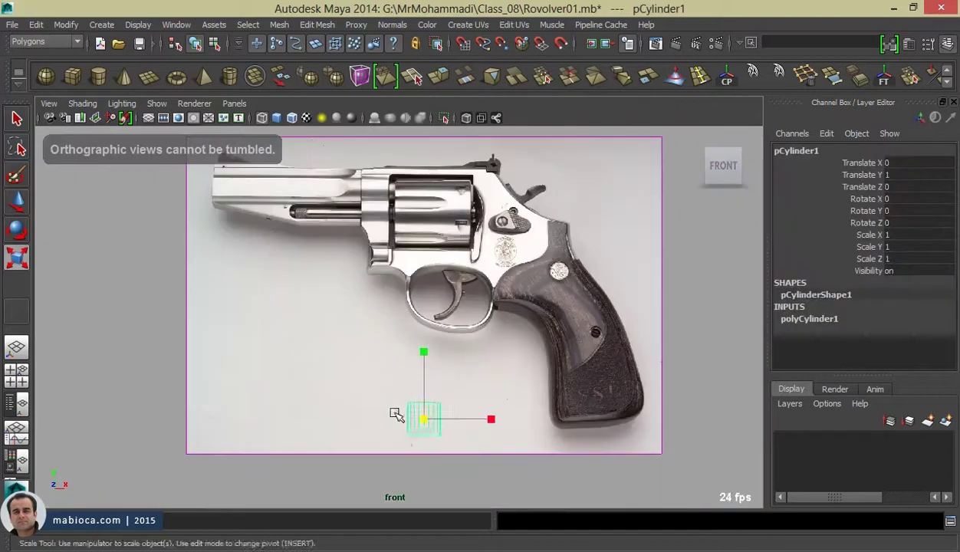
- Scale and position pCylinder1 to match the barrel's length, thickness and centre line
key(w)
scroll(443, 312, up, 5)
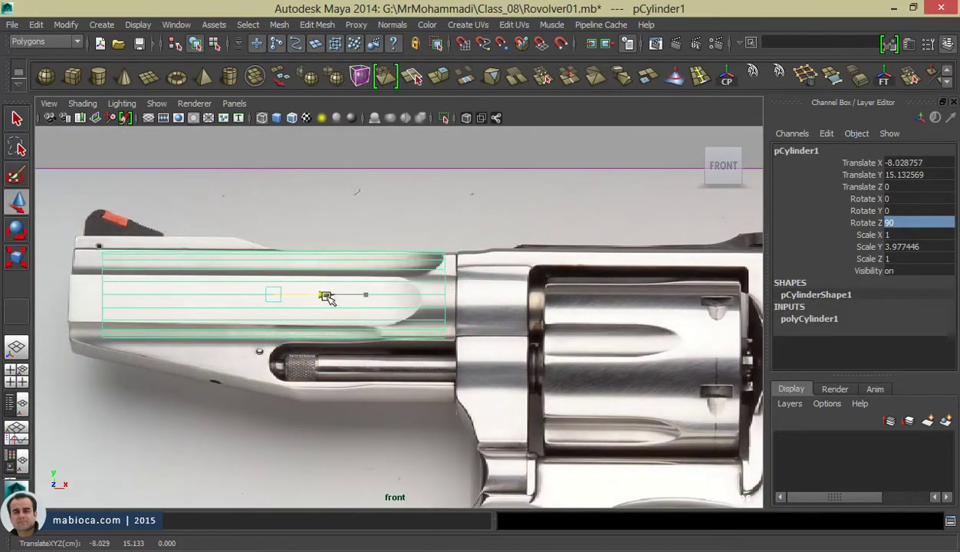
drag(381, 294, 473, 298)
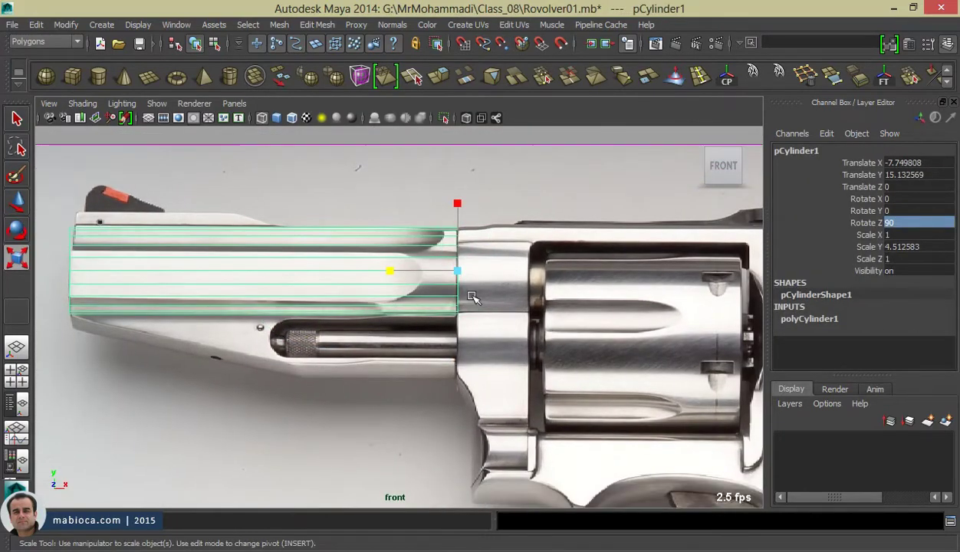
scroll(414, 322, up, 3)
drag(545, 274, 439, 268)
key(w)
drag(546, 276, 546, 289)
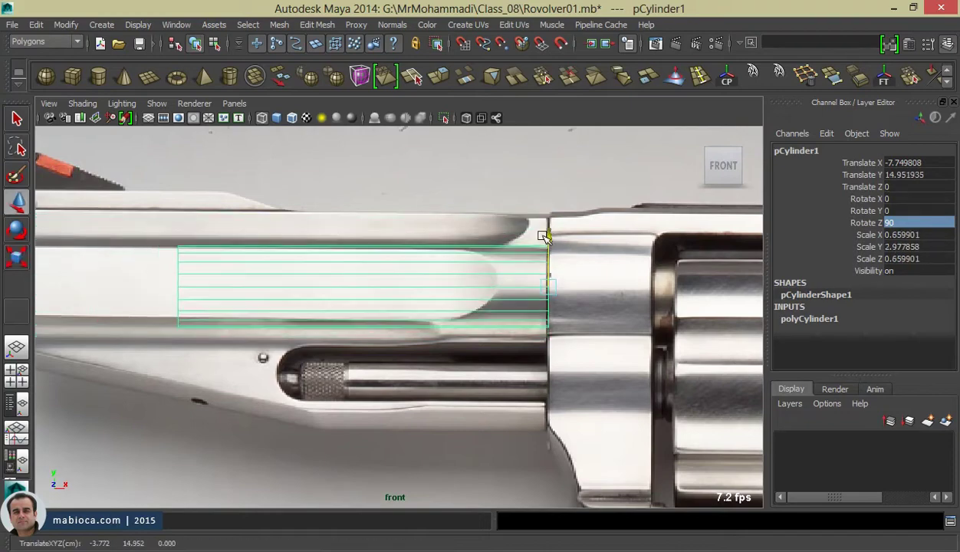
key(r)
drag(476, 281, 253, 281)
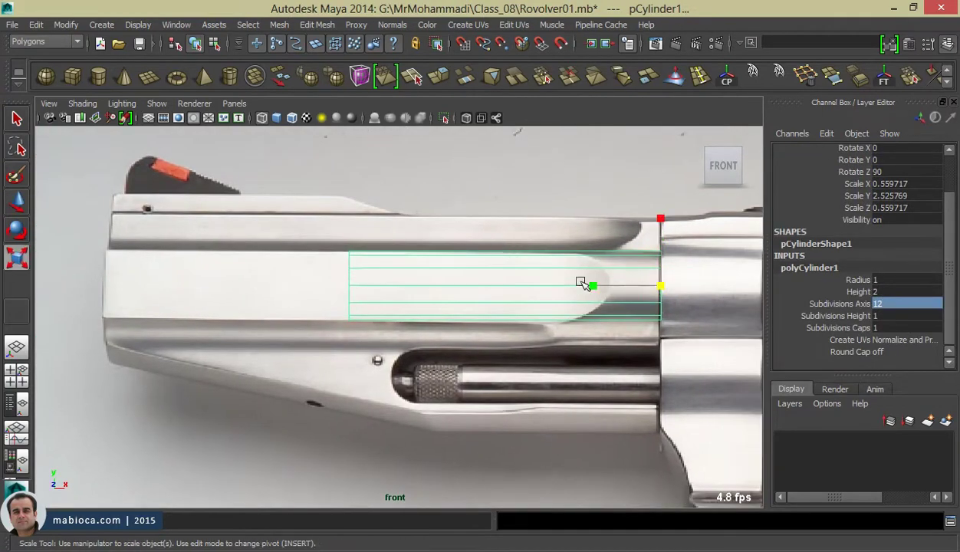
mouse_move(579, 280)
alt+middle_down()
mouse_move(416, 317)
mouse_move(648, 373)
alt+middle_up()
scroll(415, 316, down, 2)
- Duplicate the barrel cylinder and resize the copies for the revolver cylinder and ejector rod
key(ctrl+d)
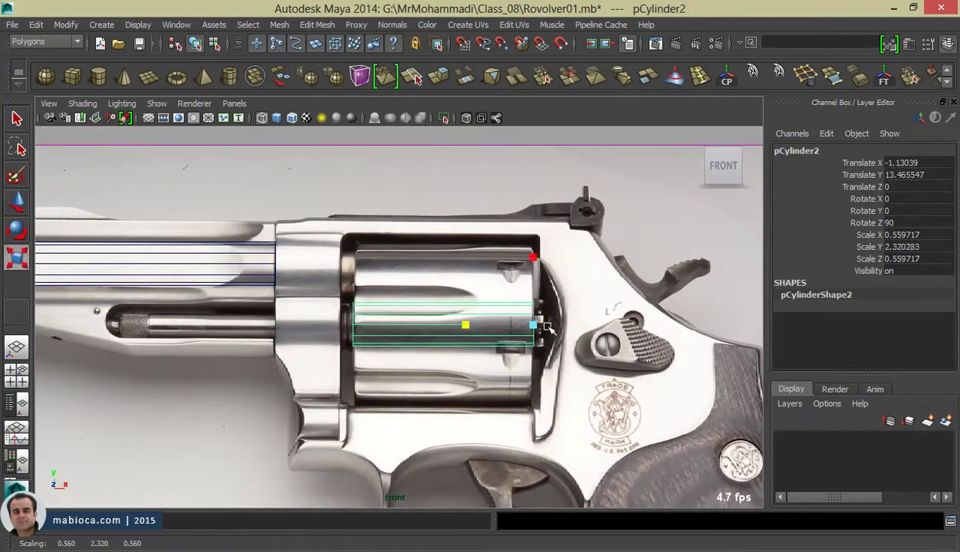
ctrl+drag(547, 328, 464, 326)
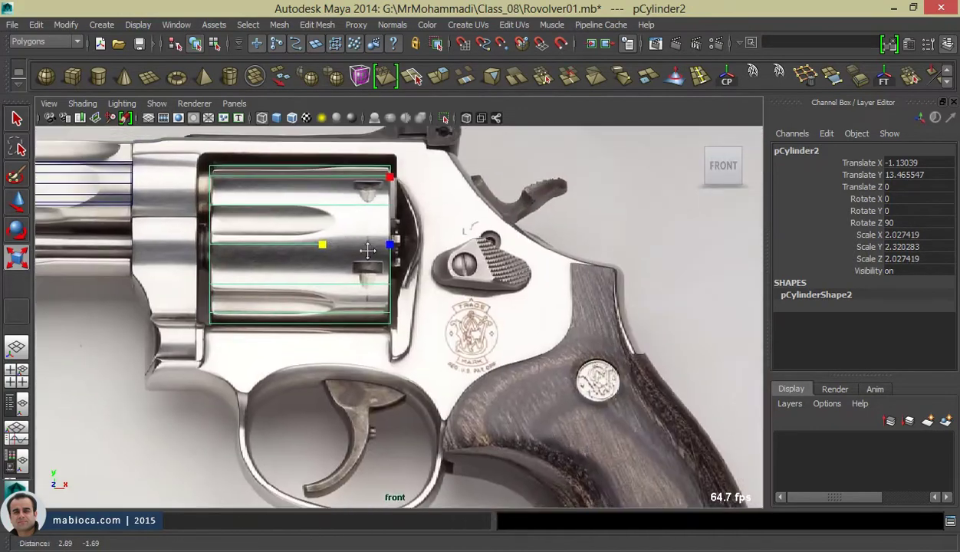
scroll(589, 363, up, 3)
key(ctrl+z)
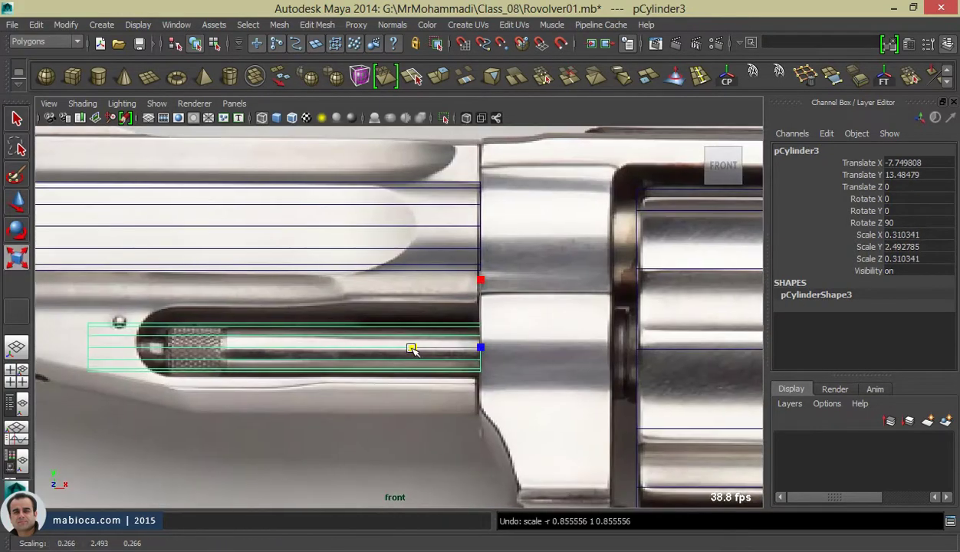
scroll(518, 332, down, 3)
mouse_move(518, 332)
alt+middle_down()
mouse_move(245, 203)
mouse_move(385, 392)
alt+middle_up()
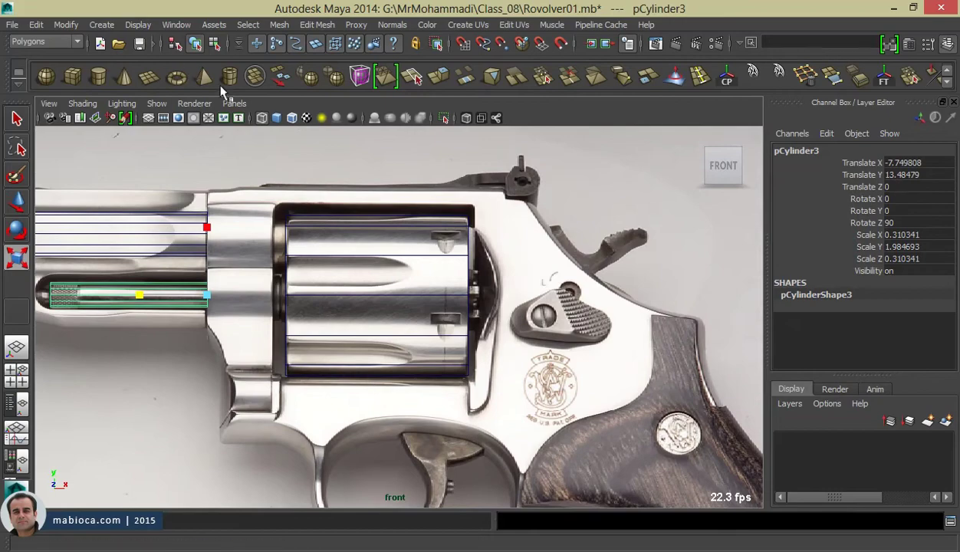
click(248, 24)
- Begin the polygon outline with points around the trigger guard, grip and rear sight
click(306, 260)
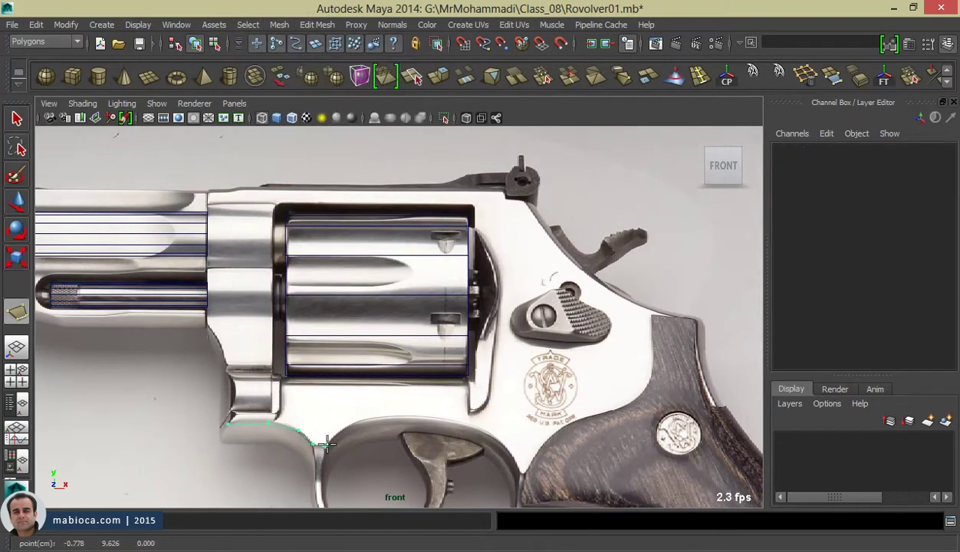
alt+middle_drag(461, 430, 435, 370)
click(481, 408)
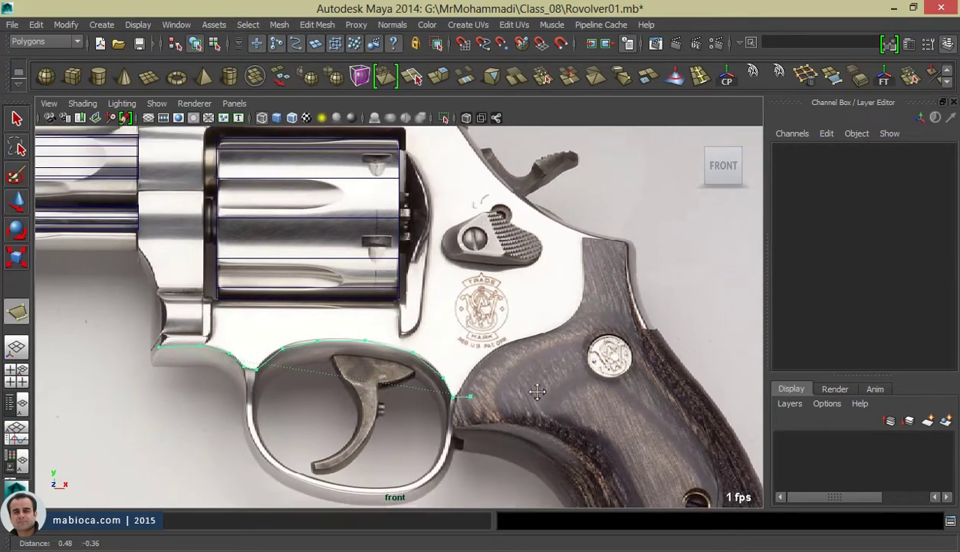
alt+middle_drag(482, 407, 300, 375)
click(404, 359)
click(453, 224)
alt+middle_drag(452, 225, 491, 312)
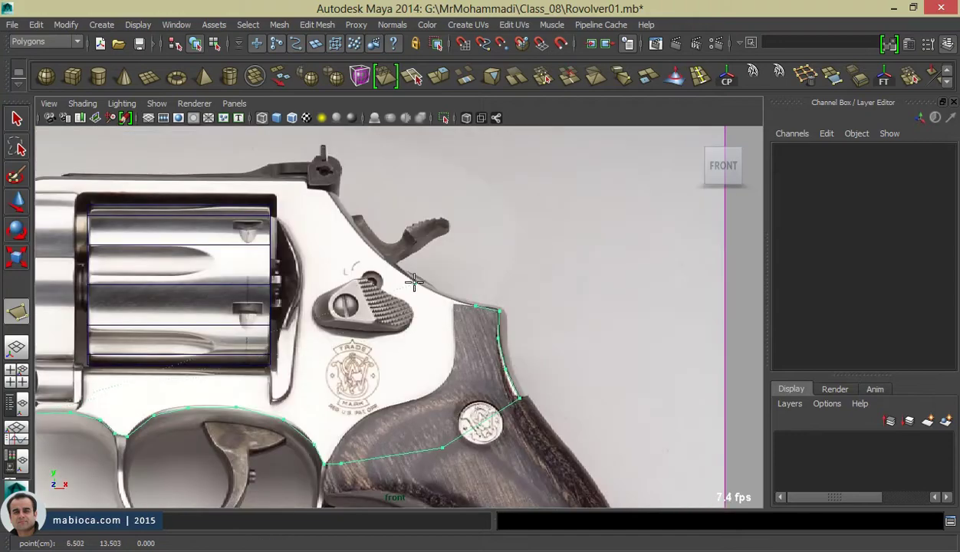
click(328, 196)
- Continue the outline along the frame top and front edge, then finish the face
scroll(328, 195, up, 3)
alt+middle_drag(327, 195, 484, 349)
click(58, 335)
alt+middle_drag(58, 335, 456, 285)
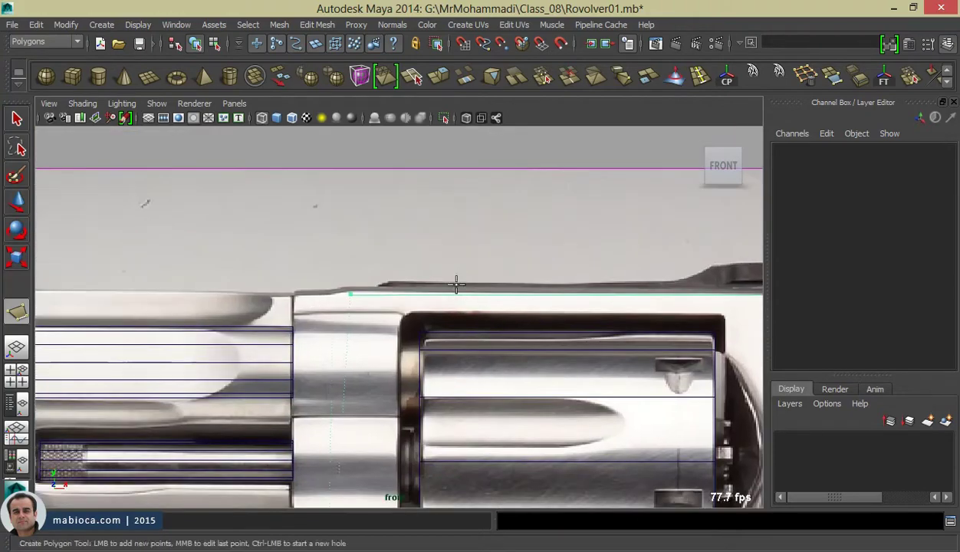
click(302, 315)
alt+middle_drag(303, 314, 364, 351)
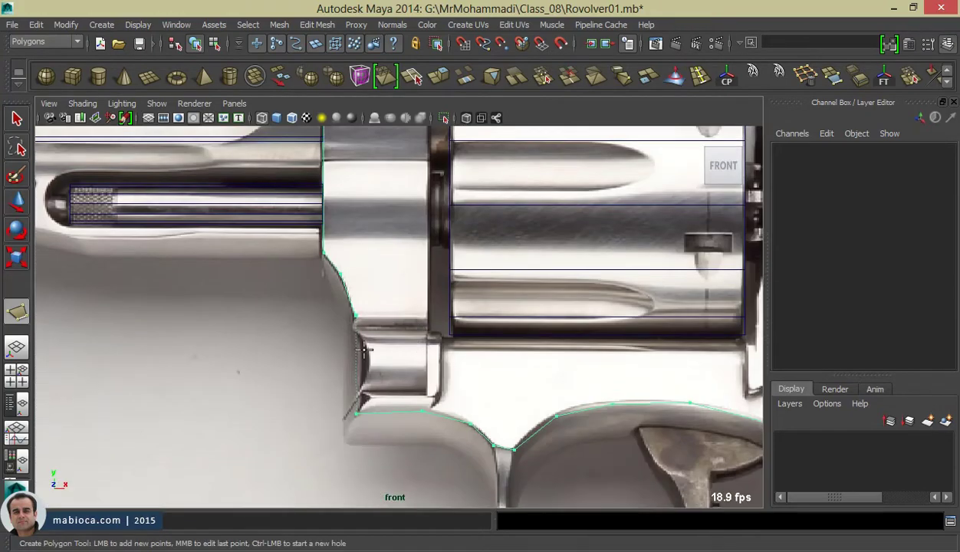
alt+middle_drag(358, 420, 317, 395)
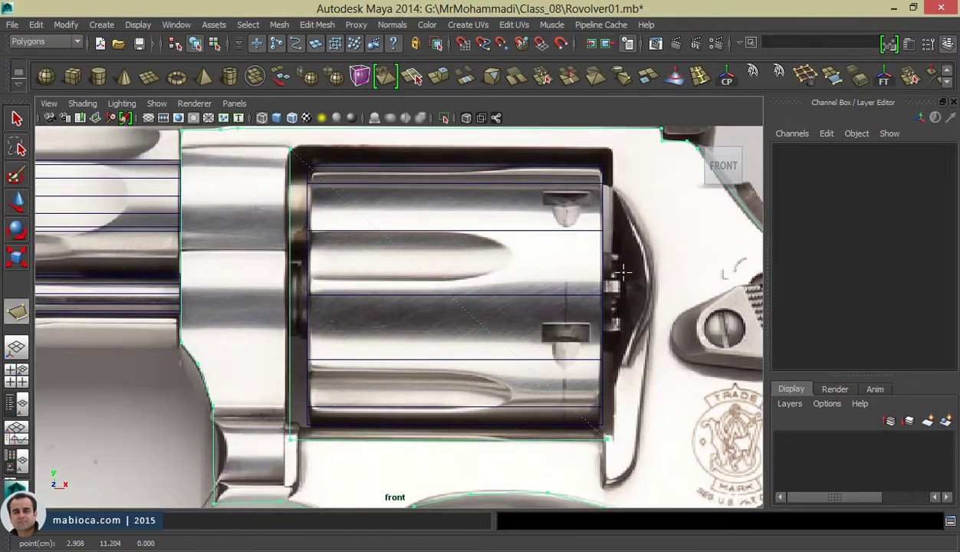
key(Return)
- Move the new face's corner vertices onto the frame's outline in the reference
key(5)
key(4)
alt+middle_drag(489, 279, 240, 286)
key(w)
click(338, 395)
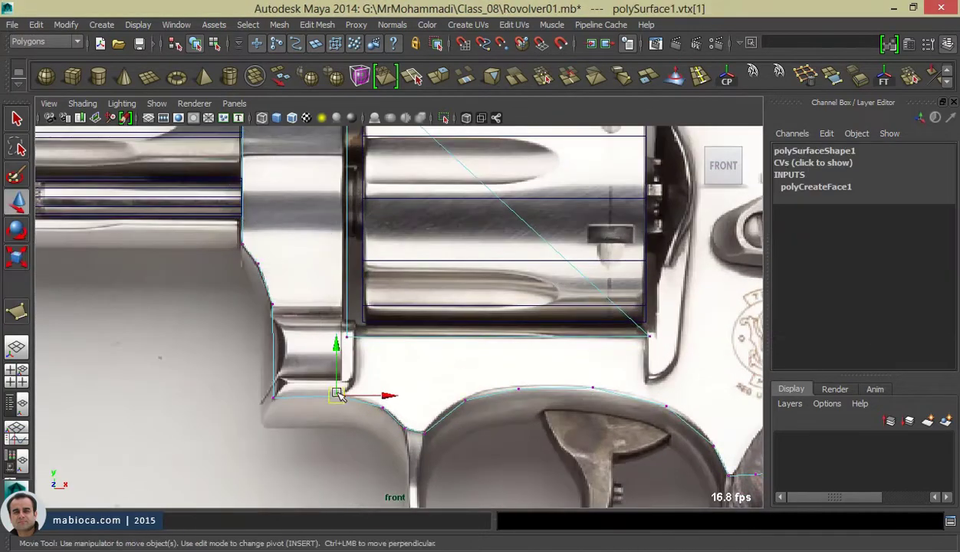
alt+middle_drag(250, 156, 253, 248)
click(296, 204)
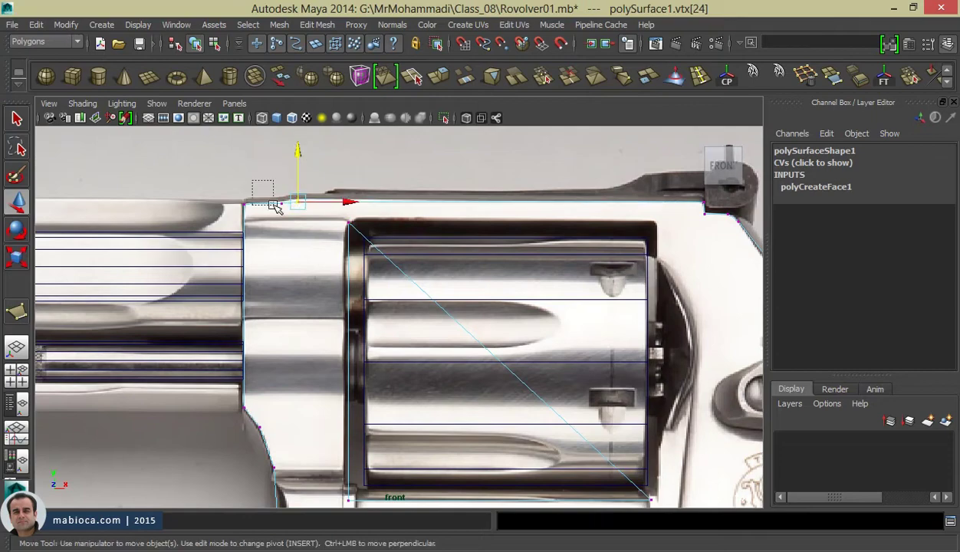
drag(253, 182, 274, 207)
alt+middle_drag(193, 243, 165, 209)
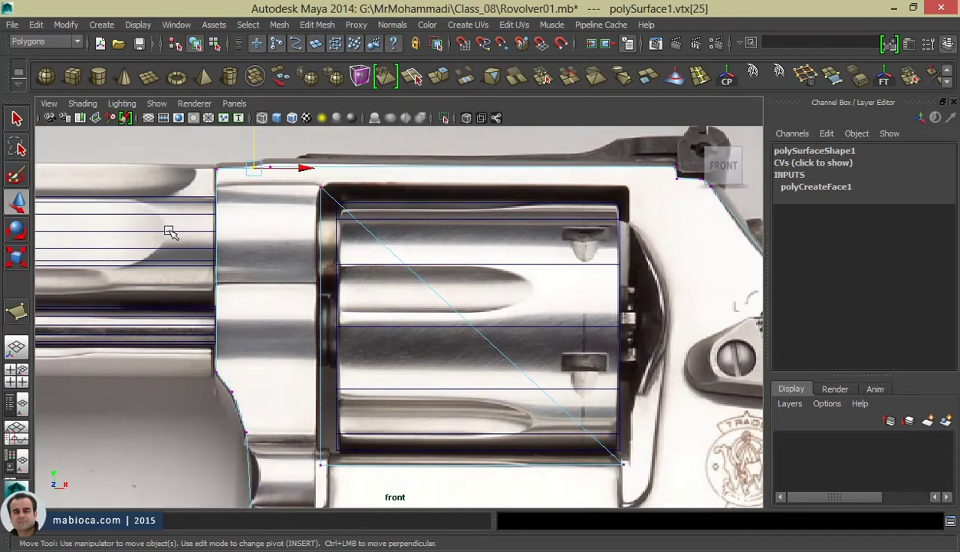
alt+middle_drag(355, 216, 209, 229)
- Start splitting the frame face by picking an edge to cut
click(417, 77)
click(353, 259)
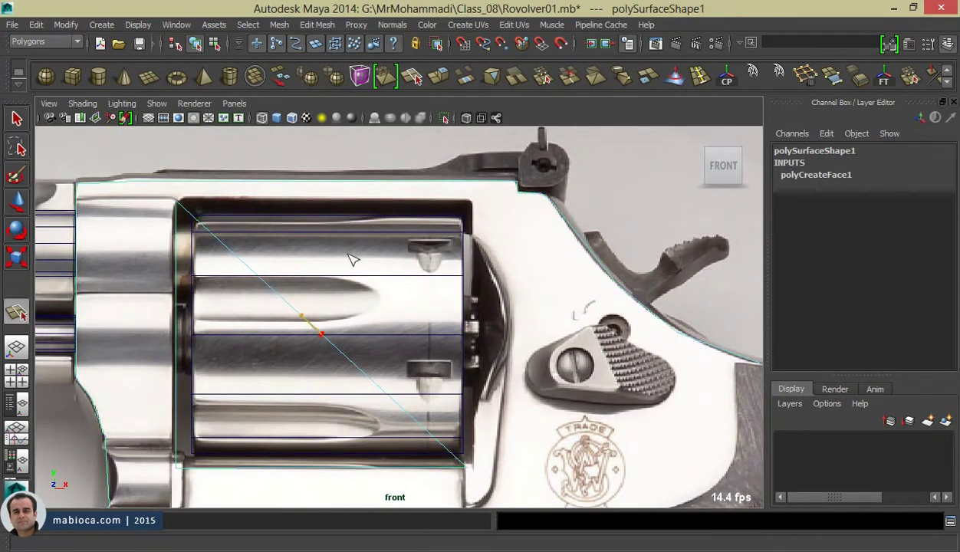
key(Return)
key(q)
shift+right_drag(280, 287, 348, 298)
- Triangulate the frame's many-sided faces with Mesh > Cleanup in the four-view layout
key(F8)
key(space)
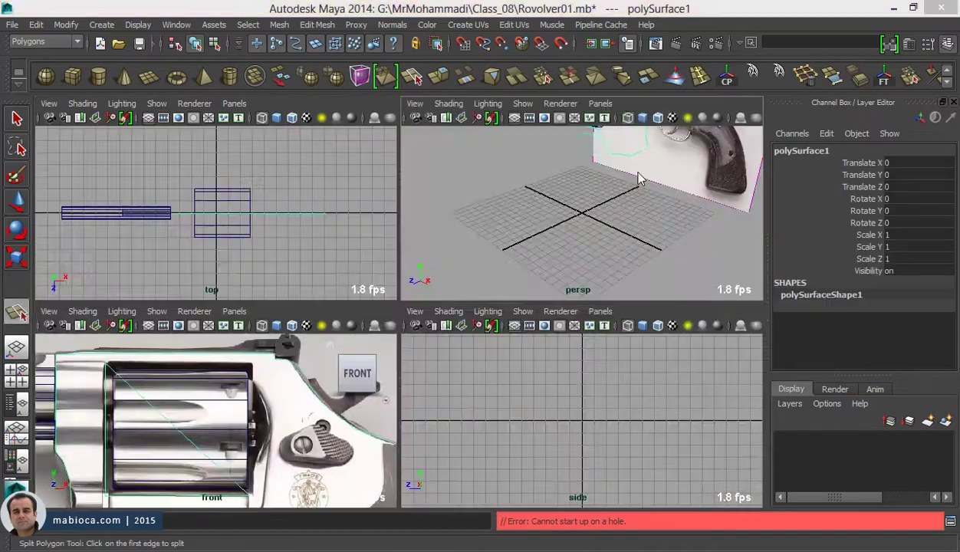
key(space)
key(5)
key(w)
click(279, 25)
click(425, 223)
click(707, 273)
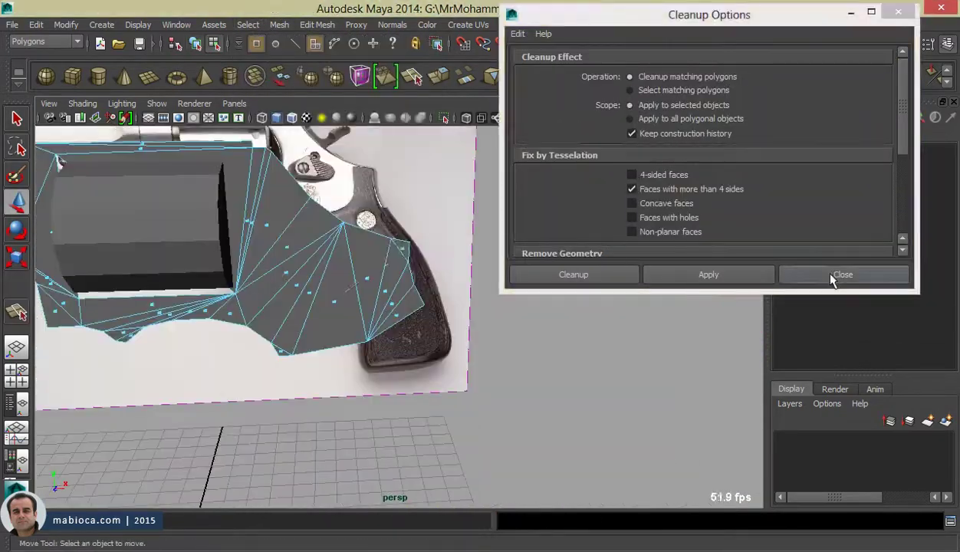
click(831, 278)
- Move a stray vertex of the frame mesh onto the frame outline
click(329, 386)
scroll(317, 400, up, 2)
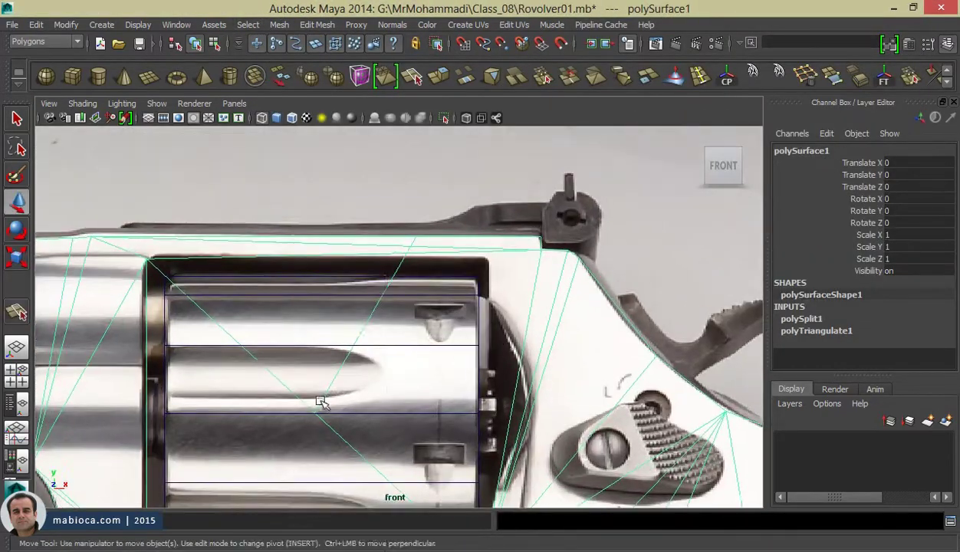
key(F9)
click(471, 278)
alt+middle_drag(471, 299, 470, 278)
mouse_move(470, 259)
mouse_down()
mouse_move(489, 234)
mouse_move(520, 257)
mouse_up()
- Select the unwanted frame edges and delete them
key(F8)
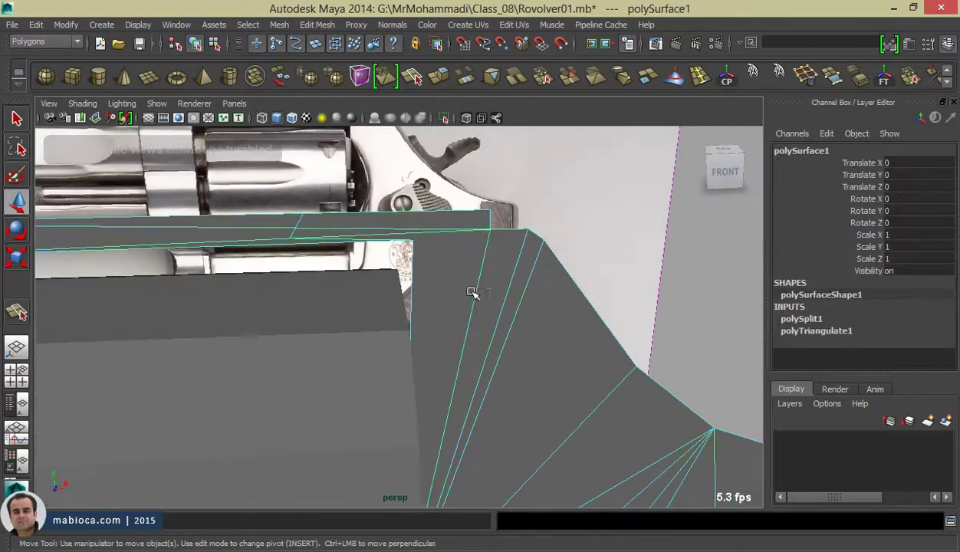
key(F10)
click(467, 294)
click(329, 240)
alt+drag(329, 240, 465, 215)
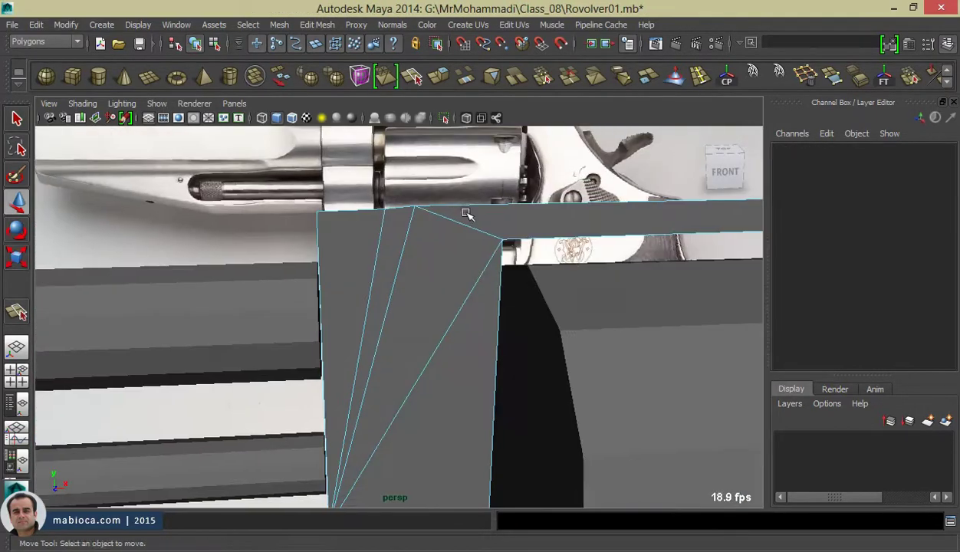
click(461, 307)
key(F8)
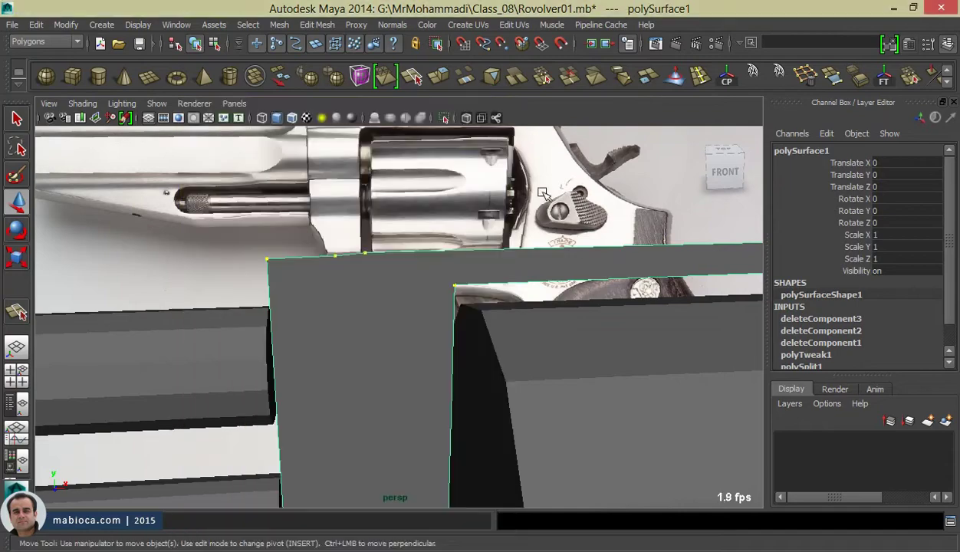
alt+middle_drag(343, 280, 501, 280)
key(w)
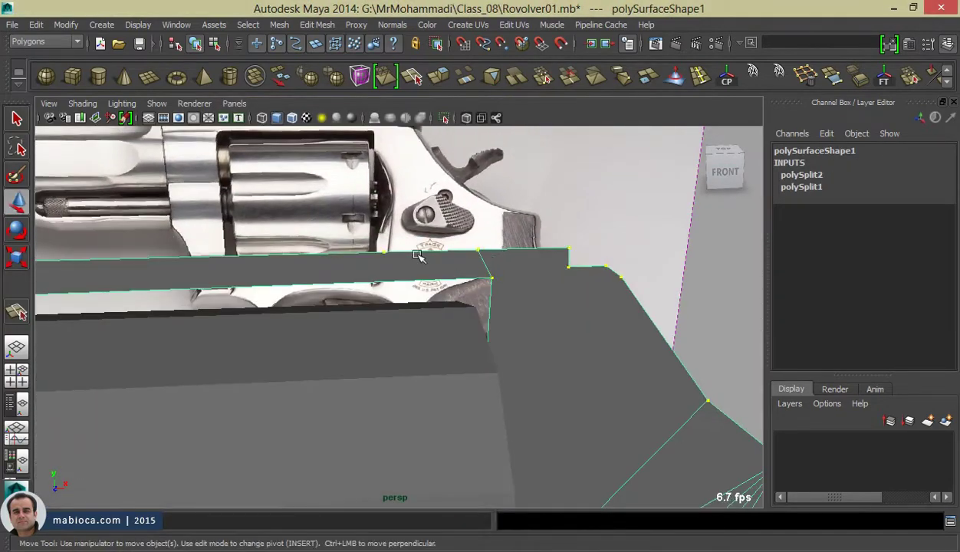
key(Delete)
- Cut a new split edge across the frame face and orbit to check the result
alt+middle_drag(312, 189, 422, 281)
click(422, 281)
key(Return)
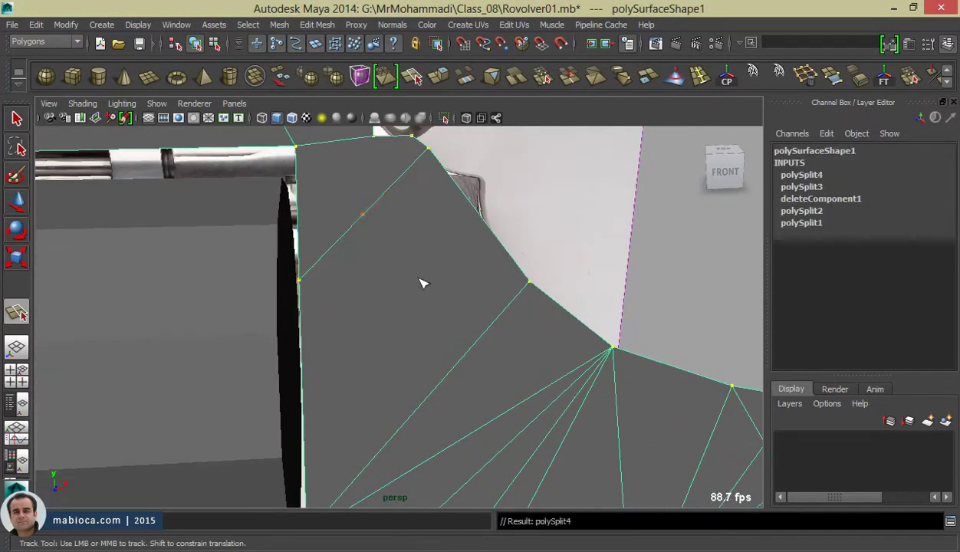
key(w)
mouse_move(421, 281)
alt+mouse_down()
mouse_move(368, 297)
mouse_move(466, 325)
mouse_move(427, 387)
alt+mouse_up()
click(467, 325)
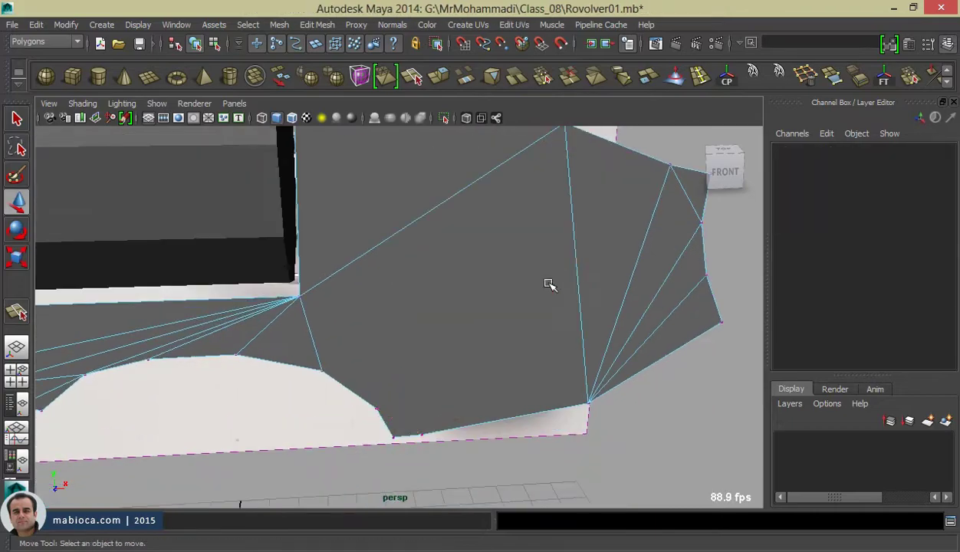
click(675, 193)
alt+drag(674, 193, 231, 349)
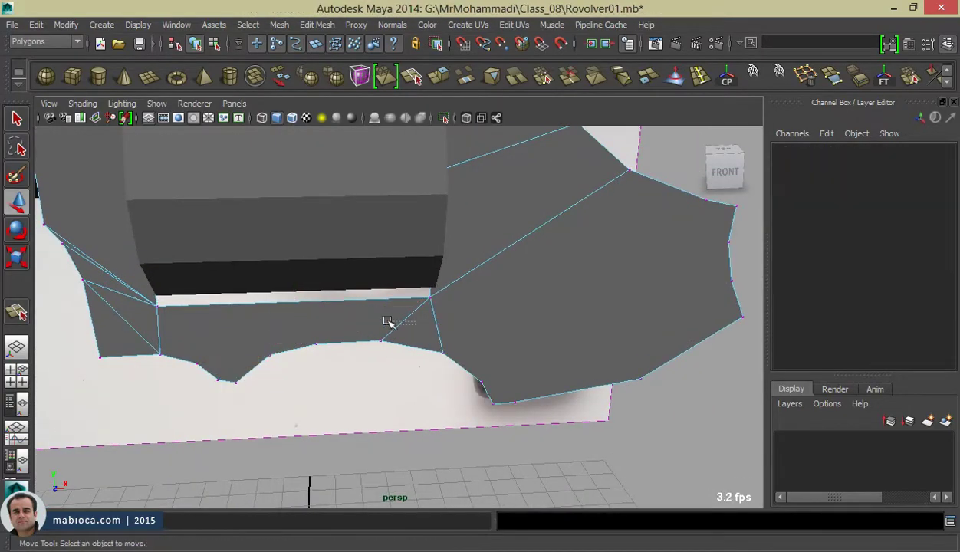
mouse_move(388, 322)
alt+mouse_down()
mouse_move(278, 349)
mouse_move(497, 315)
alt+mouse_up()
click(278, 321)
- Cut vertical split edges across the frame and above the trigger guard
click(385, 77)
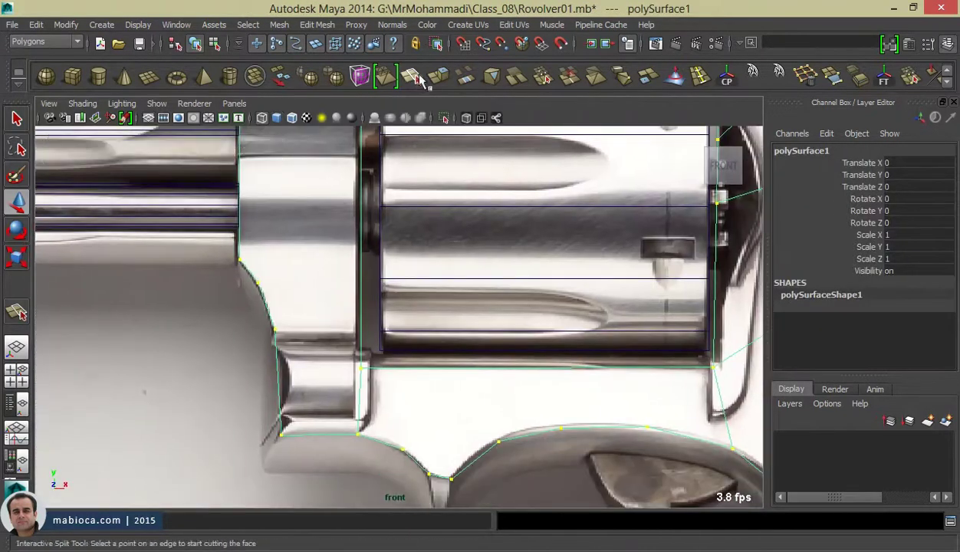
click(257, 284)
alt+middle_drag(354, 281, 354, 332)
click(346, 297)
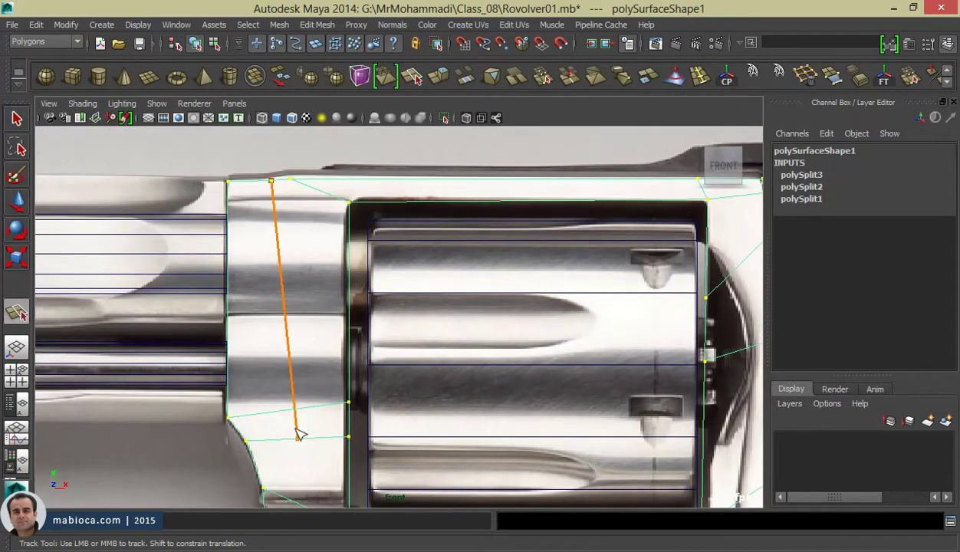
click(300, 427)
key(Return)
alt+middle_drag(299, 428, 317, 410)
click(429, 343)
click(429, 397)
key(Return)
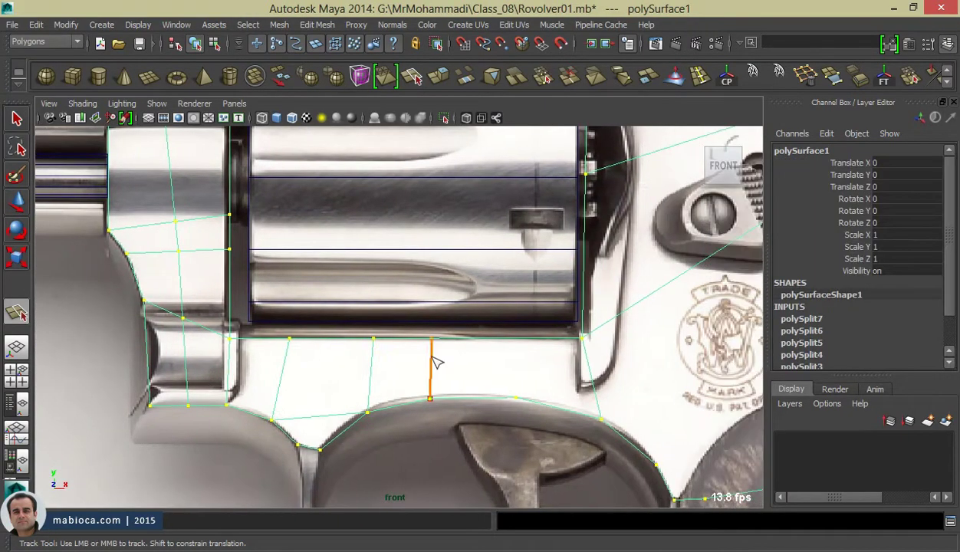
- Delete a stray edge and cut further splits across the upper and lower grip
mouse_move(437, 364)
alt+middle_down()
mouse_move(197, 353)
mouse_move(520, 249)
alt+middle_up()
right_drag(418, 222, 398, 207)
key(Delete)
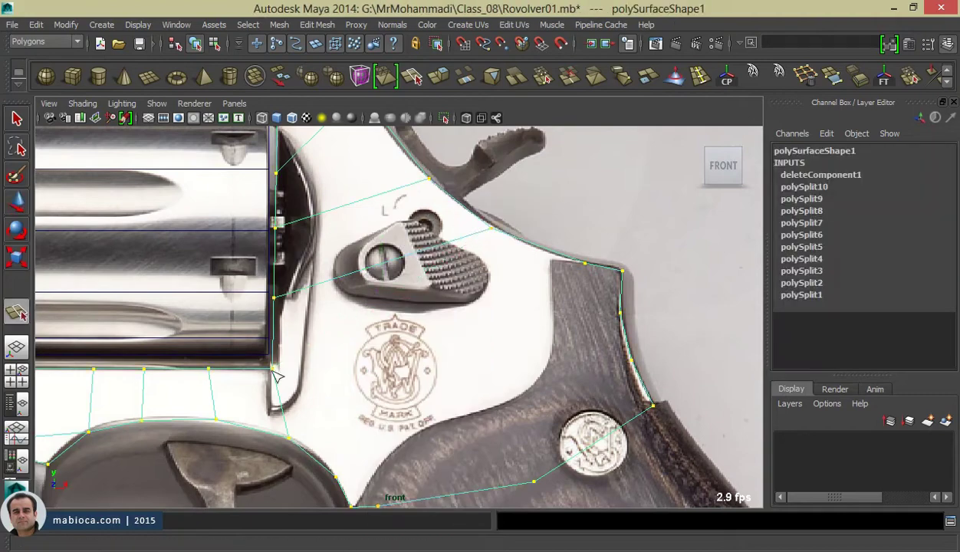
click(569, 306)
key(Return)
alt+middle_drag(530, 334, 529, 301)
key(Return)
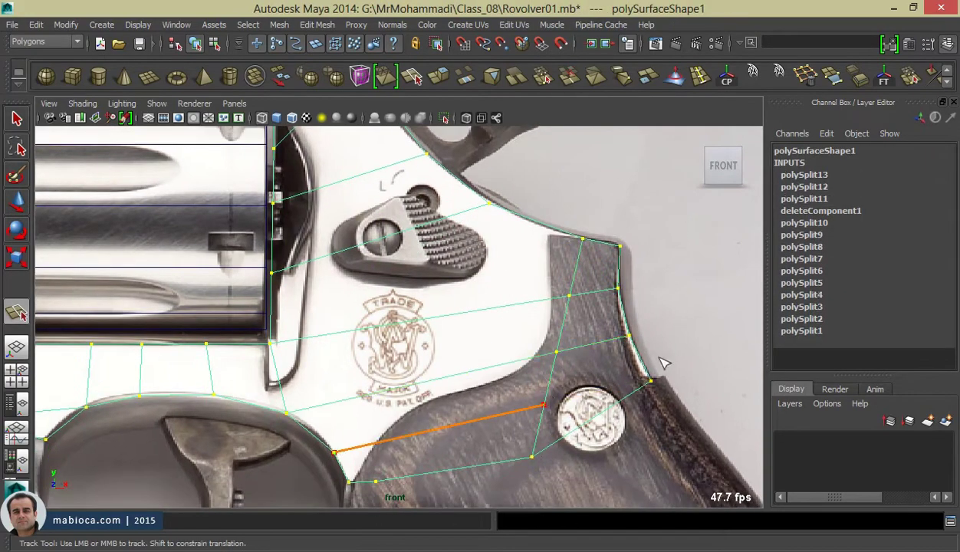
key(Return)
alt+middle_drag(664, 363, 715, 324)
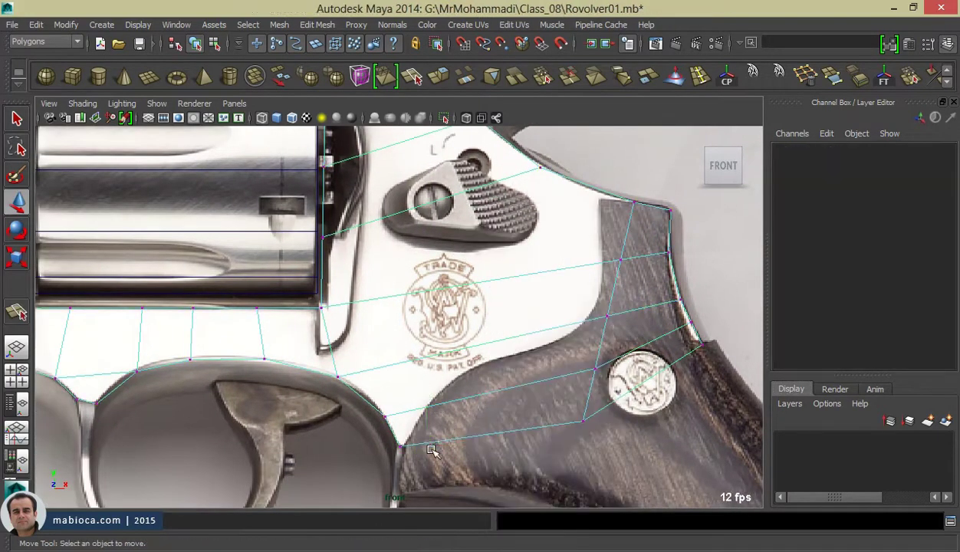
- Select the frame mesh and inspect the whole revolver, then zoom into the grip
click(551, 283)
alt+middle_drag(551, 283, 430, 306)
alt+right_drag(430, 306, 348, 323)
alt+middle_drag(348, 323, 330, 253)
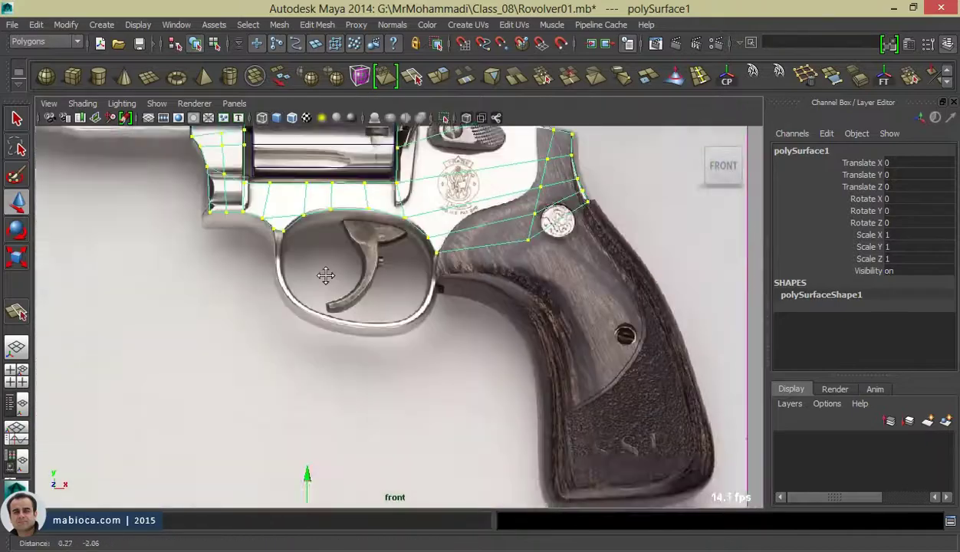
mouse_move(330, 253)
alt+right_down()
mouse_move(292, 230)
mouse_move(277, 385)
alt+right_up()
alt+middle_drag(277, 385, 284, 322)
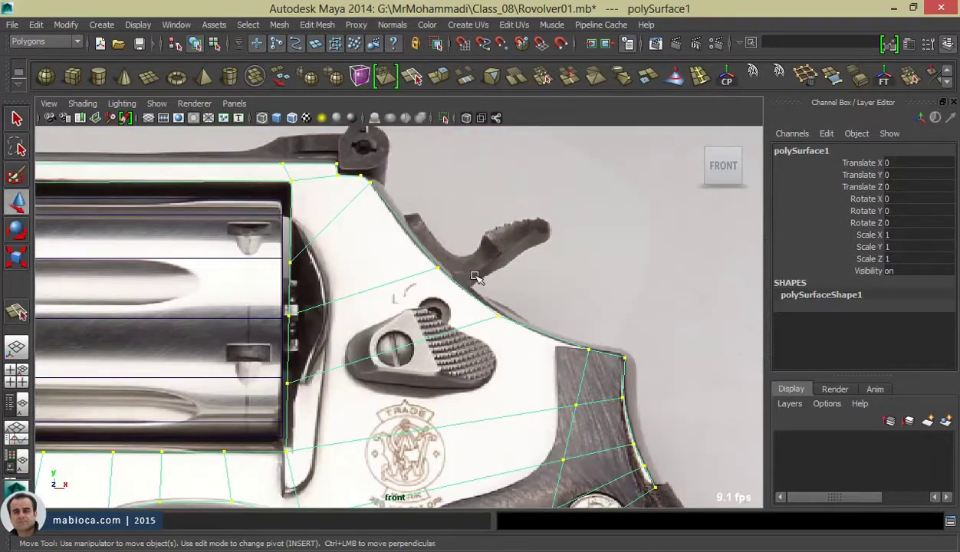
mouse_move(284, 322)
alt+right_down()
mouse_move(278, 307)
mouse_move(561, 341)
alt+right_up()
- Deselect the frame and, with Create Polygon Tool, place points along the grip's front, bottom and rear edges
click(564, 342)
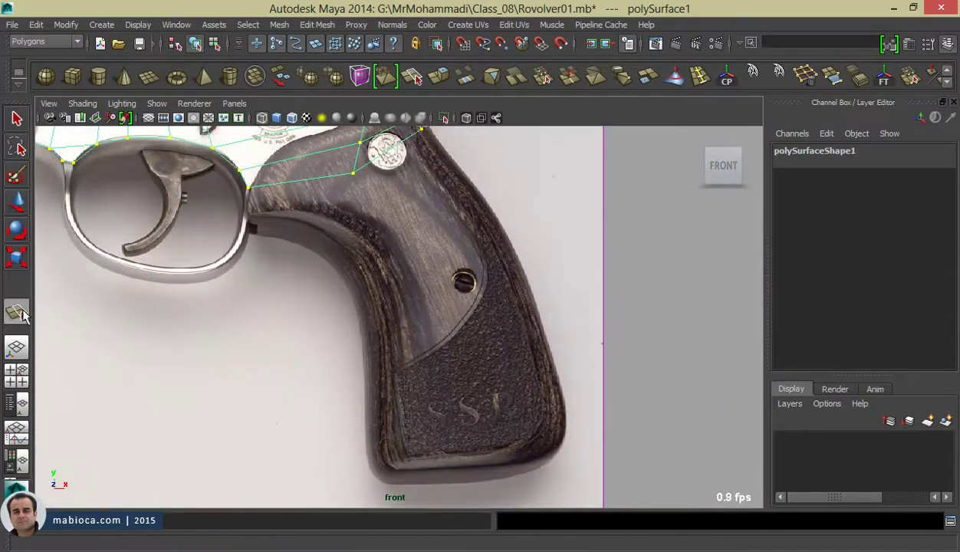
click(279, 25)
click(276, 217)
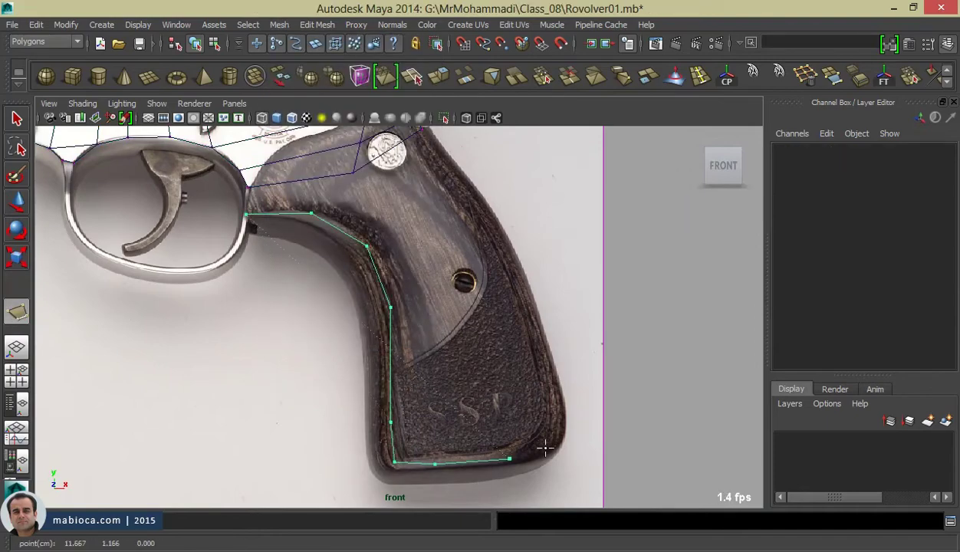
alt+middle_drag(521, 293, 512, 372)
click(513, 359)
click(481, 298)
click(414, 214)
alt+right_drag(414, 213, 432, 320)
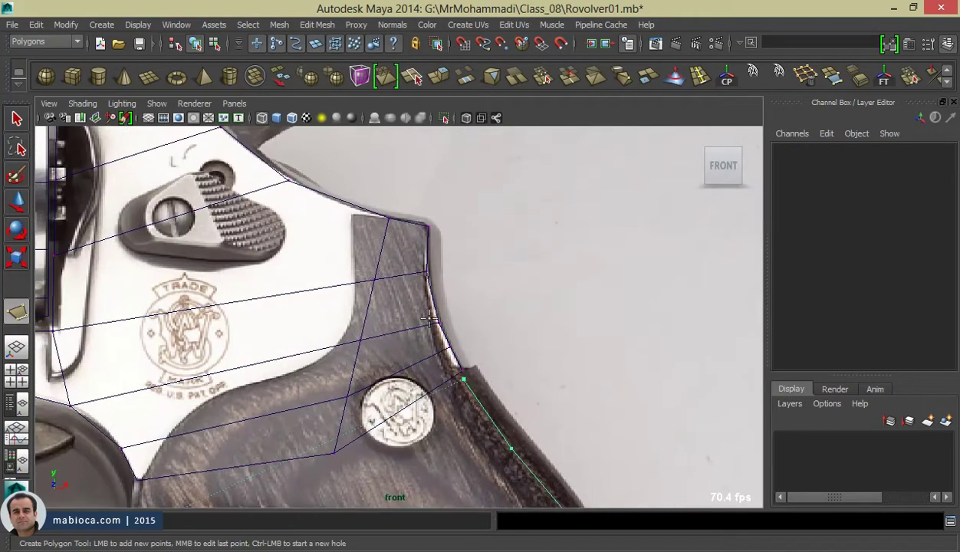
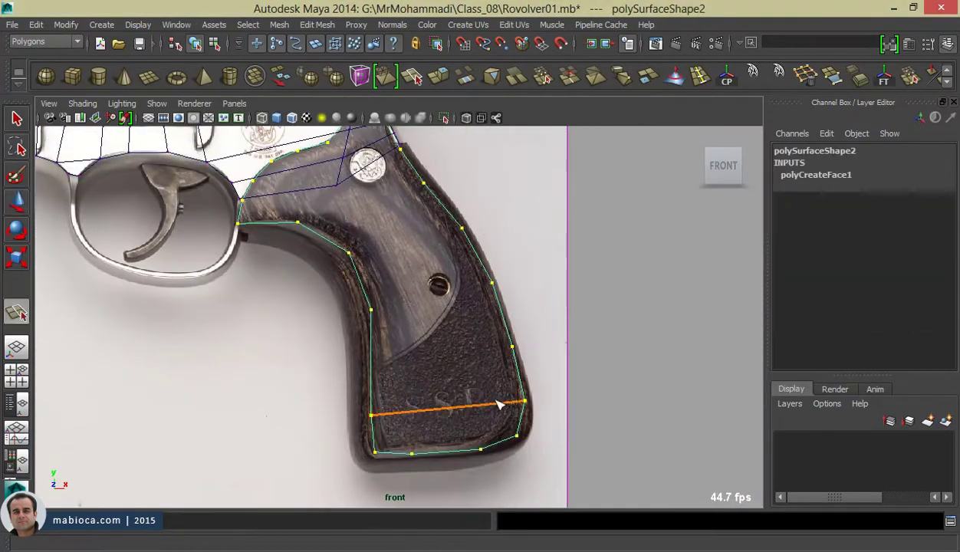
- Cut new edges across the upper grip mesh so its faces follow the curved outline
alt+right_drag(394, 180, 347, 206)
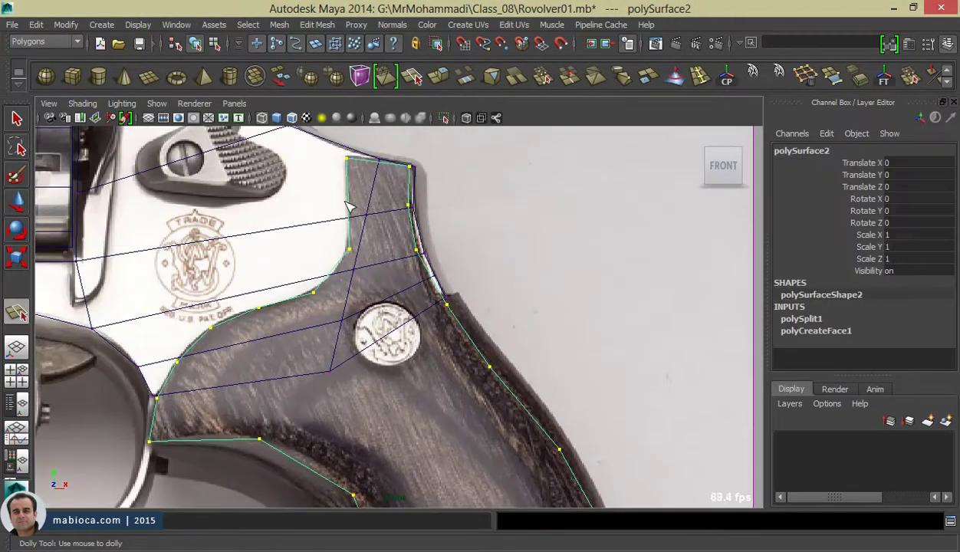
mouse_move(429, 332)
alt+middle_down()
mouse_move(465, 334)
mouse_move(363, 418)
mouse_move(420, 227)
mouse_move(415, 273)
mouse_move(314, 253)
alt+middle_up()
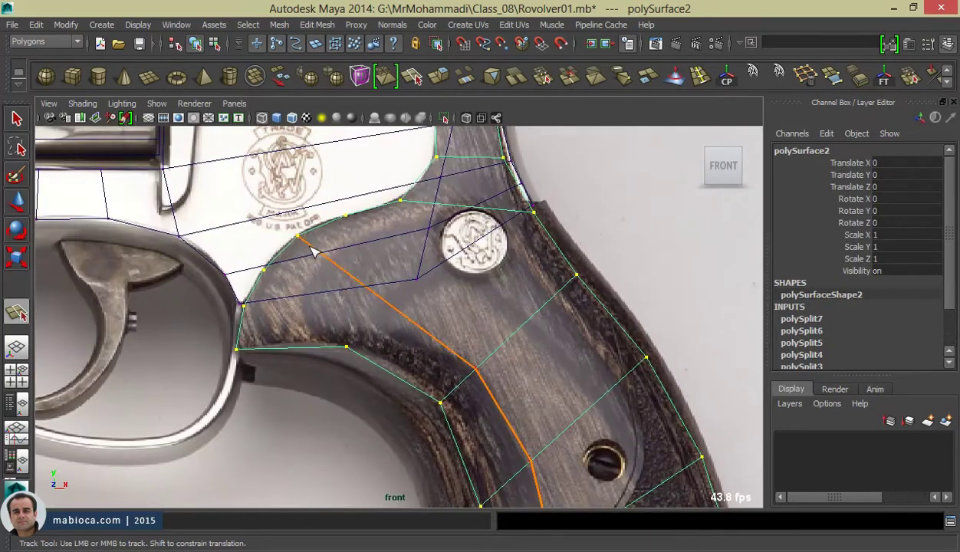
key(Return)
mouse_move(458, 261)
alt+middle_down()
mouse_move(515, 224)
mouse_move(391, 321)
alt+middle_up()
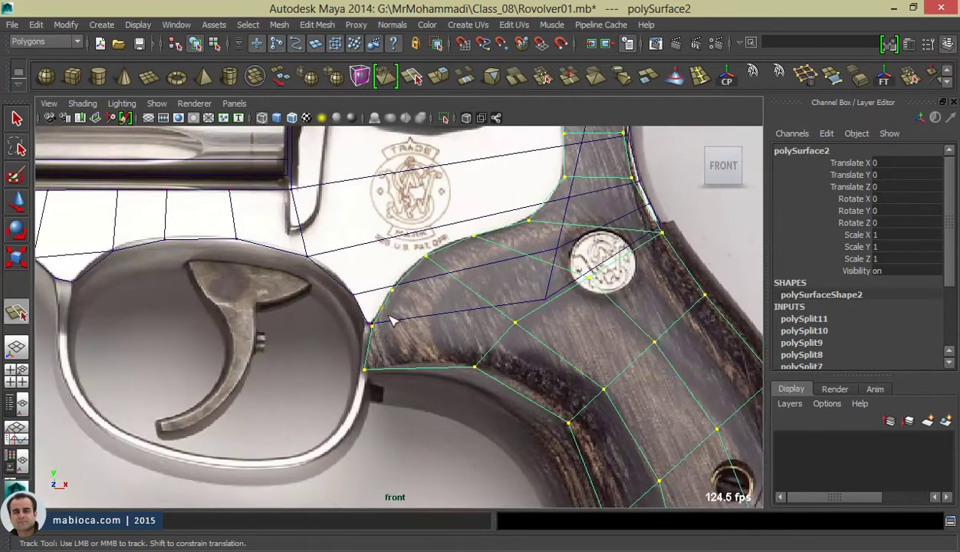
alt+drag(493, 328, 497, 262)
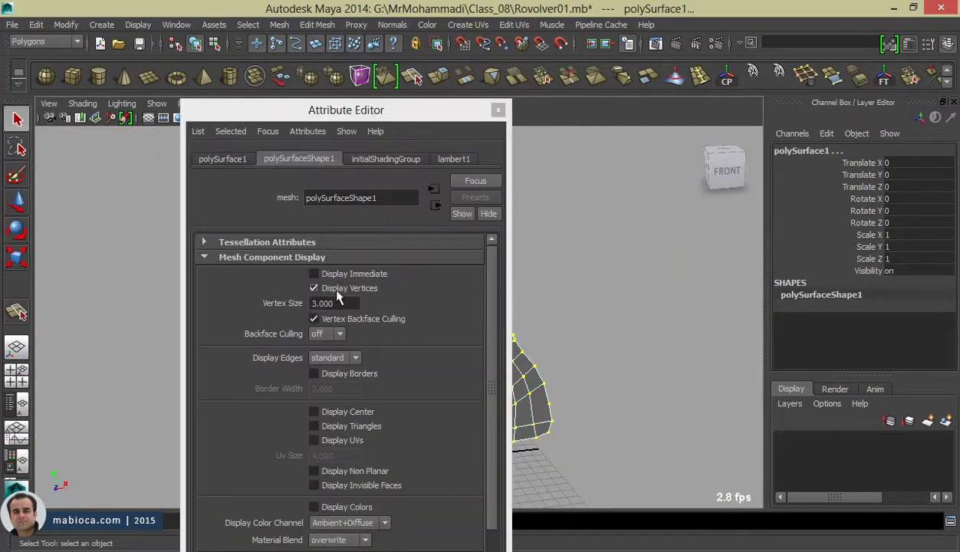
- Maximize the front view, frame the revolver and select its body mesh
alt+right_drag(537, 307, 621, 328)
alt+drag(621, 328, 602, 340)
key(space)
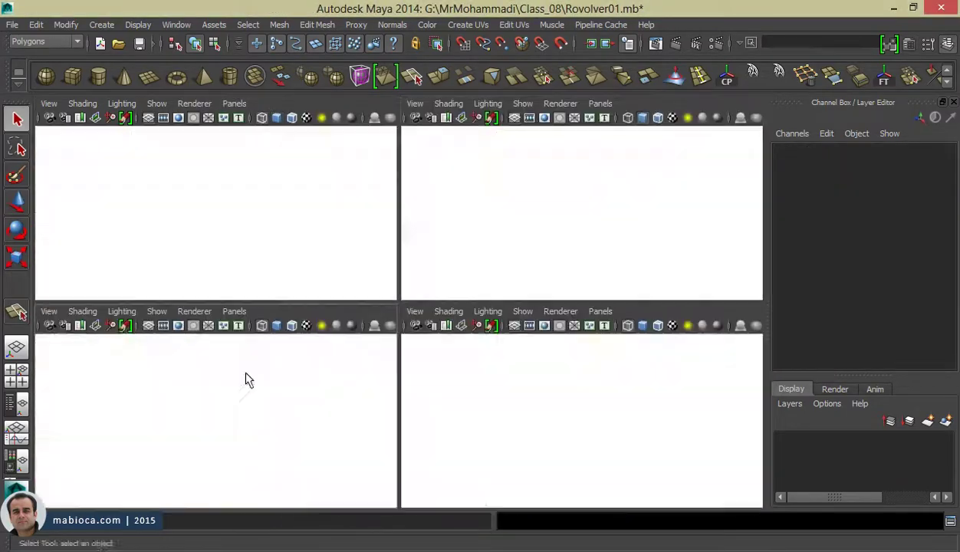
key(space)
alt+right_drag(290, 386, 275, 229)
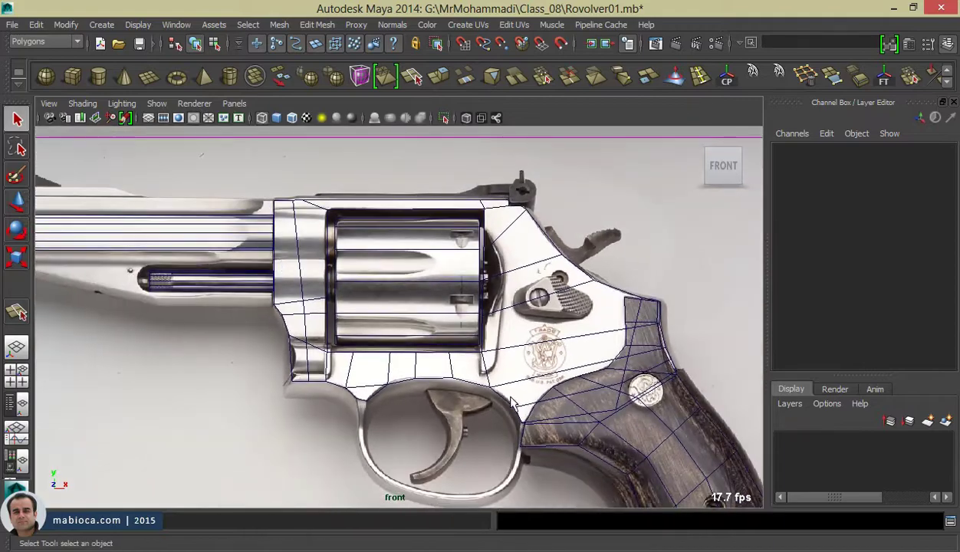
drag(368, 322, 427, 421)
- Select imagePlane1 and open its attributes to dim the reference image
scroll(399, 290, up, 3)
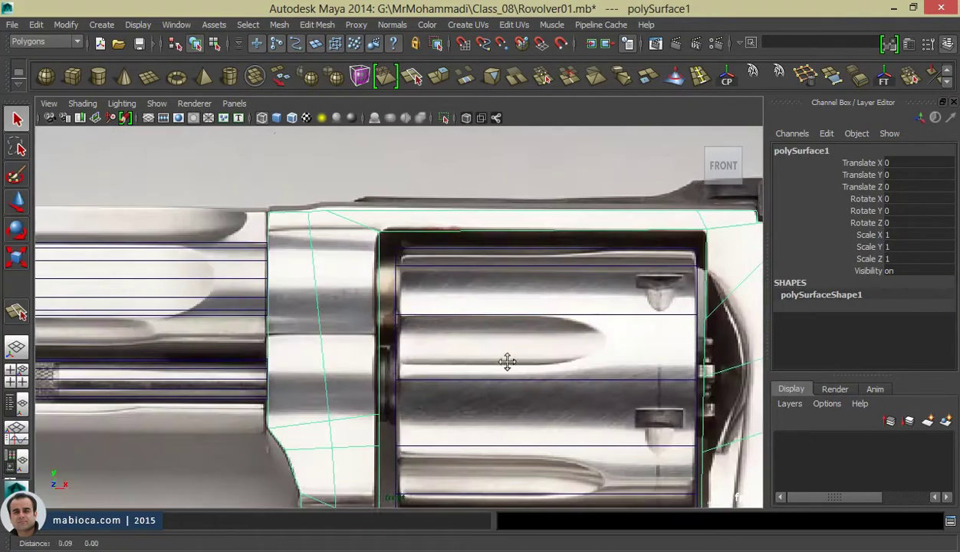
alt+middle_drag(507, 362, 278, 246)
click(395, 296)
key(ctrl+a)
key(ctrl+a)
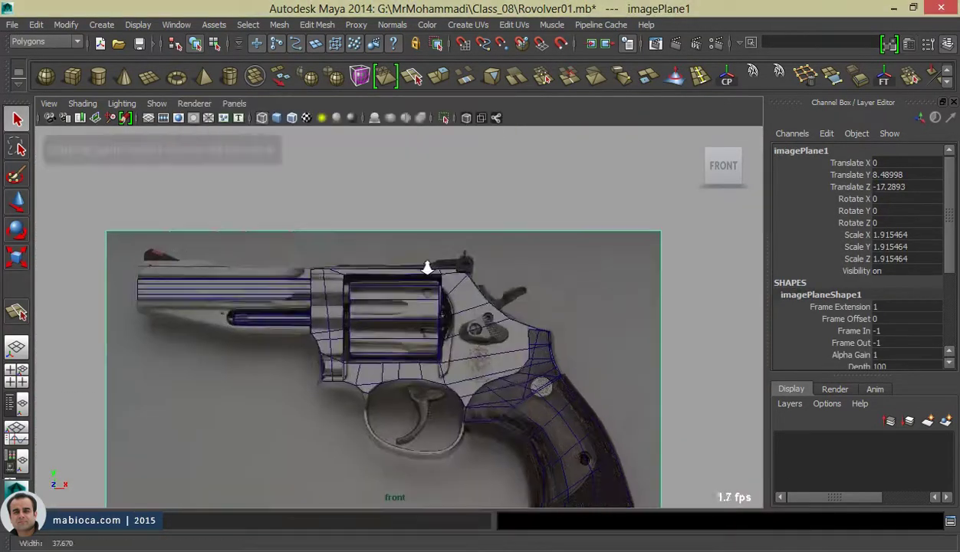
scroll(460, 276, up, 5)
- Slide frame vertices by the cylinder's rear edge onto the frame edge
alt+middle_drag(337, 339, 333, 315)
scroll(332, 315, down, 5)
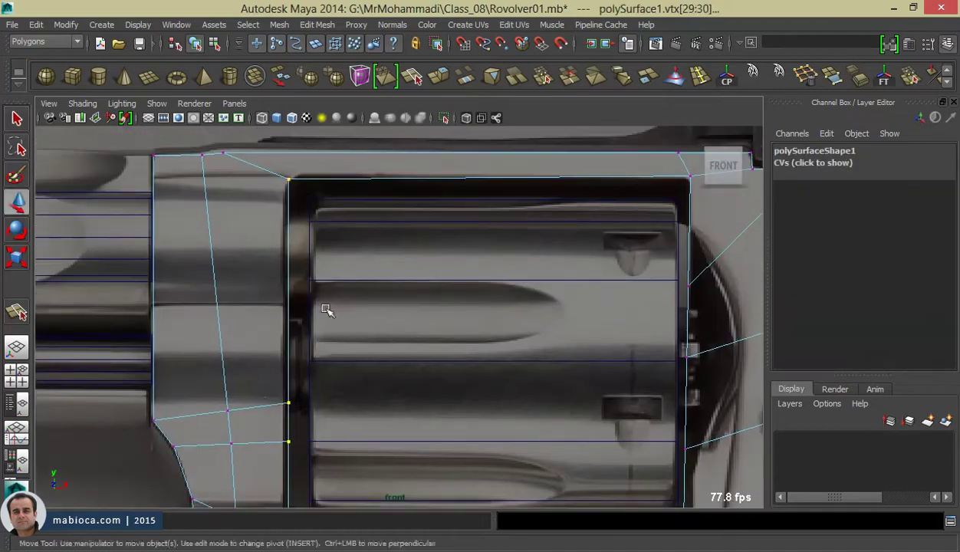
click(265, 213)
scroll(265, 214, up, 3)
mouse_move(266, 214)
alt+middle_down()
mouse_move(417, 457)
mouse_move(450, 412)
alt+middle_up()
click(401, 407)
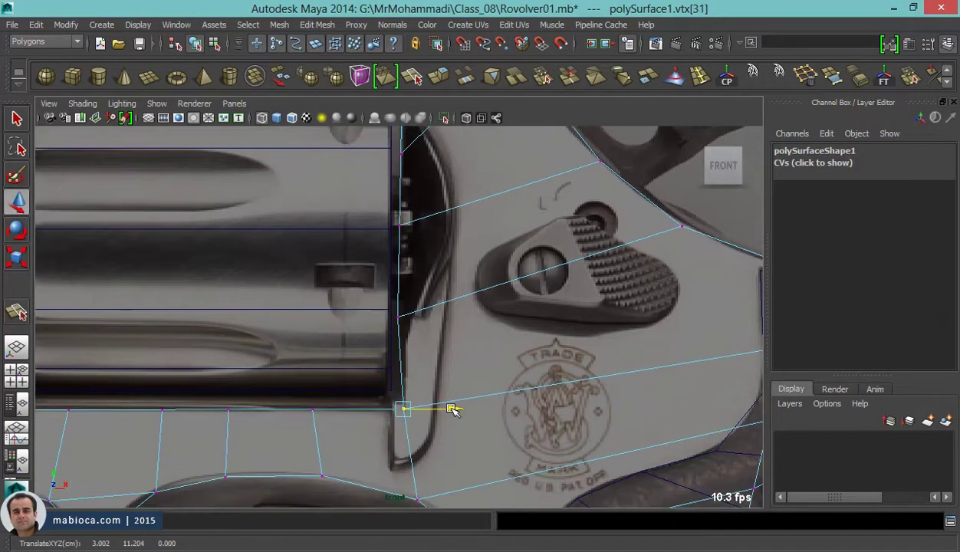
alt+middle_drag(450, 371, 361, 350)
click(374, 338)
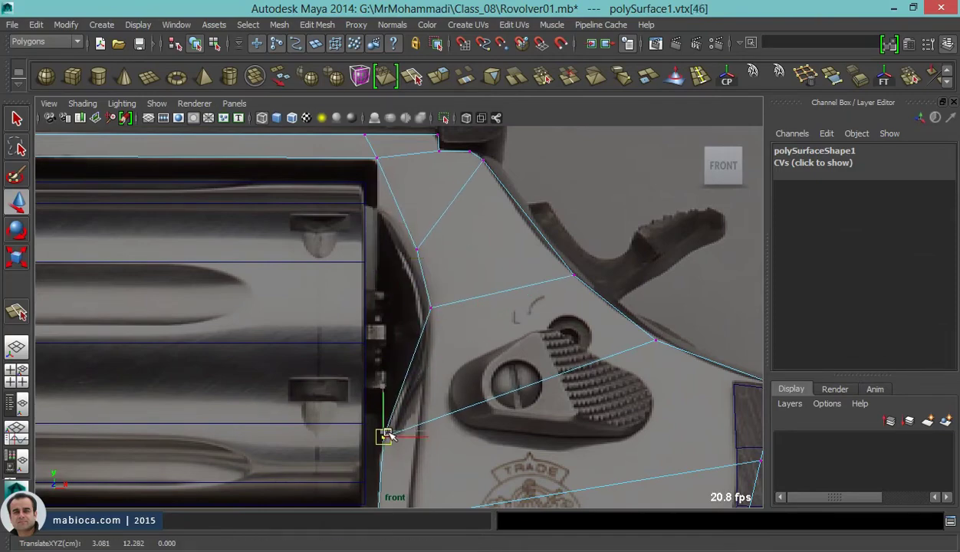
- Split a new edge across the frame and move its vertex onto the trigger-guard edge
alt+middle_drag(385, 435, 377, 459)
key(Return)
click(392, 229)
key(Return)
key(w)
click(394, 229)
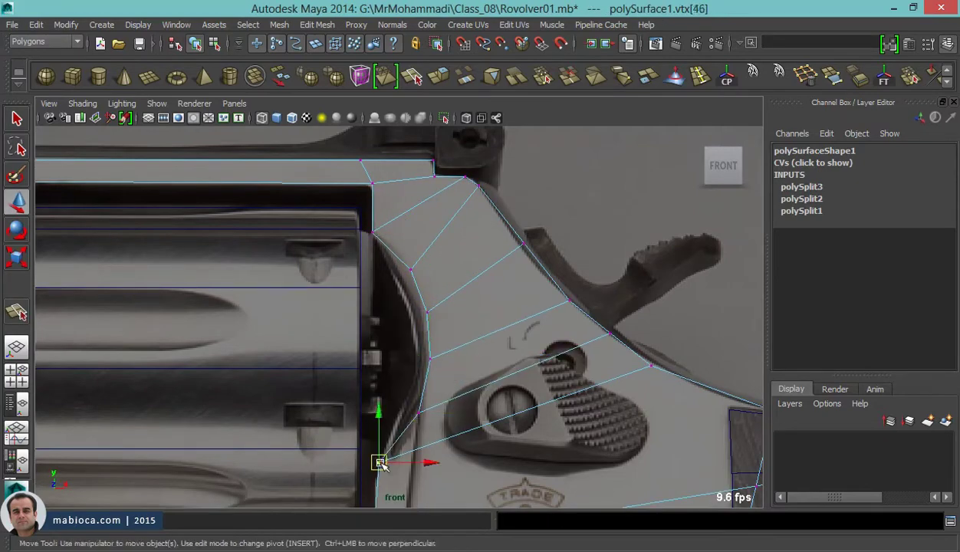
alt+middle_drag(381, 464, 360, 497)
click(497, 278)
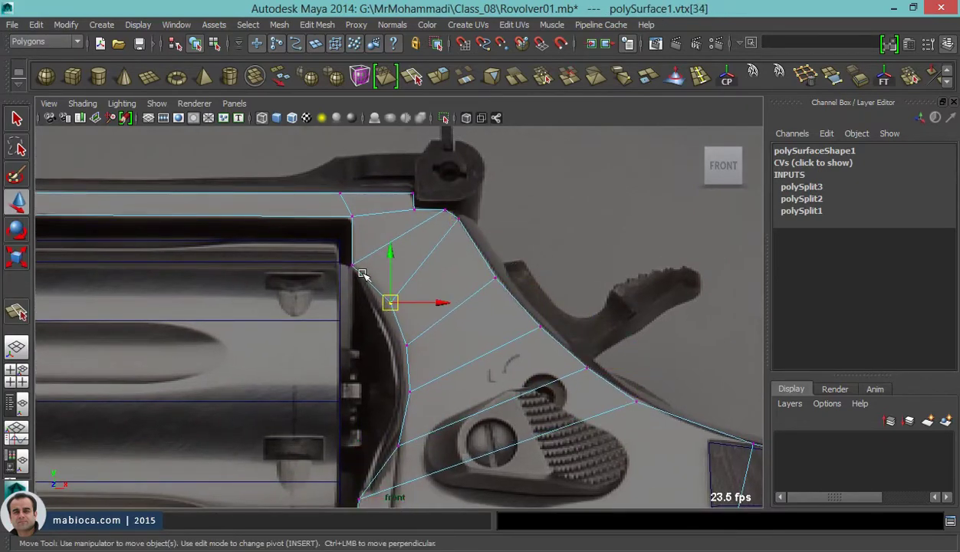
- Set Split Polygon Tool snap magnets to 1 and turn off Constrain to edges
scroll(362, 274, down, 3)
scroll(358, 481, up, 4)
key(y)
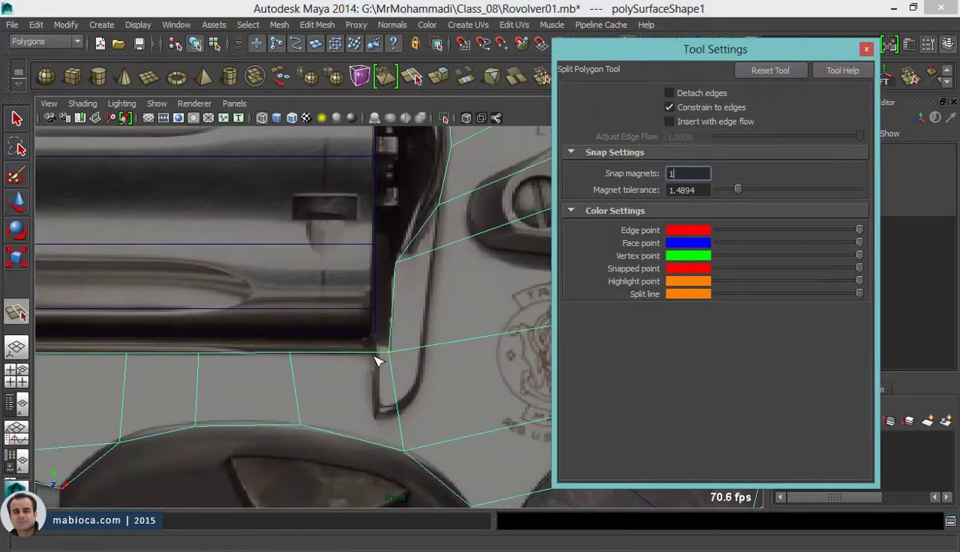
key(Return)
click(374, 358)
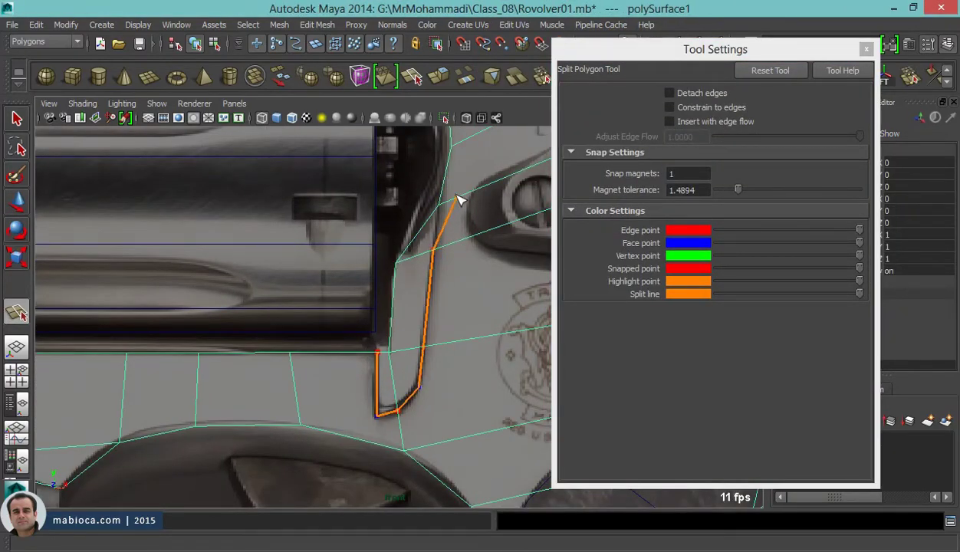
scroll(457, 200, down, 3)
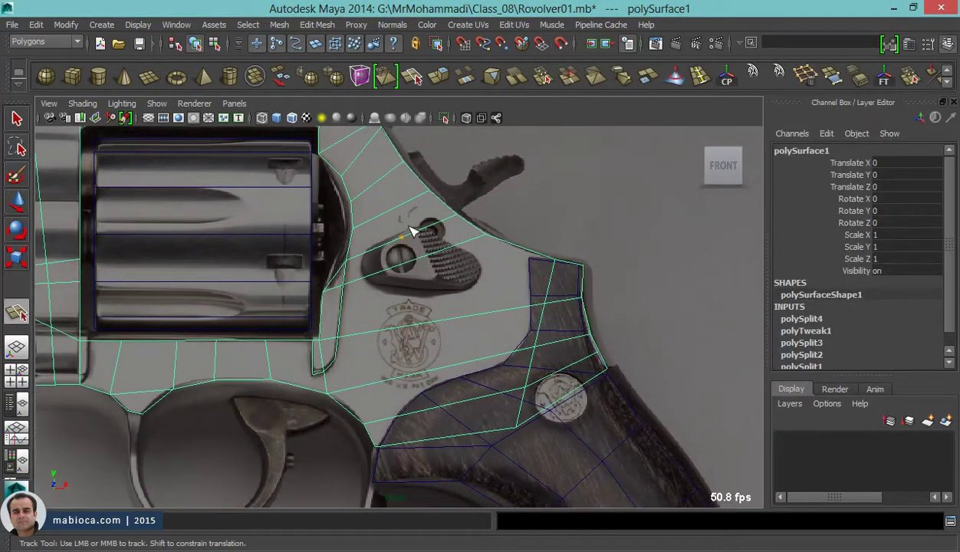
- Split the frame along the recess beside the cylinder
alt+middle_drag(353, 253, 358, 195)
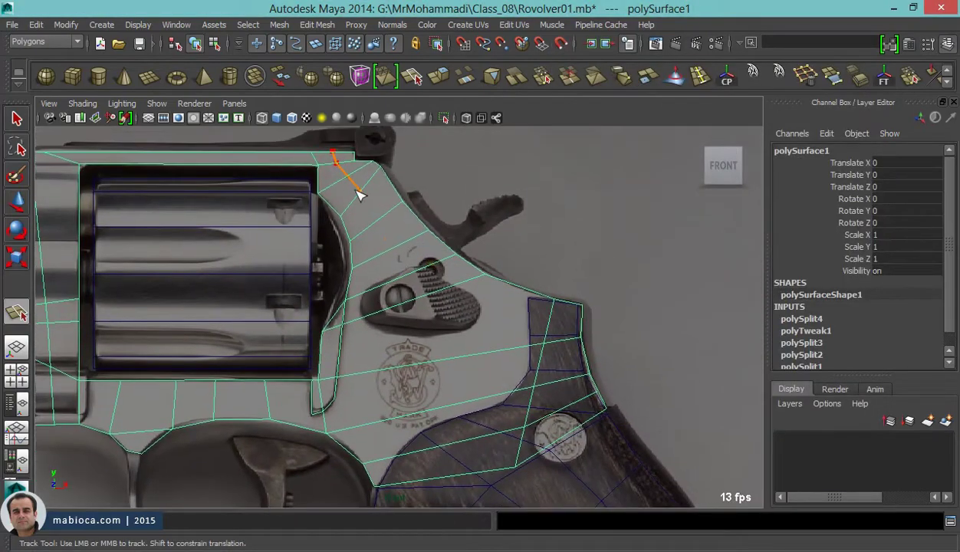
key(Return)
key(w)
click(444, 446)
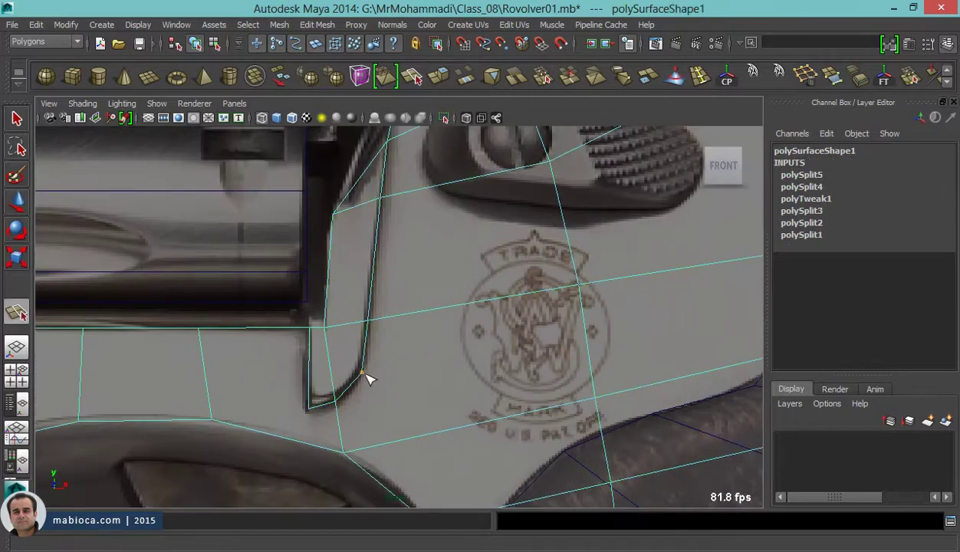
- Move the recess-corner and guard vertices onto the trigger guard's curved edge
key(Return)
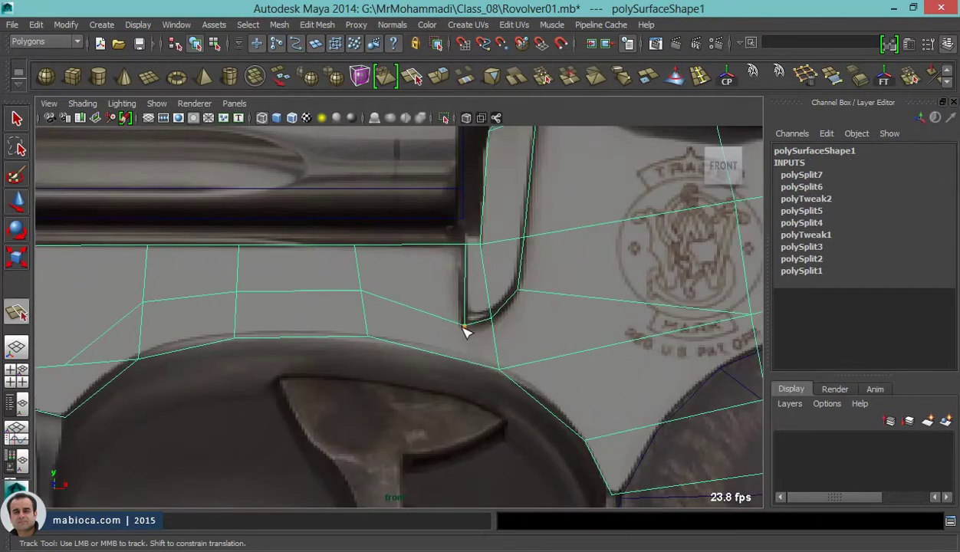
key(w)
click(520, 378)
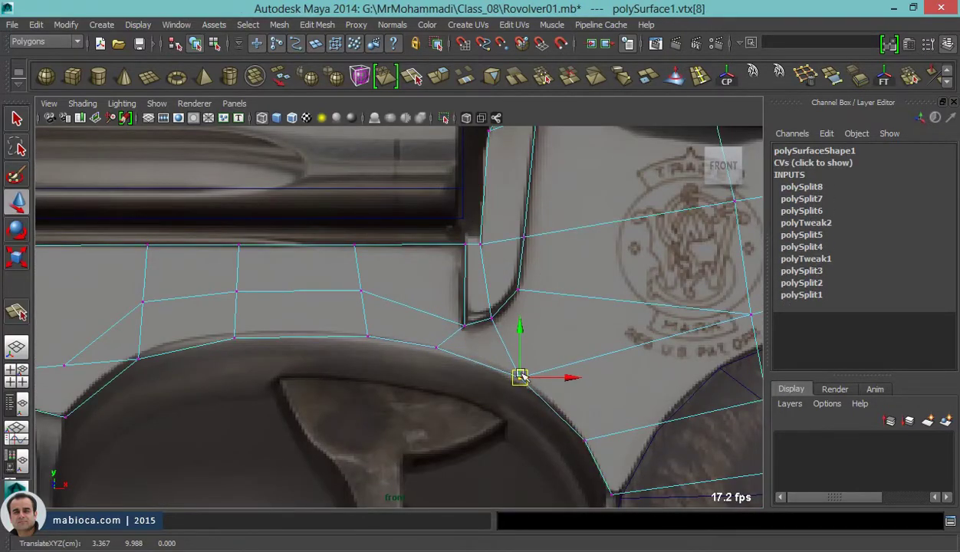
click(491, 318)
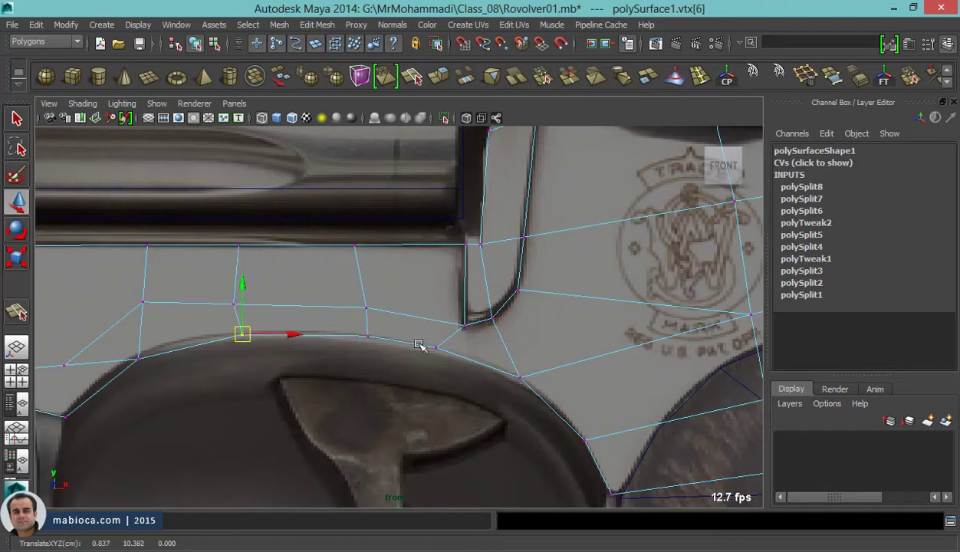
click(235, 306)
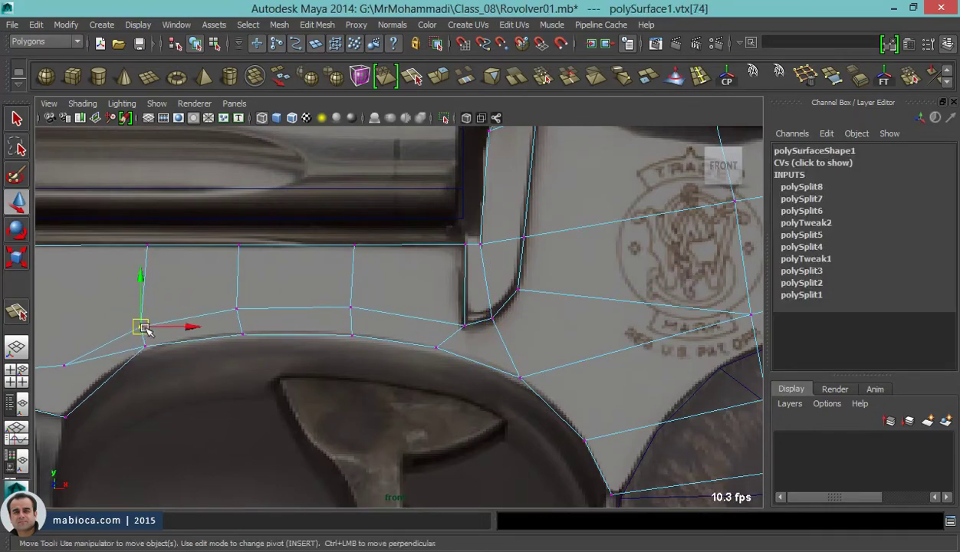
mouse_move(145, 361)
alt+middle_down()
mouse_move(503, 347)
mouse_move(528, 322)
mouse_move(381, 339)
alt+middle_up()
- Add a split point on the frame edge near the trigger-guard front
key(y)
click(381, 339)
key(Return)
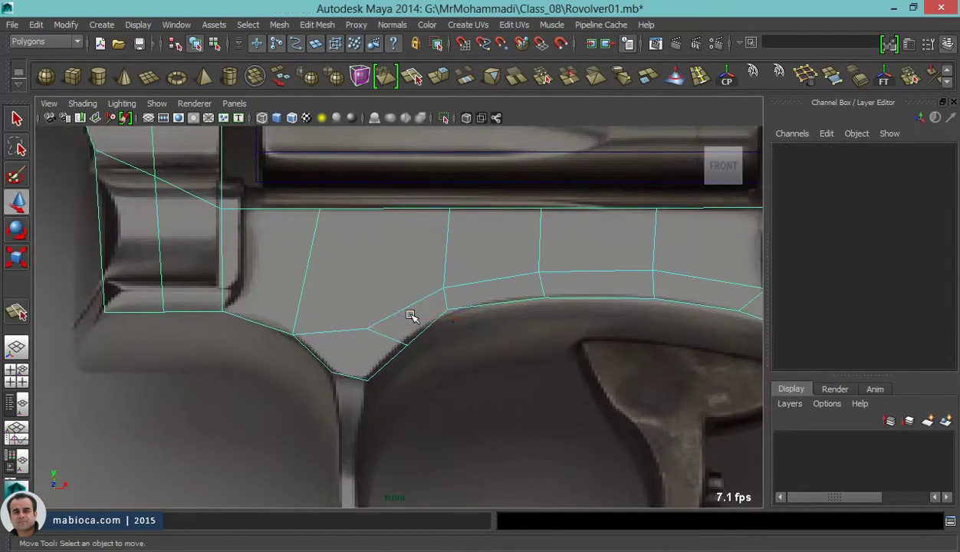
key(w)
scroll(358, 386, up, 1)
- Add another split and move the corner vertices onto the frame outline
key(y)
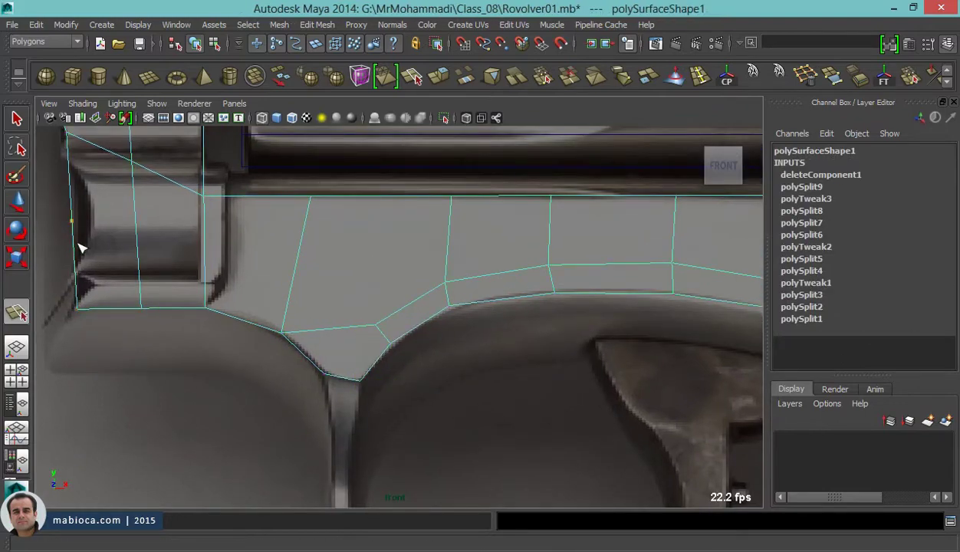
key(Return)
key(w)
click(295, 265)
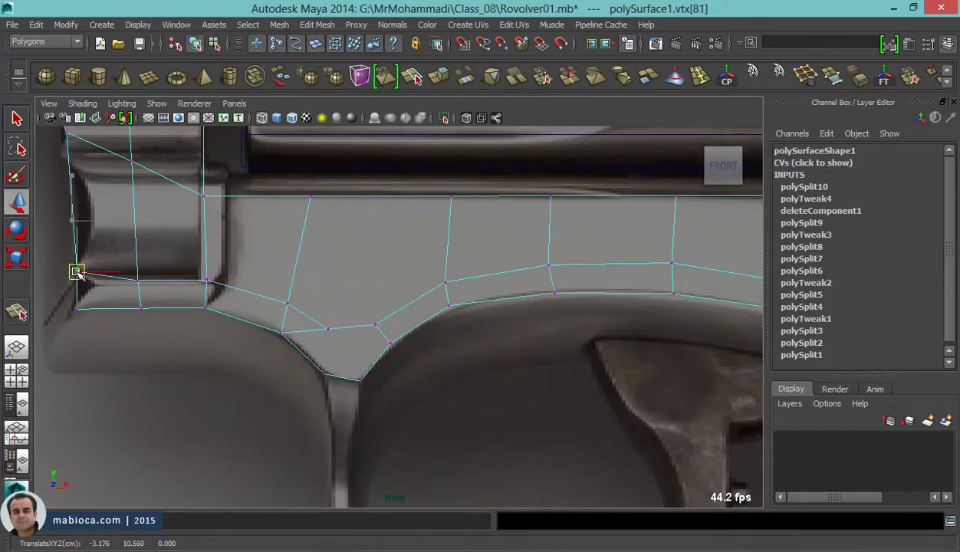
click(79, 304)
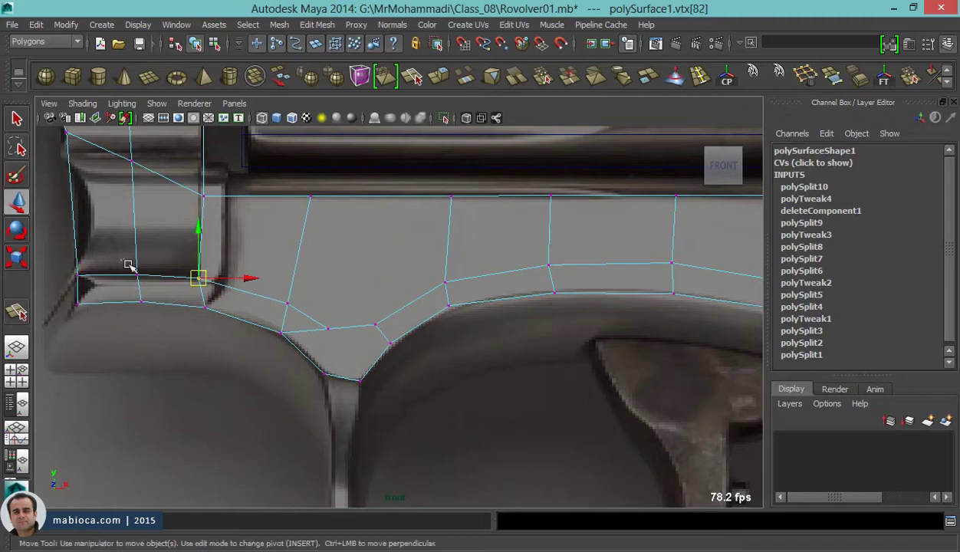
click(200, 279)
alt+middle_drag(339, 328, 362, 345)
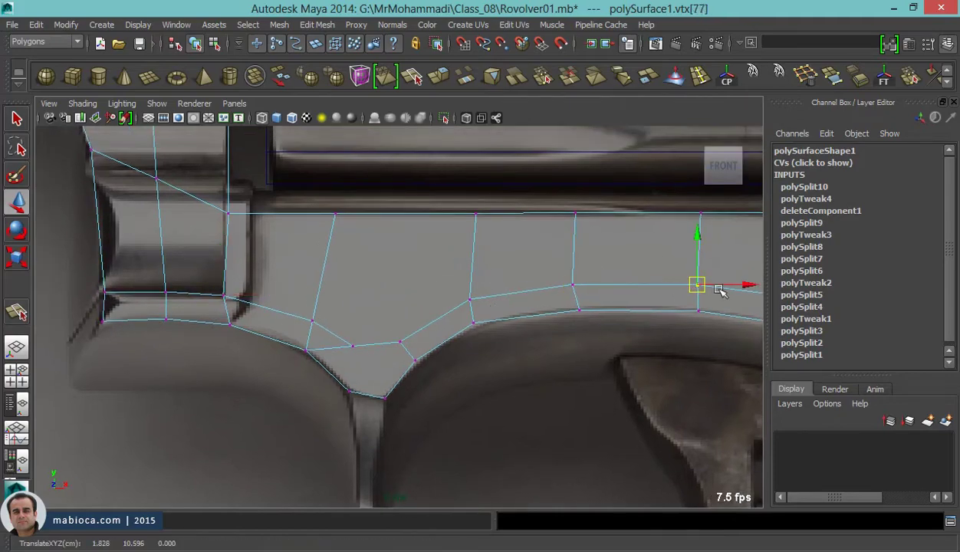
- Split across the frame face and delete the unneeded vertices
scroll(719, 290, up, 3)
click(366, 360)
click(378, 443)
key(Return)
key(w)
click(329, 364)
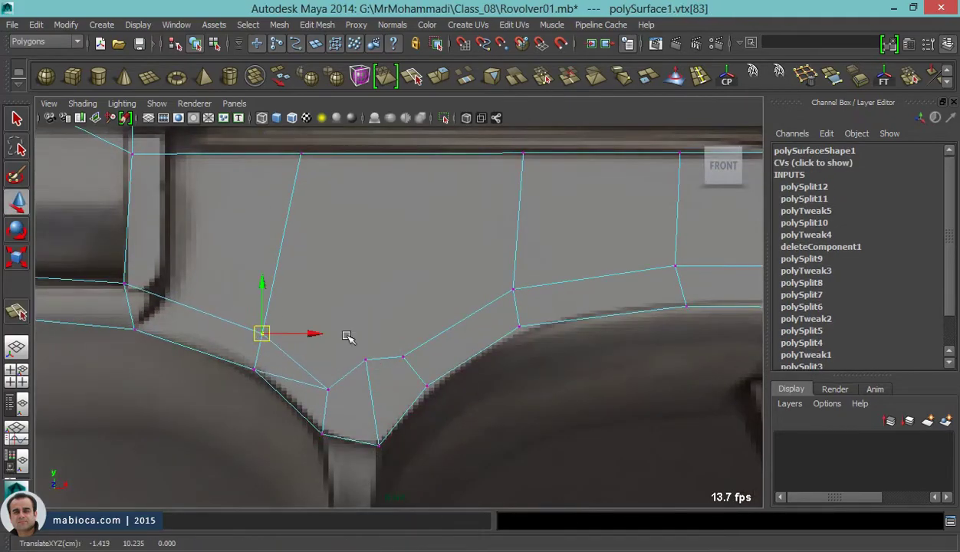
click(367, 361)
key(Delete)
- Cut new splits from the top edge to the frame bottom near the guard
click(330, 390)
click(412, 154)
key(Return)
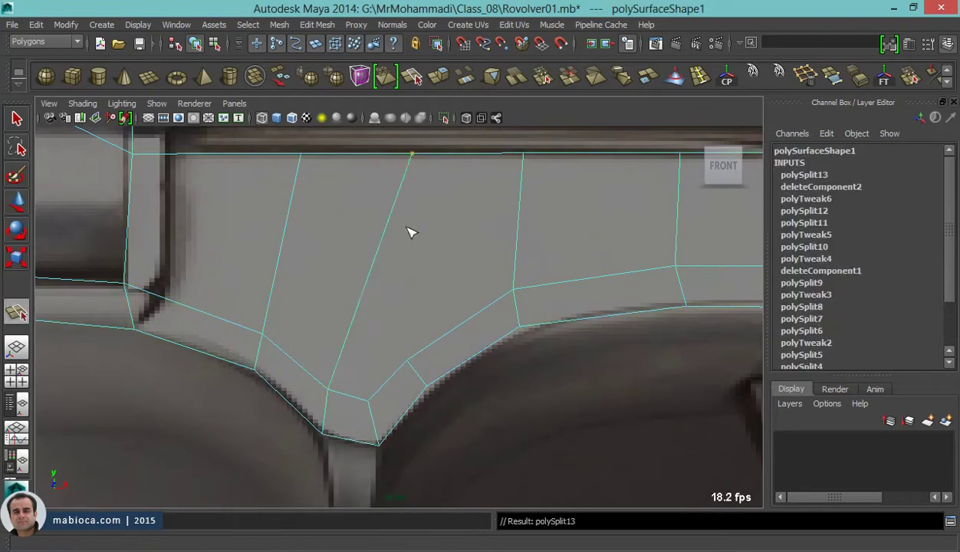
scroll(410, 232, down, 3)
click(381, 206)
key(Return)
- Cut a new edge across the frame face from a trigger-guard vertex
key(w)
scroll(450, 264, up, 4)
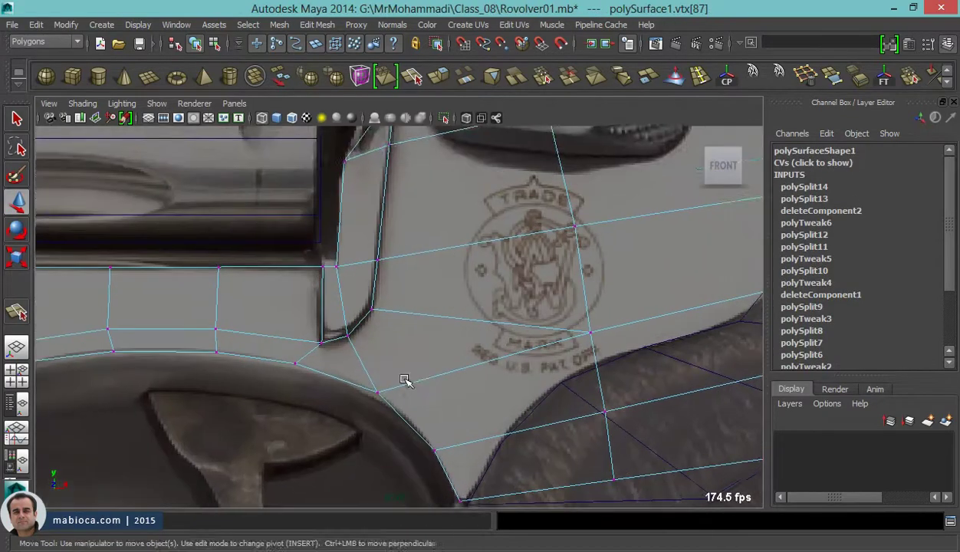
alt+middle_drag(404, 380, 439, 357)
click(386, 76)
click(356, 316)
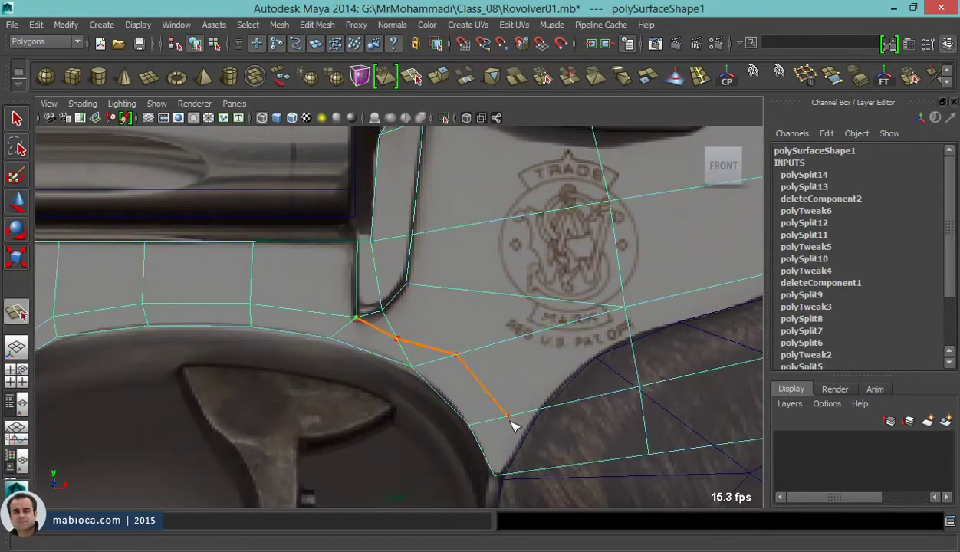
click(574, 466)
key(Return)
key(w)
- Merge the cut's new vertex onto its neighbour
scroll(522, 429, up, 3)
click(475, 408)
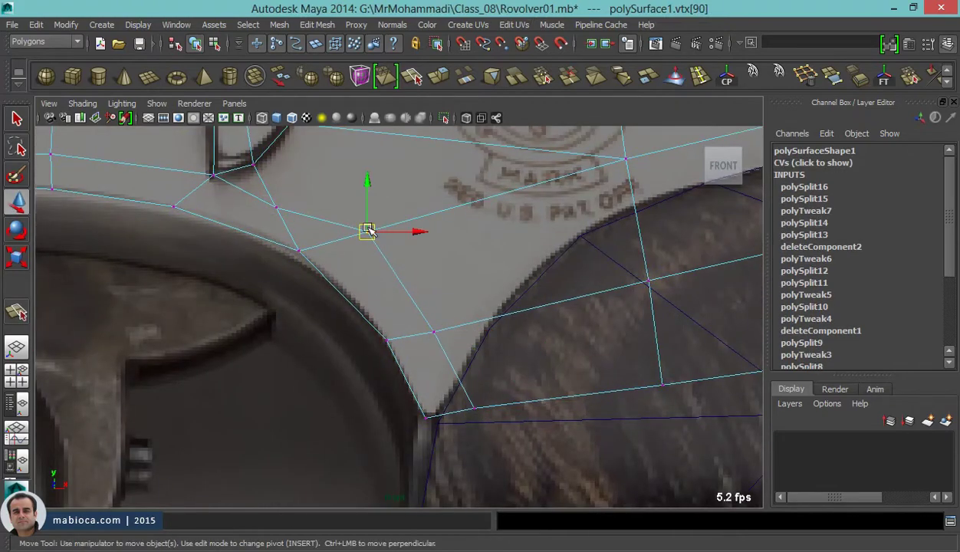
scroll(368, 230, up, 2)
click(542, 76)
scroll(444, 208, up, 3)
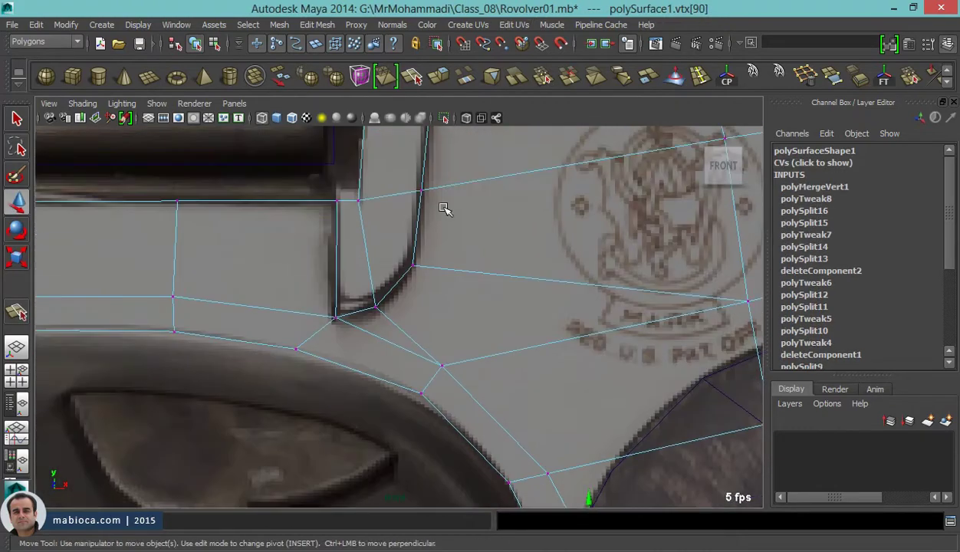
scroll(332, 257, down, 3)
key(F8)
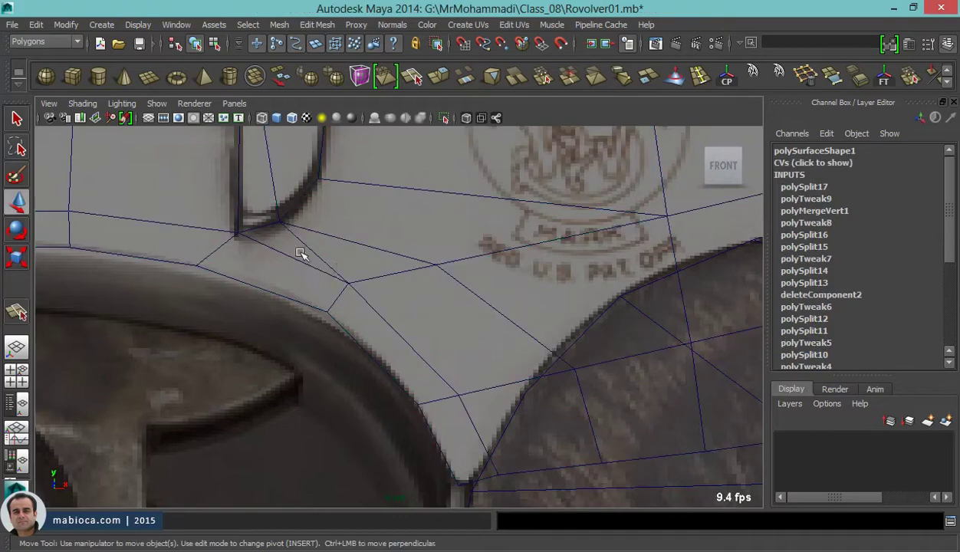
- Add another cut and move its end vertex down onto the grip edge
right_drag(423, 253, 366, 216)
click(555, 367)
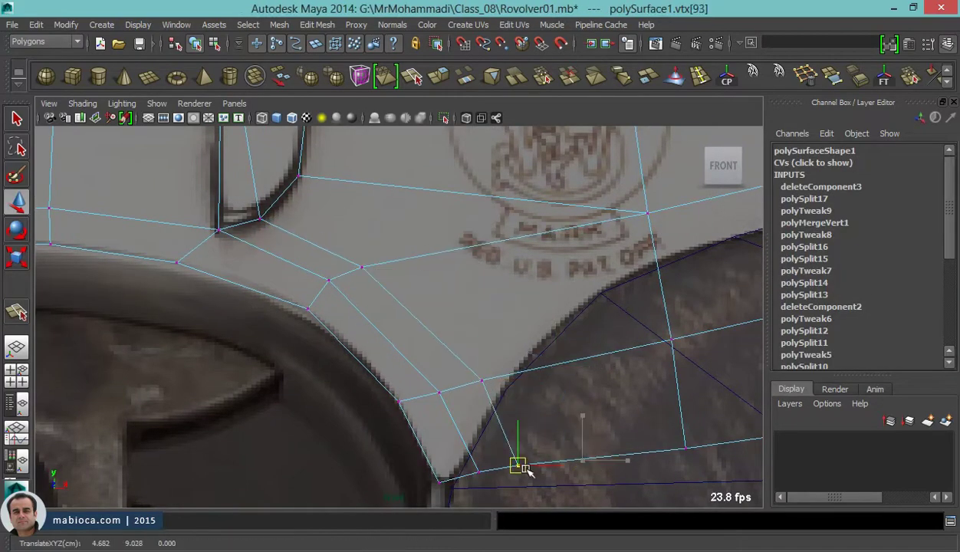
scroll(526, 471, down, 3)
alt+middle_drag(500, 297, 612, 463)
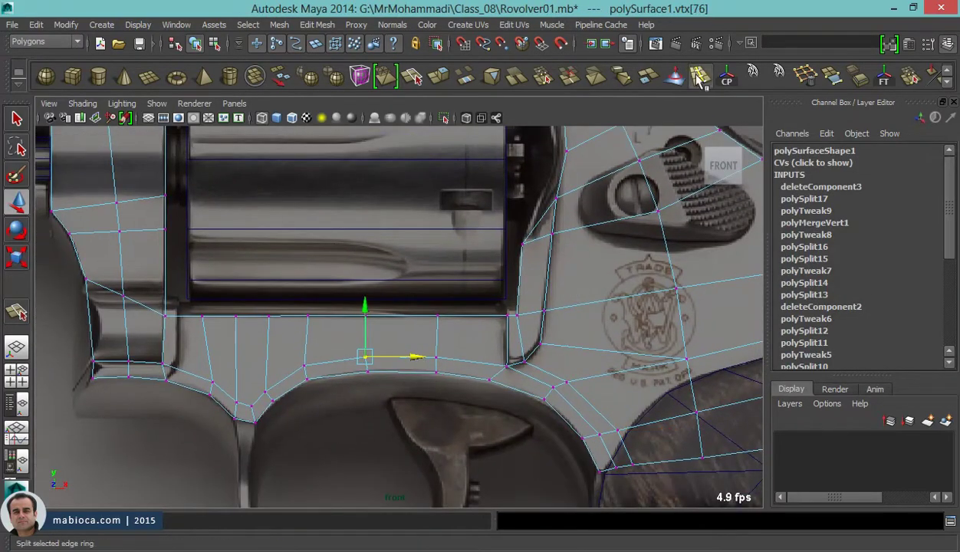
- Insert an edge loop in the frame below the cylinder window and check Move tool settings
click(699, 77)
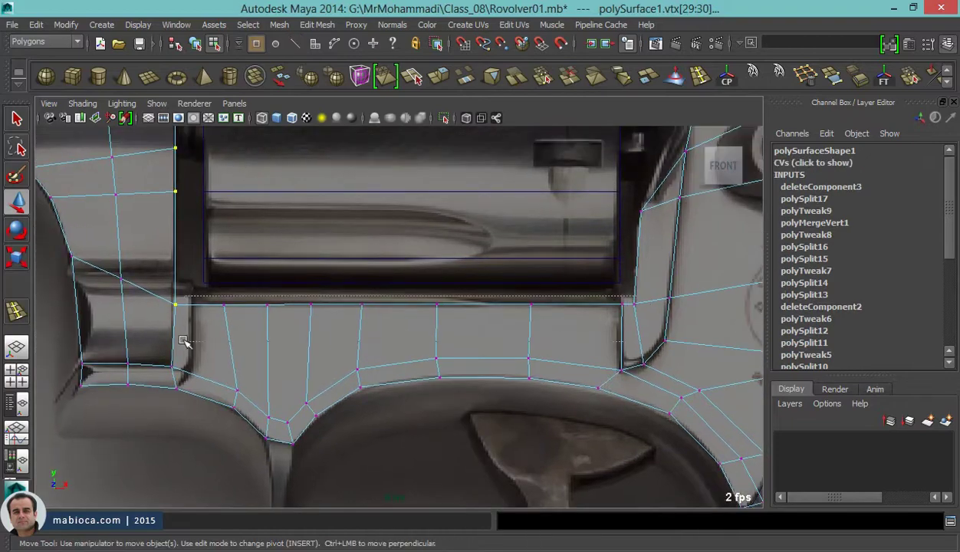
double_click(17, 202)
scroll(871, 96, down, 3)
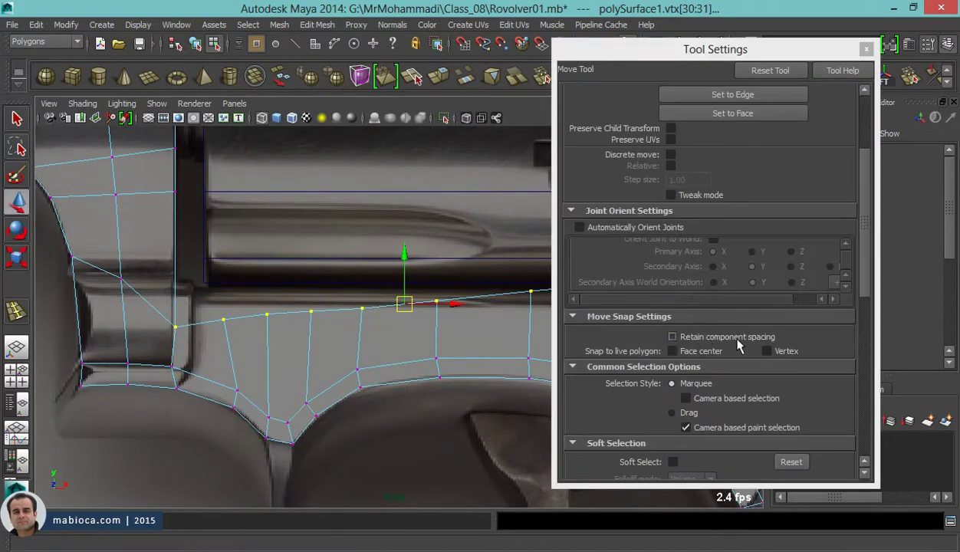
scroll(870, 96, up, 3)
scroll(870, 95, down, 3)
click(866, 49)
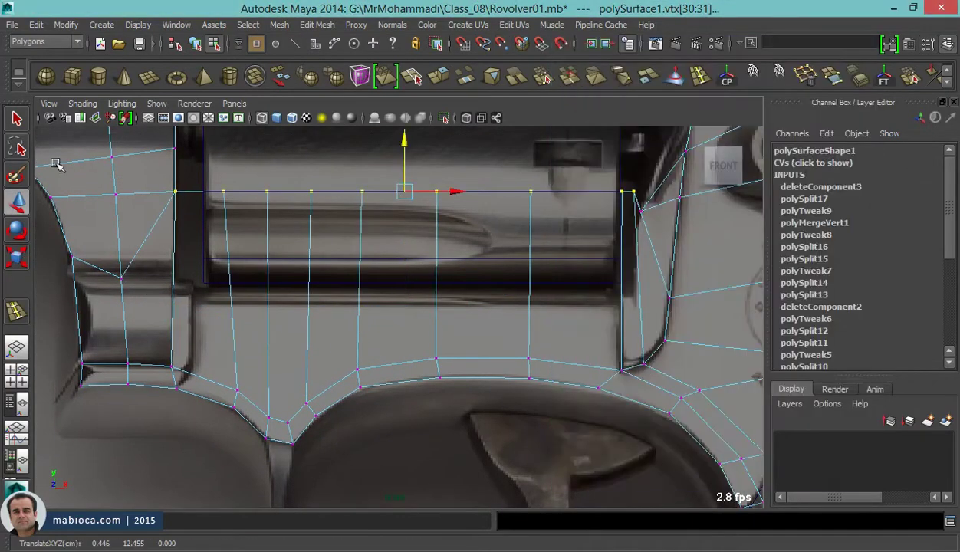
- Line the new vertex row along the window's lower edge and select pCylinder4
alt+middle_drag(352, 137, 401, 272)
alt+middle_drag(388, 208, 367, 243)
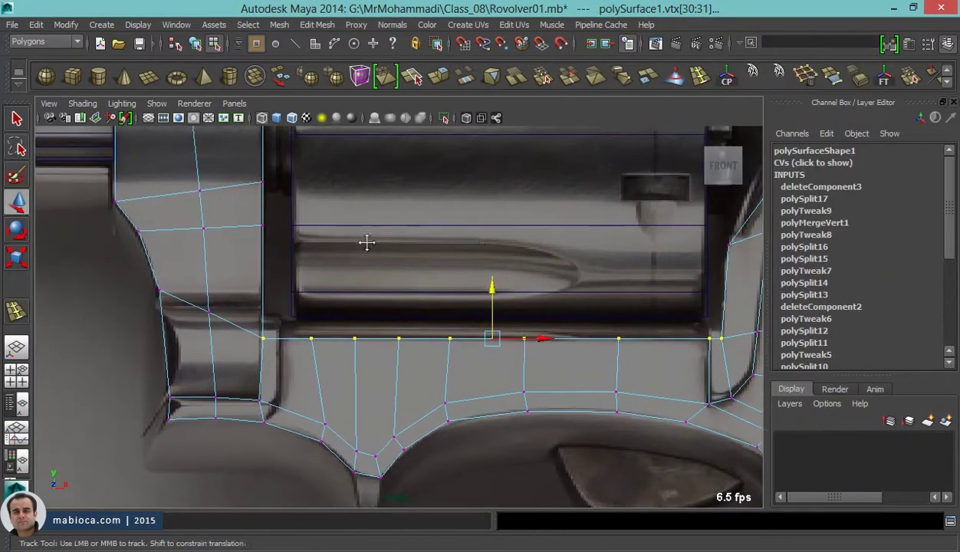
scroll(367, 243, up, 5)
scroll(442, 332, down, 4)
scroll(435, 257, down, 1)
scroll(364, 240, up, 5)
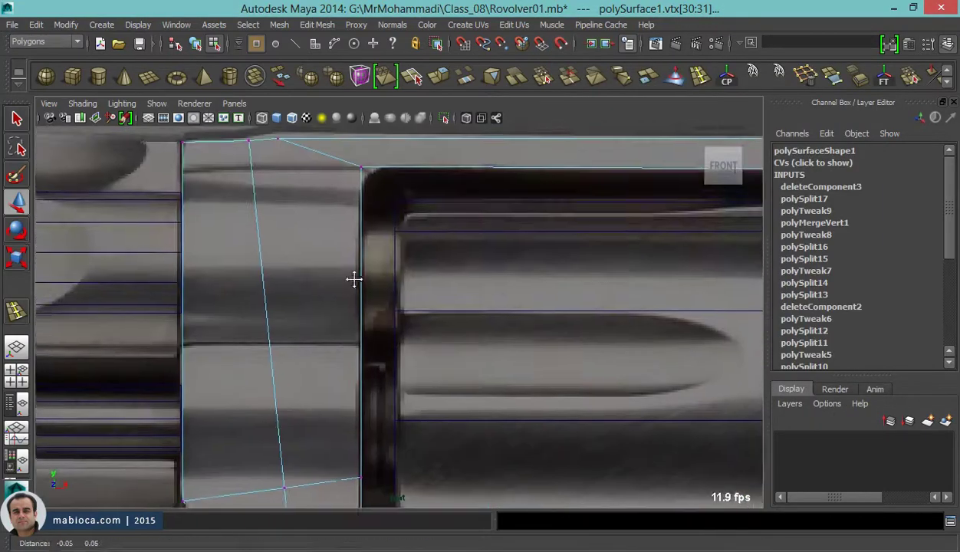
scroll(353, 279, down, 5)
key(F8)
click(268, 243)
- Scale pCylinder4 wider to fill the frame section and duplicate it with Ctrl+D
key(r)
scroll(362, 280, up, 5)
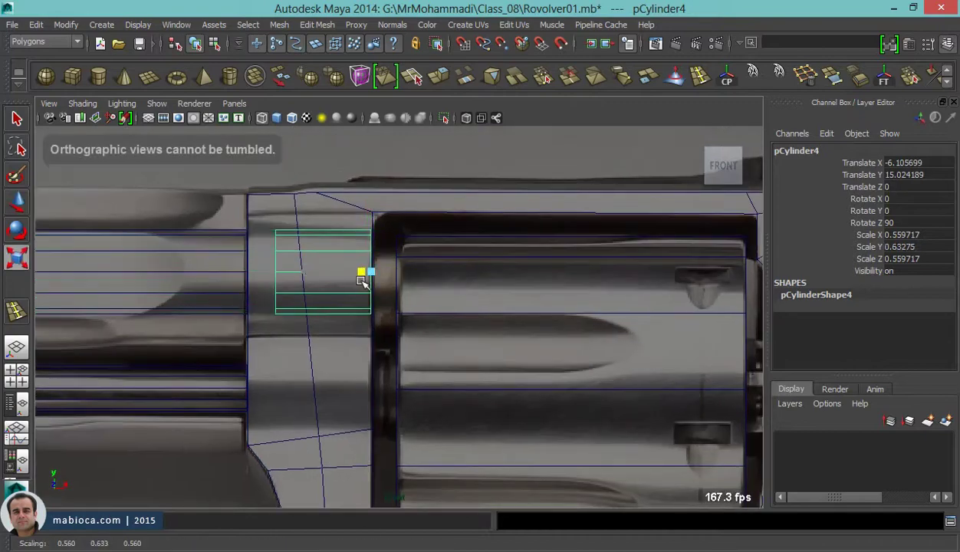
drag(363, 281, 286, 264)
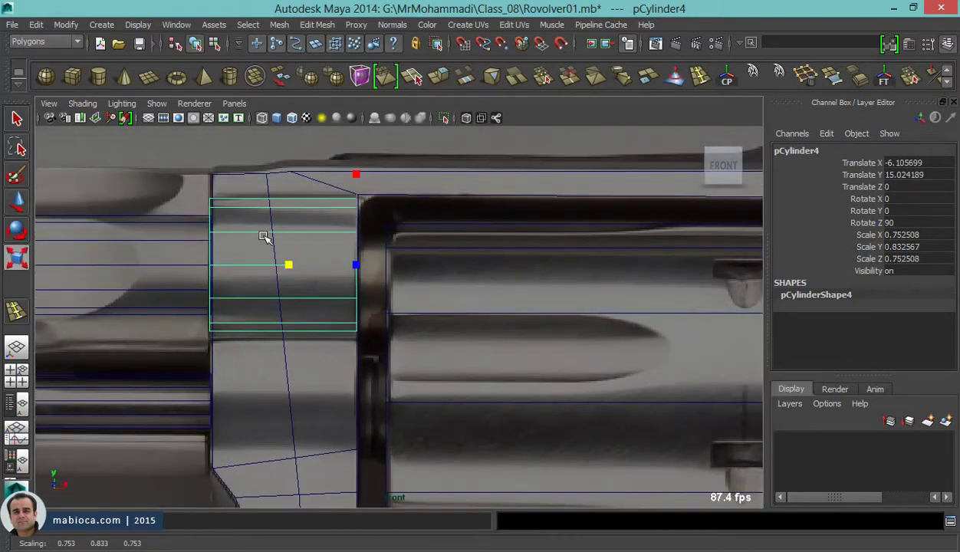
key(ctrl+d)
alt+middle_drag(337, 239, 377, 155)
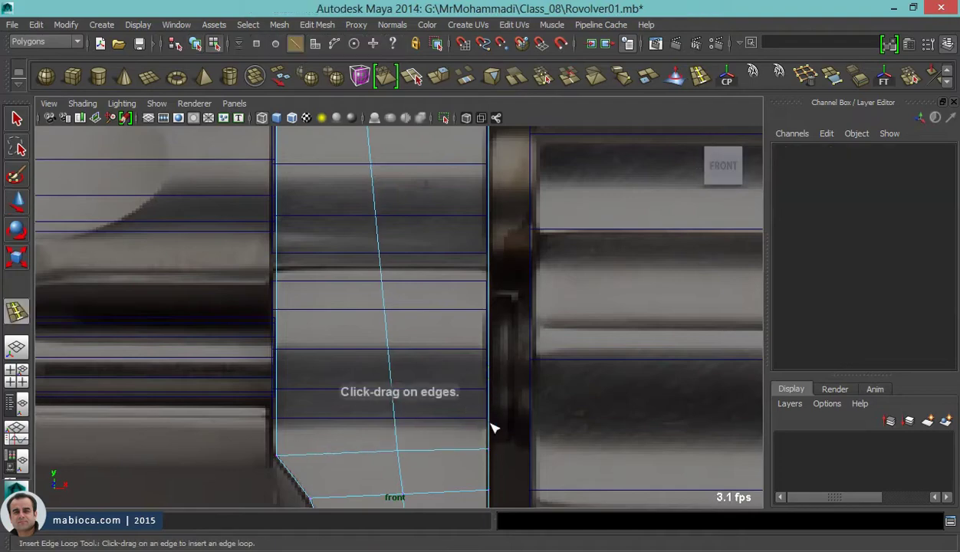
- Combine the frame pieces into one mesh and insert edge loops across it
click(488, 424)
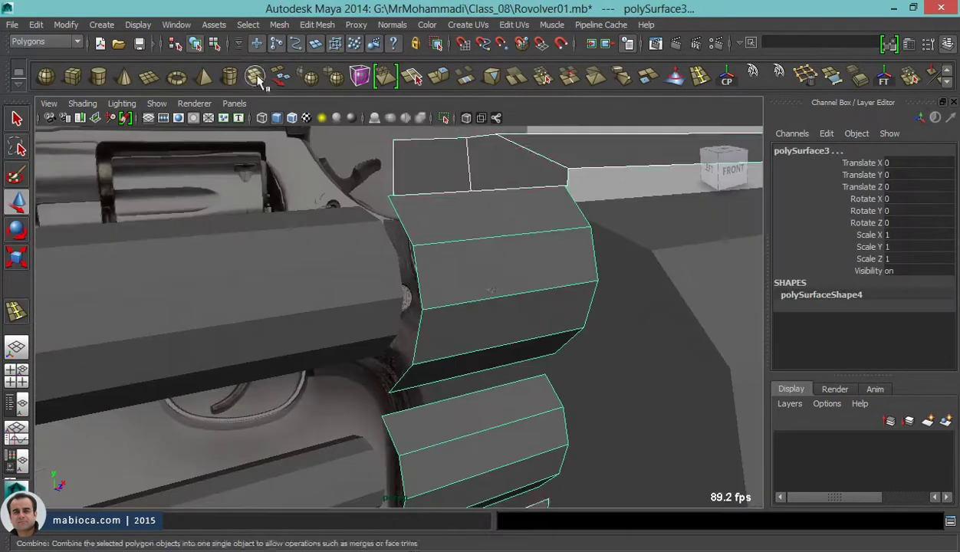
click(253, 75)
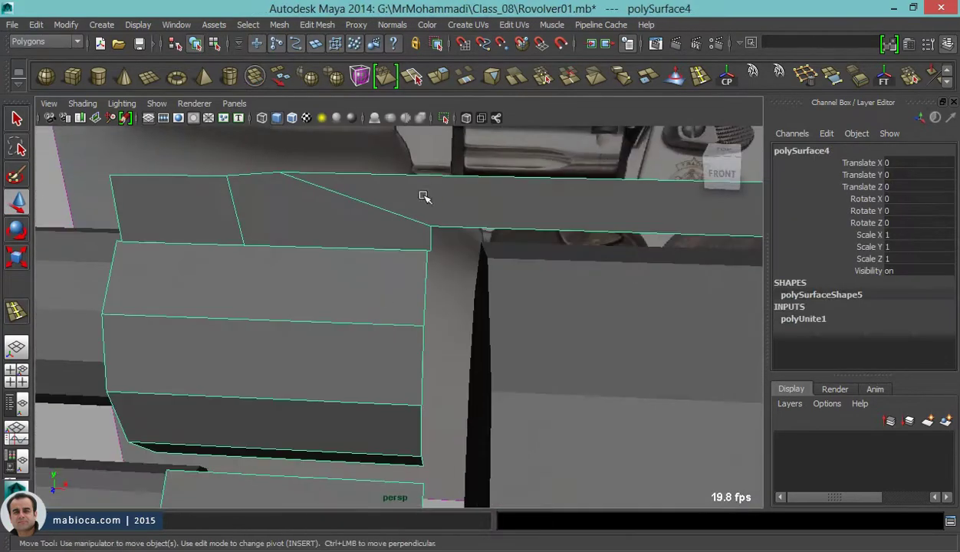
click(288, 332)
alt+drag(390, 338, 452, 307)
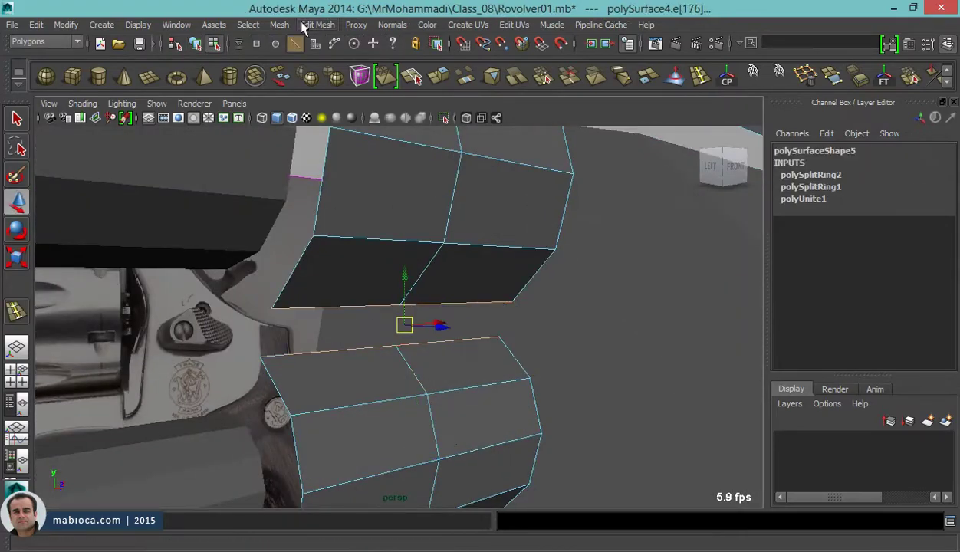
key(ctrl+z)
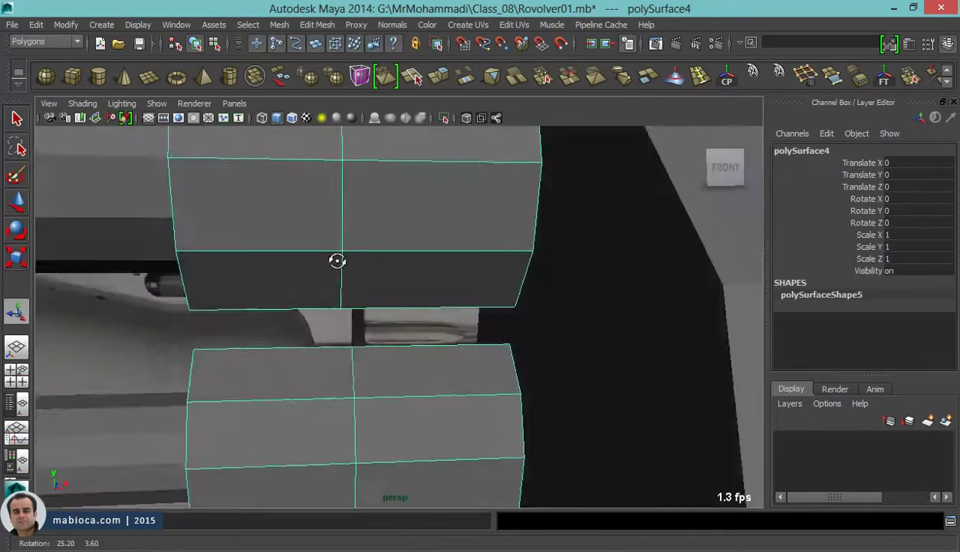
- Turn on two-sided lighting and bridge the facing border edges between the pieces
click(120, 26)
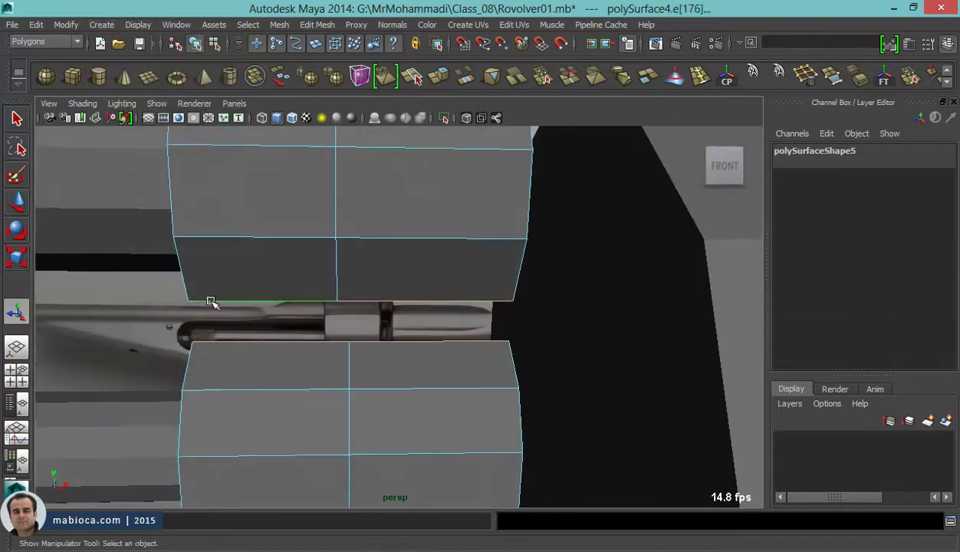
click(279, 25)
click(364, 47)
click(867, 211)
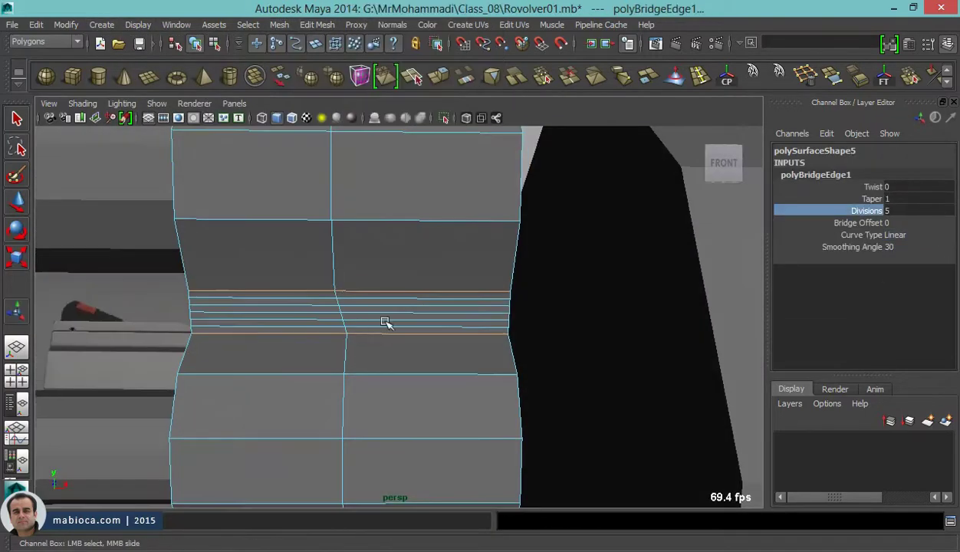
- Inspect the bridge, undo it, and reselect the edge on the gap border
alt+drag(469, 280, 486, 280)
double_click(504, 321)
key(w)
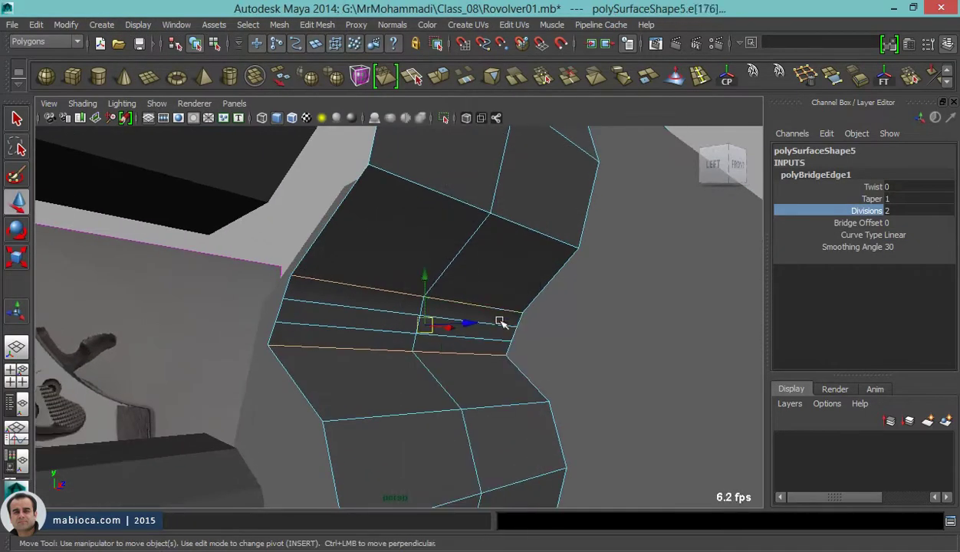
click(496, 330)
mouse_move(497, 330)
alt+mouse_down()
mouse_move(375, 352)
mouse_move(497, 366)
mouse_move(321, 286)
alt+mouse_up()
key(ctrl+z)
key(ctrl+z)
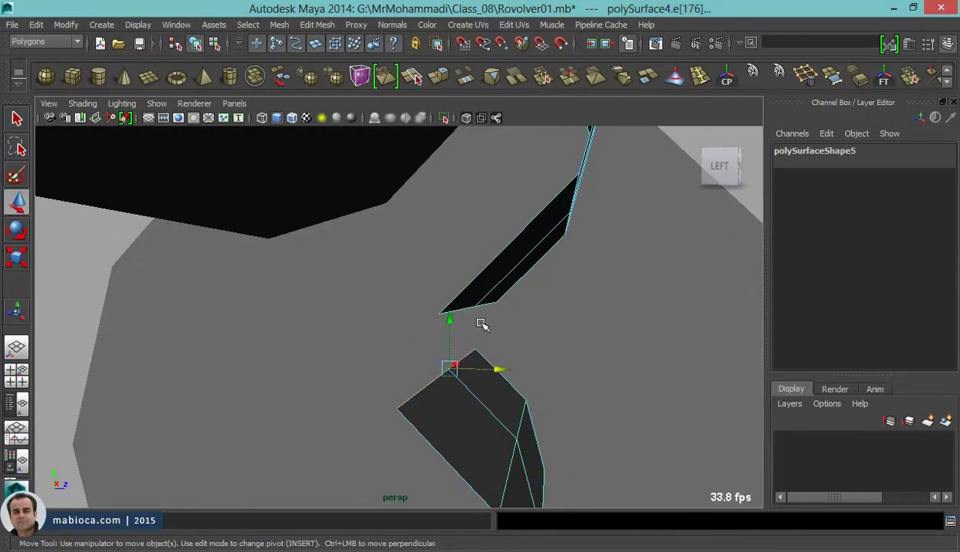
key(ctrl+z)
key(ctrl+z)
key(ctrl+z)
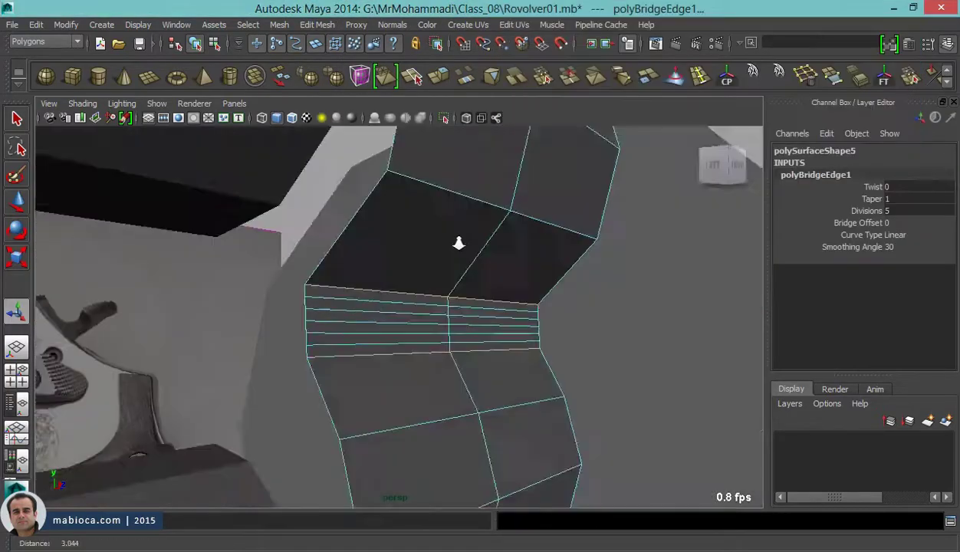
alt+drag(515, 257, 510, 282)
click(471, 328)
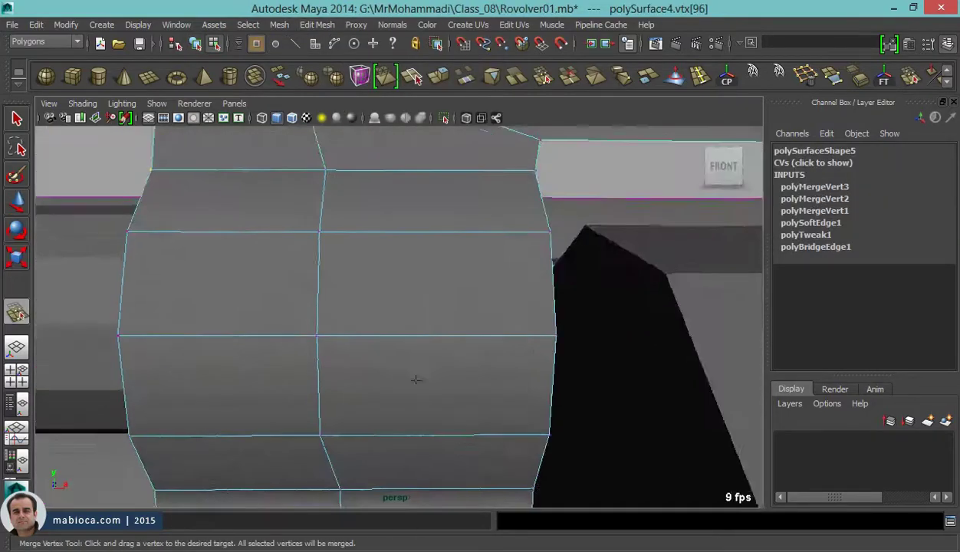
- Select the vertex at the gap on the frame's lower front corner
mouse_move(415, 380)
alt+mouse_down()
mouse_move(444, 397)
mouse_move(347, 336)
mouse_move(485, 355)
alt+mouse_up()
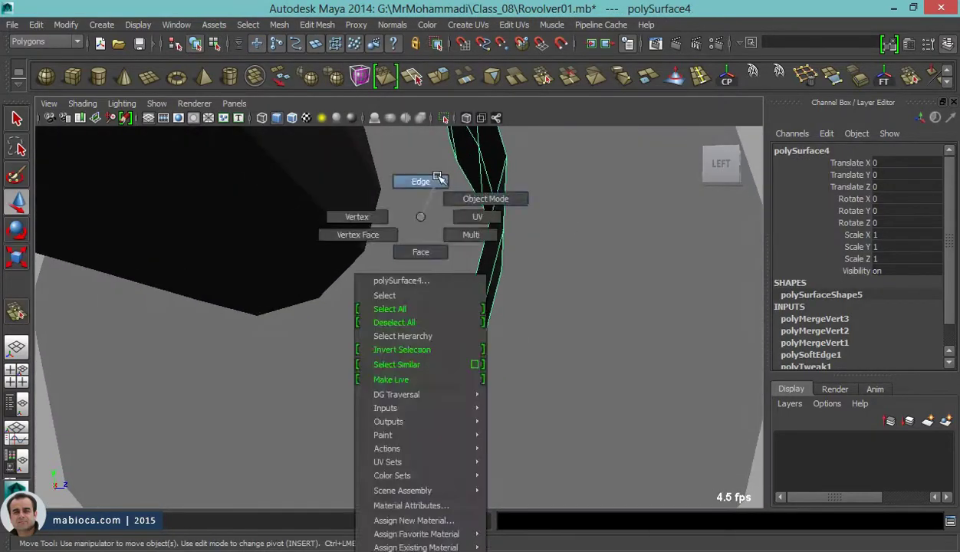
right_drag(420, 217, 438, 178)
click(431, 392)
mouse_move(486, 402)
alt+mouse_down()
mouse_move(296, 444)
mouse_move(238, 444)
mouse_move(153, 383)
alt+mouse_up()
key(F9)
click(146, 376)
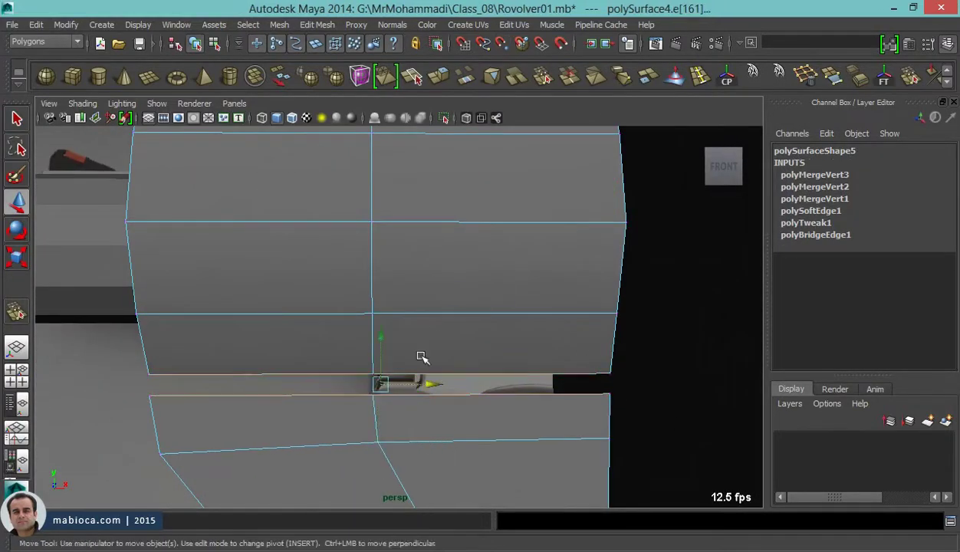
- Select and move the vertex columns along the frame's left and right edges in the front view
shift+right_drag(422, 357, 568, 263)
mouse_move(568, 263)
alt+mouse_down()
mouse_move(429, 266)
mouse_move(210, 381)
mouse_move(364, 349)
mouse_move(267, 272)
mouse_move(296, 313)
mouse_move(308, 264)
alt+mouse_up()
key(F8)
alt+right_drag(308, 264, 209, 292)
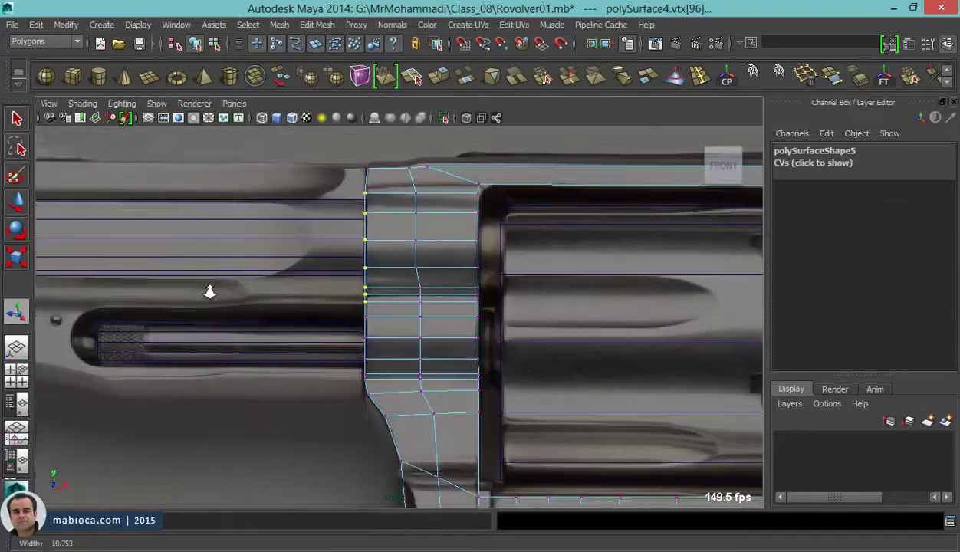
key(w)
mouse_move(209, 291)
alt+mouse_down()
mouse_move(416, 286)
mouse_move(488, 214)
alt+mouse_up()
alt+middle_drag(489, 214, 476, 398)
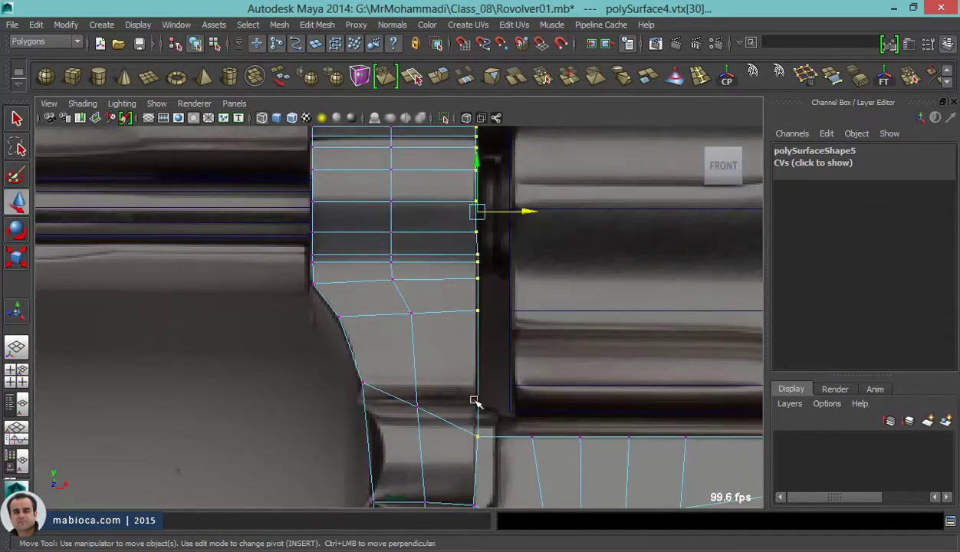
- Delete the unwanted edge at the lower frame corner and pick the corner vertex
click(909, 43)
click(859, 47)
alt+middle_drag(500, 233, 547, 60)
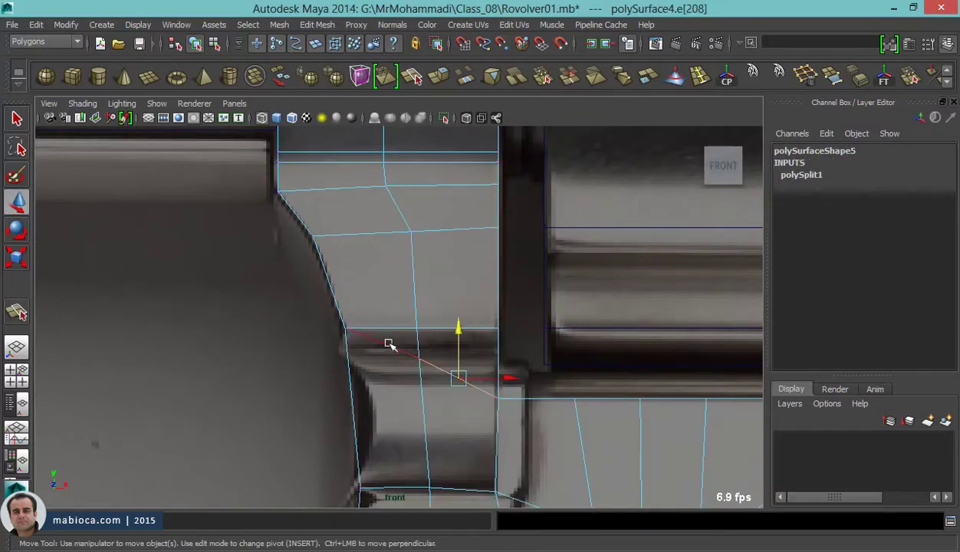
key(Delete)
alt+middle_drag(388, 343, 491, 230)
click(424, 365)
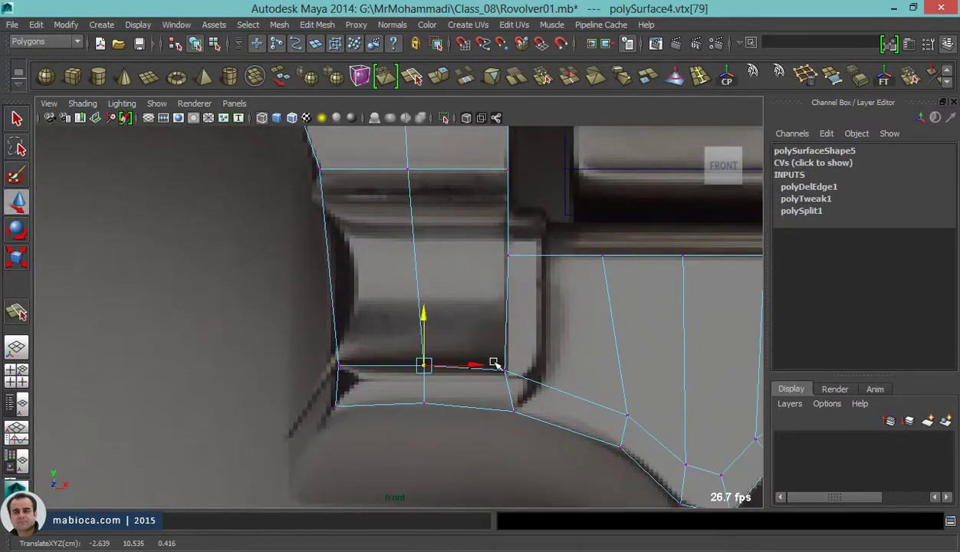
- Select the small sideways cylinder piece pCylinder1 beside the frame corner
mouse_move(519, 340)
alt+middle_down()
mouse_move(508, 249)
mouse_move(541, 60)
alt+middle_up()
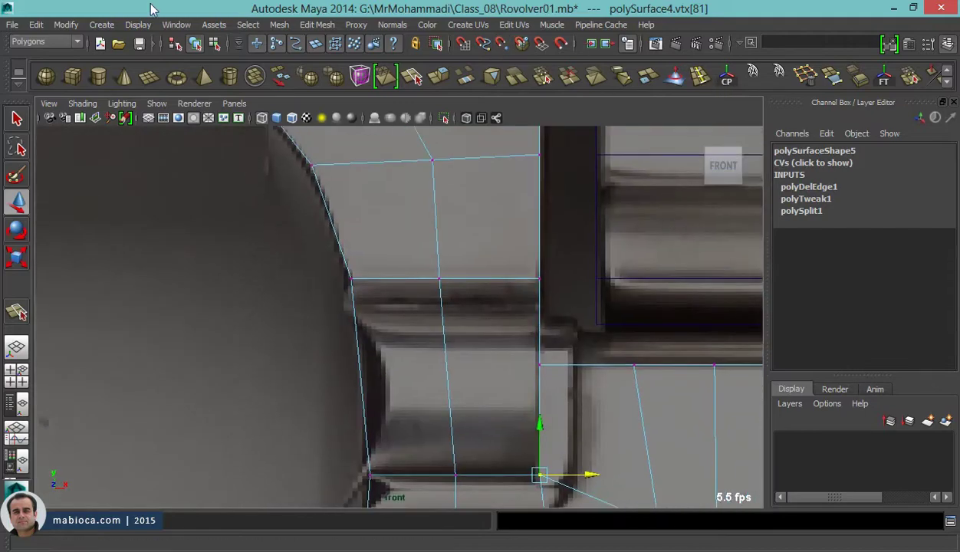
scroll(253, 192, down, 5)
key(F8)
click(260, 219)
- Delete the faces at one end of the small sideways cylinder
scroll(384, 230, up, 5)
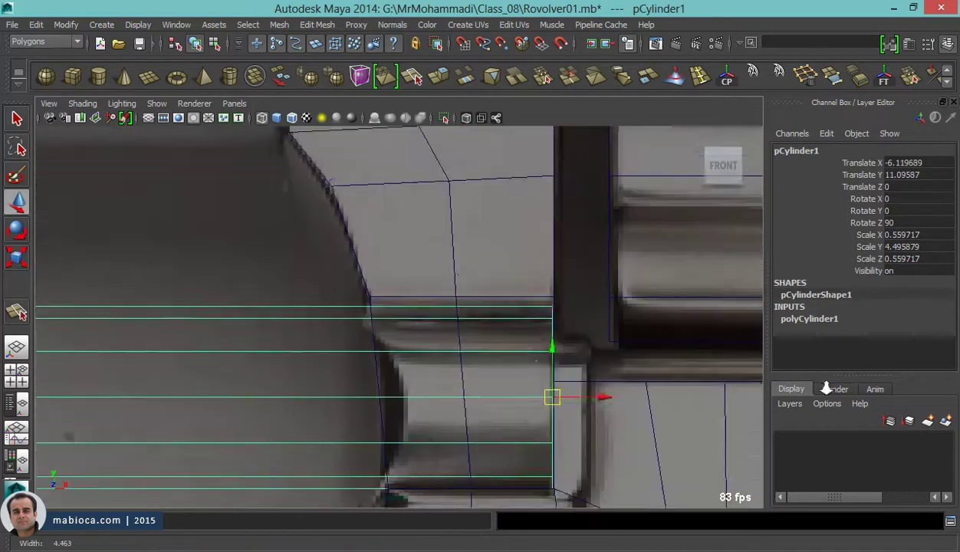
scroll(512, 385, up, 1)
right_drag(244, 273, 249, 217)
scroll(383, 322, down, 3)
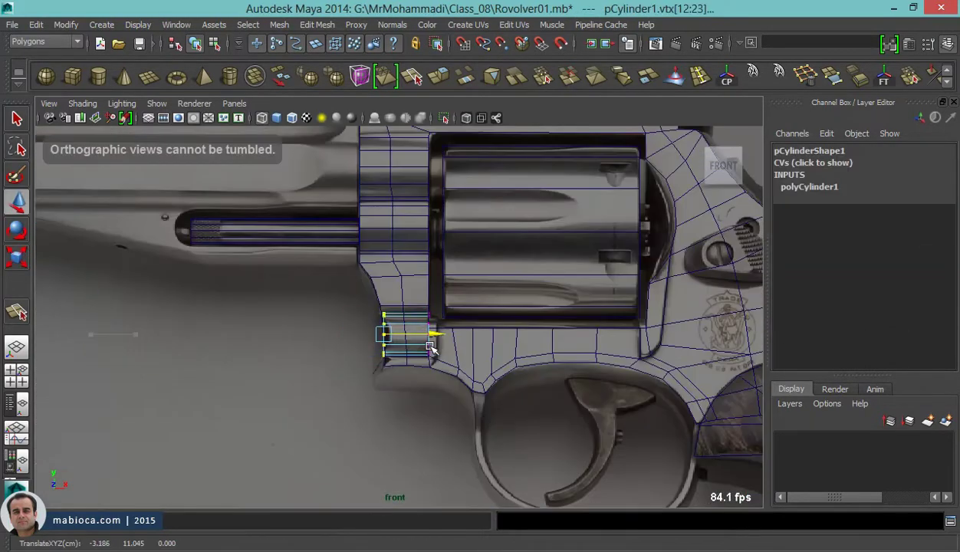
scroll(383, 322, up, 3)
drag(230, 222, 276, 445)
scroll(307, 338, up, 1)
right_click(437, 335)
scroll(525, 321, down, 5)
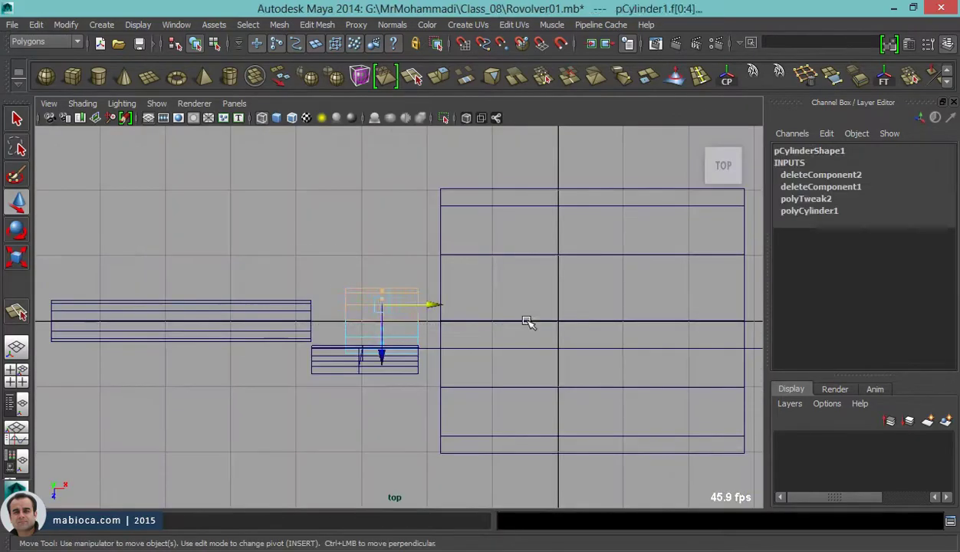
key(F8)
- Select the trimmed cylinder together with the frame mesh for combining
mouse_move(525, 321)
alt+mouse_down()
mouse_move(353, 279)
mouse_move(322, 382)
alt+mouse_up()
key(space)
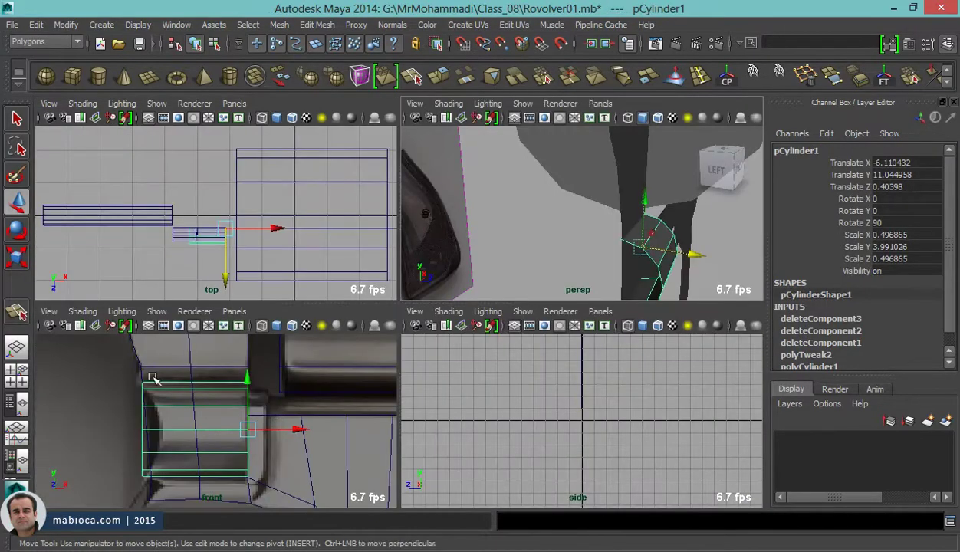
key(space)
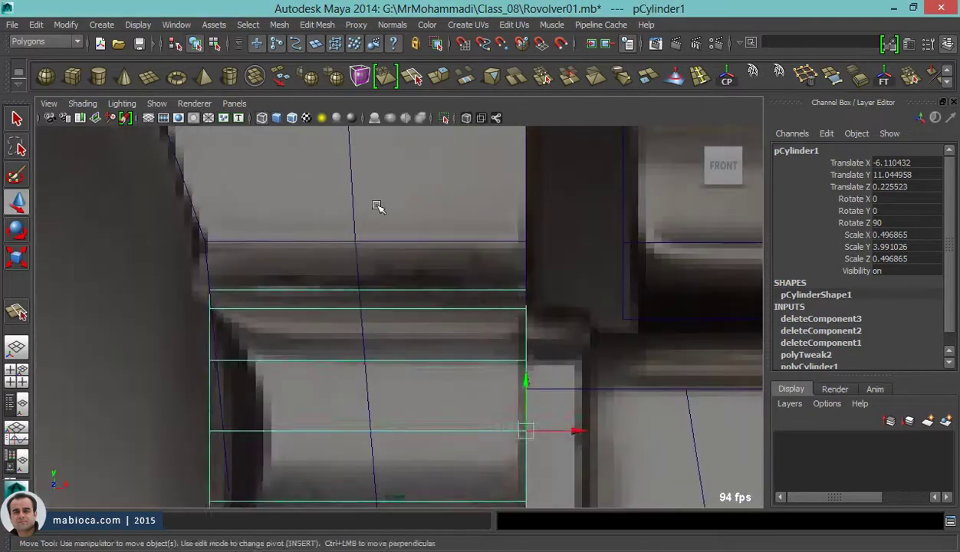
alt+drag(378, 208, 443, 351)
alt+right_drag(442, 351, 586, 375)
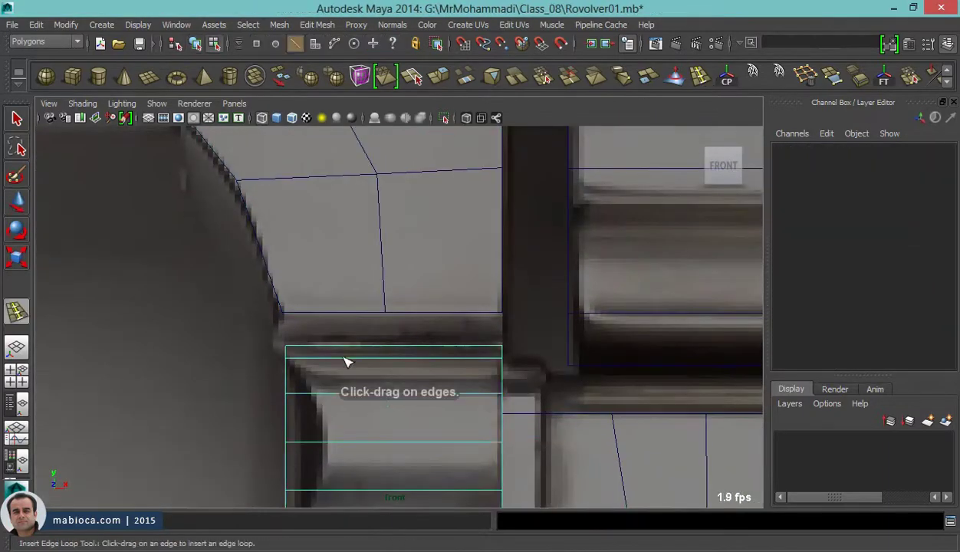
key(F8)
click(397, 254)
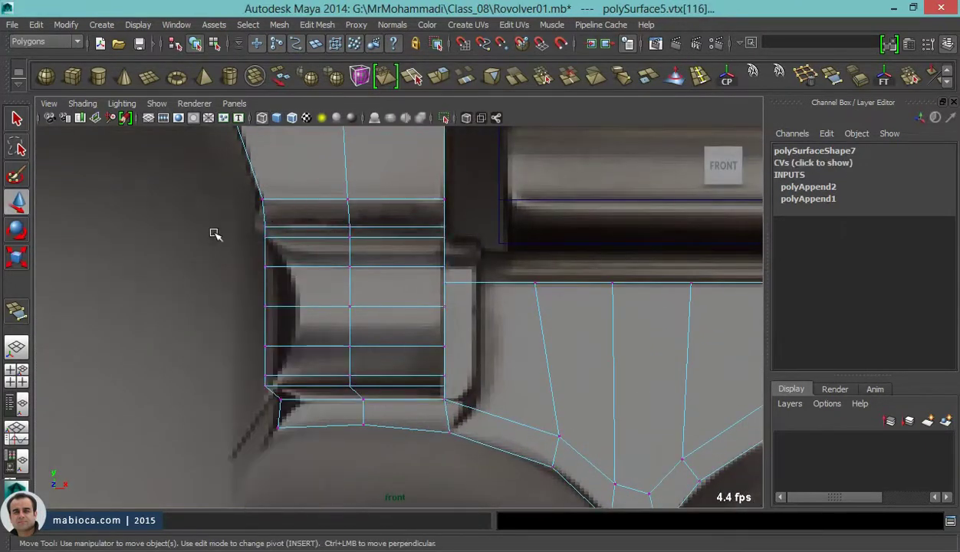
- Frame the joined piece in the front view and return to vertex picking
alt+middle_drag(215, 233, 277, 423)
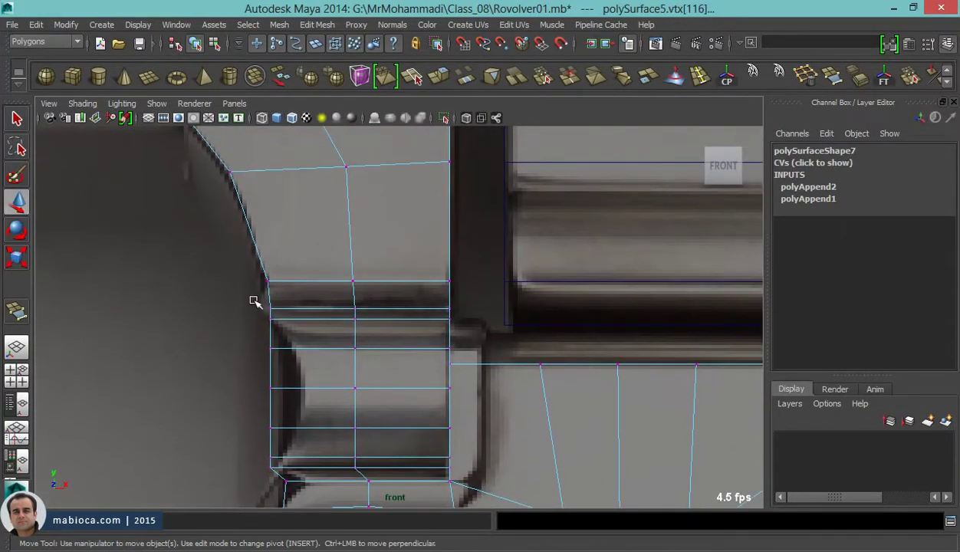
scroll(267, 329, down, 2)
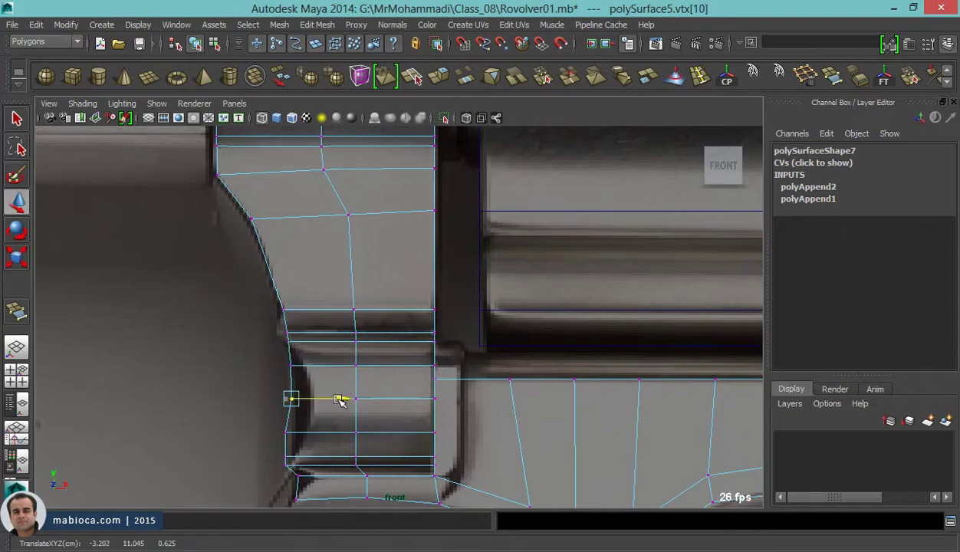
scroll(344, 463, up, 1)
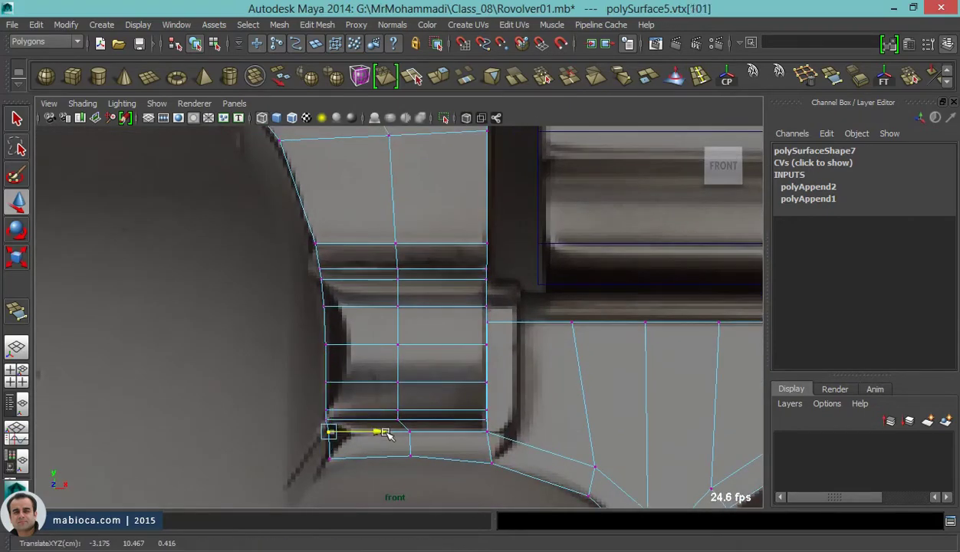
scroll(364, 460, up, 2)
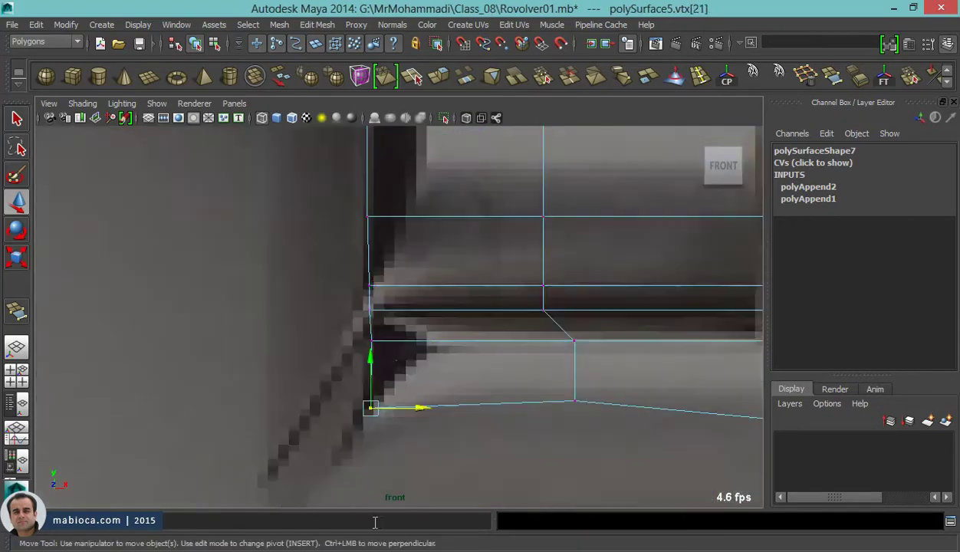
scroll(398, 377, up, 2)
scroll(333, 298, down, 3)
key(F8)
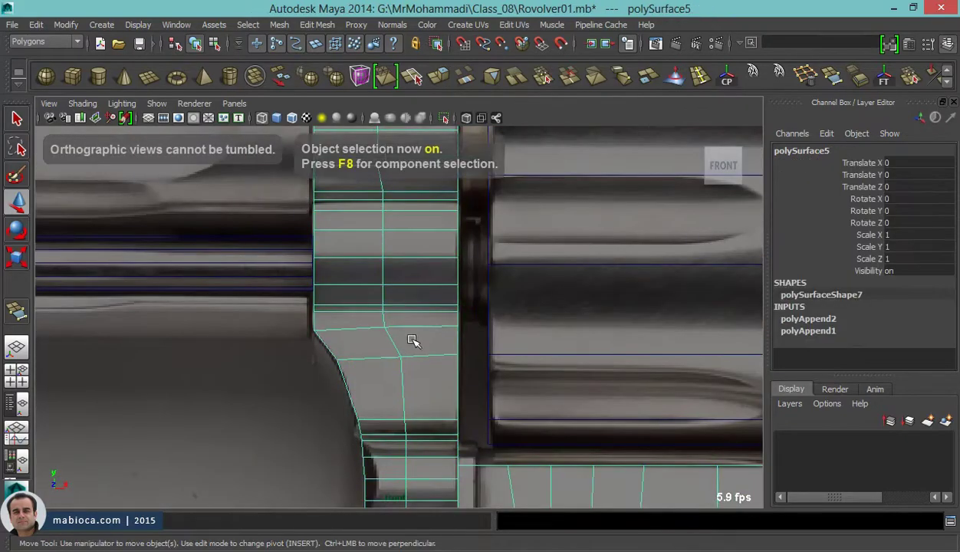
key(F8)
- Raise the top-edge vertices slightly so they meet the frame edge
scroll(413, 338, up, 2)
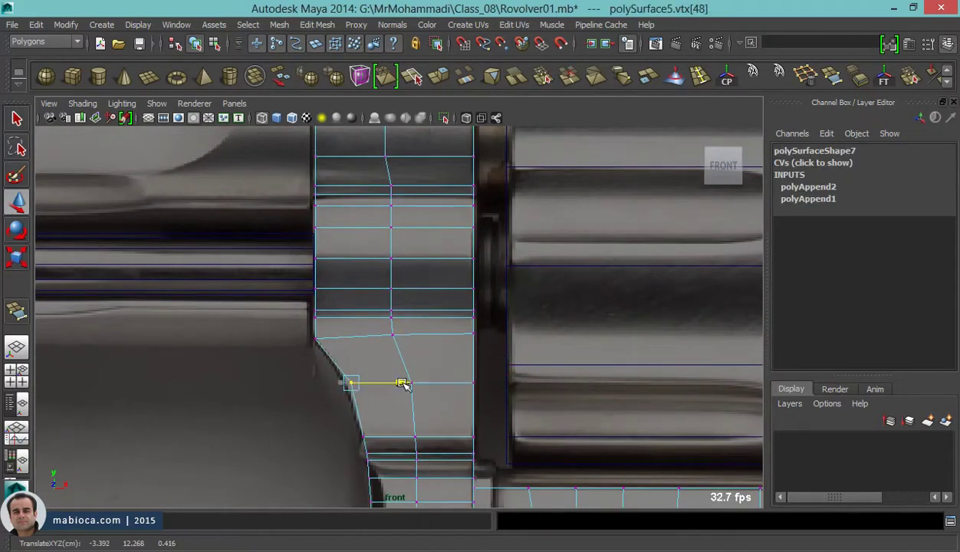
scroll(409, 340, up, 1)
alt+drag(409, 339, 415, 385)
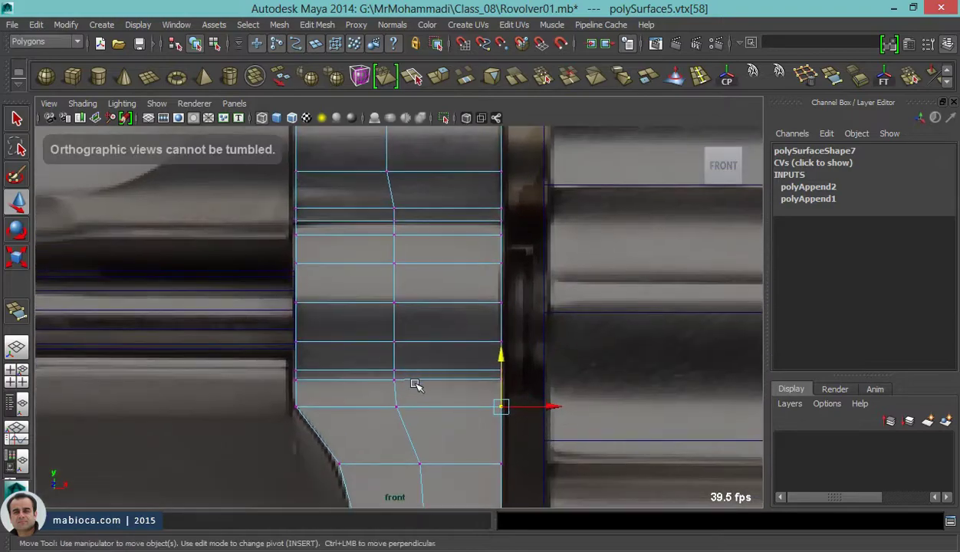
click(387, 171)
alt+middle_drag(404, 216, 414, 410)
alt+middle_drag(396, 320, 445, 316)
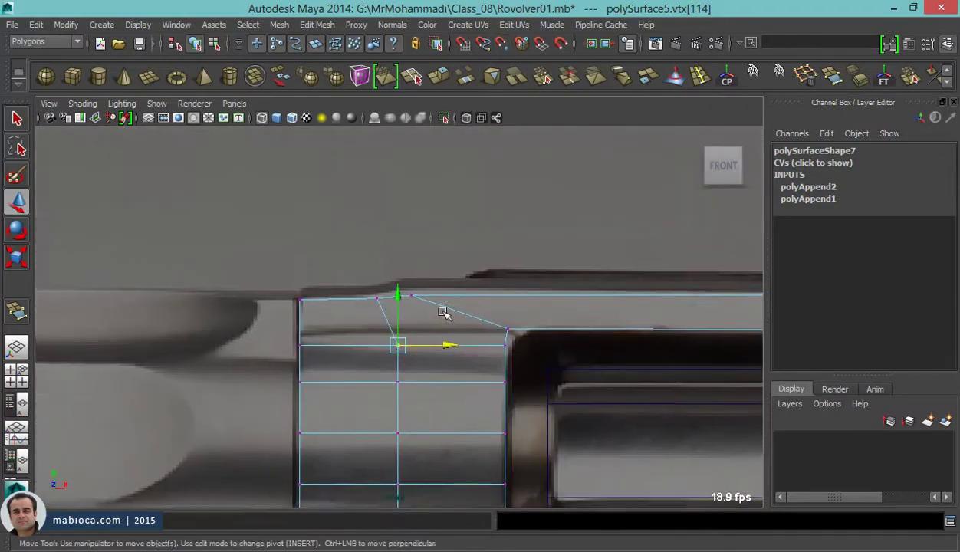
click(406, 327)
drag(407, 276, 407, 270)
scroll(375, 278, down, 3)
click(553, 253)
- Bevel the two selected top edges with a single segment
key(space)
mouse_move(547, 306)
alt+mouse_down()
mouse_move(558, 261)
mouse_move(589, 230)
alt+mouse_up()
alt+drag(636, 385, 401, 353)
scroll(400, 354, up, 5)
click(399, 268)
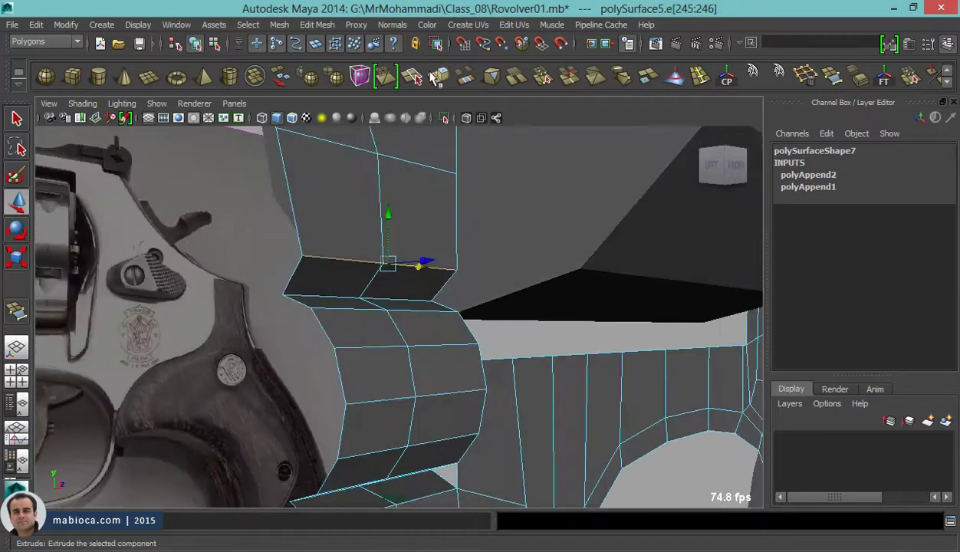
click(851, 199)
mouse_move(414, 253)
alt+mouse_down()
mouse_move(395, 263)
mouse_move(460, 253)
alt+mouse_up()
key(g)
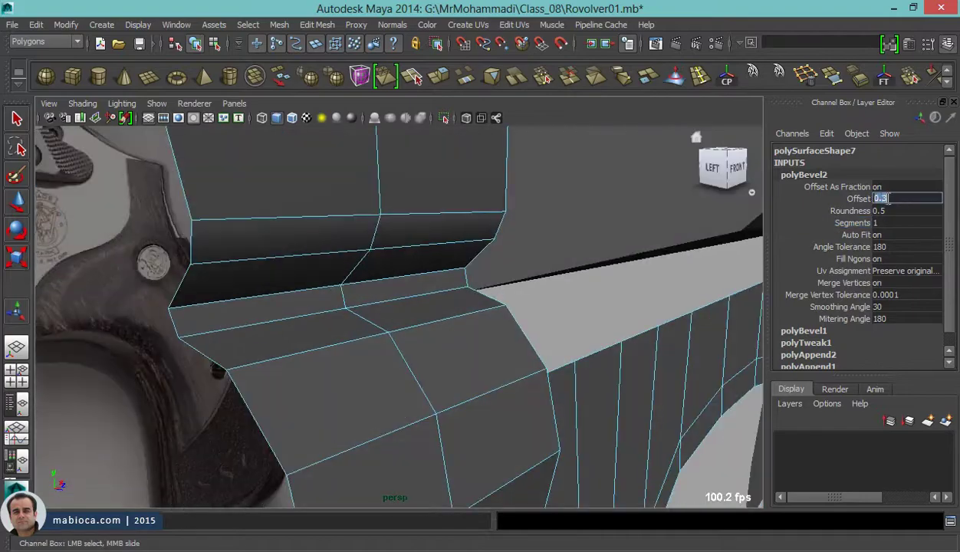
mouse_move(129, 272)
alt+mouse_down()
mouse_move(418, 288)
mouse_move(176, 257)
mouse_move(424, 244)
mouse_move(296, 338)
alt+mouse_up()
key(F8)
key(space)
- Split the frame face beside the cylinder piece with two new cut edges
scroll(257, 368, up, 3)
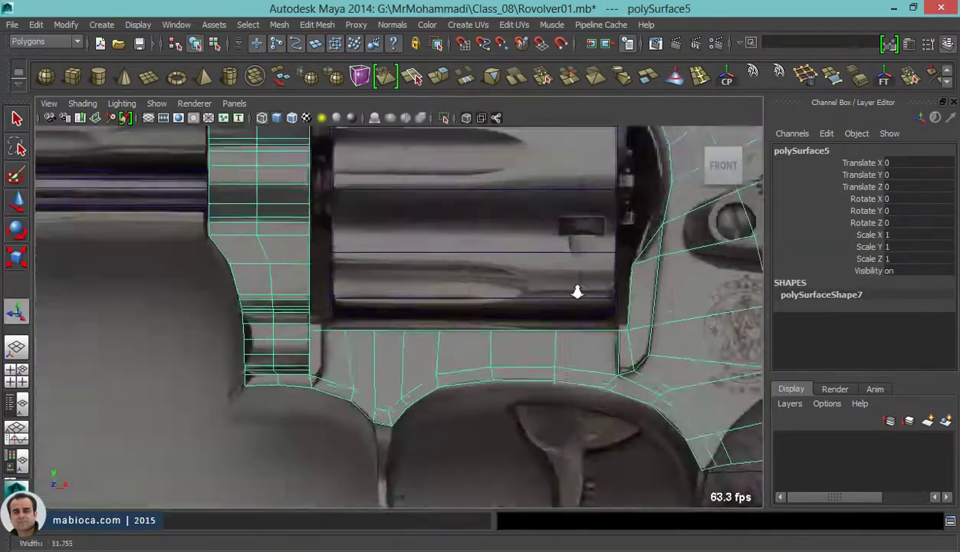
scroll(574, 289, up, 3)
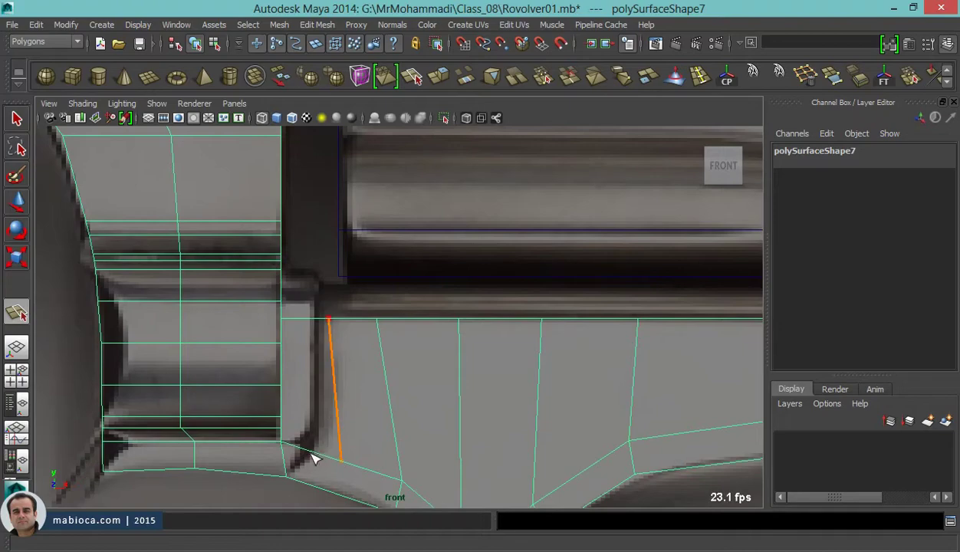
key(w)
alt+middle_drag(314, 458, 335, 420)
right_click(334, 268)
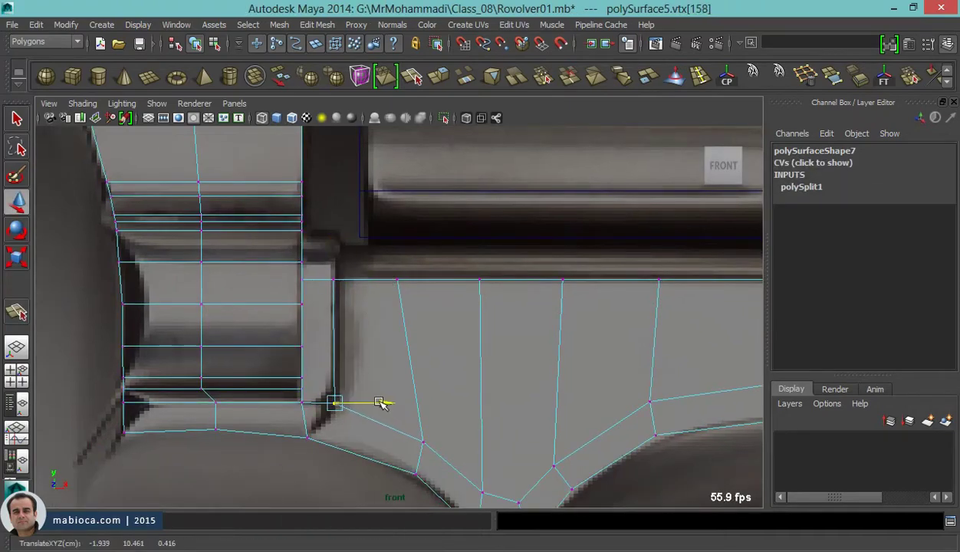
scroll(381, 404, up, 1)
alt+drag(382, 405, 521, 74)
key(w)
alt+middle_drag(377, 339, 397, 327)
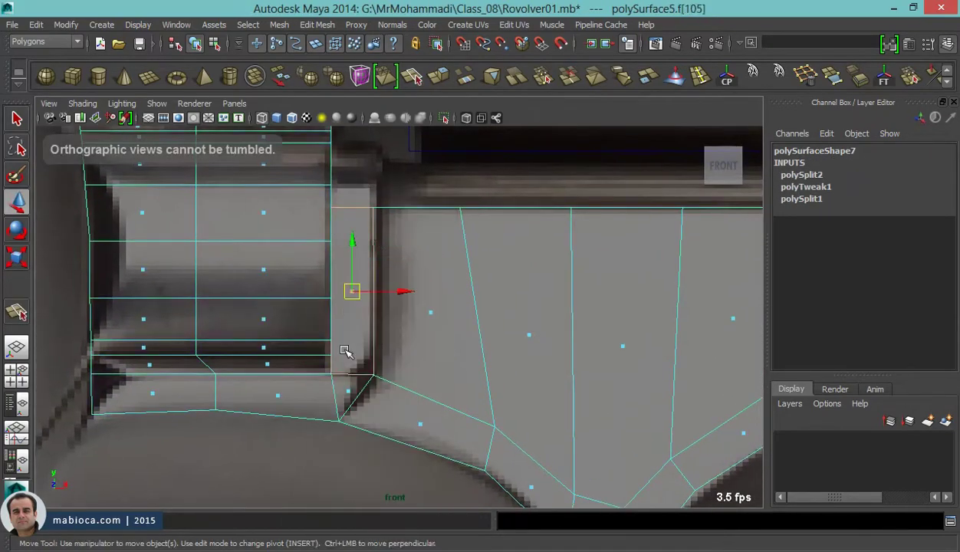
- Extrude the split faces twice and raise them into a thin strip
scroll(345, 351, down, 3)
alt+drag(253, 364, 310, 354)
key(ctrl+e)
scroll(596, 305, up, 5)
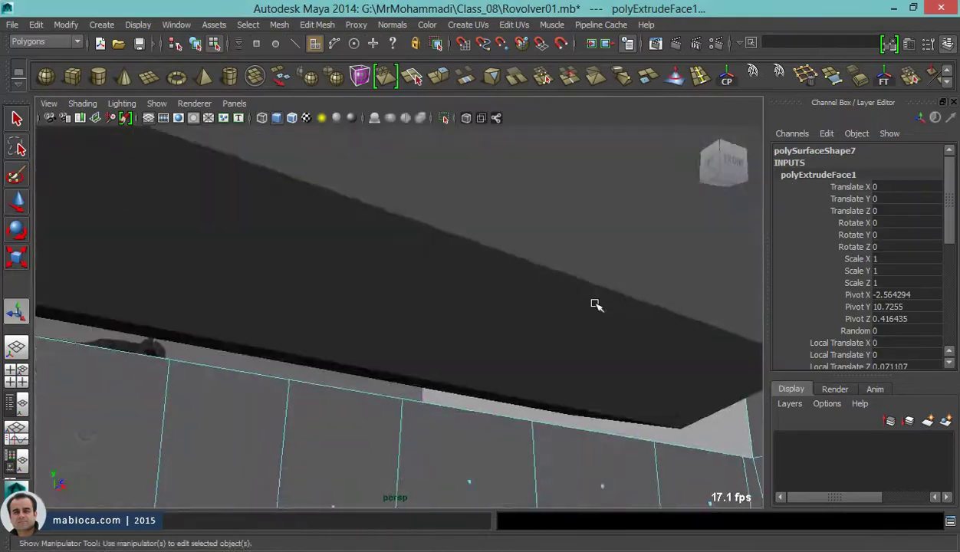
scroll(596, 305, down, 3)
alt+drag(384, 307, 429, 292)
key(space)
key(ctrl+e)
key(w)
drag(314, 291, 315, 262)
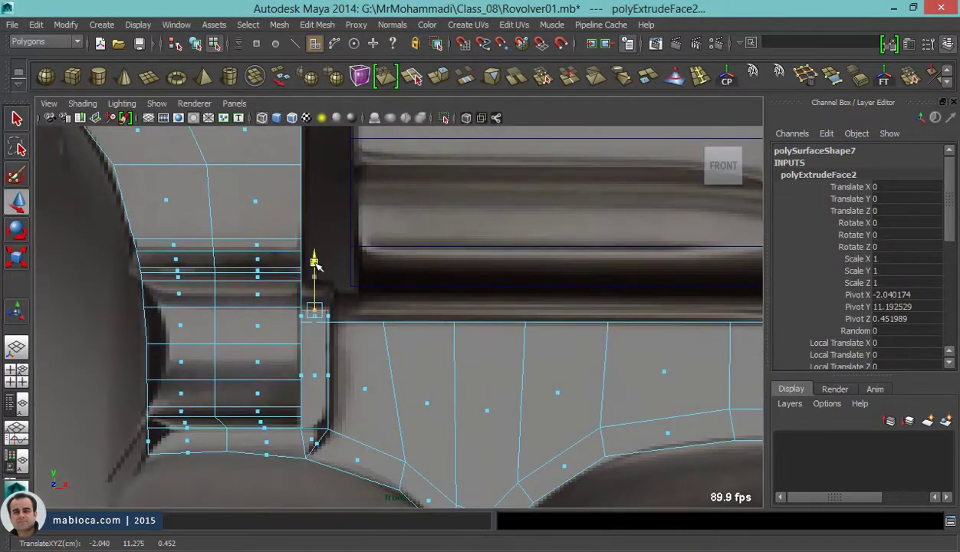
key(space)
mouse_move(437, 299)
alt+mouse_down()
mouse_move(396, 347)
mouse_move(89, 314)
mouse_move(360, 252)
mouse_move(275, 328)
mouse_move(591, 327)
mouse_move(342, 304)
mouse_move(398, 379)
mouse_move(328, 243)
mouse_move(277, 394)
mouse_move(326, 267)
mouse_move(452, 138)
alt+mouse_up()
shift+click(339, 181)
- Fill the open gap with a new face and insert two edge loops across the strip
key(F8)
click(368, 290)
alt+drag(368, 290, 240, 182)
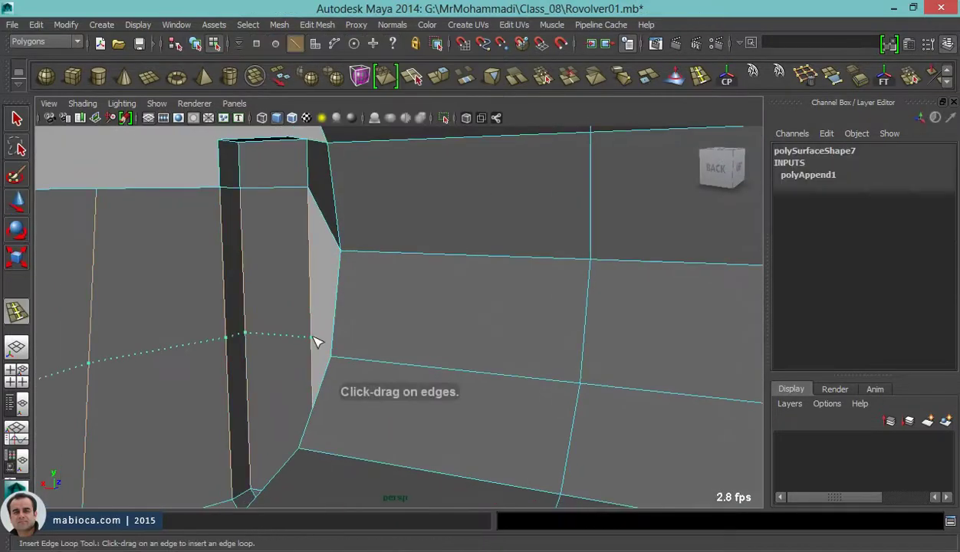
click(316, 342)
alt+drag(316, 342, 396, 274)
click(326, 353)
key(w)
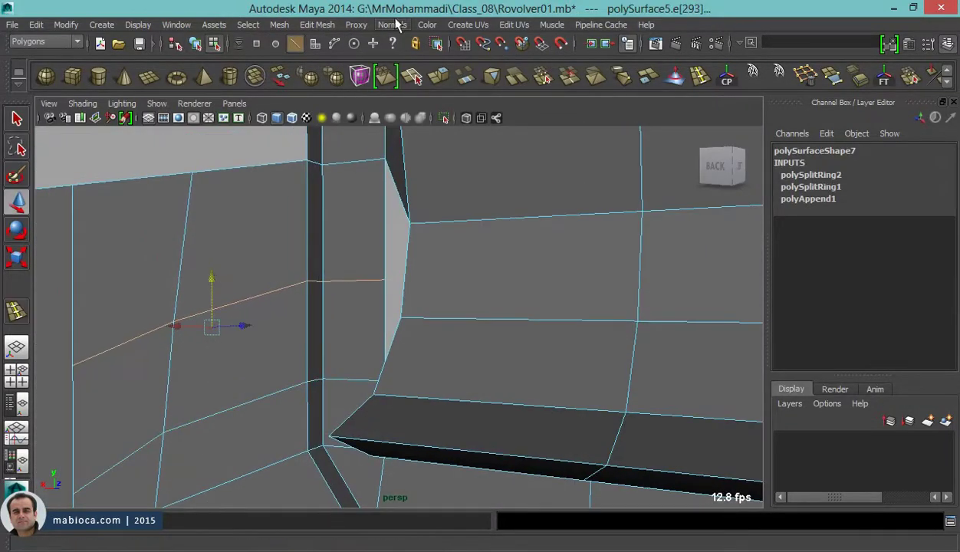
key(Return)
mouse_move(395, 340)
alt+mouse_down()
mouse_move(506, 260)
mouse_move(472, 384)
mouse_move(354, 369)
alt+mouse_up()
- Append new faces from a border edge to patch the frame's open side
click(471, 383)
key(Return)
alt+drag(348, 405, 196, 285)
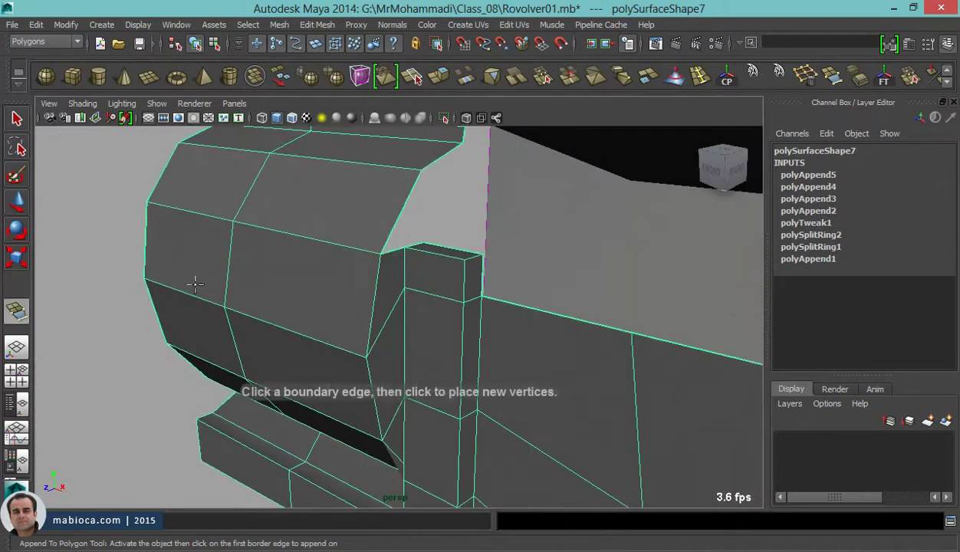
key(Return)
alt+drag(357, 304, 290, 278)
alt+drag(369, 317, 316, 214)
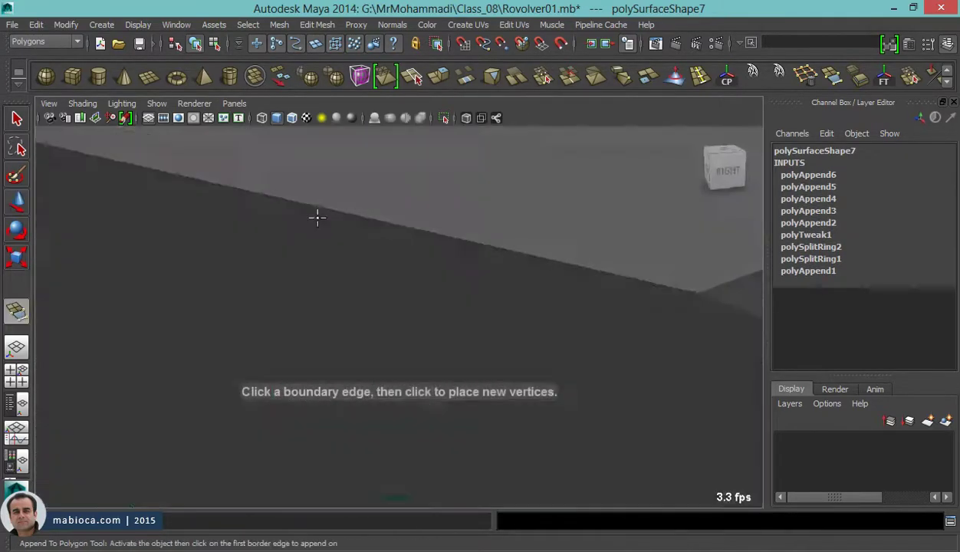
- Fill the next opening between two opposite border edges and extrude an edge
click(353, 287)
click(452, 291)
alt+drag(452, 291, 406, 338)
key(Return)
alt+drag(345, 318, 376, 214)
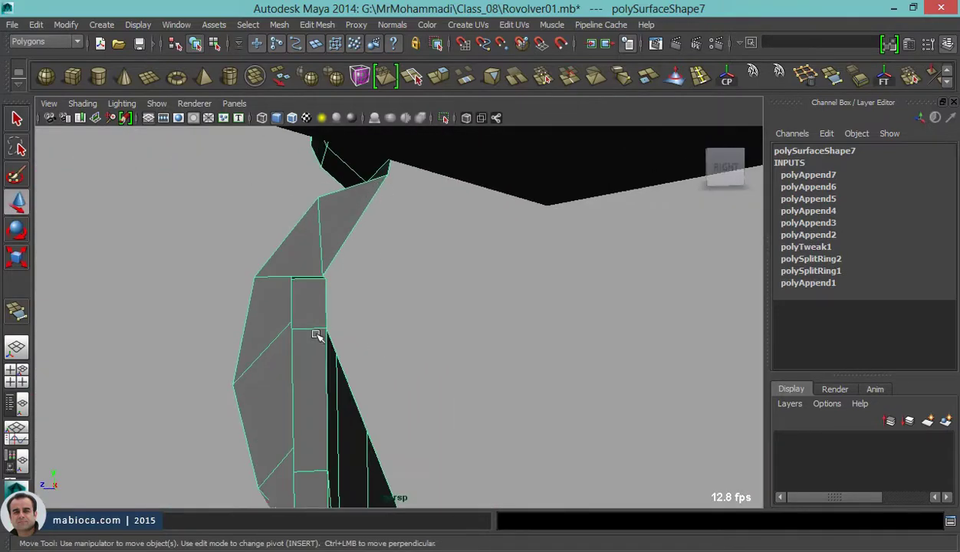
key(ctrl+e)
- Delete a stray edge and finish the last face closing the frame joint
mouse_move(450, 259)
alt+mouse_down()
mouse_move(431, 256)
mouse_move(447, 330)
alt+mouse_up()
click(447, 329)
key(Delete)
click(320, 25)
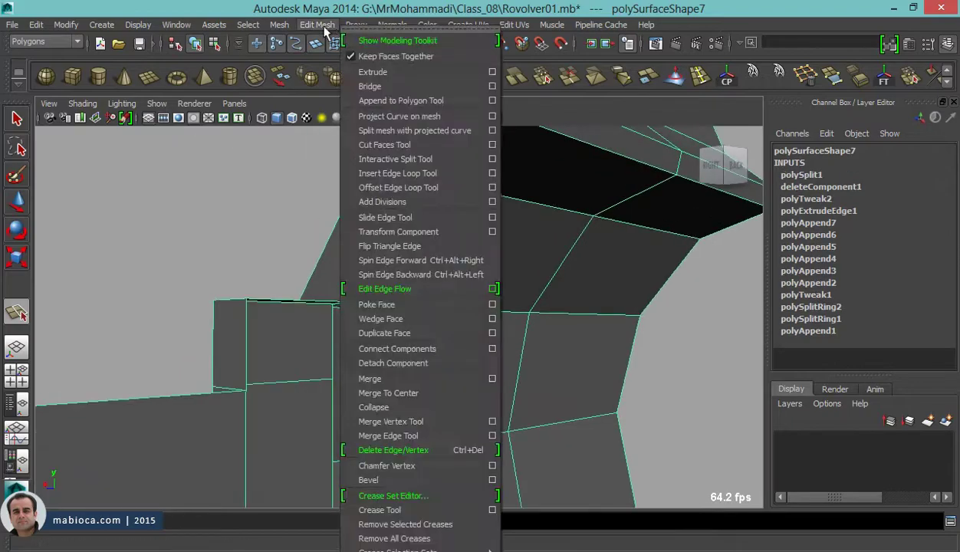
key(Return)
alt+drag(250, 347, 537, 294)
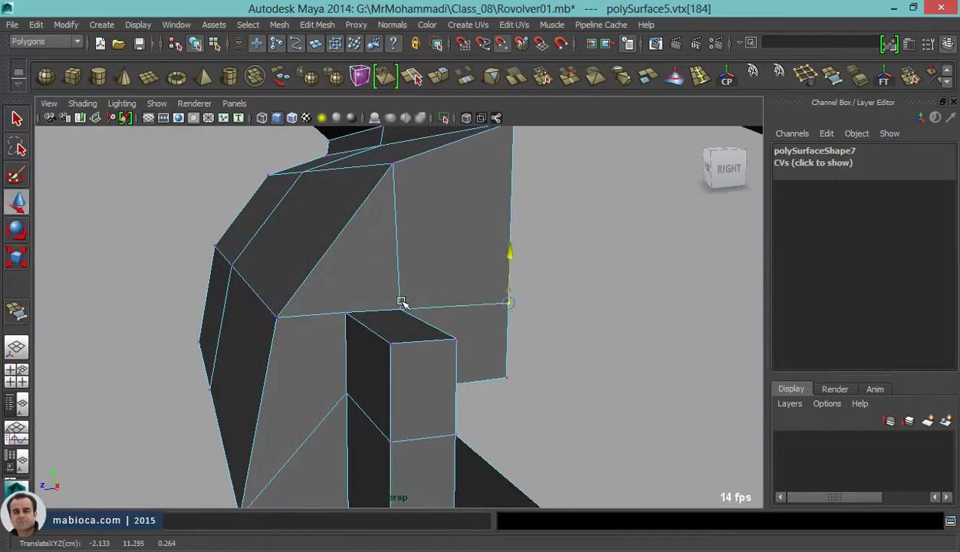
mouse_move(402, 301)
alt+mouse_down()
mouse_move(334, 311)
mouse_move(300, 298)
mouse_move(416, 256)
mouse_move(409, 276)
mouse_move(480, 234)
mouse_move(429, 314)
alt+mouse_up()
- Insert an edge loop and a split cut across the frame's lower area
key(3)
key(1)
alt+right_drag(428, 314, 386, 334)
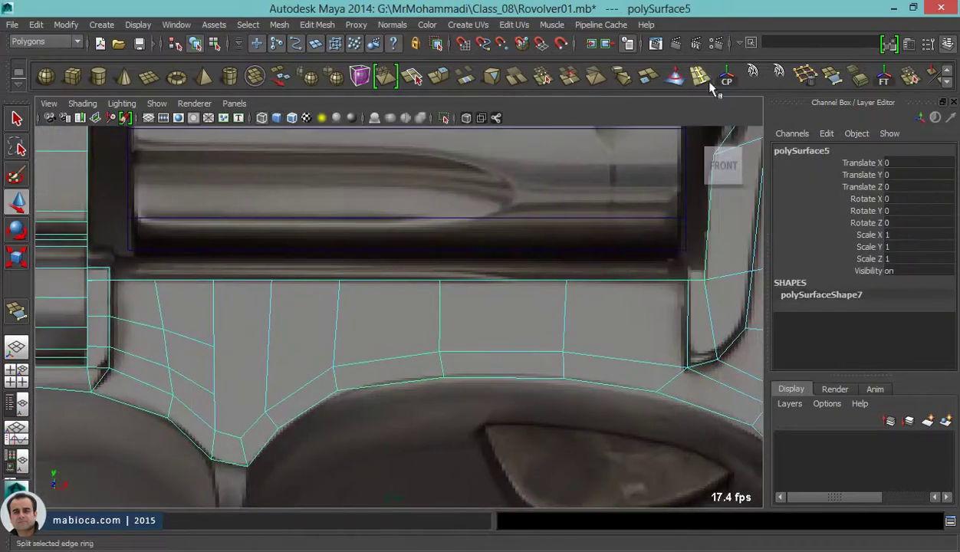
click(700, 77)
click(450, 312)
alt+drag(450, 312, 242, 338)
click(412, 76)
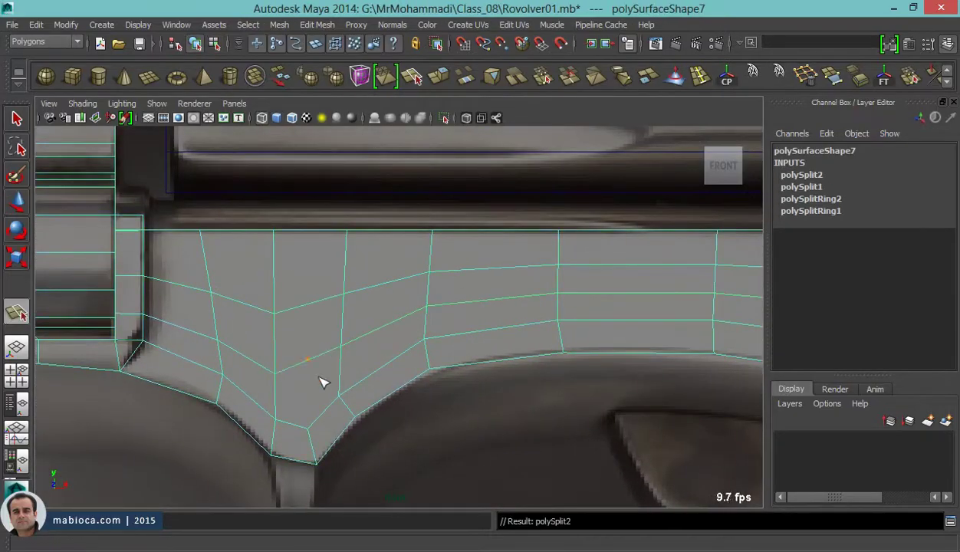
key(Return)
- Move the new cut's vertices to the reference outline and flood-smooth them with Sculpt Geometry
right_drag(322, 382, 231, 219)
click(276, 346)
key(w)
alt+middle_drag(276, 347, 218, 341)
alt+middle_drag(565, 304, 588, 310)
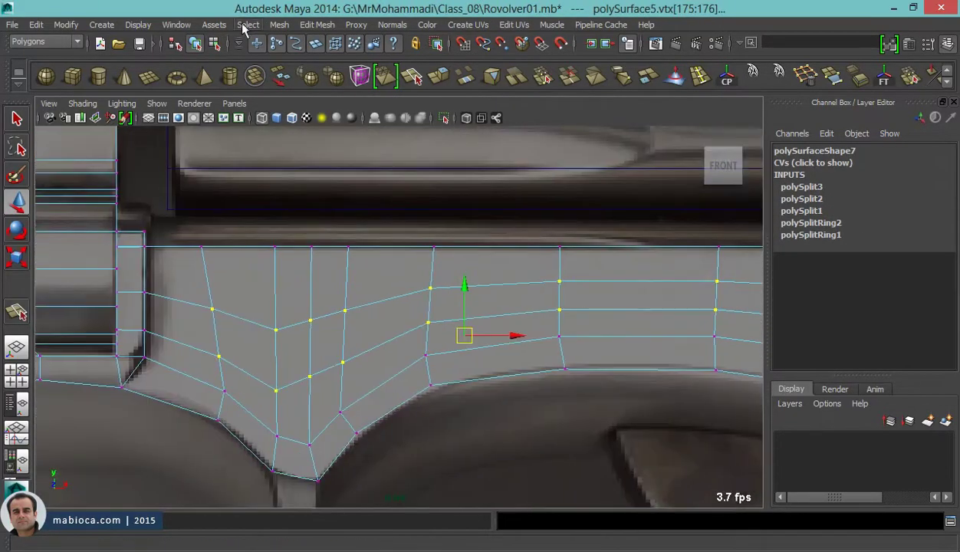
click(279, 25)
click(418, 361)
click(705, 261)
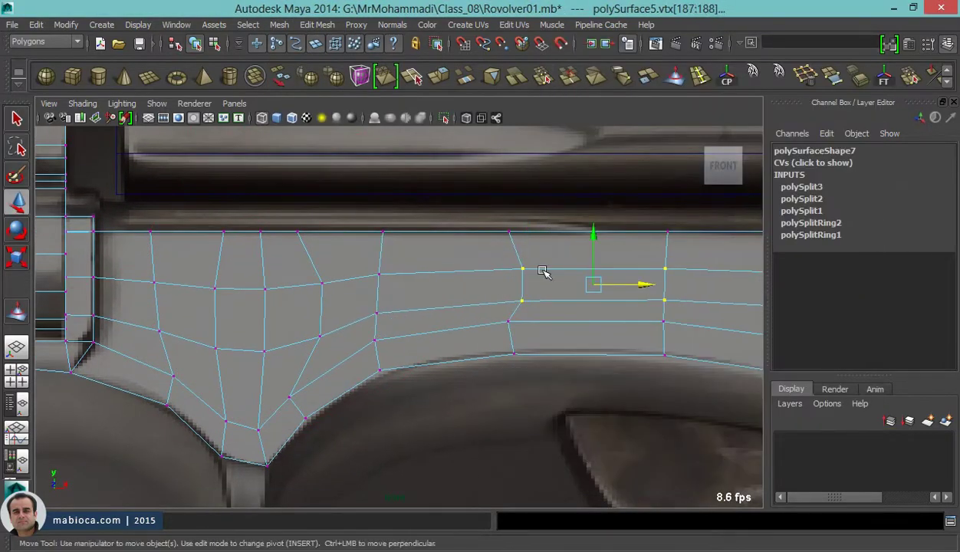
- Extrude a frame face beside the cylinder opening into a thin strip
mouse_move(615, 253)
alt+middle_down()
mouse_move(452, 298)
mouse_move(630, 396)
alt+middle_up()
alt+drag(630, 396, 463, 386)
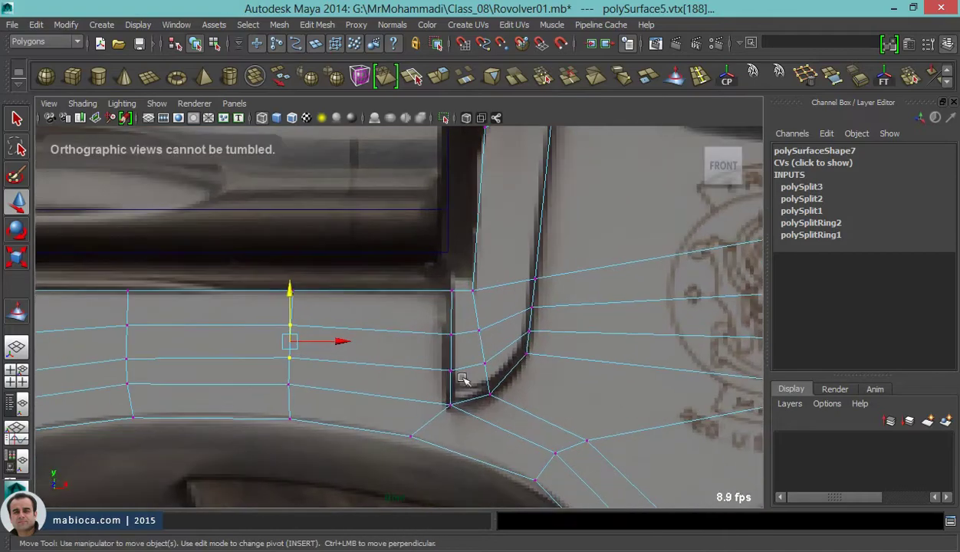
scroll(450, 426, up, 3)
alt+middle_drag(450, 426, 484, 290)
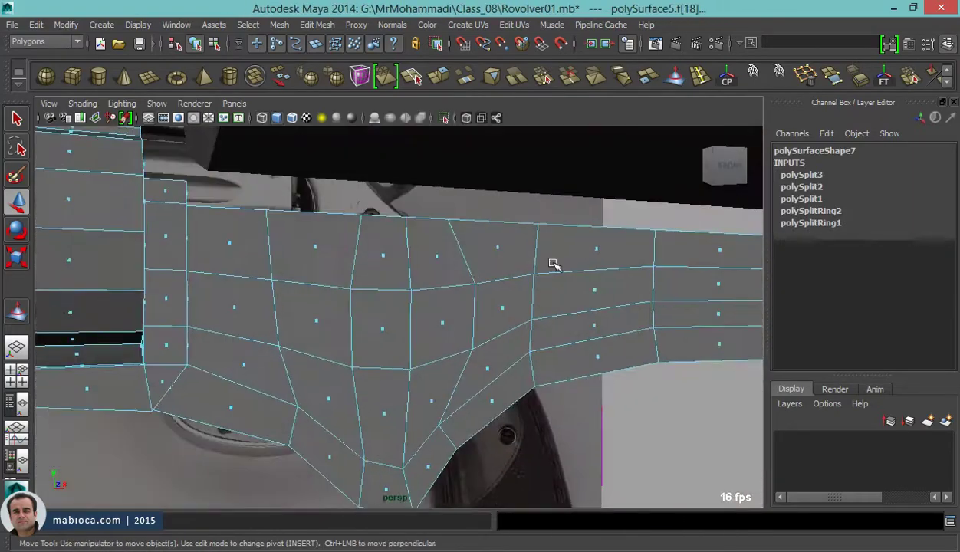
key(ctrl+e)
mouse_move(460, 257)
alt+mouse_down()
mouse_move(521, 238)
mouse_move(307, 350)
mouse_move(414, 362)
mouse_move(380, 401)
alt+mouse_up()
- Adjust a vertex of the extruded part, then bring the frame's side plate into view
key(F9)
click(391, 382)
key(w)
click(458, 221)
key(F8)
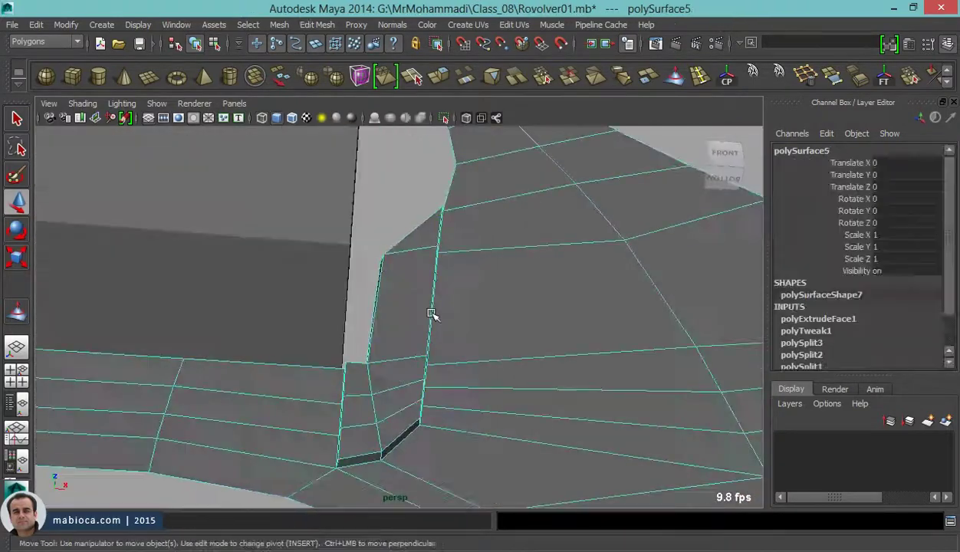
mouse_move(400, 275)
alt+mouse_down()
mouse_move(307, 377)
mouse_move(320, 342)
alt+mouse_up()
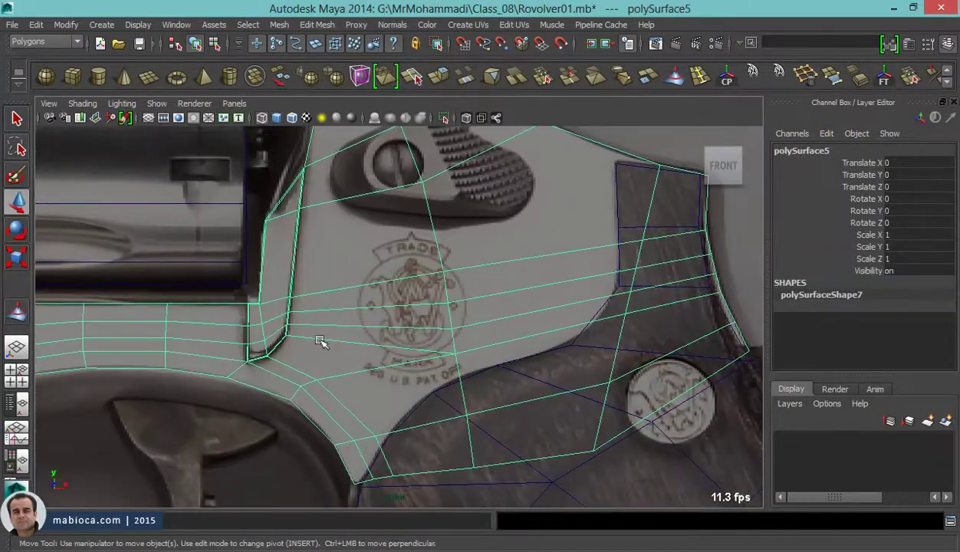
click(418, 222)
alt+middle_drag(420, 302, 423, 347)
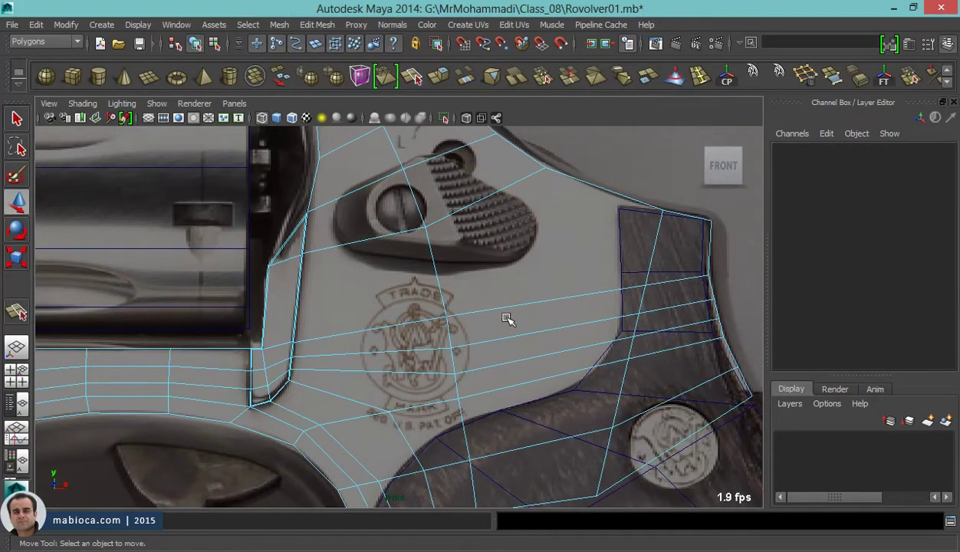
- Cut a new edge across the side plate with Split Polygon constrained to edges
key(y)
click(349, 350)
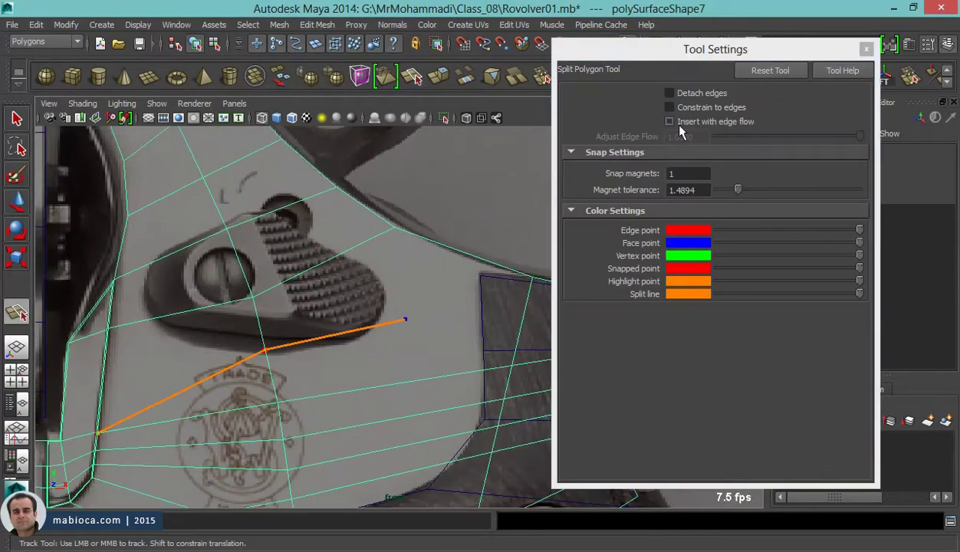
click(669, 107)
scroll(331, 226, down, 3)
key(Return)
key(w)
drag(618, 49, 618, 125)
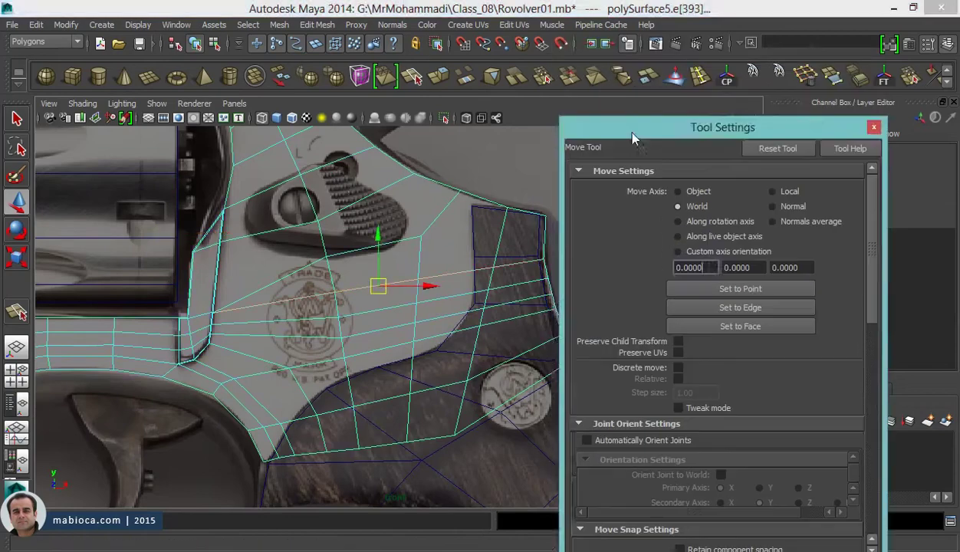
alt+middle_drag(412, 254, 365, 253)
scroll(291, 328, up, 3)
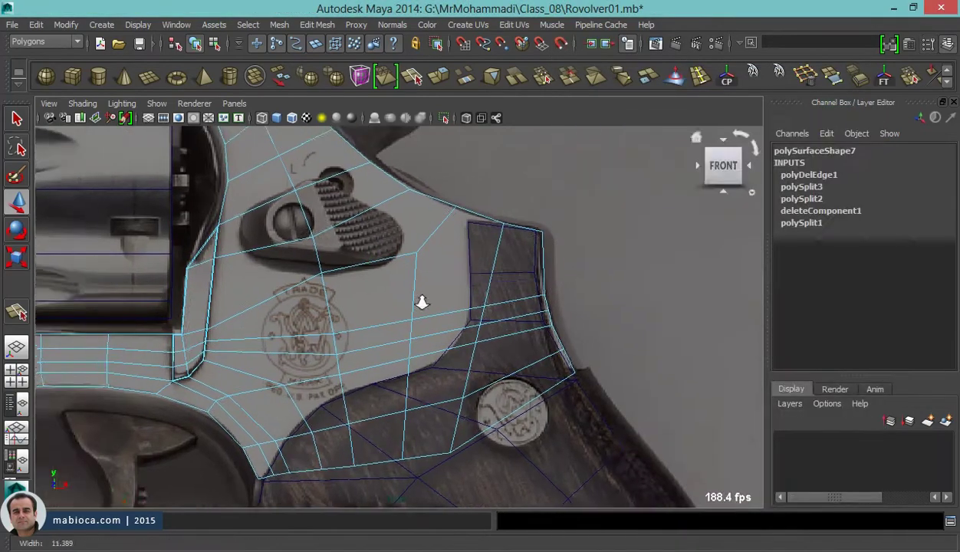
- Add a second cut to the plate's rear edge and an edge loop, then smooth the vertices
key(y)
click(422, 234)
click(572, 248)
scroll(419, 141, down, 3)
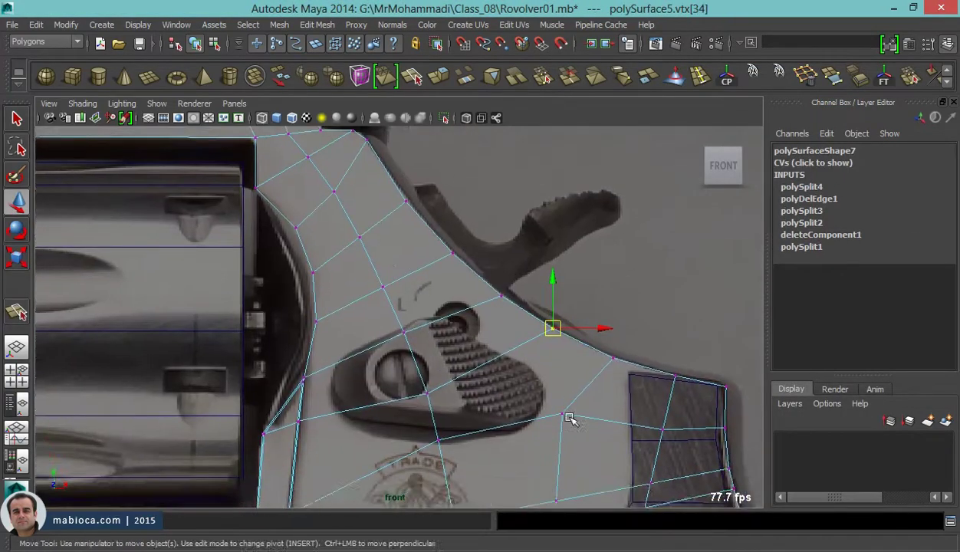
click(420, 284)
key(w)
scroll(549, 359, up, 3)
scroll(467, 297, down, 3)
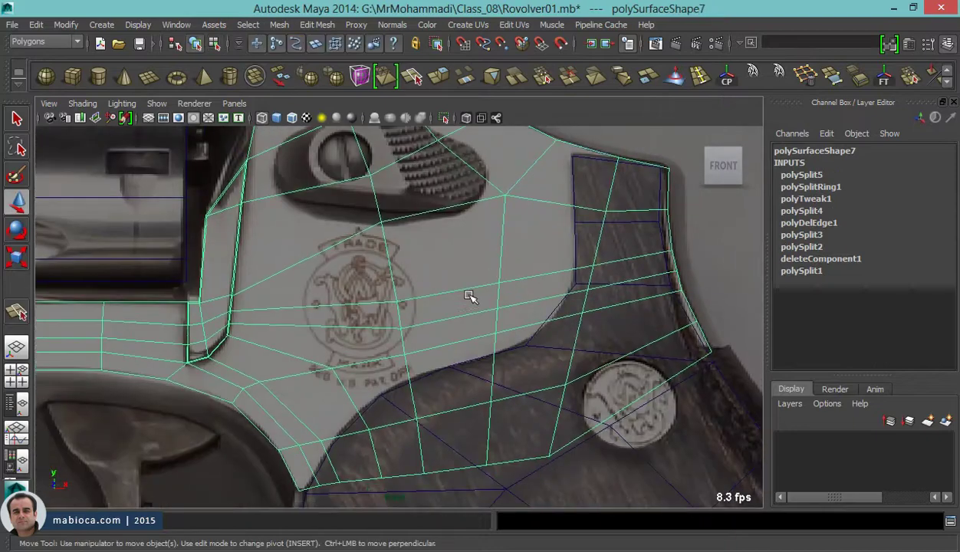
scroll(470, 296, up, 3)
key(F9)
scroll(349, 264, down, 3)
scroll(450, 363, up, 2)
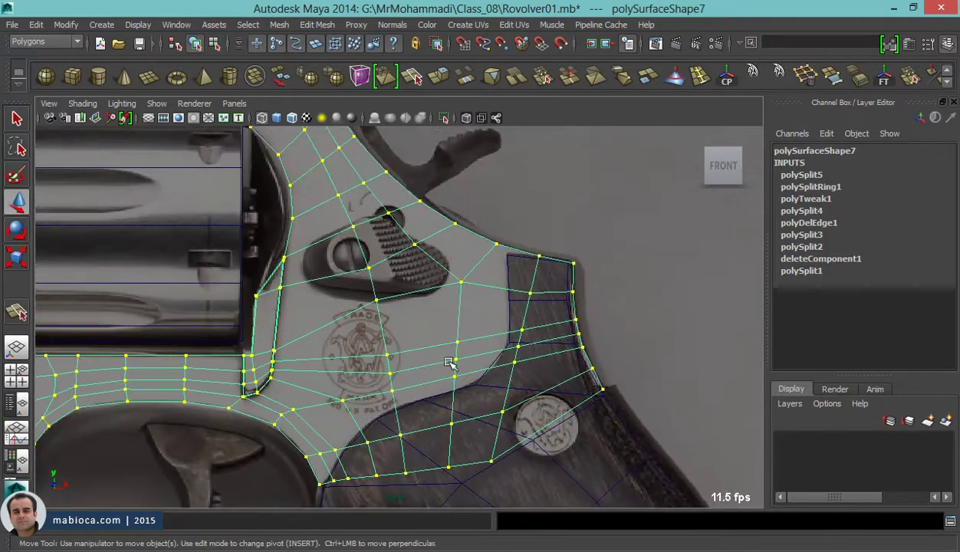
click(434, 311)
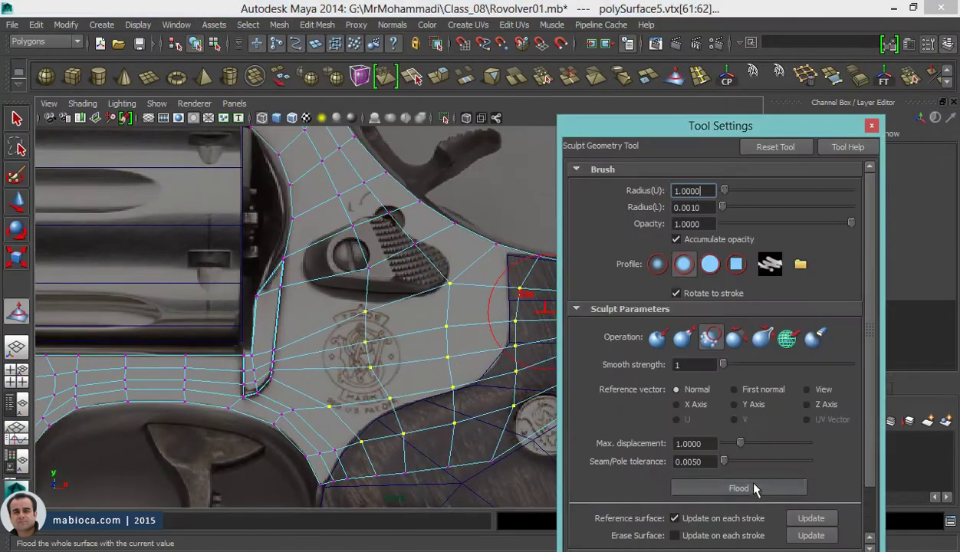
- Move side-plate and grip vertices onto the reference outline
key(w)
scroll(347, 238, up, 2)
click(366, 255)
mouse_move(434, 275)
alt+middle_down()
mouse_move(440, 345)
mouse_move(407, 368)
alt+middle_up()
scroll(406, 368, up, 2)
click(427, 374)
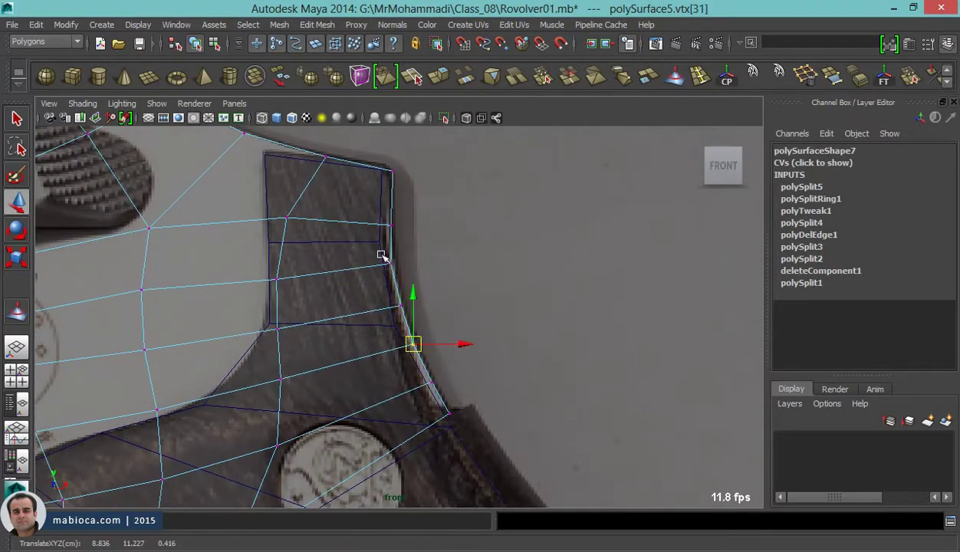
scroll(383, 260, down, 3)
click(422, 345)
mouse_move(348, 259)
alt+middle_down()
mouse_move(422, 345)
mouse_move(455, 266)
mouse_move(407, 345)
alt+middle_up()
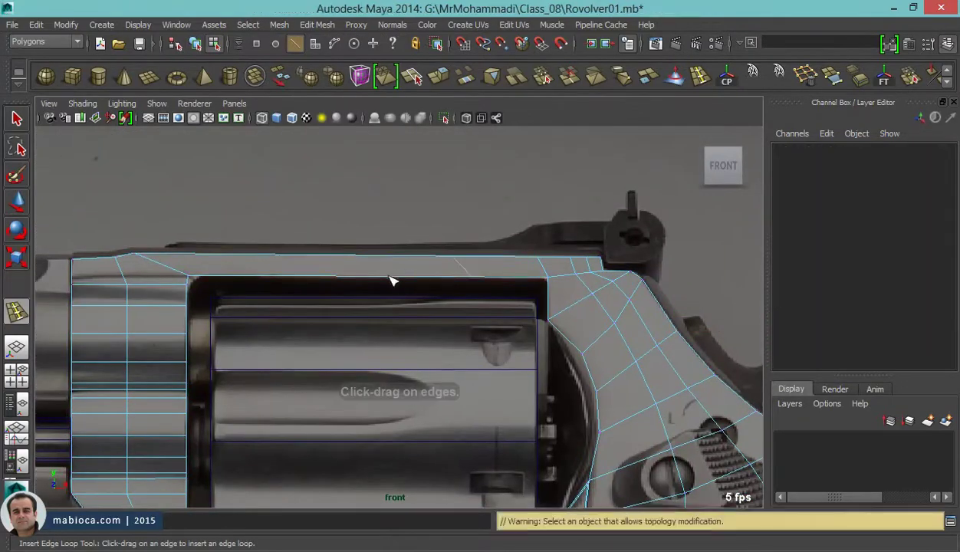
- Add edge loops on the frame top near the rear sight and mirror it with Scale Z -1
key(w)
mouse_move(447, 278)
alt+middle_down()
mouse_move(388, 242)
mouse_move(350, 257)
mouse_move(396, 300)
mouse_move(441, 515)
mouse_move(430, 322)
alt+middle_up()
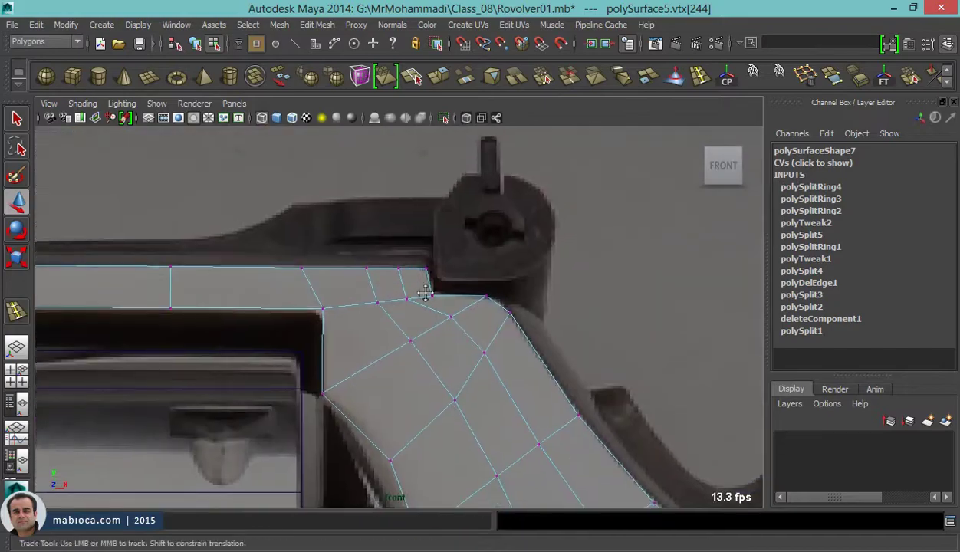
key(F8)
mouse_move(572, 248)
alt+mouse_down()
mouse_move(315, 337)
mouse_move(267, 246)
mouse_move(460, 260)
alt+mouse_up()
alt+right_drag(460, 261, 492, 274)
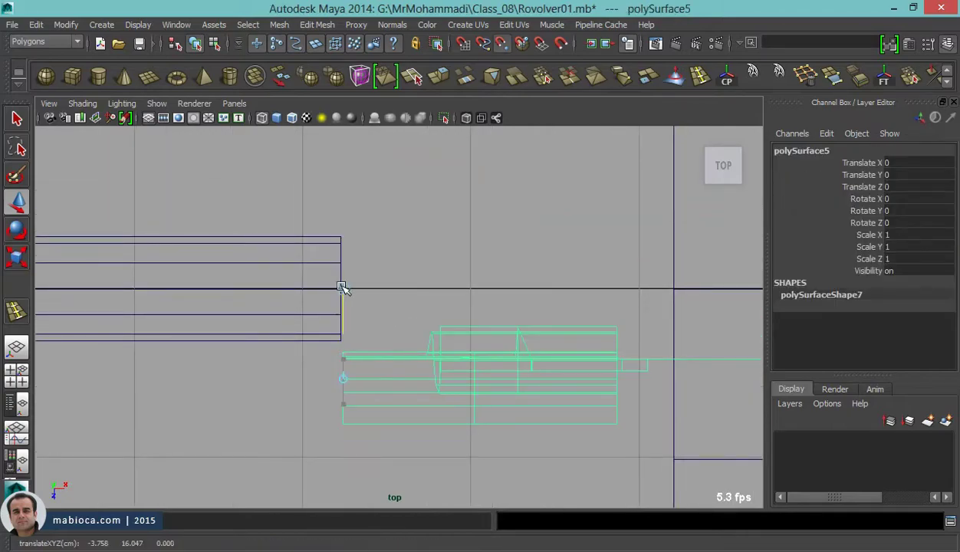
text(-1)
key(Return)
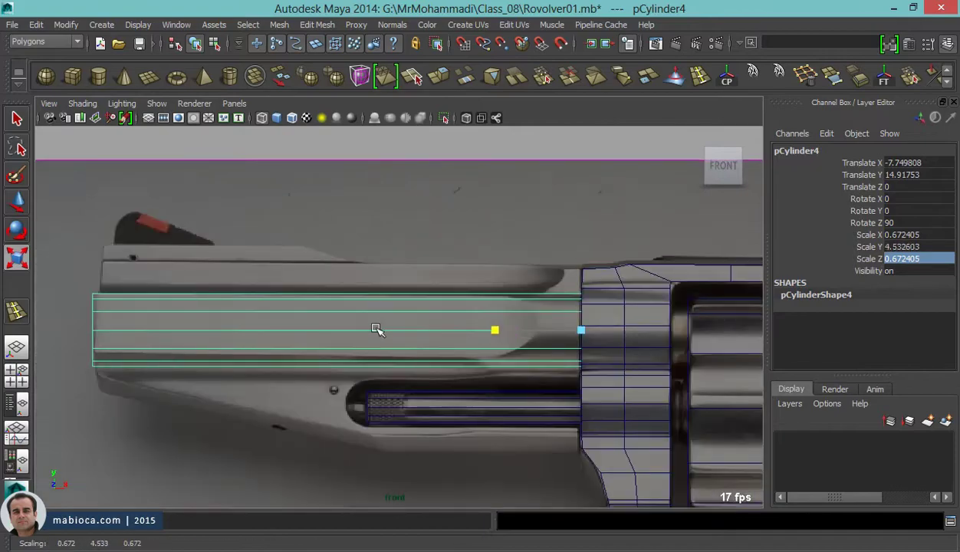
- Orbit and zoom out to view the revolver reference for tracing the trigger guard
alt+drag(375, 328, 647, 234)
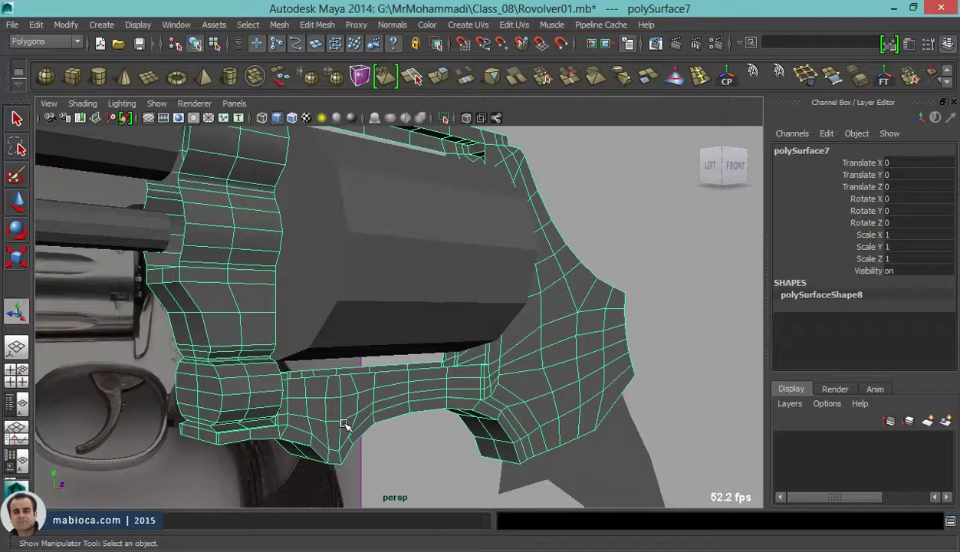
alt+right_drag(345, 426, 125, 378)
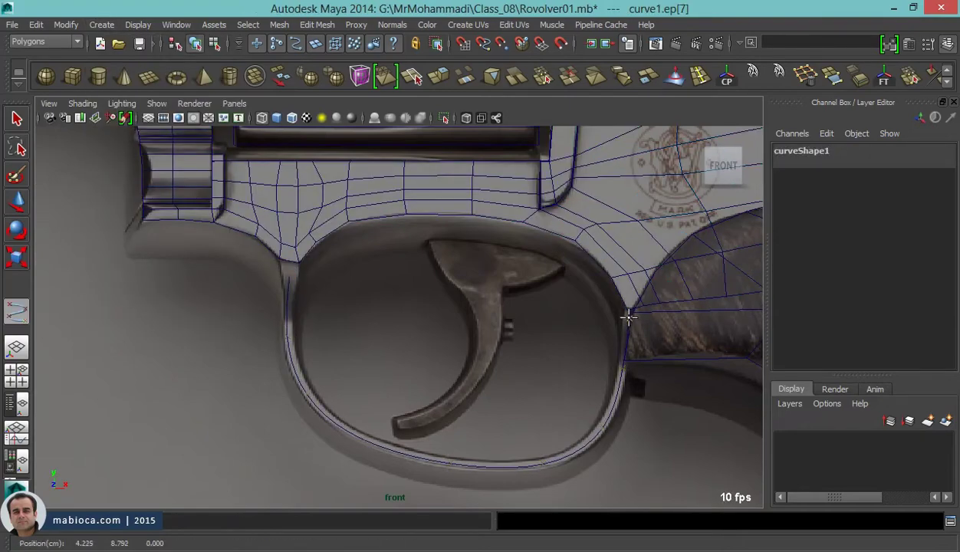
- Finish the trigger-guard curve and extrude the frame face along it with 10 divisions
key(Return)
key(w)
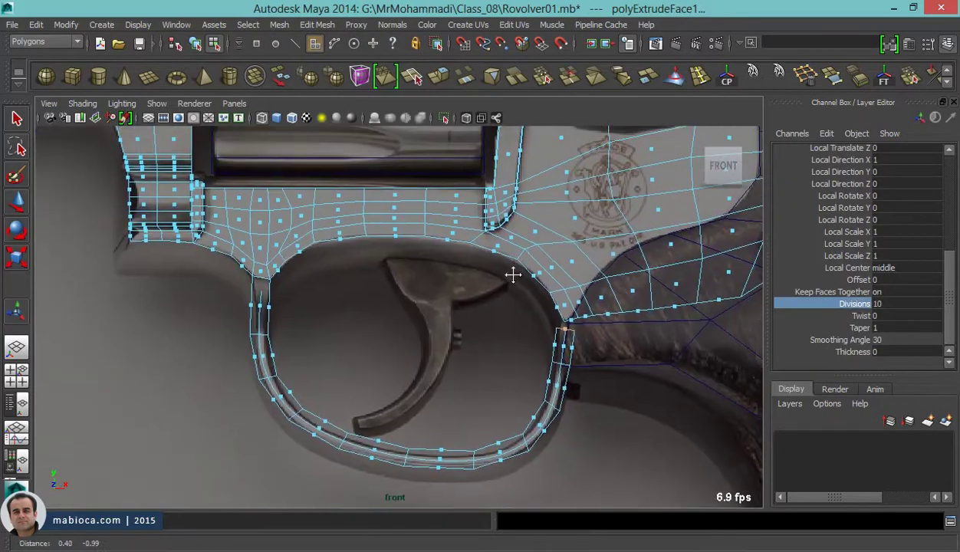
right_drag(514, 273, 510, 197)
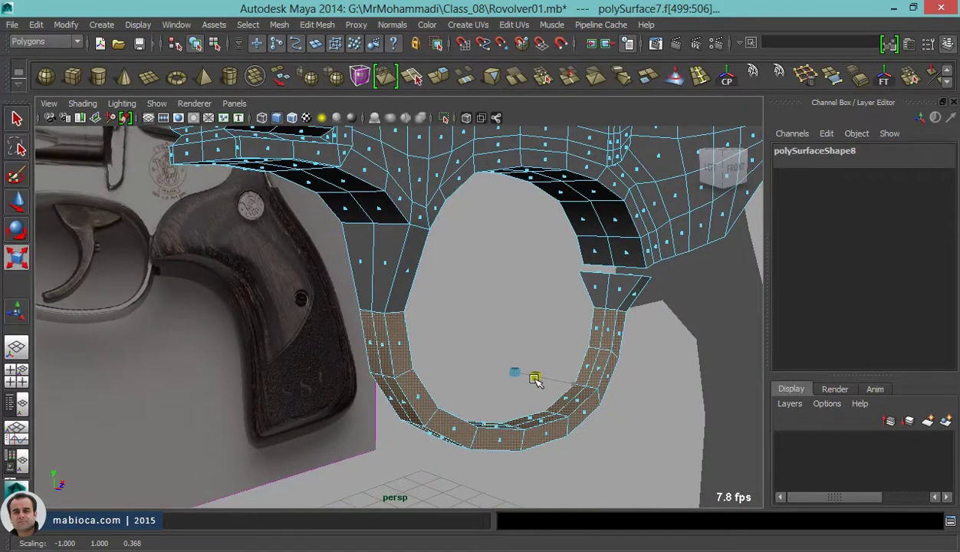
mouse_move(534, 379)
alt+mouse_down()
mouse_move(509, 349)
mouse_move(377, 332)
mouse_move(540, 301)
alt+mouse_up()
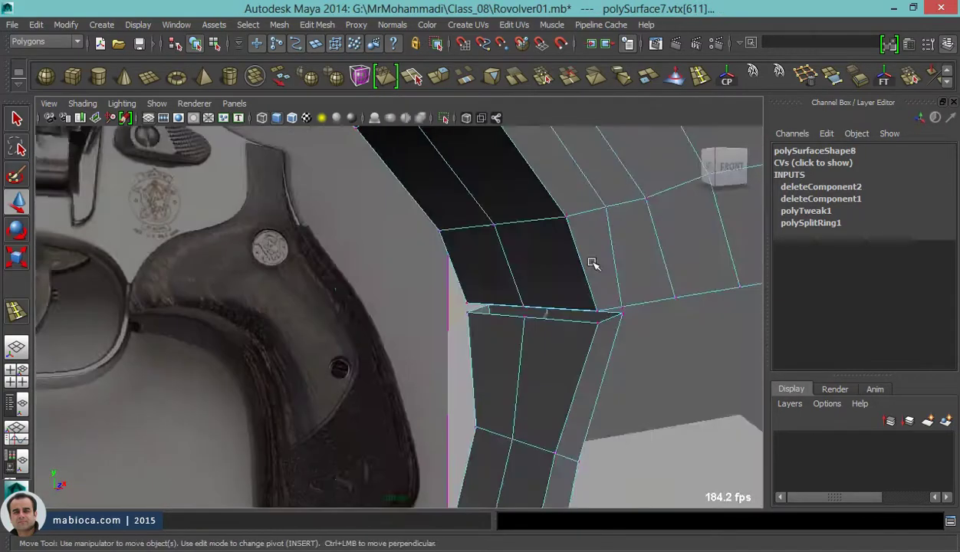
- Merge the trigger guard's end vertices into the frame and check the weld
click(317, 25)
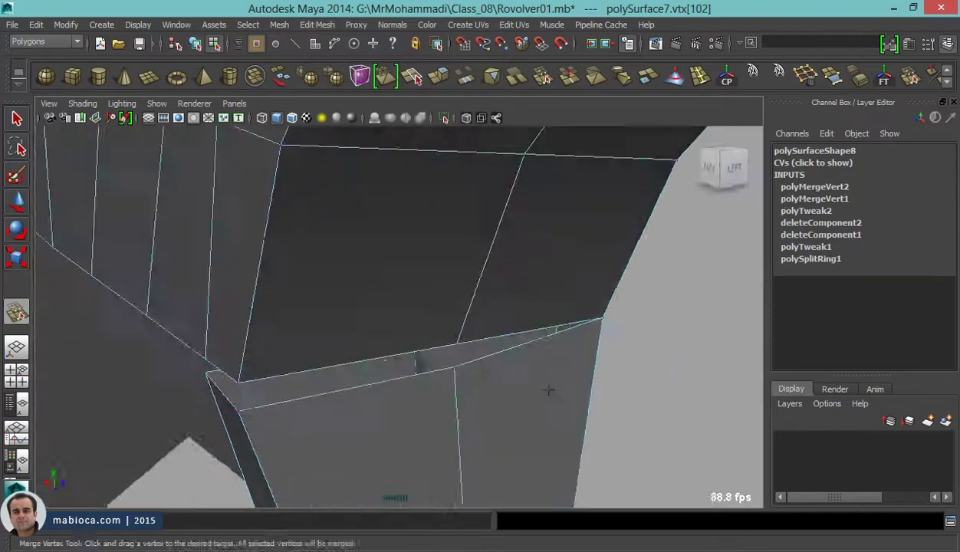
alt+drag(548, 391, 416, 386)
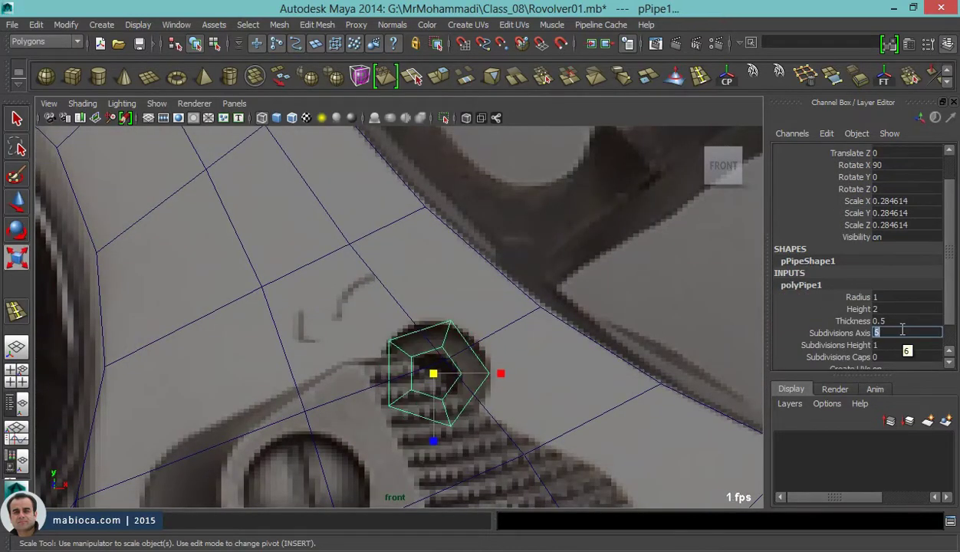
- Enlarge the pipe, give it 6 axis subdivisions, and delete the frame face underneath
middle_drag(439, 282, 550, 345)
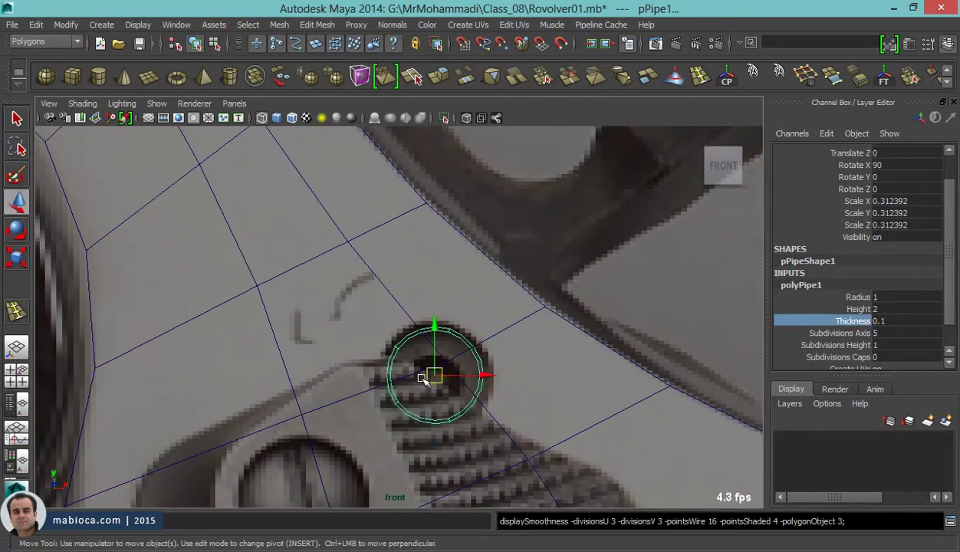
key(w)
key(Return)
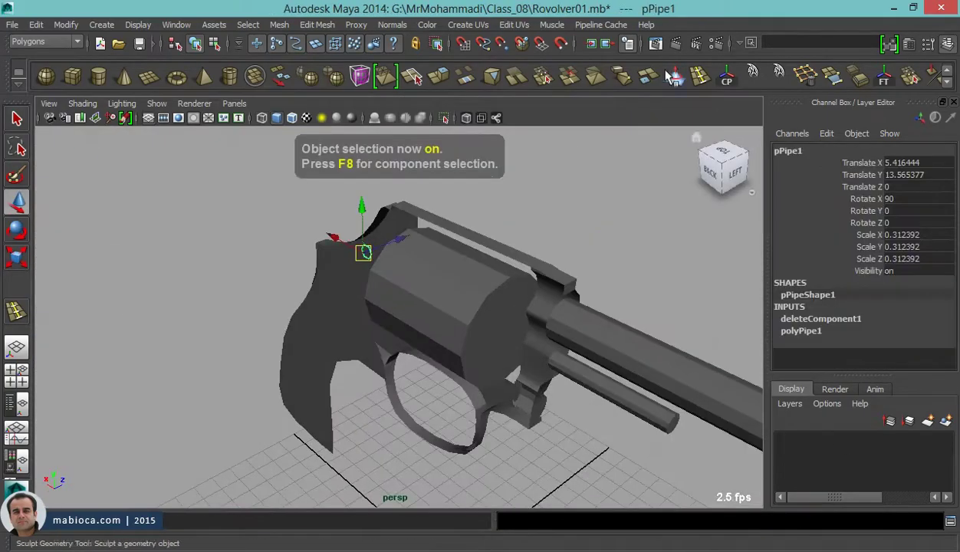
key(space)
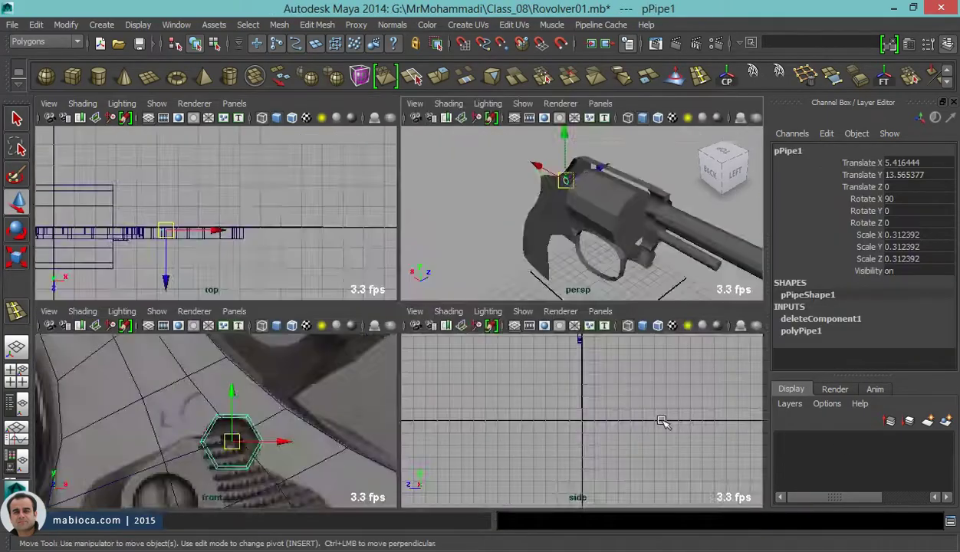
key(space)
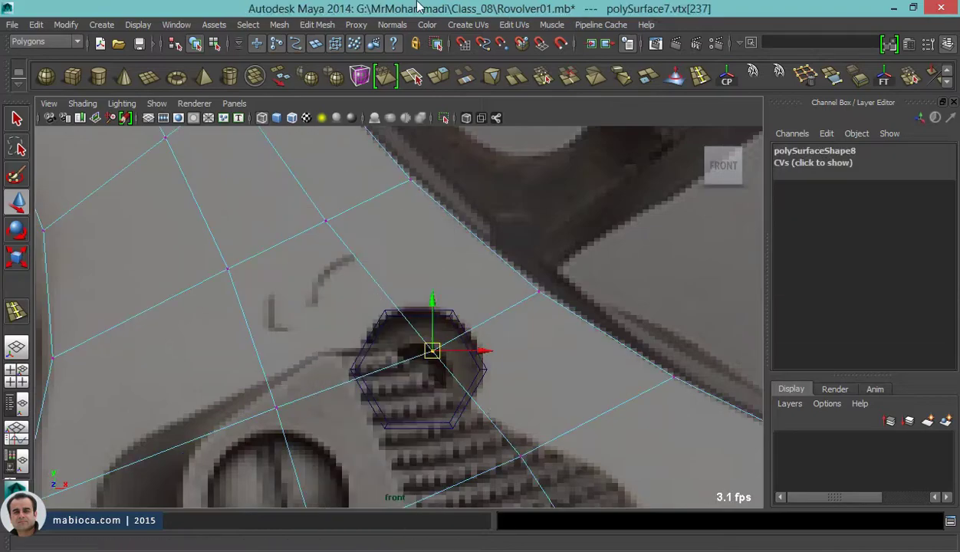
key(space)
key(space)
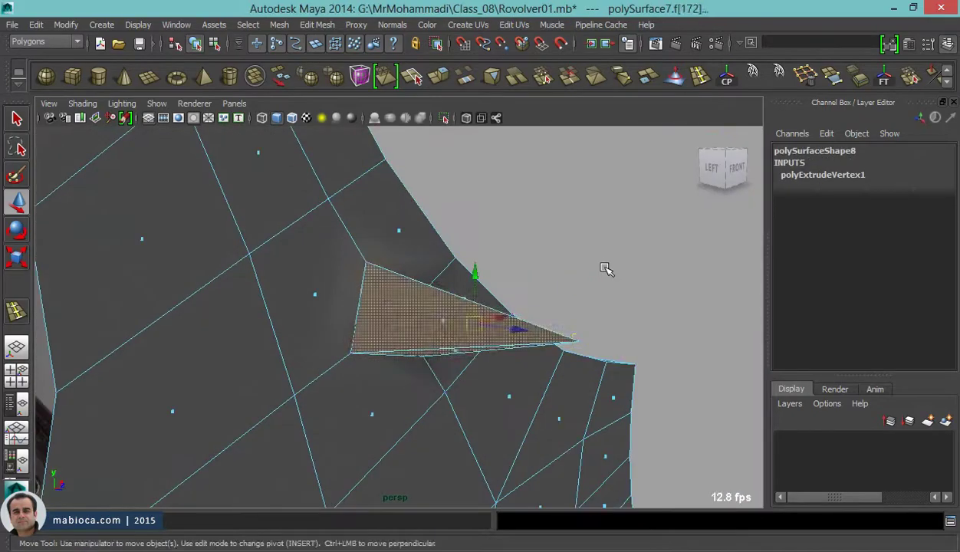
key(Delete)
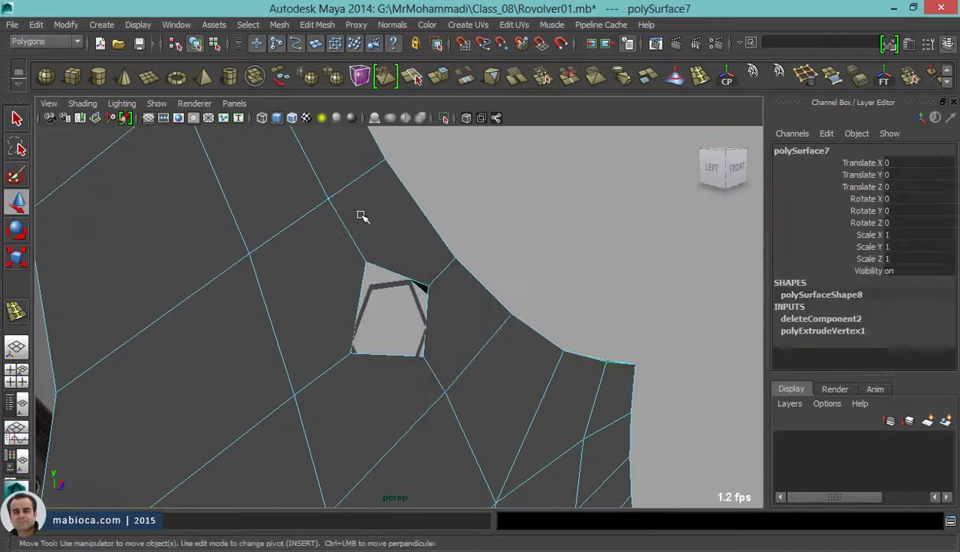
key(space)
key(space)
- Snap the hole's vertices to the hexagon corners and select the surrounding frame vertices
drag(380, 281, 450, 321)
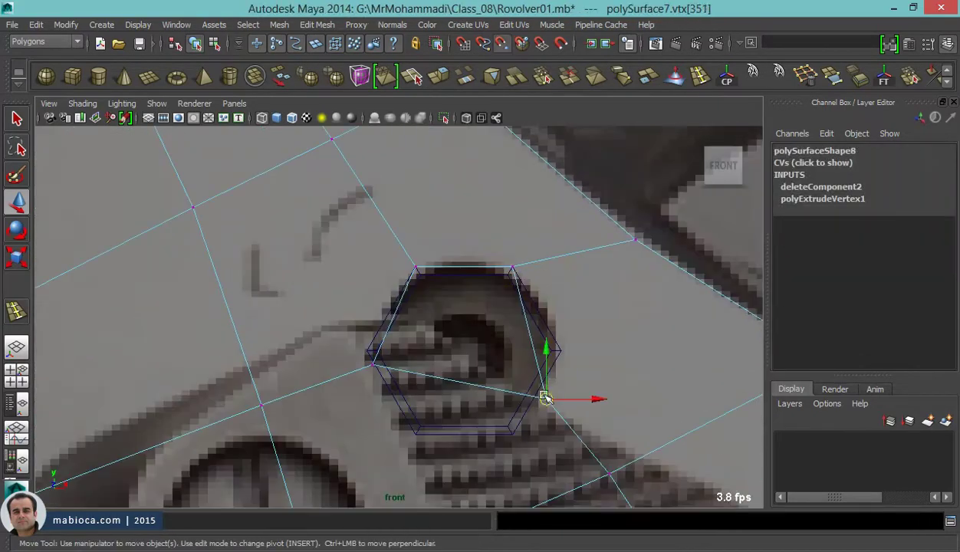
alt+middle_drag(536, 345, 462, 350)
click(470, 245)
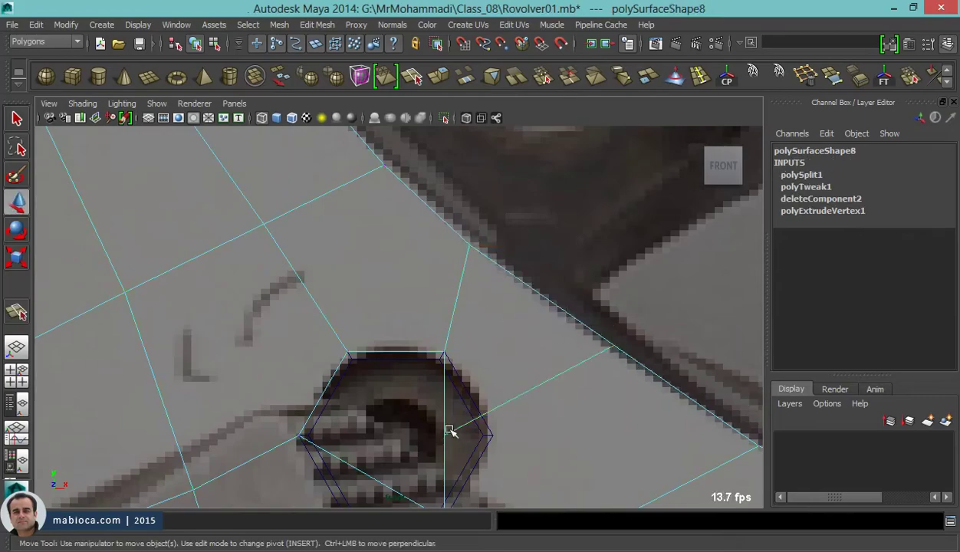
alt+middle_drag(384, 483, 425, 299)
scroll(426, 303, down, 3)
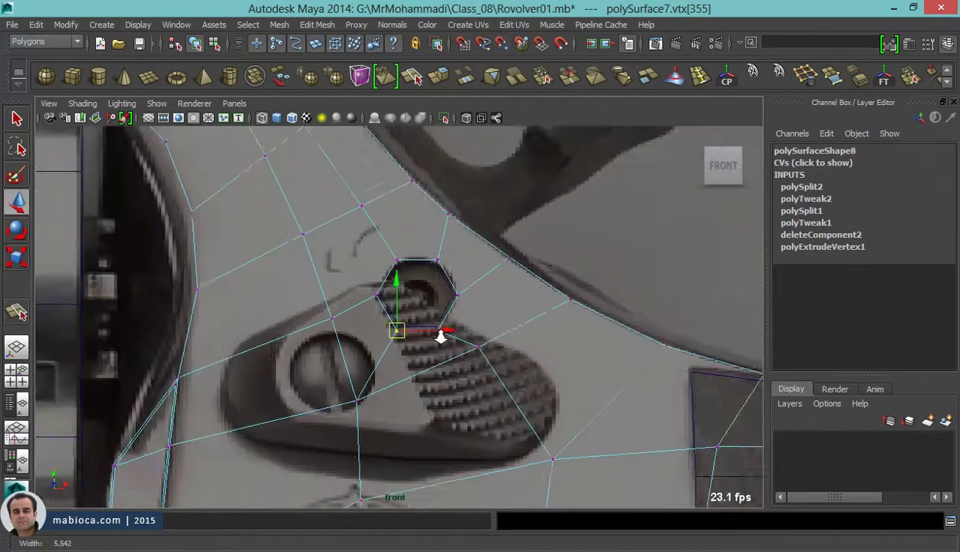
key(F8)
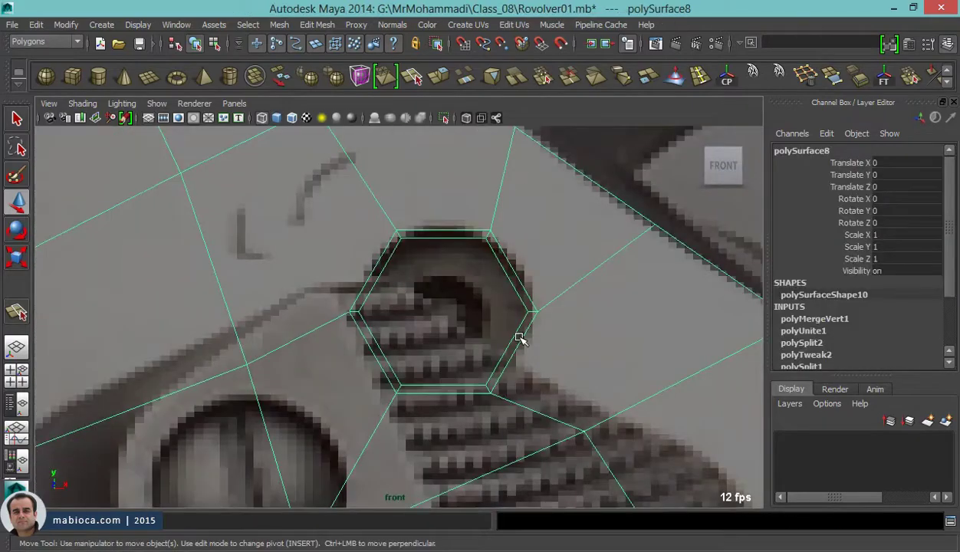
alt+middle_drag(520, 338, 413, 349)
key(F9)
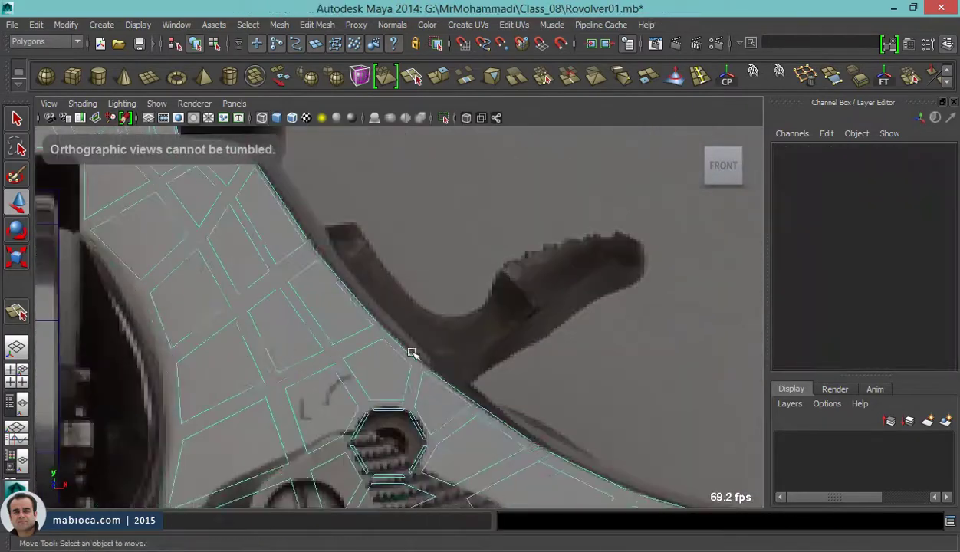
click(479, 407)
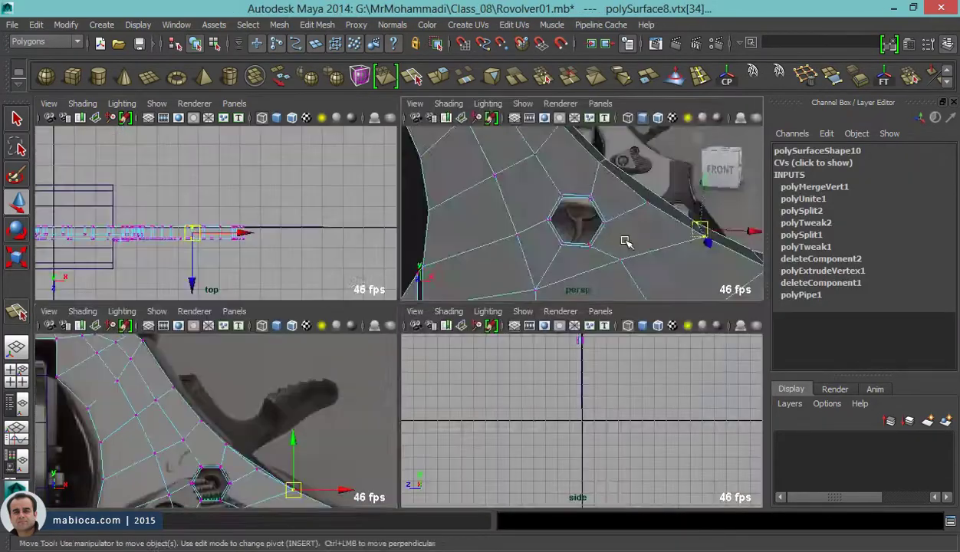
scroll(420, 349, up, 10)
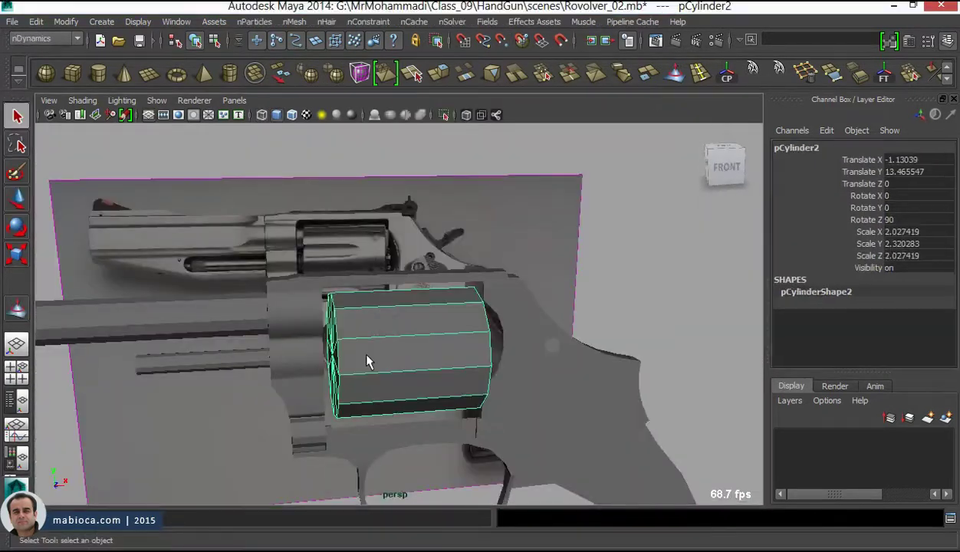
- Frame the drum cylinder and inspect its end vertices' coordinates in the component table
alt+drag(366, 361, 473, 256)
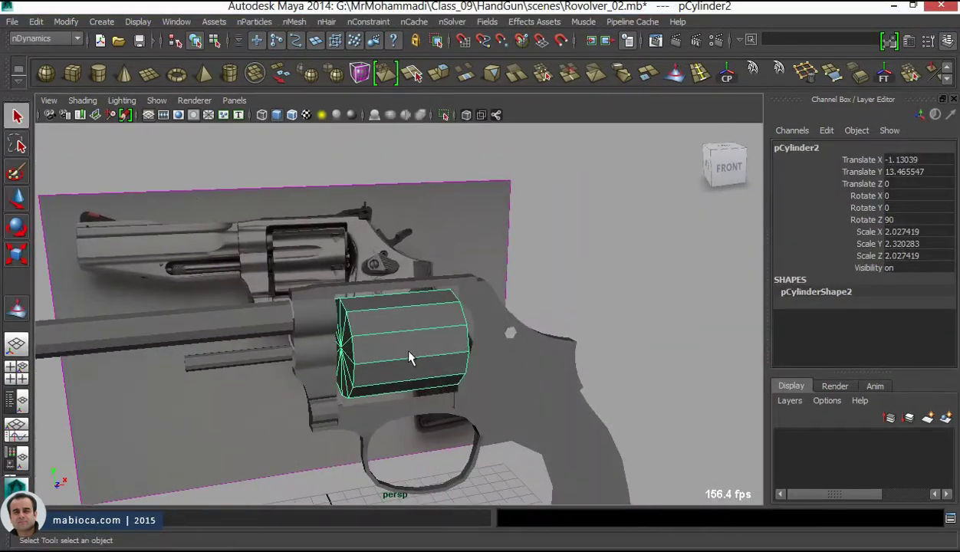
key(f)
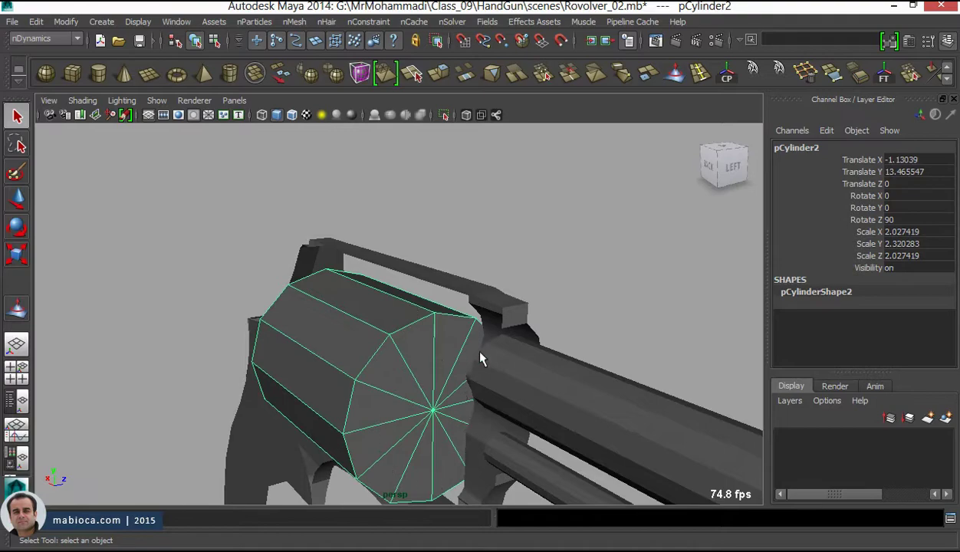
mouse_move(480, 358)
alt+mouse_down()
mouse_move(534, 341)
mouse_move(377, 326)
alt+mouse_up()
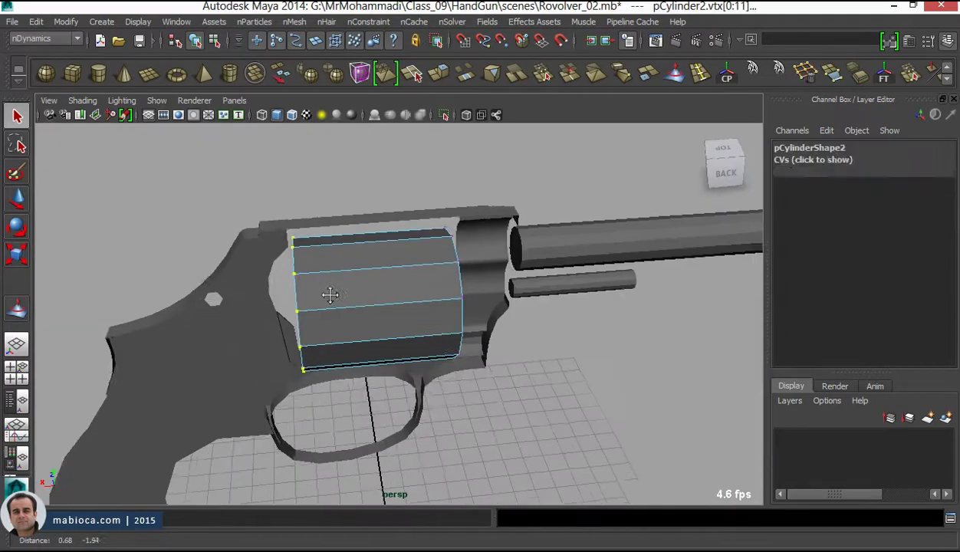
click(812, 160)
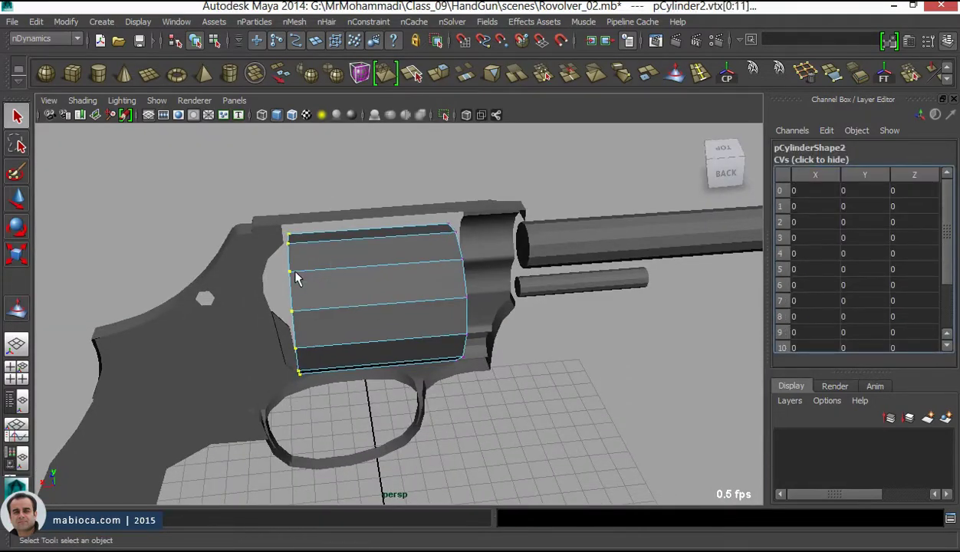
alt+drag(295, 273, 317, 286)
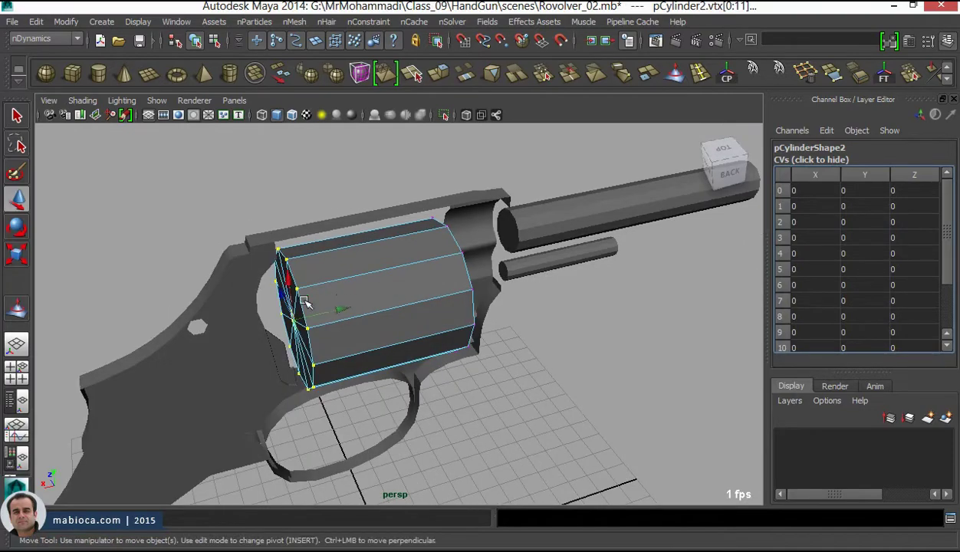
key(ctrl+z)
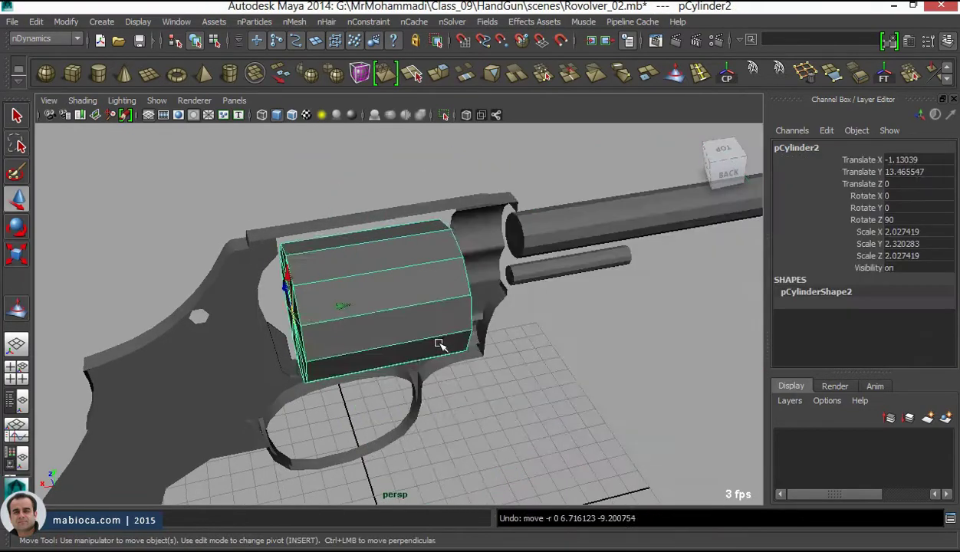
- Review the drum's attributes and its other end vertices before opening a scene
key(ctrl+a)
key(ctrl+shift+t)
key(ctrl+shift+t)
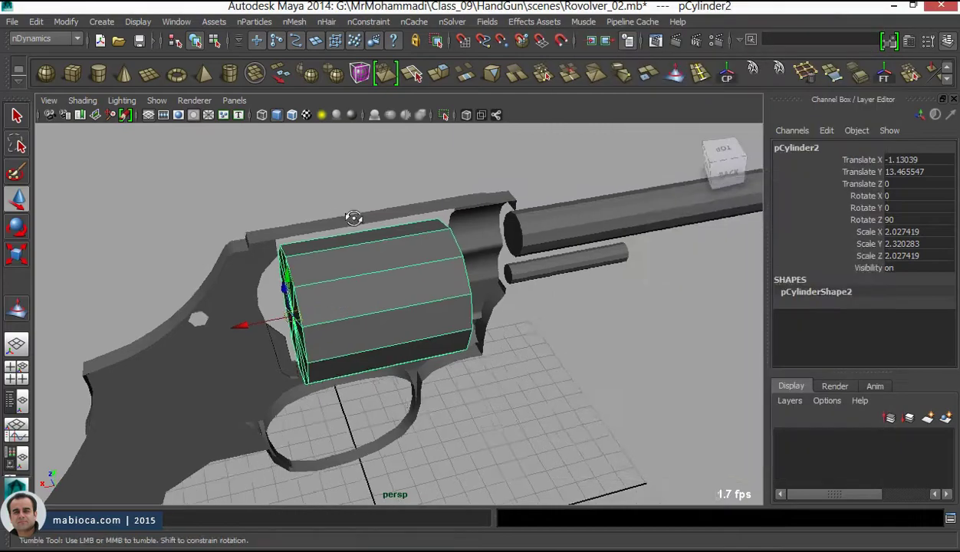
mouse_move(558, 286)
alt+mouse_down()
mouse_move(532, 251)
mouse_move(417, 312)
alt+mouse_up()
key(ctrl+z)
key(ctrl+z)
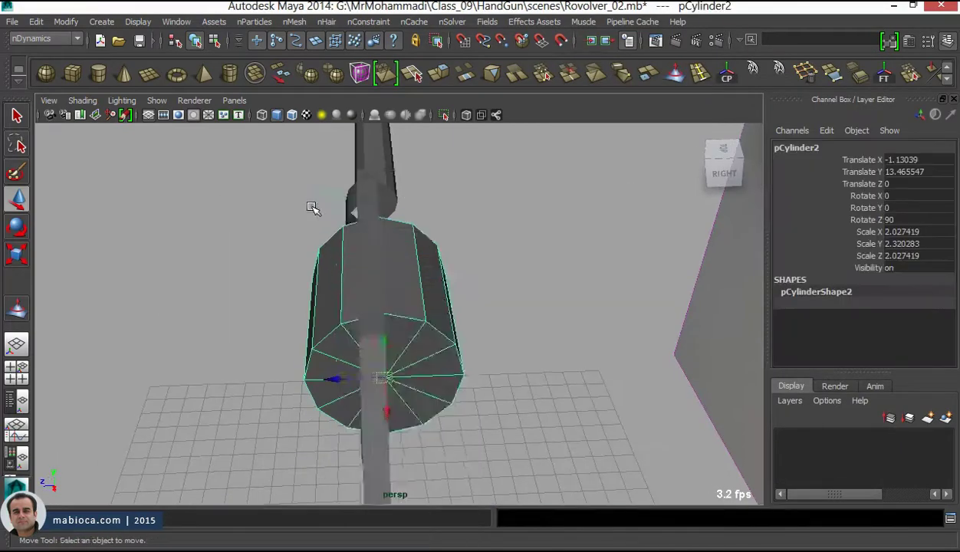
key(ctrl+z)
alt+drag(361, 300, 368, 366)
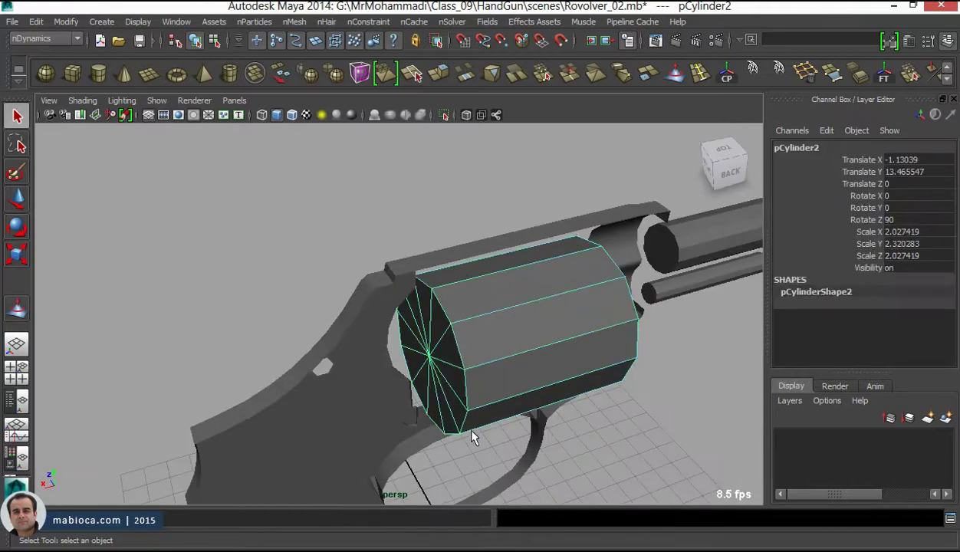
- Shrink the new cylinder to chamber size against the revolver reference
alt+middle_drag(471, 437, 164, 82)
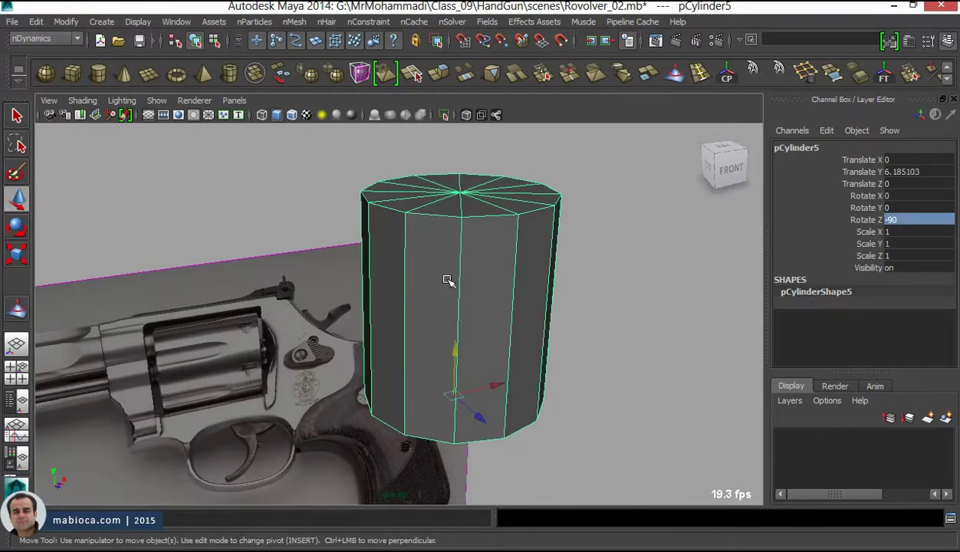
drag(475, 381, 455, 388)
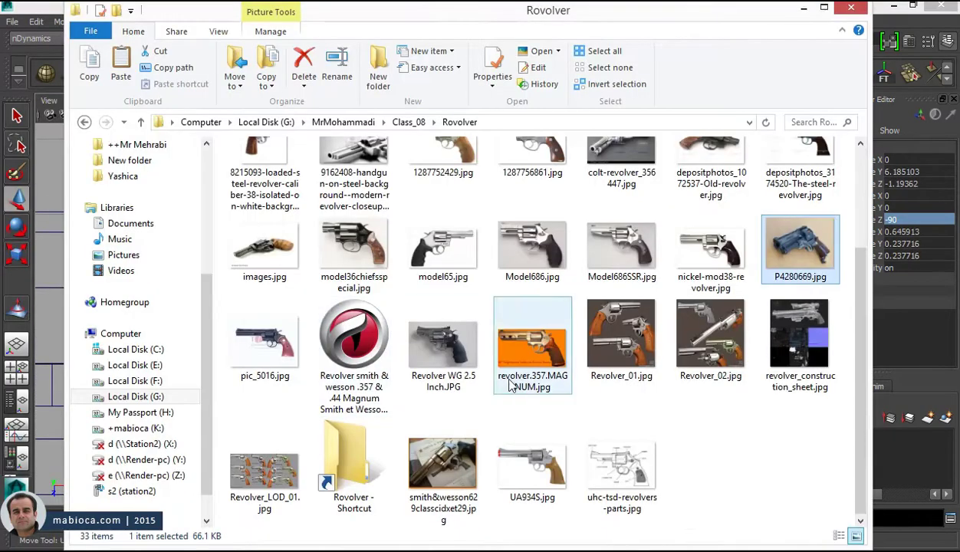
scroll(490, 268, up, 2)
double_click(365, 284)
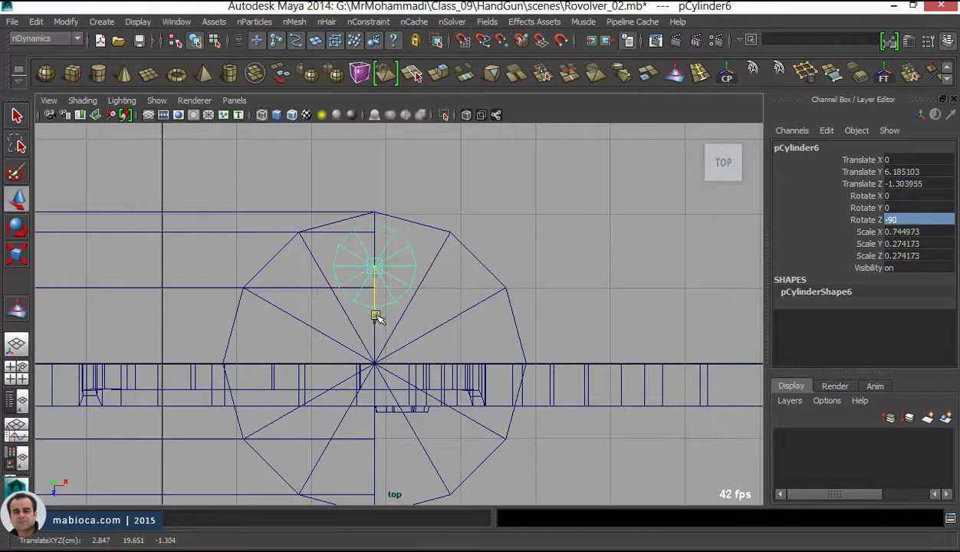
scroll(386, 311, down, 3)
- Duplicate the chamber cylinder and rotate the copy 60° around the drum centre
key(ctrl+d)
key(e)
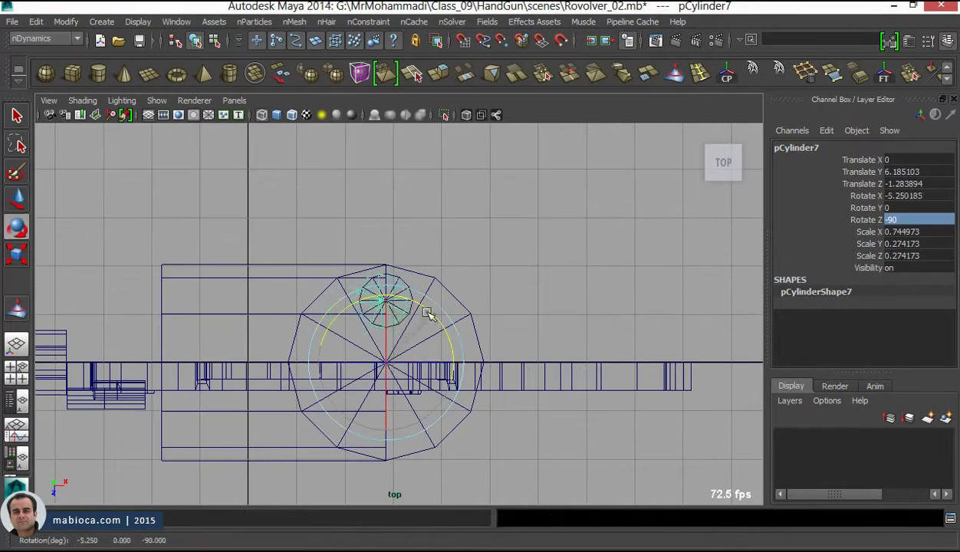
click(452, 337)
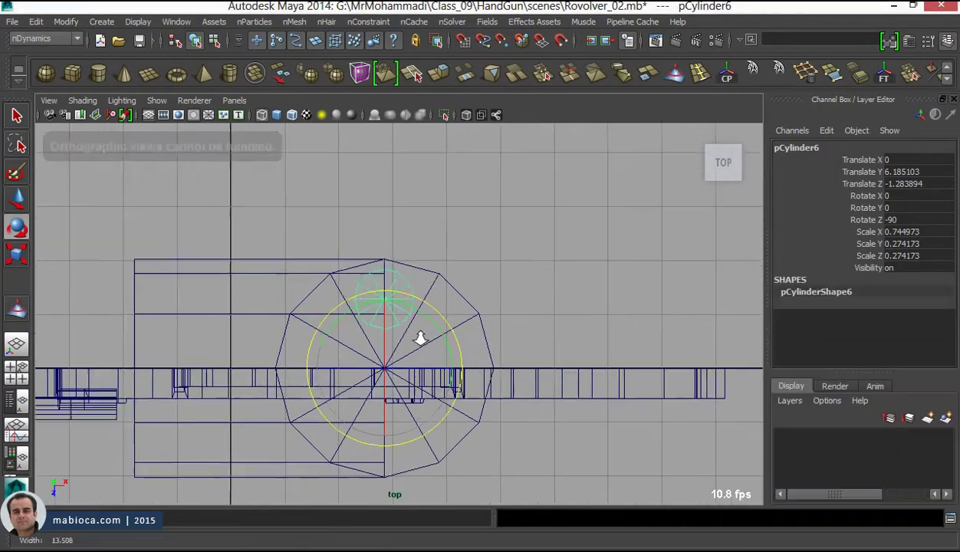
alt+middle_drag(422, 336, 353, 309)
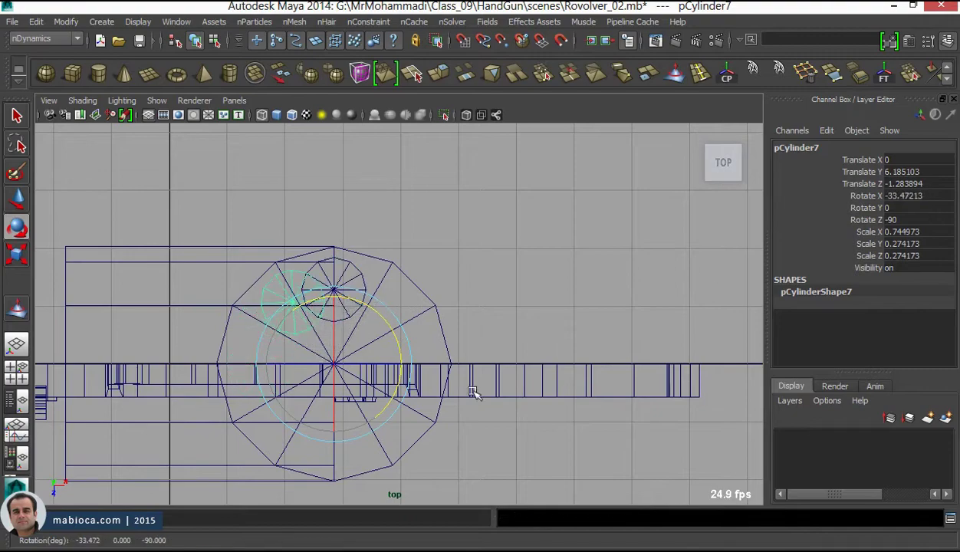
key(alt+Tab)
click(938, 293)
drag(338, 307, 353, 316)
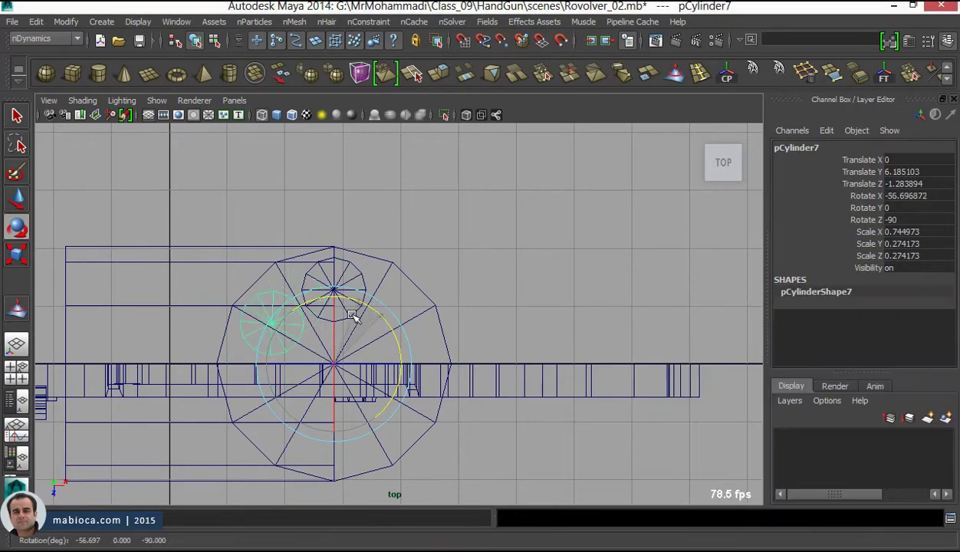
scroll(336, 192, up, 3)
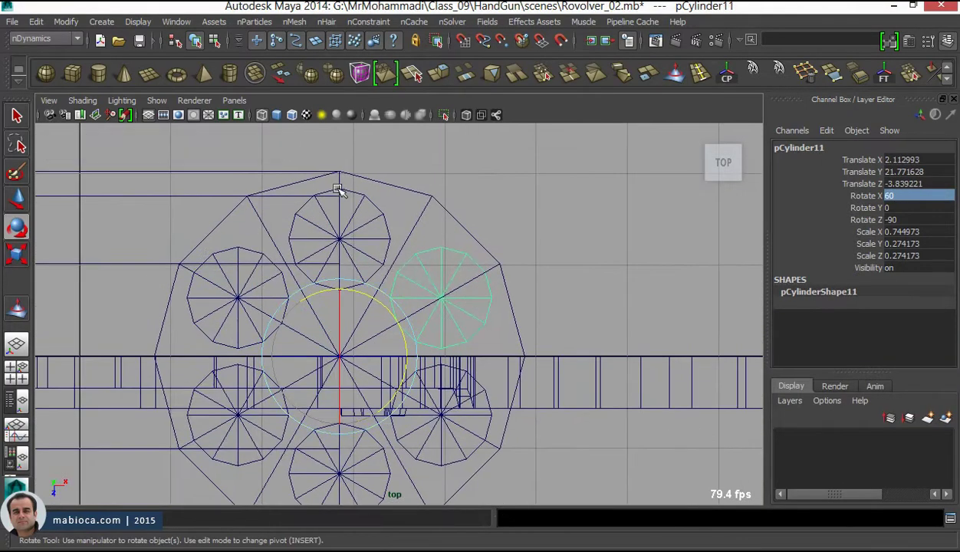
key(w)
scroll(356, 387, down, 2)
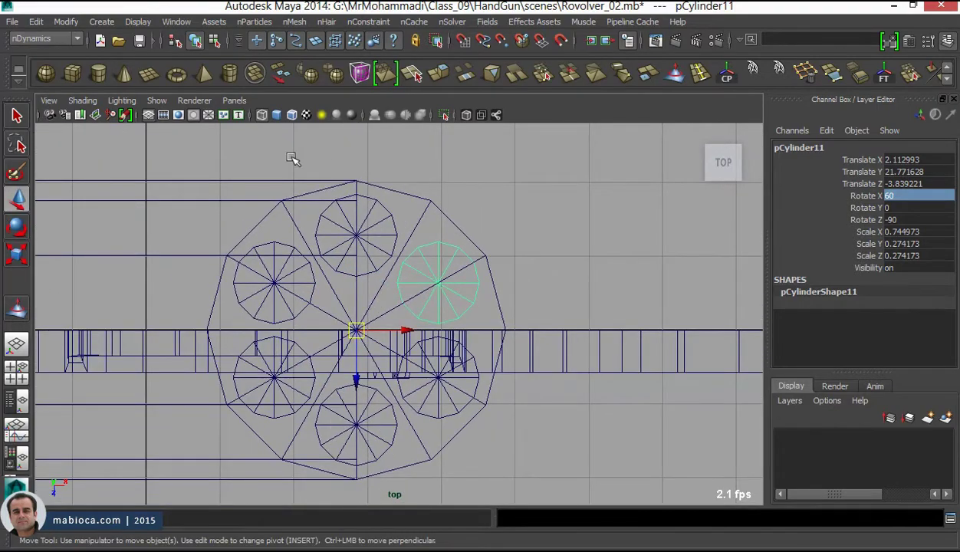
- Delete the extra cylinders, keeping a single chamber cylinder
click(460, 414)
scroll(506, 399, up, 3)
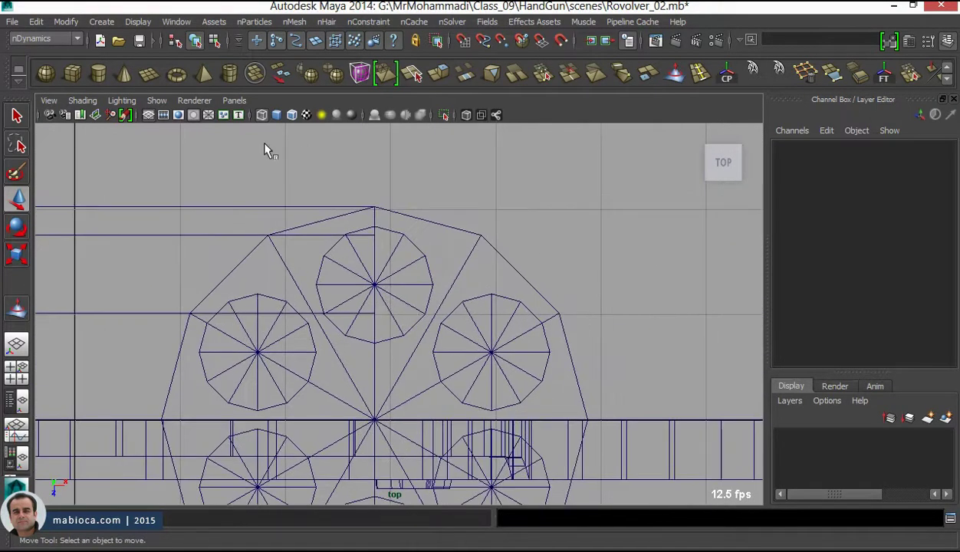
scroll(264, 149, down, 3)
click(561, 278)
click(840, 301)
scroll(332, 353, up, 4)
scroll(364, 370, up, 2)
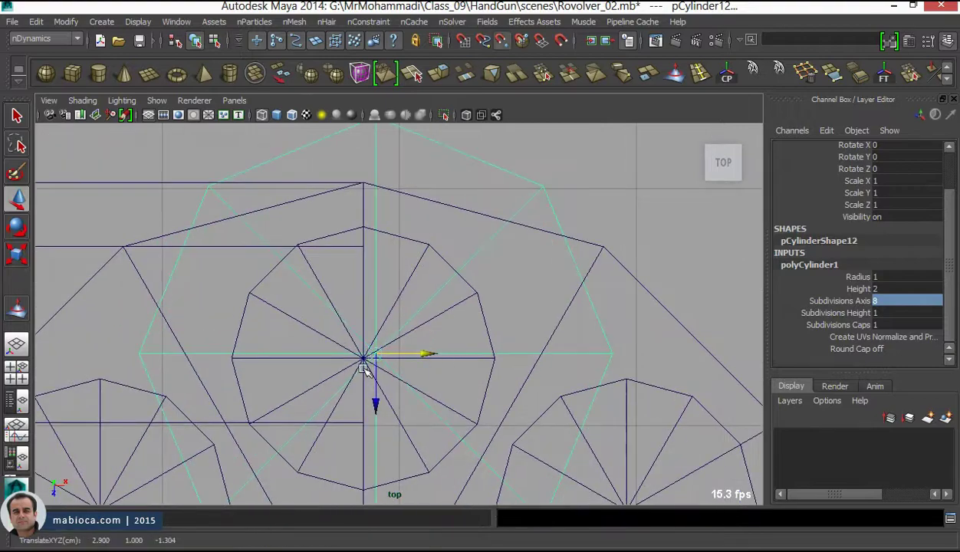
scroll(446, 329, down, 3)
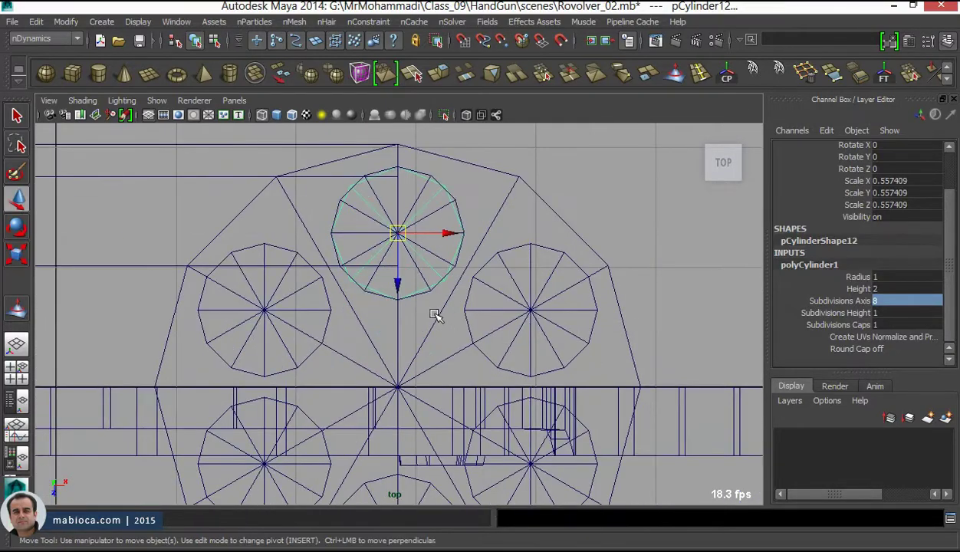
scroll(391, 399, down, 2)
alt+drag(360, 406, 333, 416)
key(Delete)
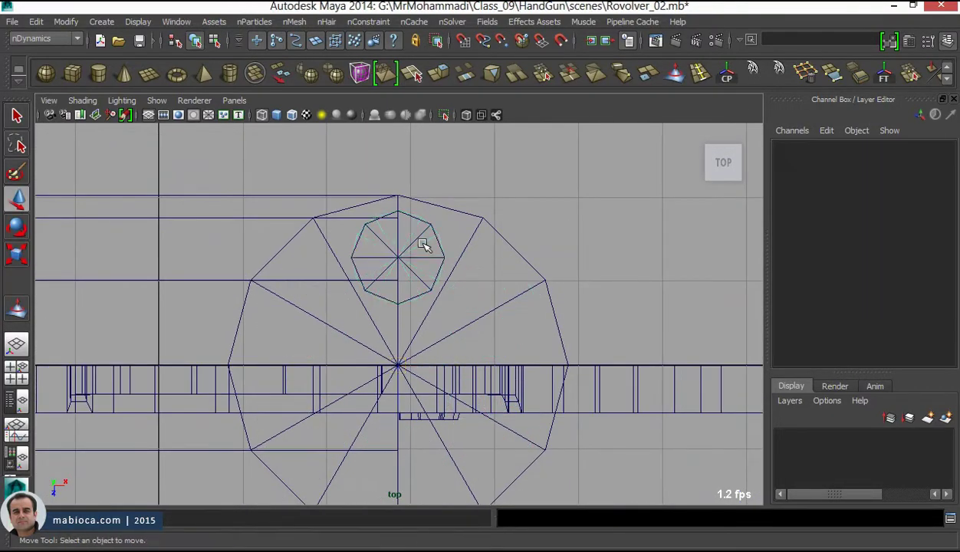
- Repeat the 60° rotated duplicate to ring six chambers around the centre
click(424, 242)
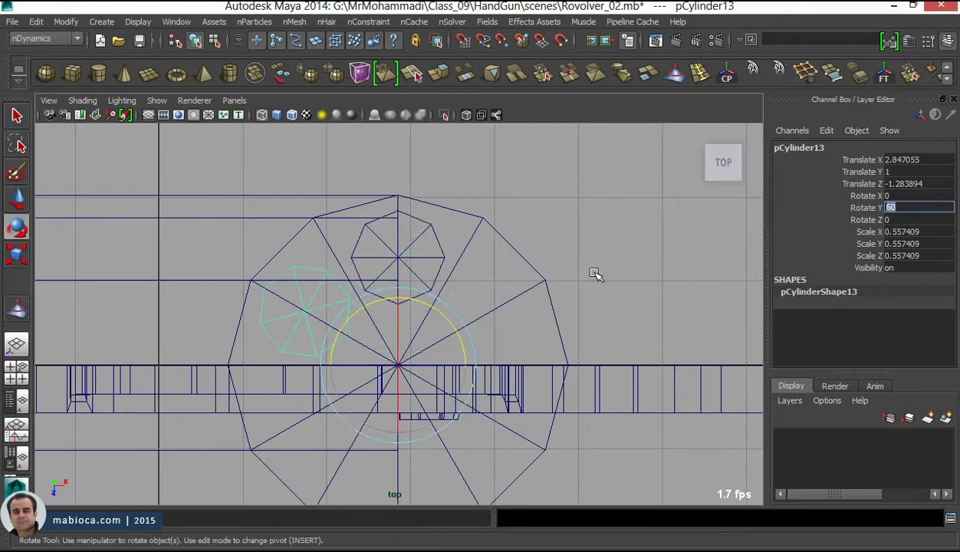
key(shift+d)
key(shift+d)
key(shift+d)
mouse_move(467, 232)
alt+mouse_down()
mouse_move(497, 242)
mouse_move(428, 400)
alt+mouse_up()
key(w)
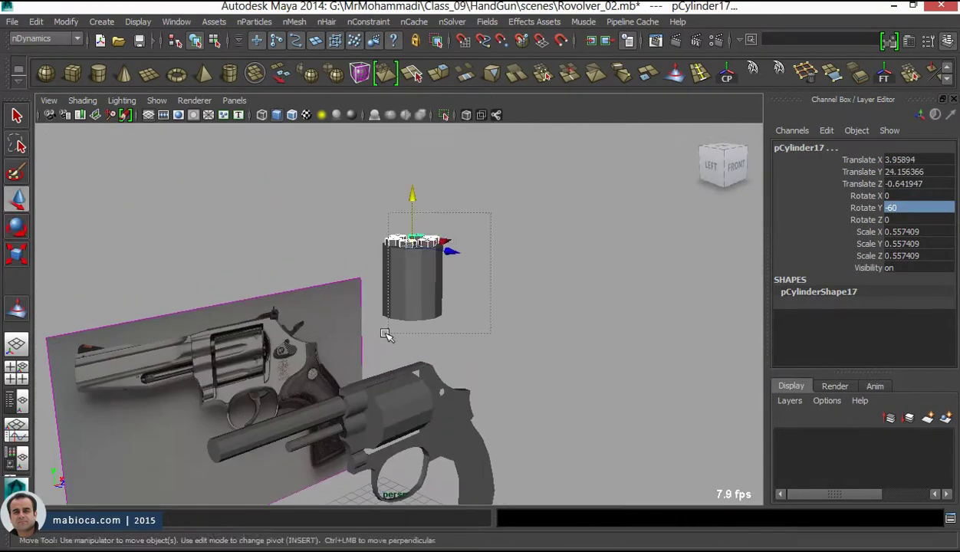
click(508, 326)
alt+middle_drag(318, 306, 379, 330)
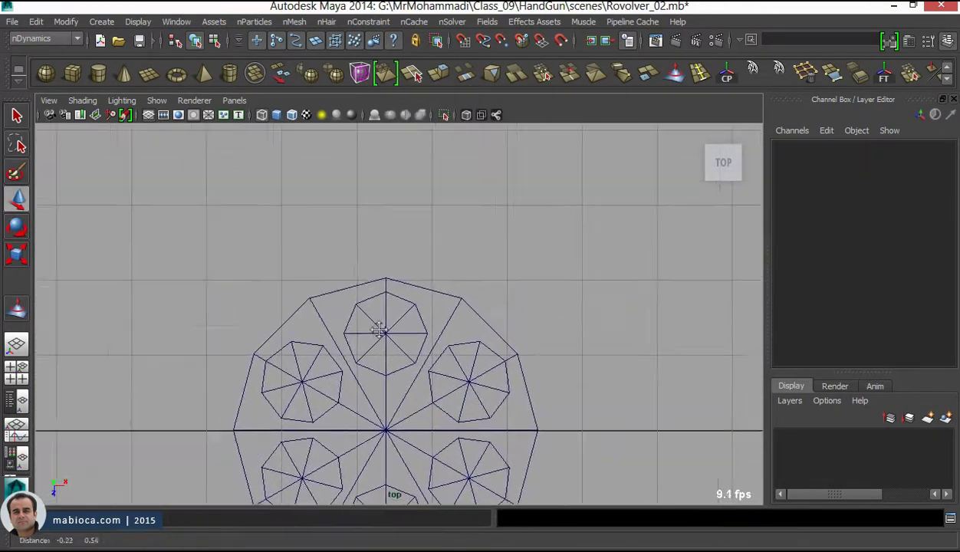
scroll(405, 286, down, 5)
alt+drag(352, 289, 405, 286)
click(240, 313)
- Set the drum cylinder's Scale Y to 2.32
scroll(476, 303, up, 5)
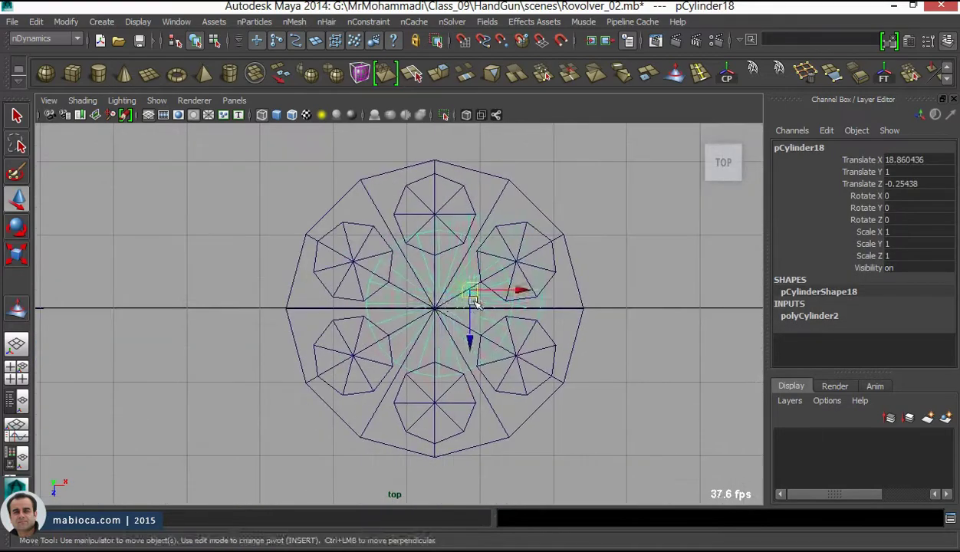
key(space)
key(space)
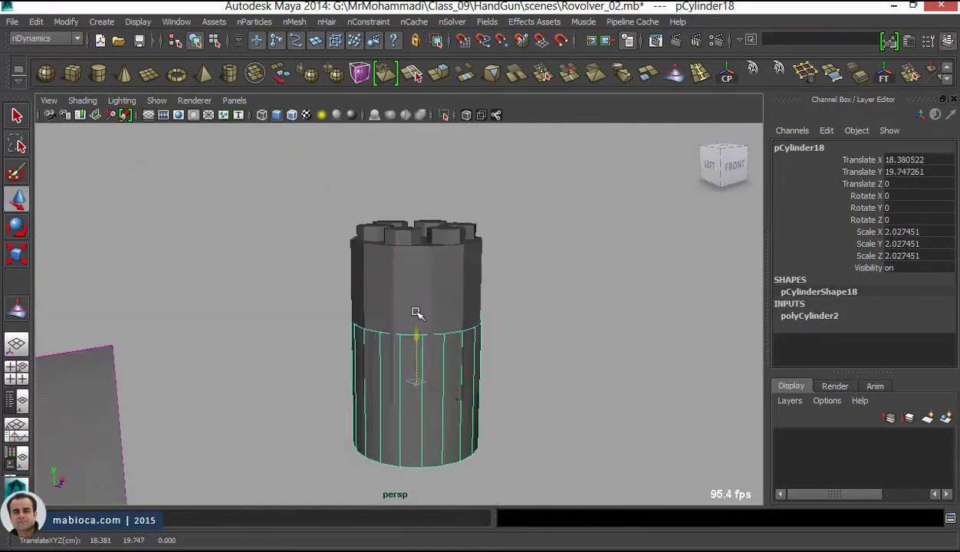
mouse_move(417, 315)
alt+mouse_down()
mouse_move(431, 197)
mouse_move(449, 338)
mouse_move(461, 268)
mouse_move(373, 321)
alt+mouse_up()
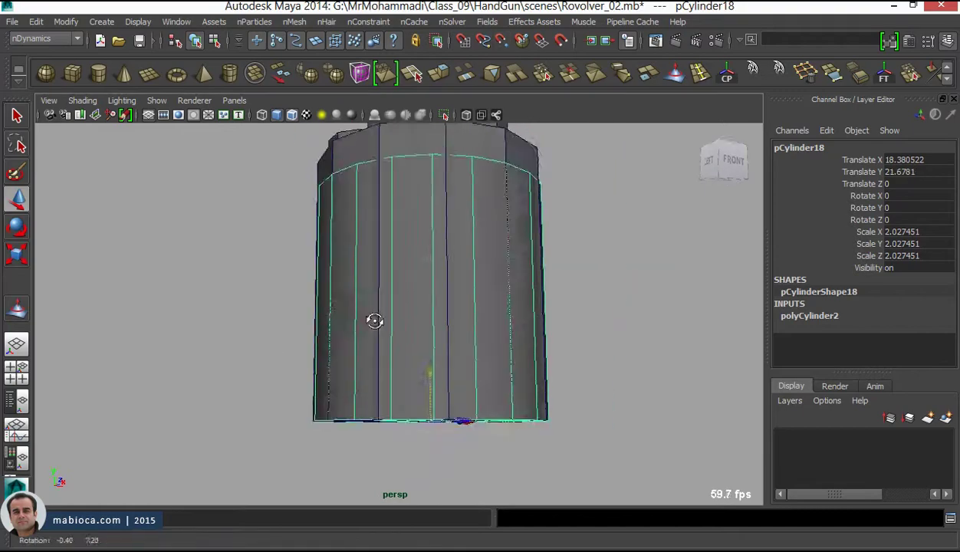
key(space)
key(space)
alt+right_drag(230, 146, 255, 155)
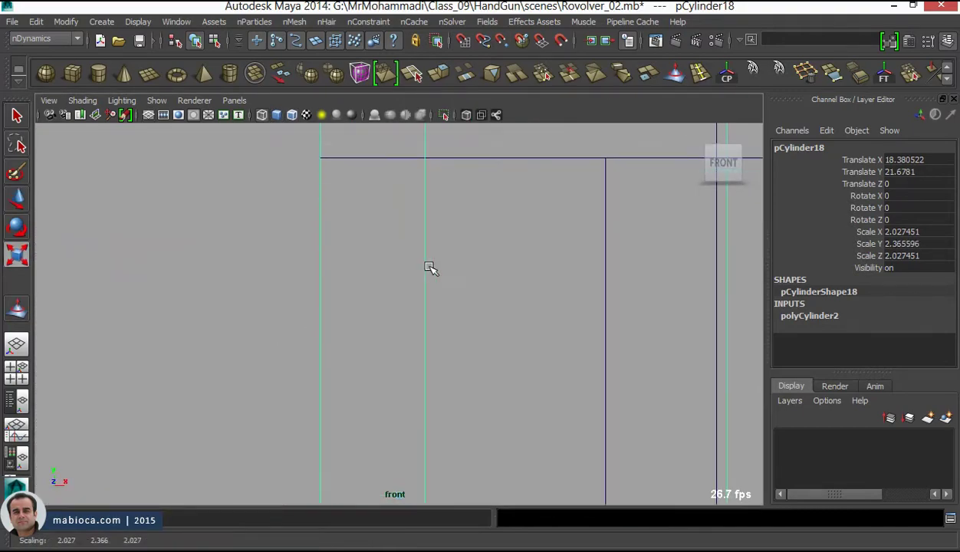
text(2.32)
key(Return)
scroll(384, 306, down, 5)
key(space)
key(space)
- Give the drum cylinder 28 axis subdivisions
click(843, 315)
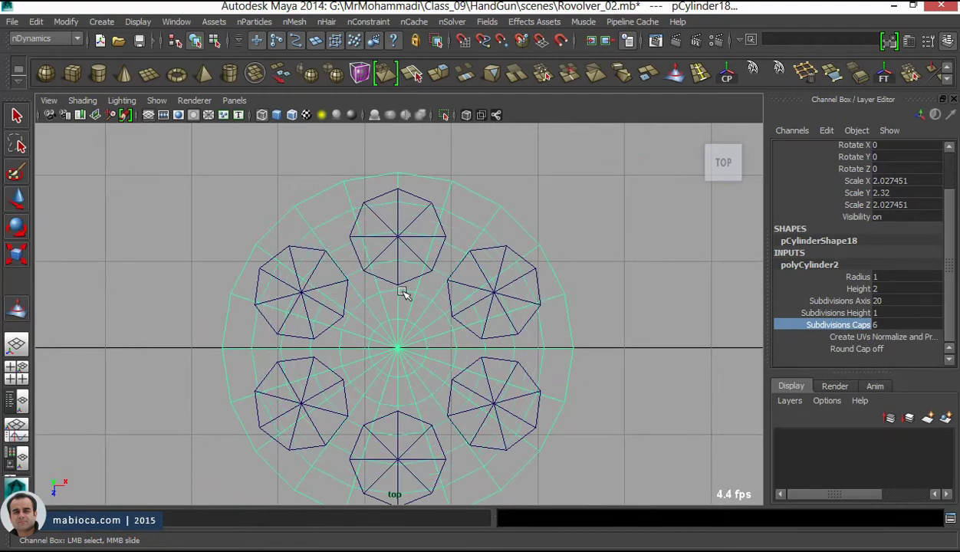
scroll(456, 283, up, 2)
scroll(456, 283, up, 2)
double_click(879, 300)
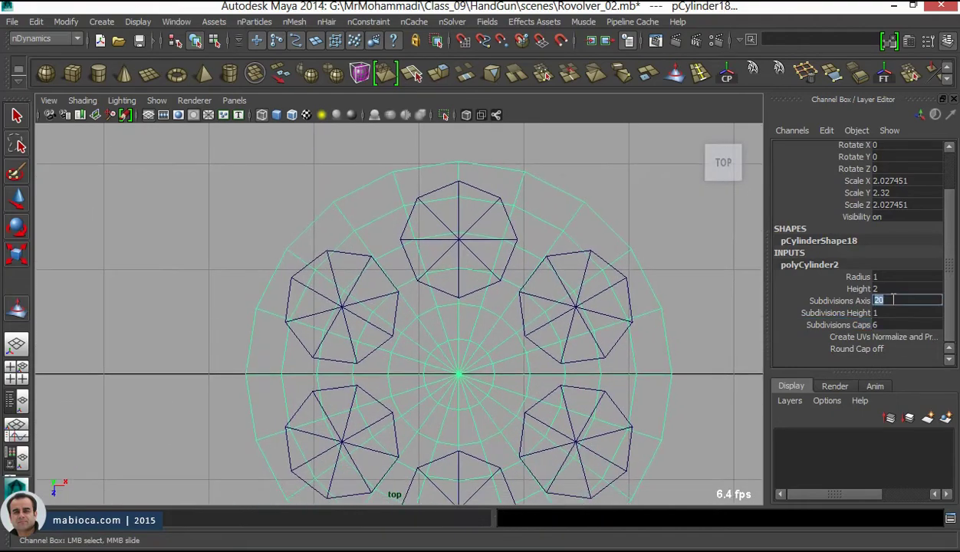
text(28)
key(Return)
scroll(415, 292, up, 1)
alt+middle_drag(445, 293, 458, 313)
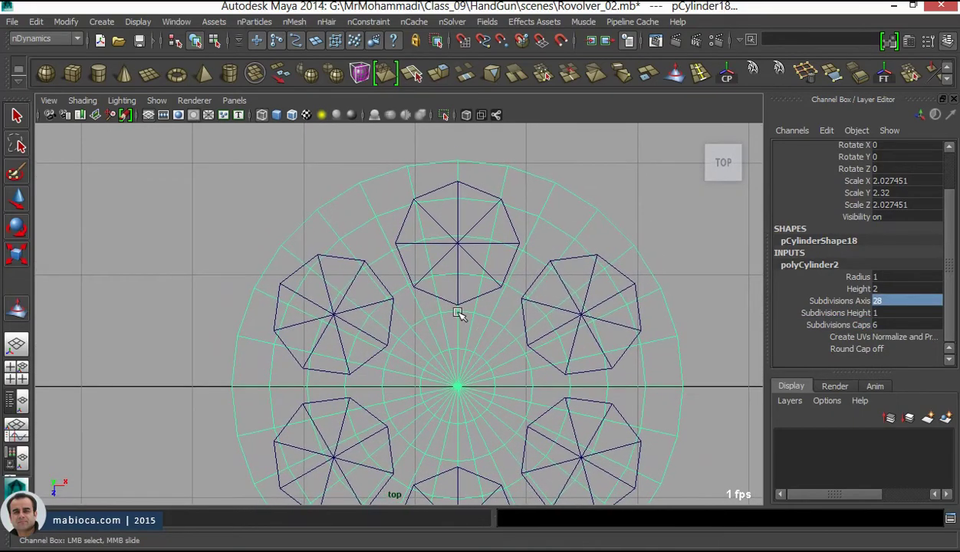
scroll(537, 307, down, 3)
mouse_move(585, 332)
alt+middle_down()
mouse_move(506, 388)
mouse_move(407, 318)
alt+middle_up()
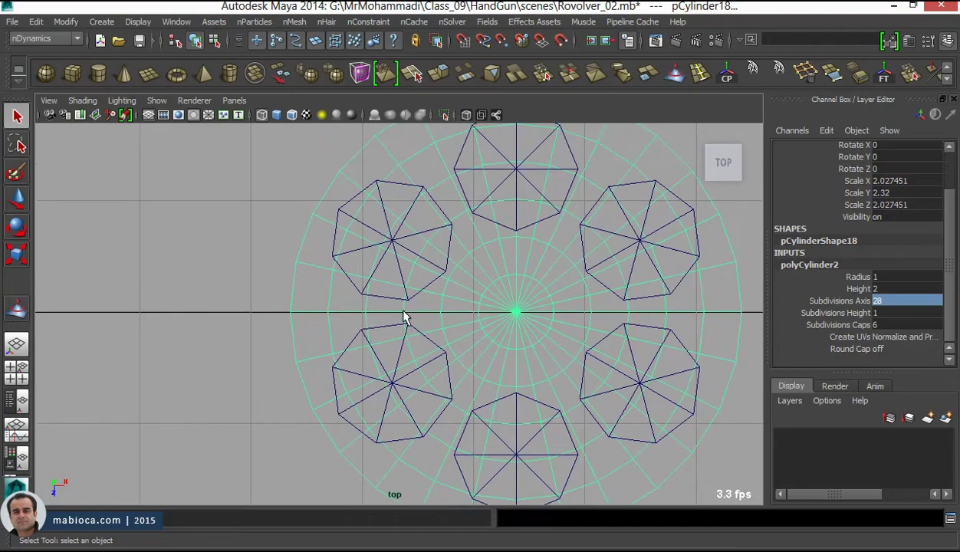
scroll(428, 348, up, 3)
scroll(427, 347, down, 3)
- Orbit the drum and compare it with the Revolver WG 2.5 Inch reference photo
key(space)
key(space)
alt+drag(483, 281, 518, 381)
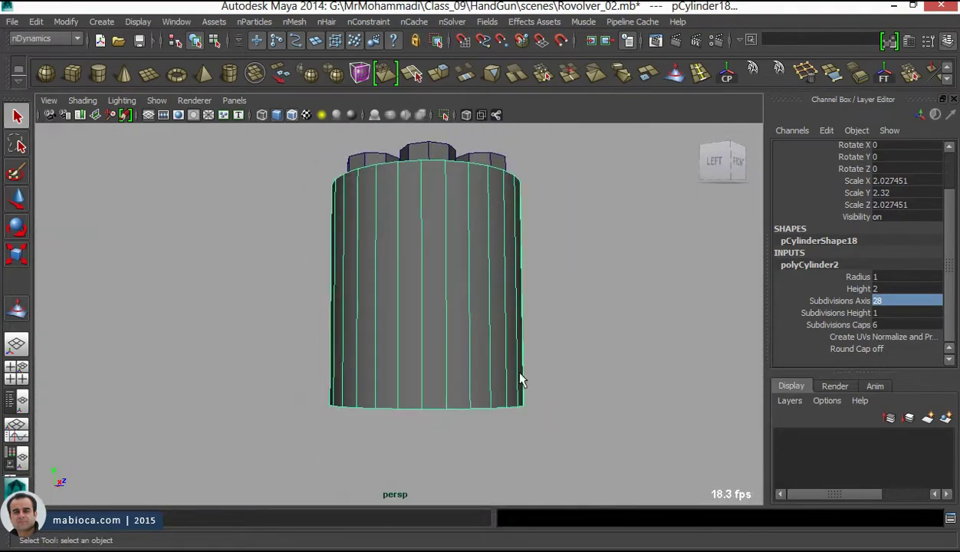
key(alt+Tab)
key(Right)
key(Right)
key(Right)
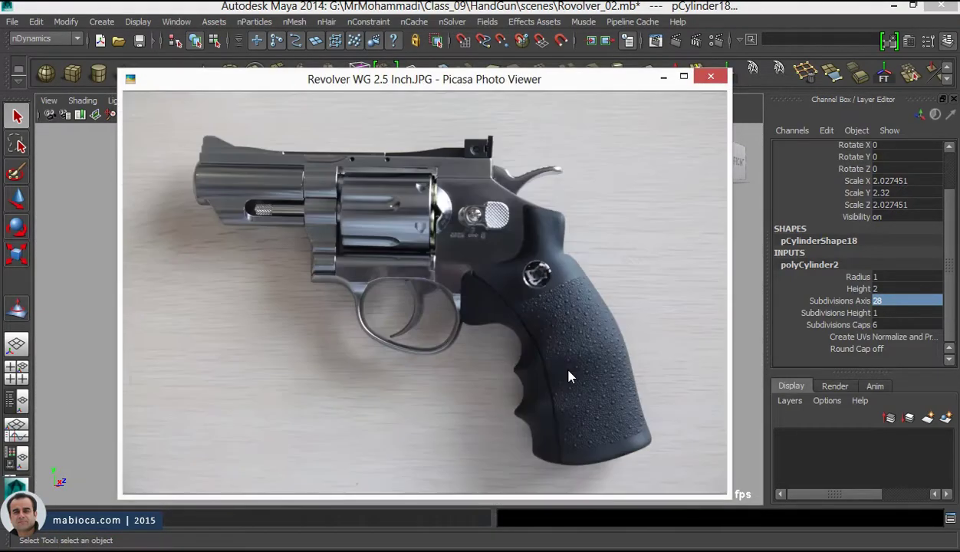
key(alt+Tab)
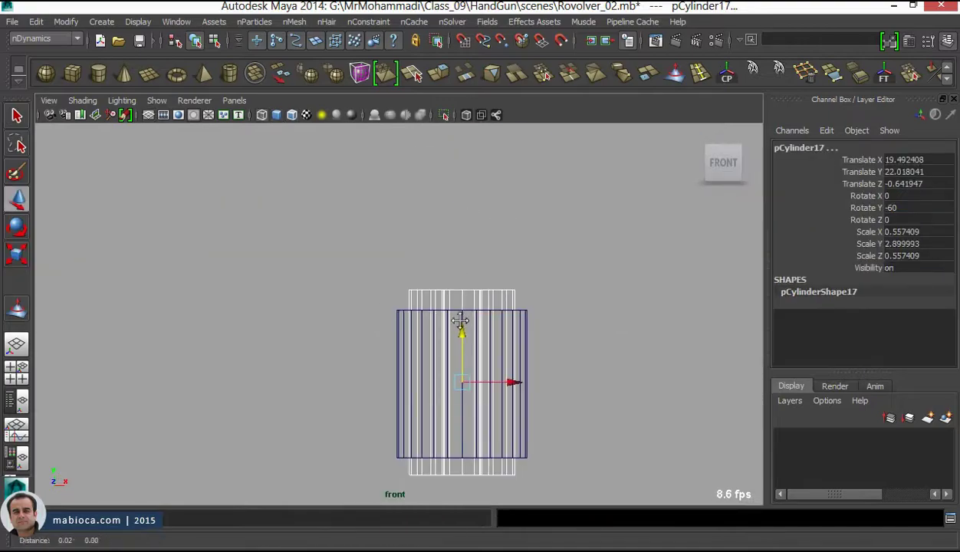
mouse_move(460, 320)
alt+mouse_down()
mouse_move(596, 269)
mouse_move(536, 342)
alt+mouse_up()
- Combine the six chamber cylinders and Boolean-subtract them from the drum
click(536, 342)
key(F3)
click(279, 21)
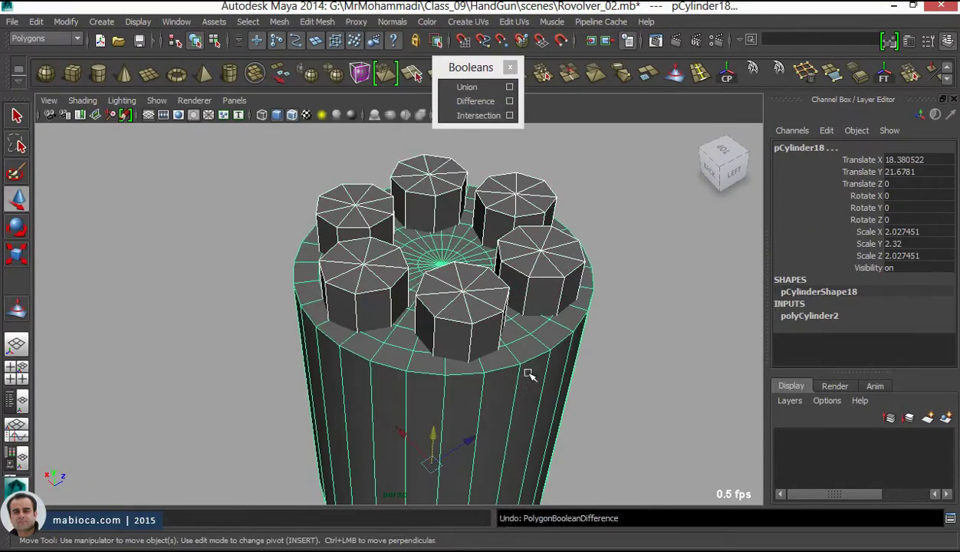
click(461, 99)
alt+drag(460, 99, 359, 328)
- Select the lower half of the drum faces and separate the mesh into pieces
right_drag(445, 199, 446, 235)
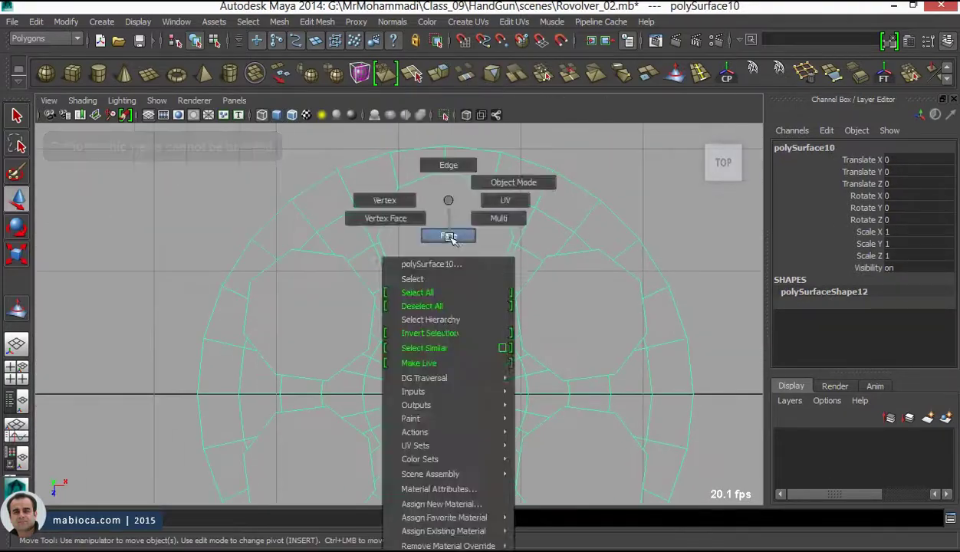
drag(621, 152, 434, 422)
click(279, 21)
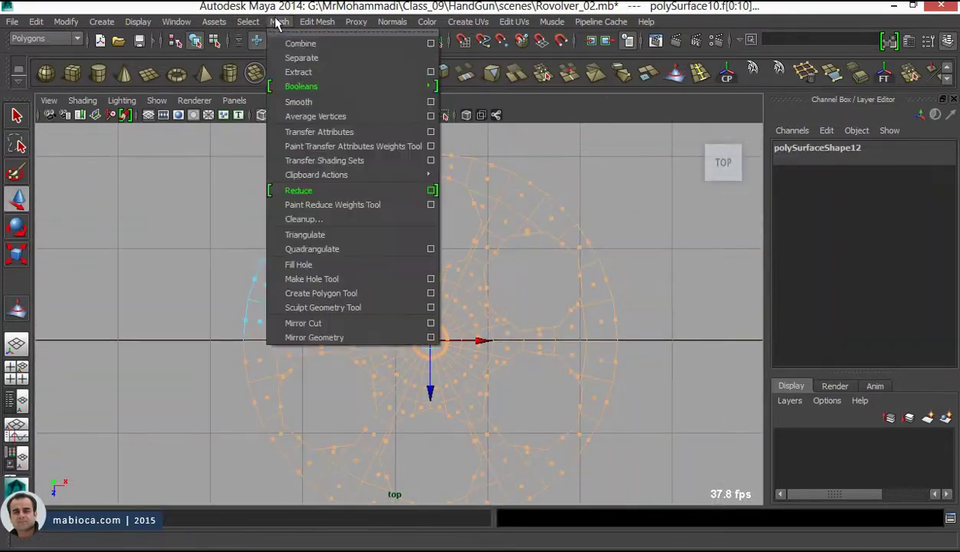
click(353, 54)
- Extract the selected faces as a separate wedge piece and turn on shaded display
key(space)
scroll(467, 212, up, 3)
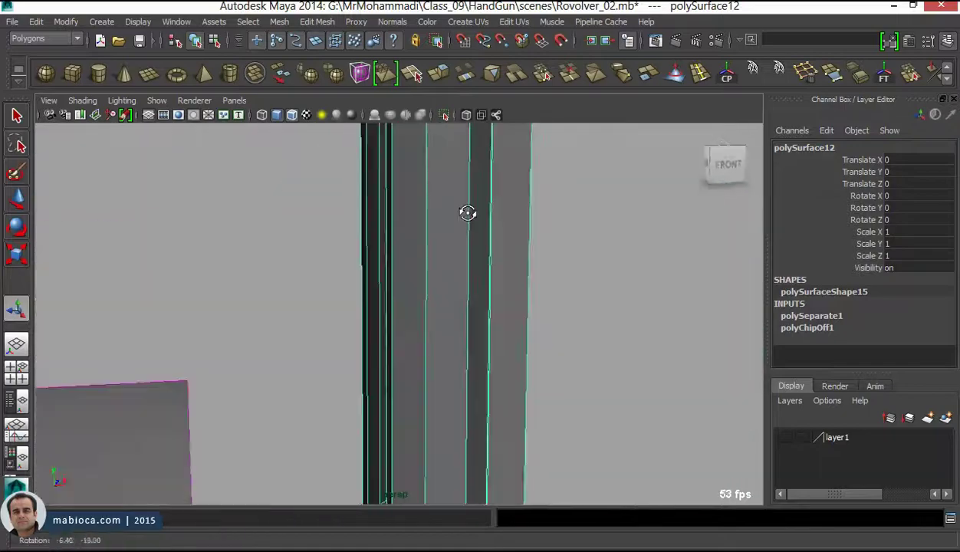
scroll(510, 122, down, 5)
key(space)
click(674, 73)
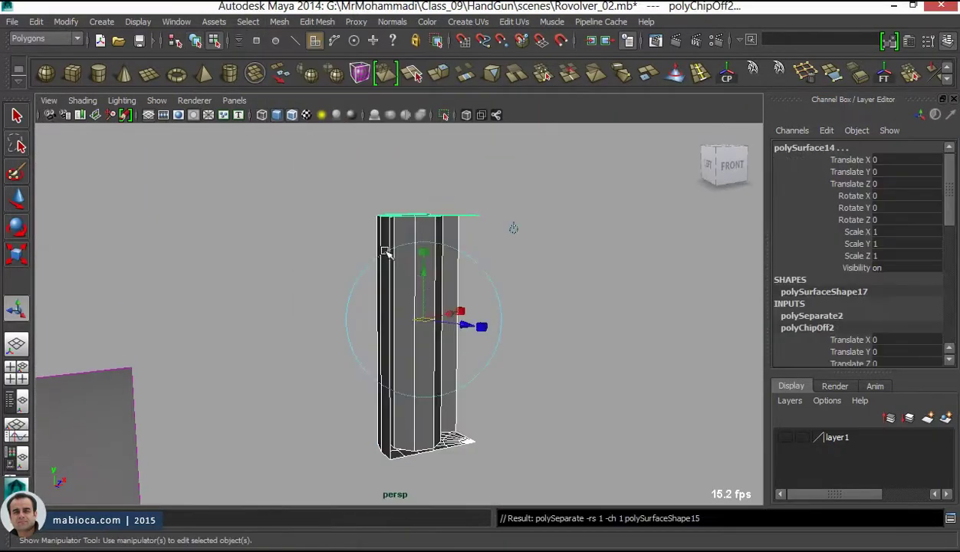
key(5)
scroll(443, 307, up, 3)
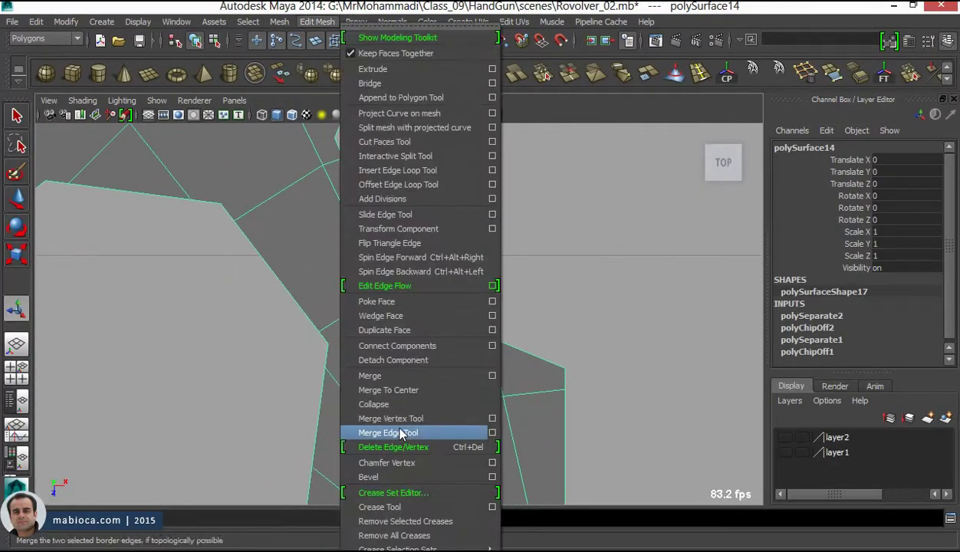
- Merge the stray vertices around the wedge's chamber hole edges
click(461, 431)
mouse_move(460, 274)
mouse_down()
mouse_move(470, 292)
mouse_move(386, 320)
mouse_up()
scroll(469, 292, down, 4)
scroll(385, 320, down, 2)
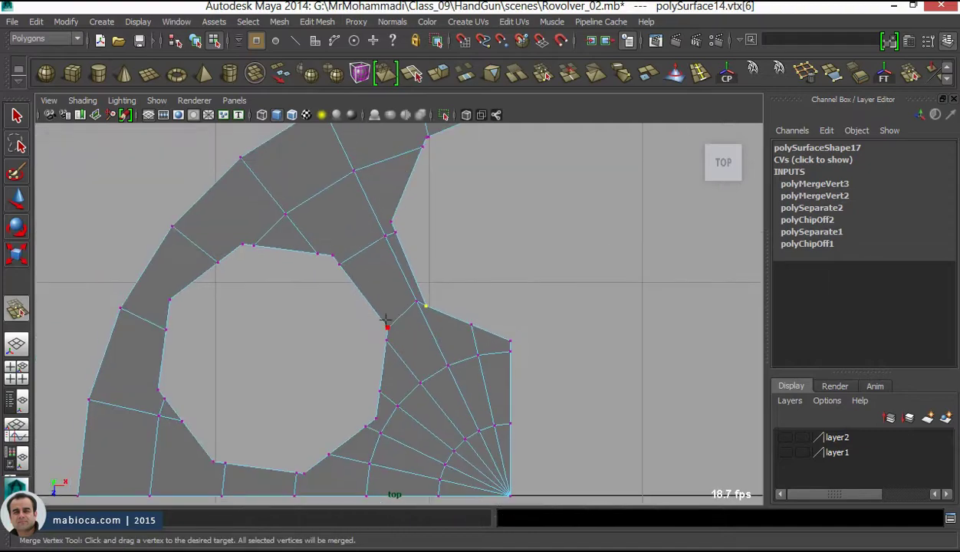
drag(401, 390, 363, 404)
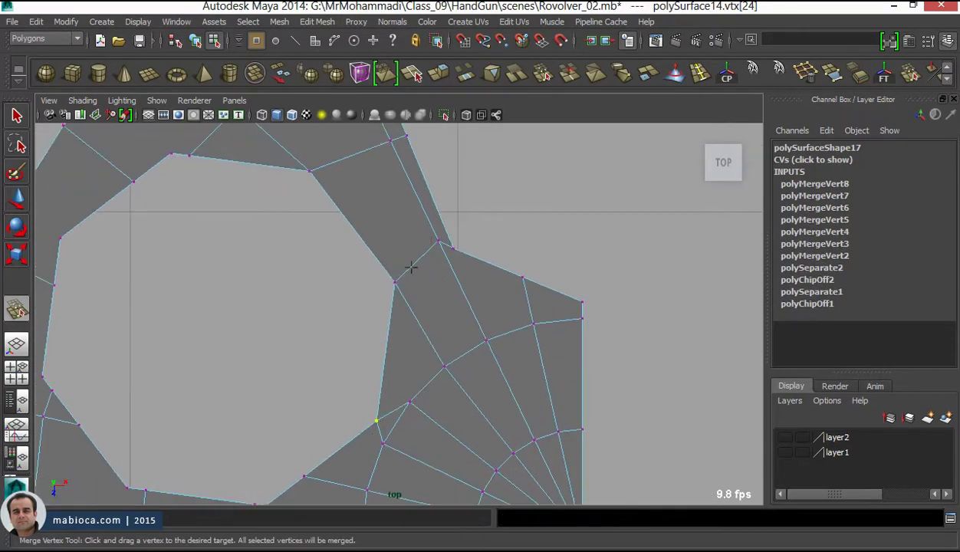
alt+middle_drag(364, 404, 390, 261)
drag(391, 261, 377, 315)
mouse_move(377, 315)
alt+middle_down()
mouse_move(404, 317)
mouse_move(422, 285)
mouse_move(348, 294)
alt+middle_up()
mouse_move(347, 294)
mouse_down()
mouse_move(278, 285)
mouse_move(323, 330)
mouse_up()
alt+middle_drag(323, 330, 319, 360)
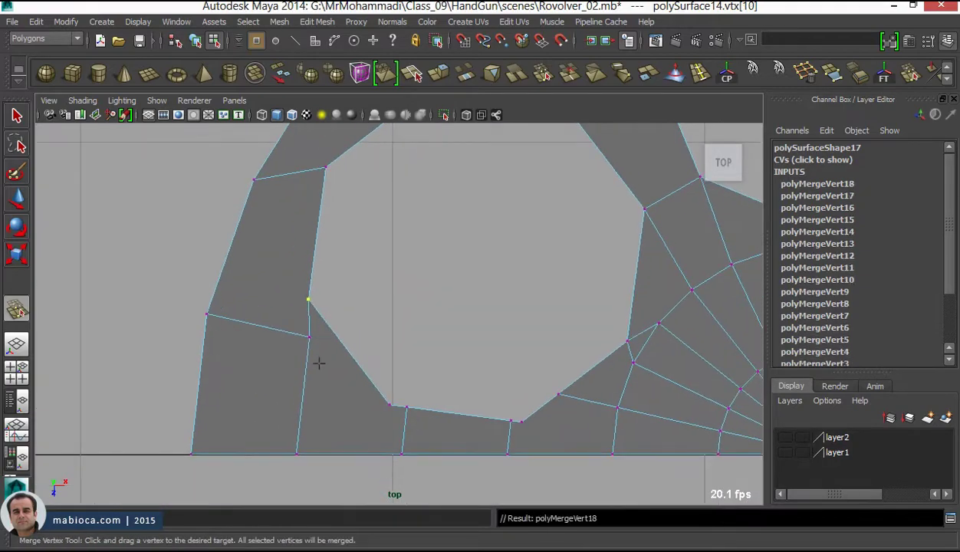
drag(319, 361, 365, 384)
mouse_move(364, 384)
alt+middle_down()
mouse_move(437, 385)
mouse_move(404, 347)
mouse_move(435, 321)
mouse_move(329, 299)
mouse_move(369, 316)
alt+middle_up()
- Add an edge loop across the fan area and delete an unwanted edge
key(w)
shift+right_drag(364, 304, 317, 261)
click(302, 294)
right_drag(321, 200, 321, 151)
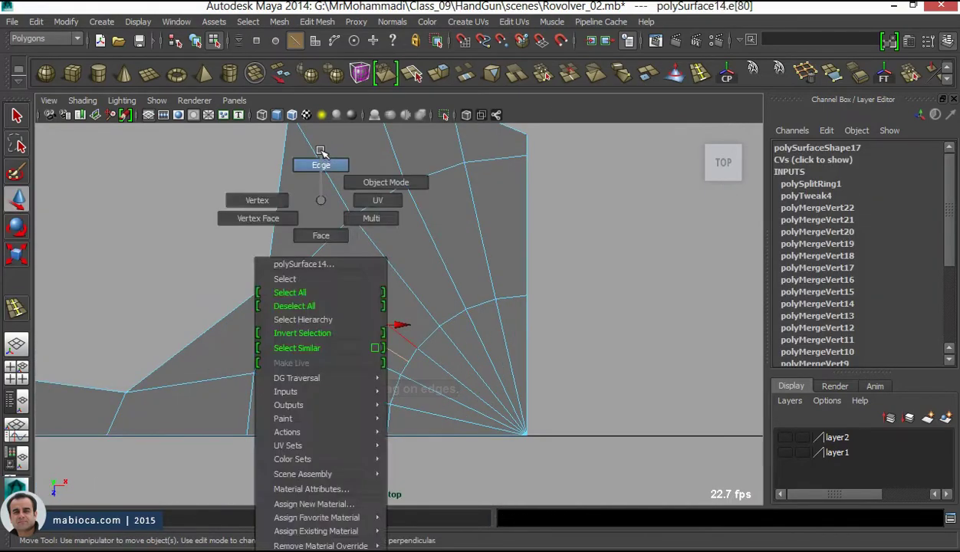
key(Delete)
- Merge vertices in the fan area and delete another unneeded edge
alt+middle_drag(307, 230, 339, 219)
drag(301, 262, 283, 289)
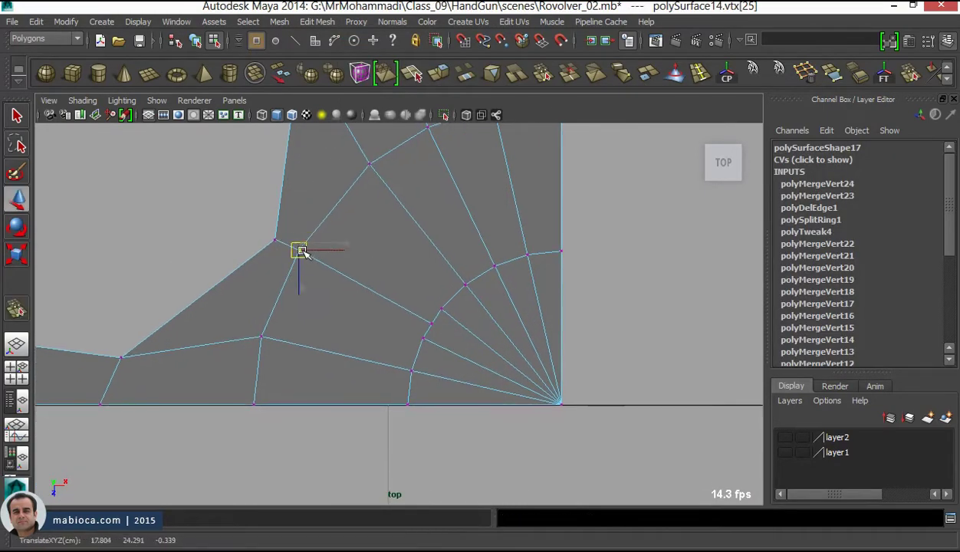
alt+middle_drag(301, 252, 257, 249)
drag(375, 306, 414, 338)
alt+middle_drag(429, 475, 420, 322)
key(w)
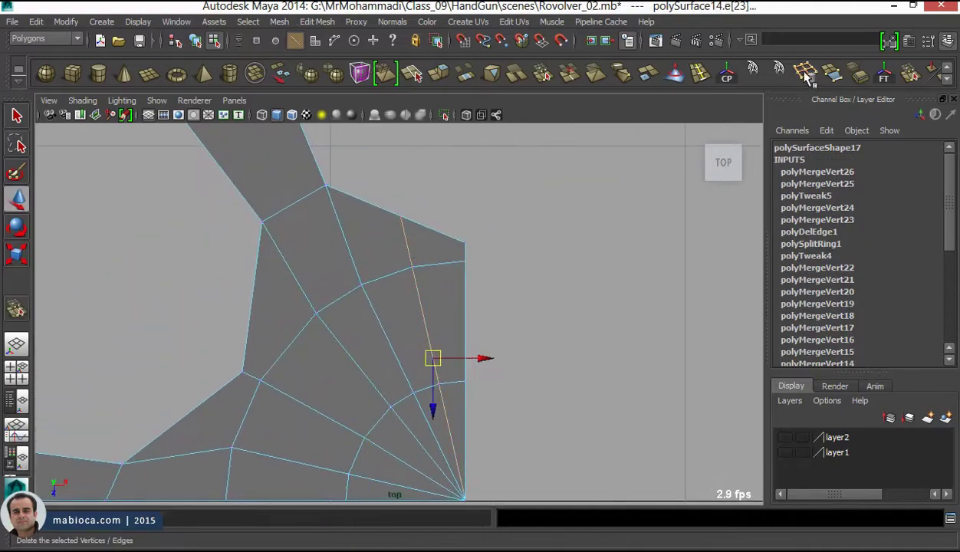
click(805, 73)
right_drag(480, 201, 407, 201)
click(388, 343)
- Merge two more vertices, then undo the last merge and tweak and return to object mode
click(440, 380)
click(361, 439)
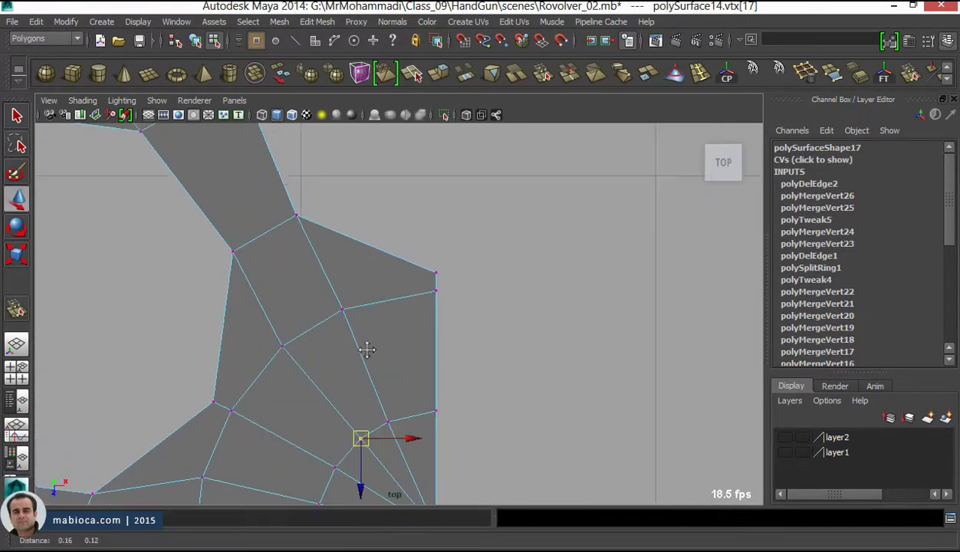
alt+middle_drag(366, 350, 472, 328)
drag(471, 328, 464, 296)
key(w)
mouse_move(489, 328)
alt+middle_down()
mouse_move(469, 371)
mouse_move(375, 448)
mouse_move(334, 398)
mouse_move(317, 482)
mouse_move(298, 411)
mouse_move(165, 397)
mouse_move(157, 232)
mouse_move(386, 286)
alt+middle_up()
key(ctrl+z)
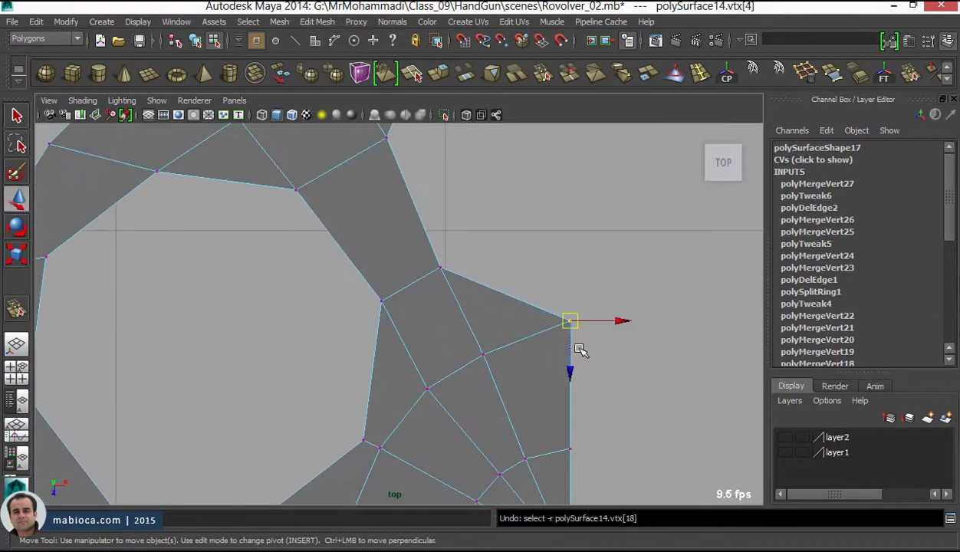
key(ctrl+z)
key(F8)
scroll(450, 332, down, 3)
- Mirror the wedge section and merge the vertices along the mirror seam
scroll(427, 412, down, 2)
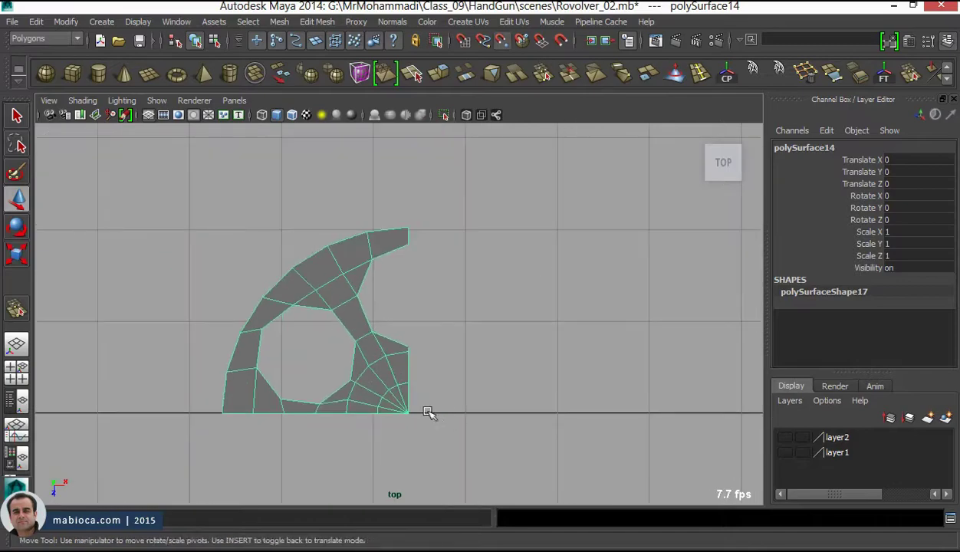
key(Return)
right_drag(407, 235, 345, 201)
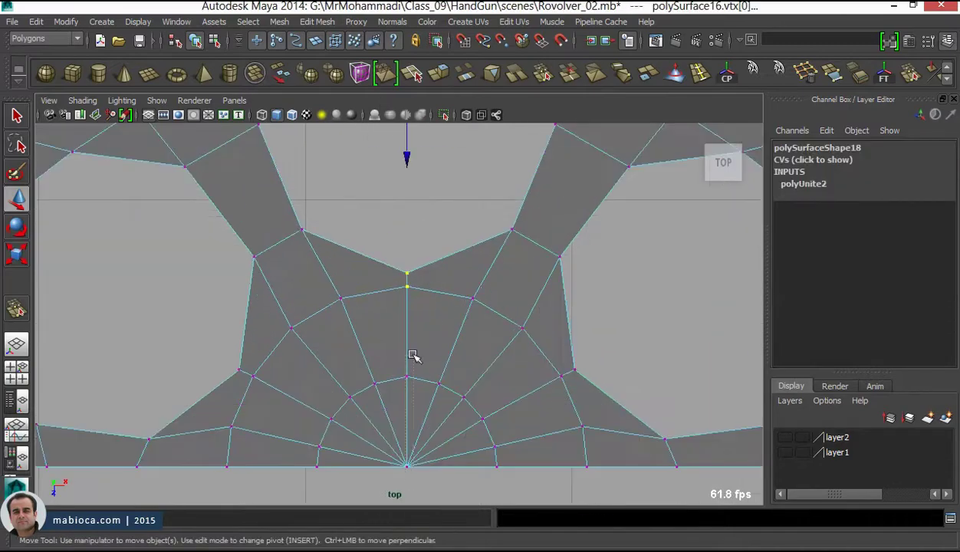
scroll(480, 322, up, 3)
key(F8)
scroll(479, 322, down, 5)
scroll(375, 311, up, 2)
- Extrude the chamber holes' border edges and orbit to inspect the extrusions
key(F10)
click(418, 208)
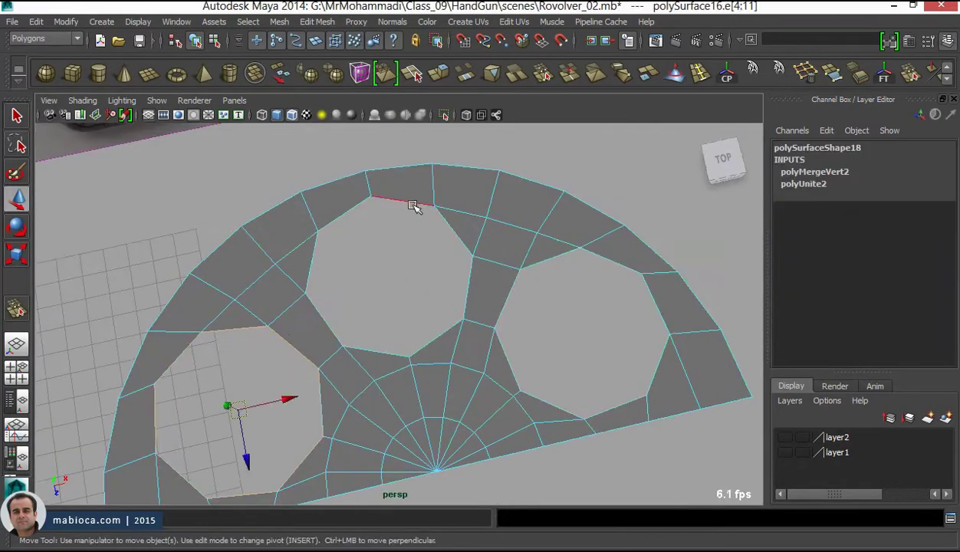
scroll(418, 230, up, 3)
click(430, 86)
key(space)
key(space)
alt+drag(475, 255, 379, 391)
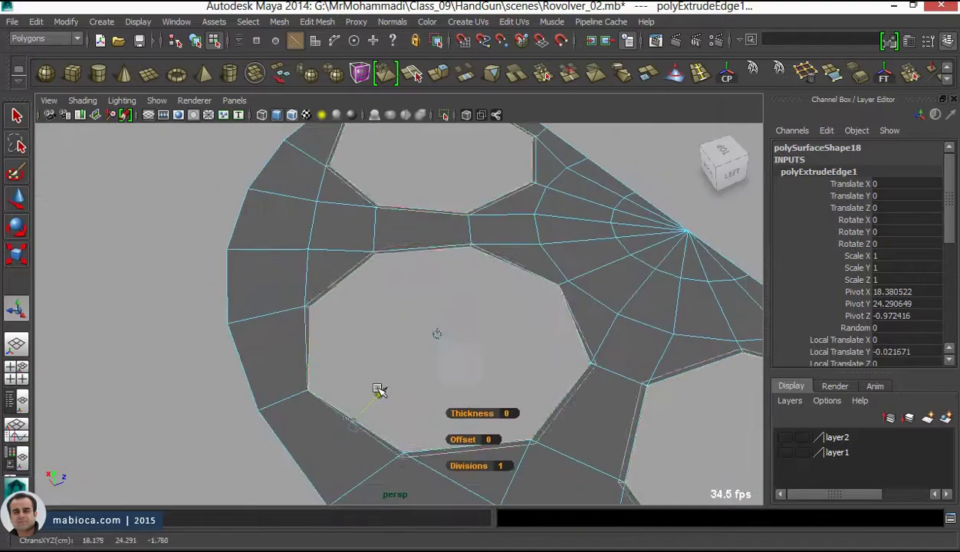
mouse_move(329, 412)
alt+mouse_down()
mouse_move(515, 413)
mouse_move(551, 253)
alt+mouse_up()
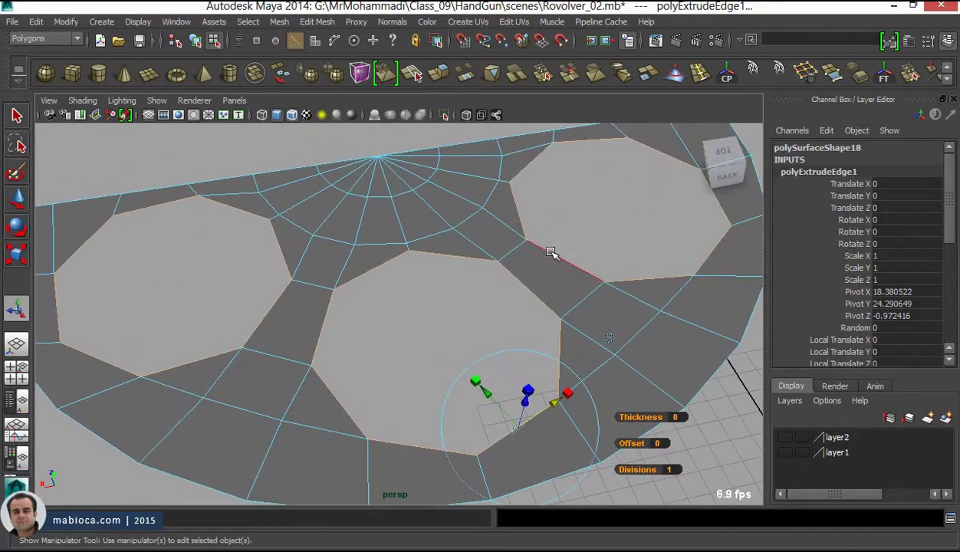
alt+drag(513, 421, 539, 382)
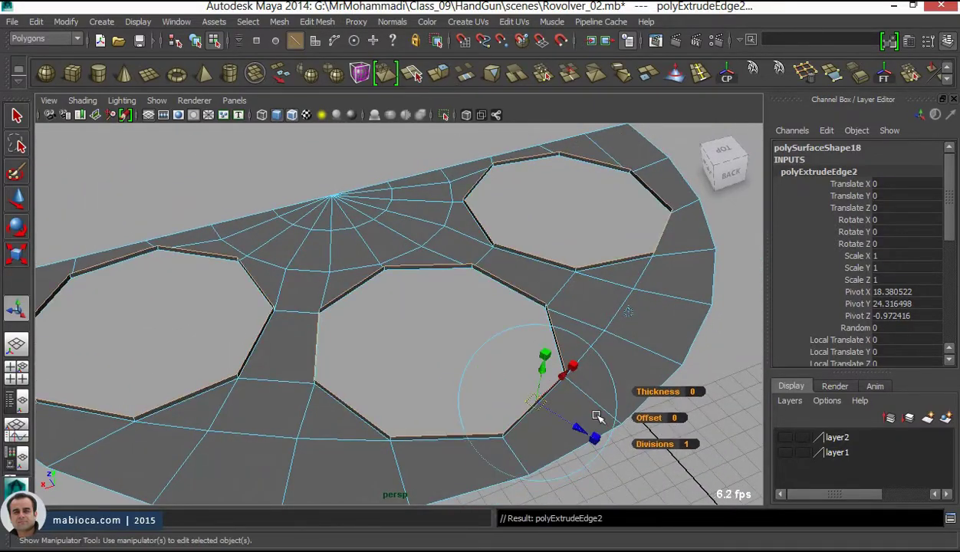
key(space)
key(space)
key(space)
key(ctrl+e)
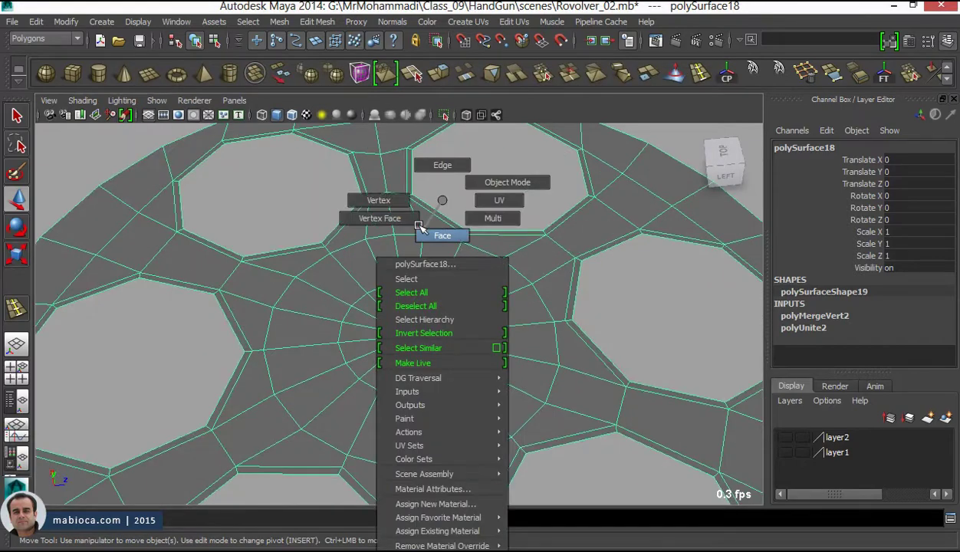
- Select the centre ring vertices of polySurface18 and check the Script Editor history
right_drag(485, 226, 485, 235)
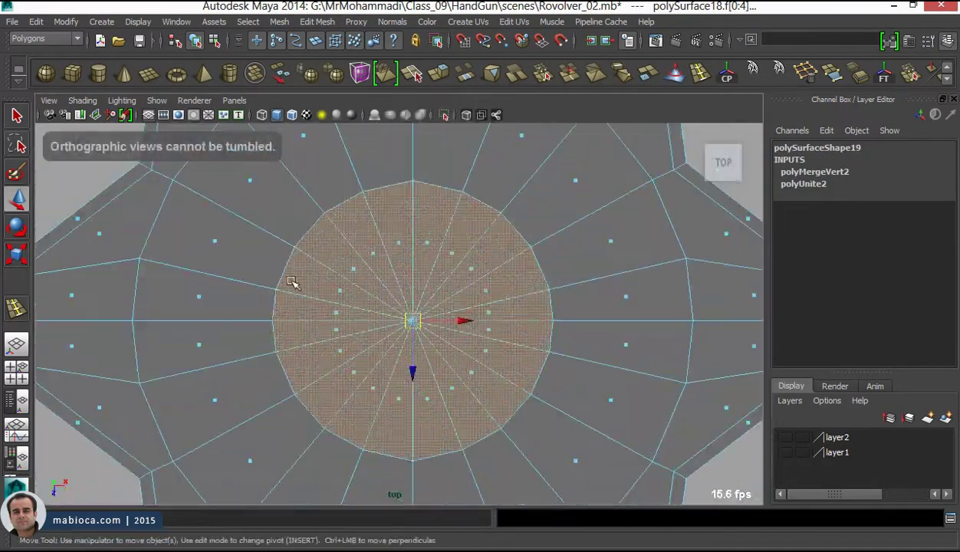
right_drag(407, 203, 343, 203)
drag(391, 303, 429, 338)
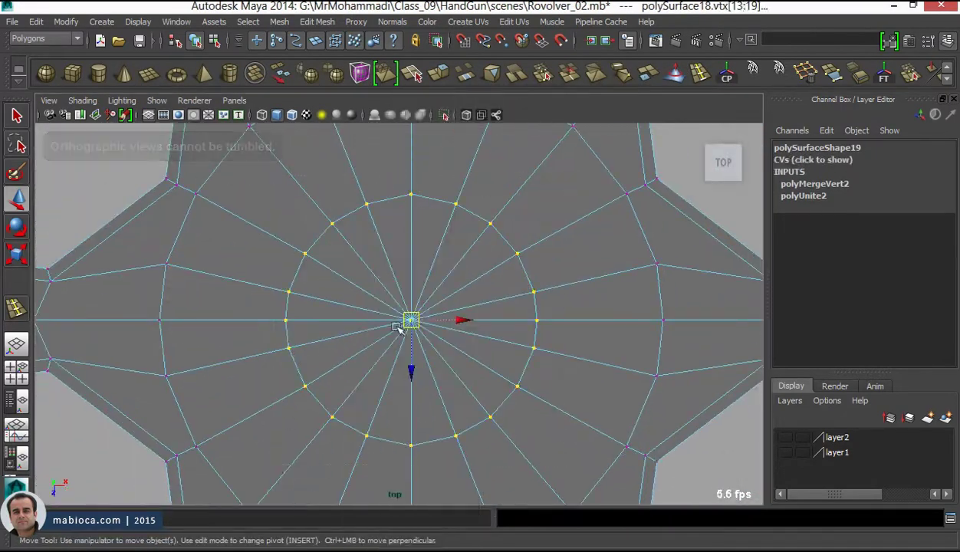
drag(387, 175, 460, 209)
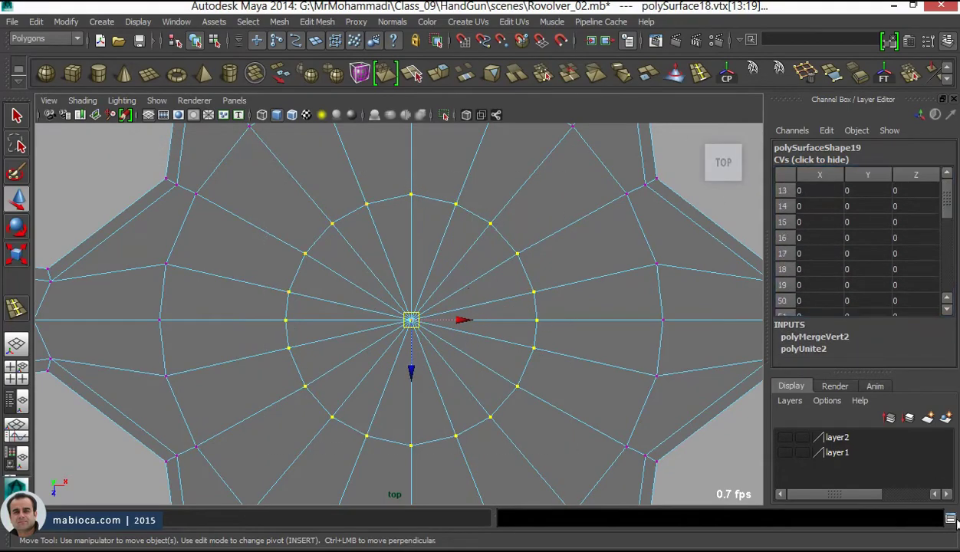
click(951, 519)
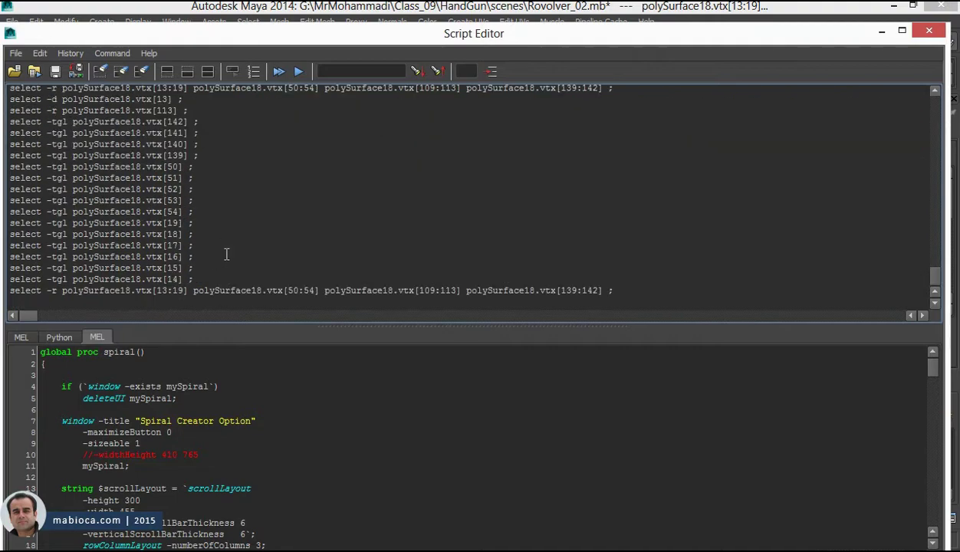
click(929, 31)
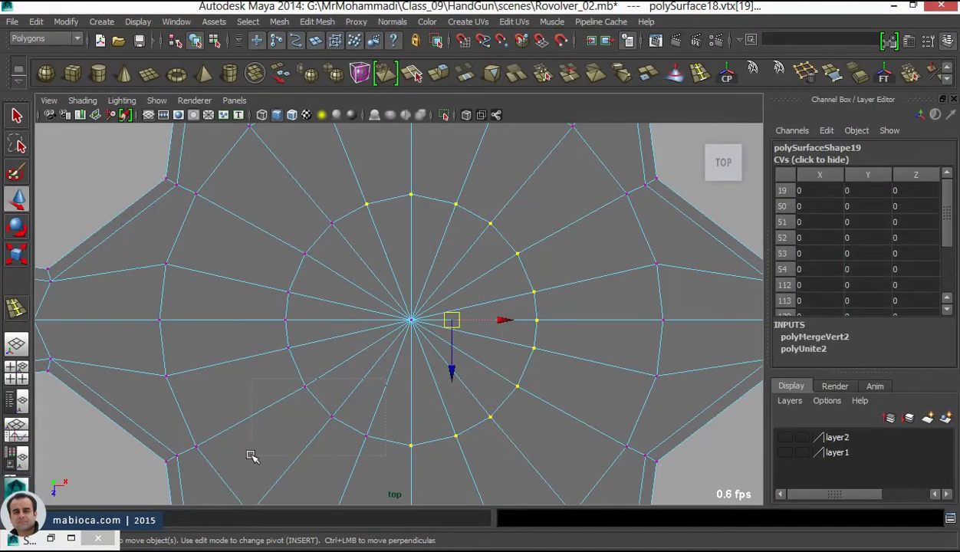
- Scale the 20-sided guide cylinder pCylinder5 down to 0.337 at the drum centre
scroll(518, 238, down, 3)
key(F8)
click(429, 326)
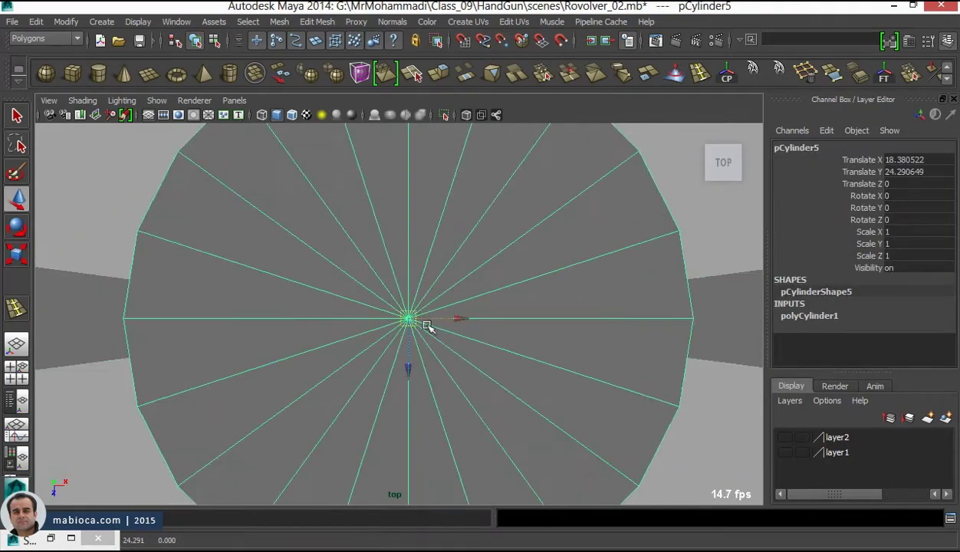
drag(429, 326, 387, 259)
scroll(389, 272, down, 2)
key(space)
key(space)
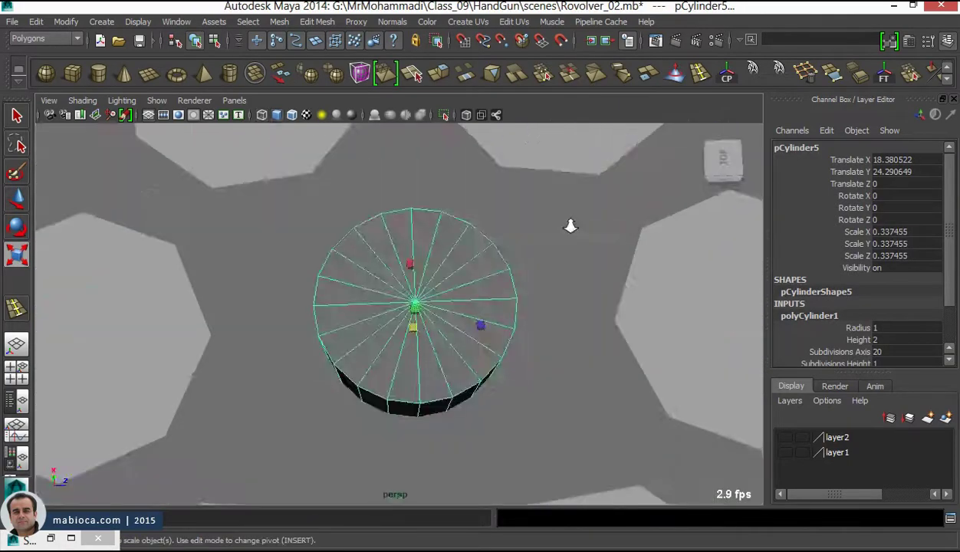
key(w)
alt+drag(572, 223, 673, 415)
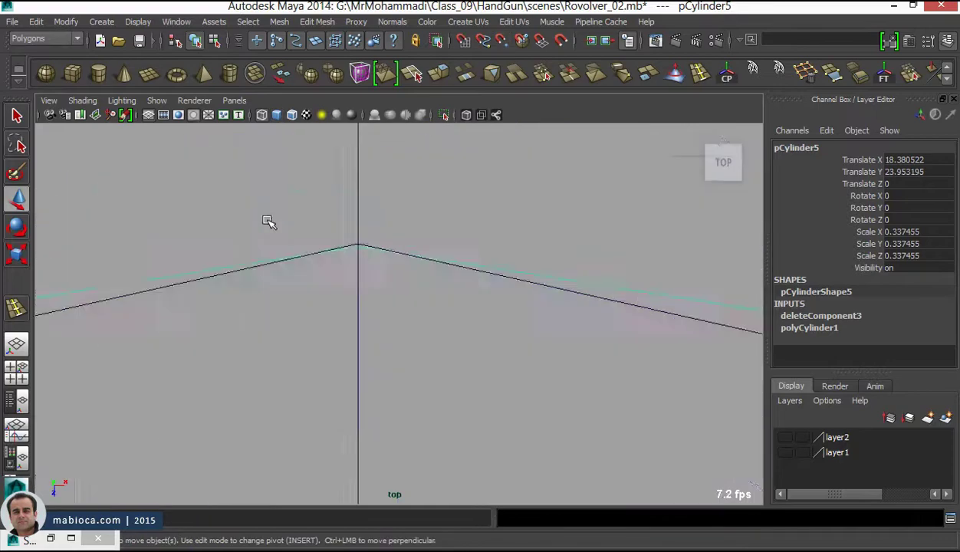
mouse_move(387, 200)
right_down()
mouse_move(388, 234)
mouse_move(323, 201)
right_up()
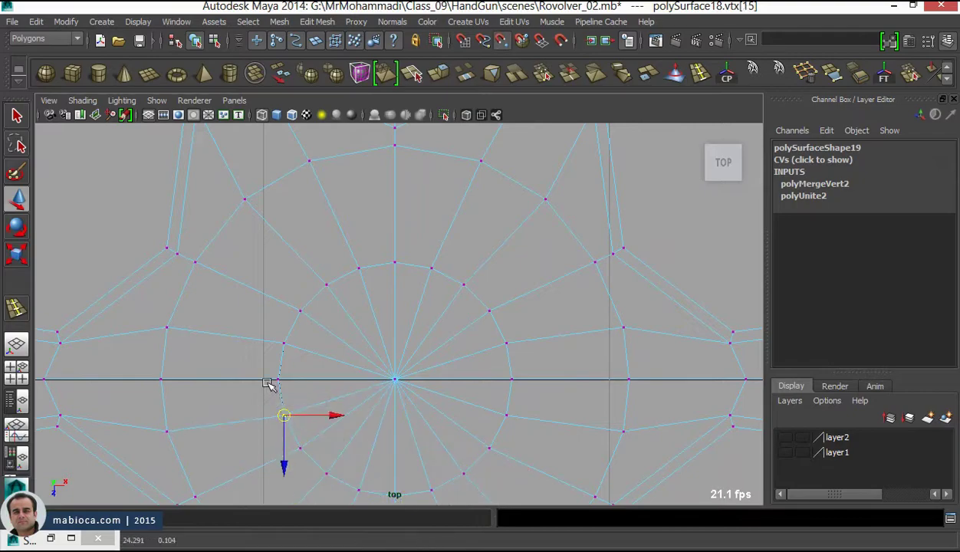
- Extrude the centre disc faces twice and delete them to open the centre hole
key(space)
key(space)
key(F8)
key(F11)
key(ctrl+e)
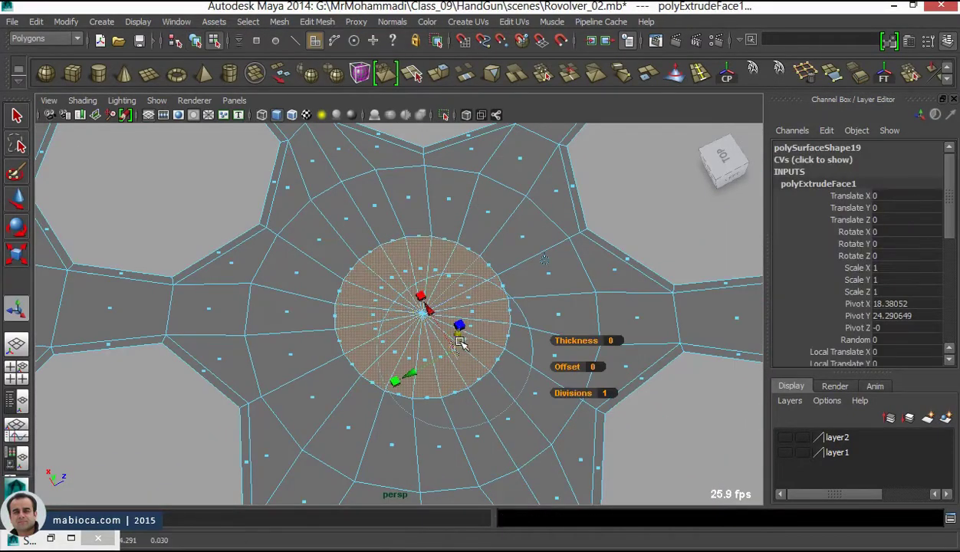
mouse_move(460, 343)
alt+mouse_down()
mouse_move(484, 291)
mouse_move(421, 329)
alt+mouse_up()
key(Delete)
scroll(458, 243, up, 3)
- Bevel the edge loop around the centre hole's rim
key(F10)
double_click(458, 245)
key(r)
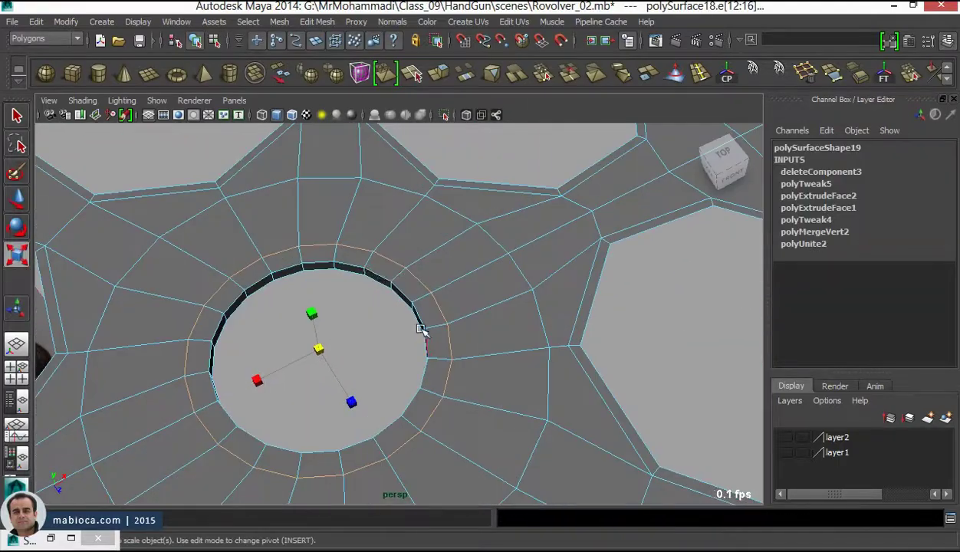
scroll(407, 381, down, 3)
mouse_move(407, 381)
alt+mouse_down()
mouse_move(364, 339)
mouse_move(722, 369)
alt+mouse_up()
scroll(414, 289, up, 3)
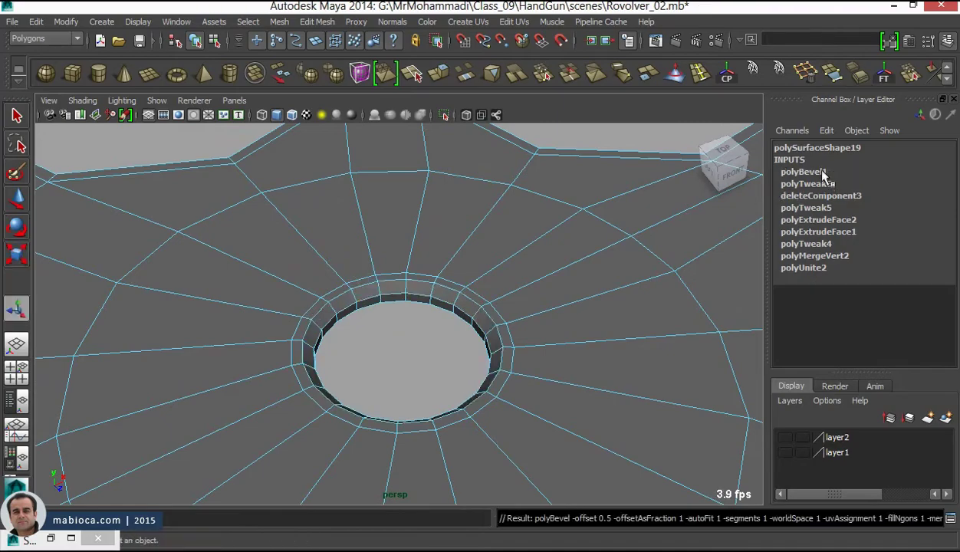
click(823, 174)
click(887, 196)
key(Return)
key(F8)
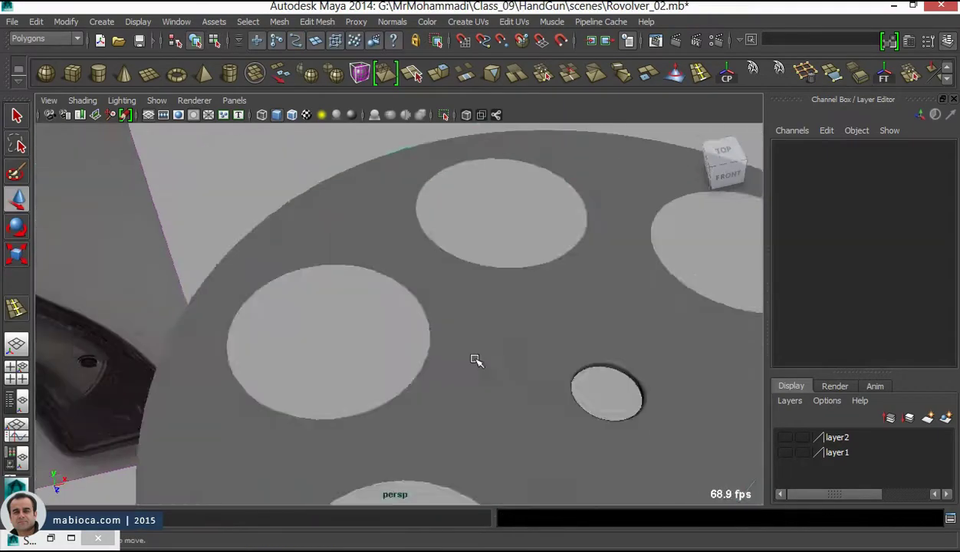
- Extrude the chamber hole edges into walls and bevel them
right_drag(561, 197, 569, 160)
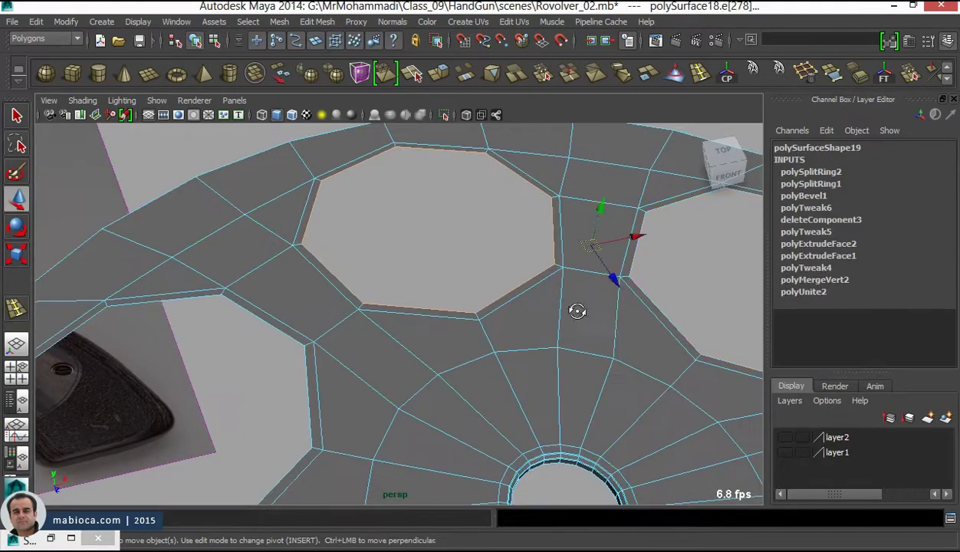
mouse_move(574, 310)
alt+mouse_down()
mouse_move(440, 353)
mouse_move(559, 299)
mouse_move(467, 408)
mouse_move(569, 435)
mouse_move(529, 261)
mouse_move(588, 220)
alt+mouse_up()
key(ctrl+e)
key(ctrl+z)
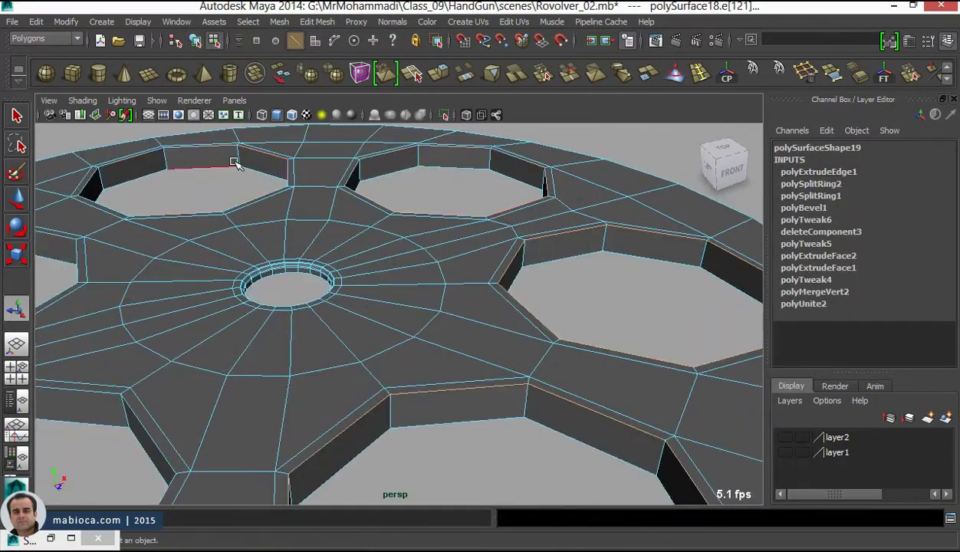
click(867, 76)
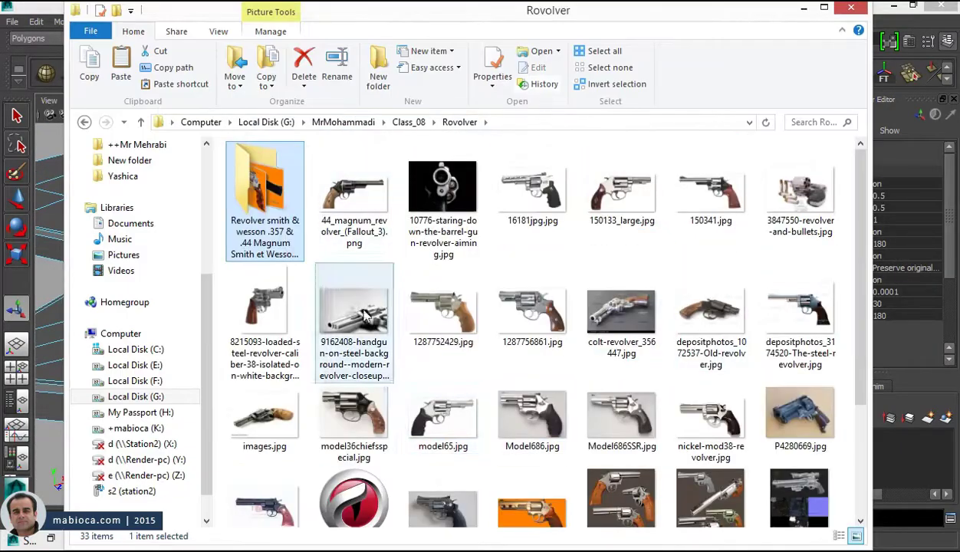
- Give polyBevel2 two segments to round the chamber hole edges
key(Escape)
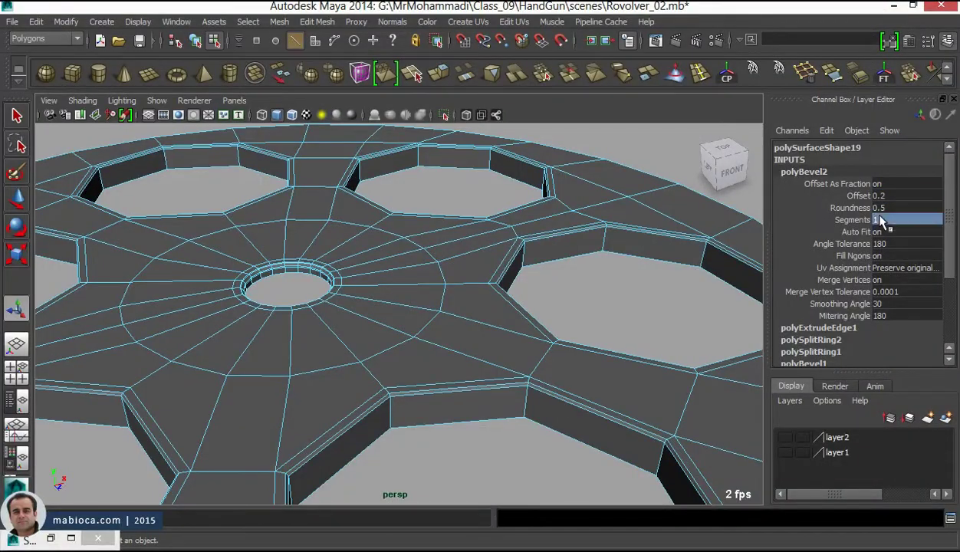
click(907, 219)
text(2)
key(Return)
scroll(644, 328, down, 5)
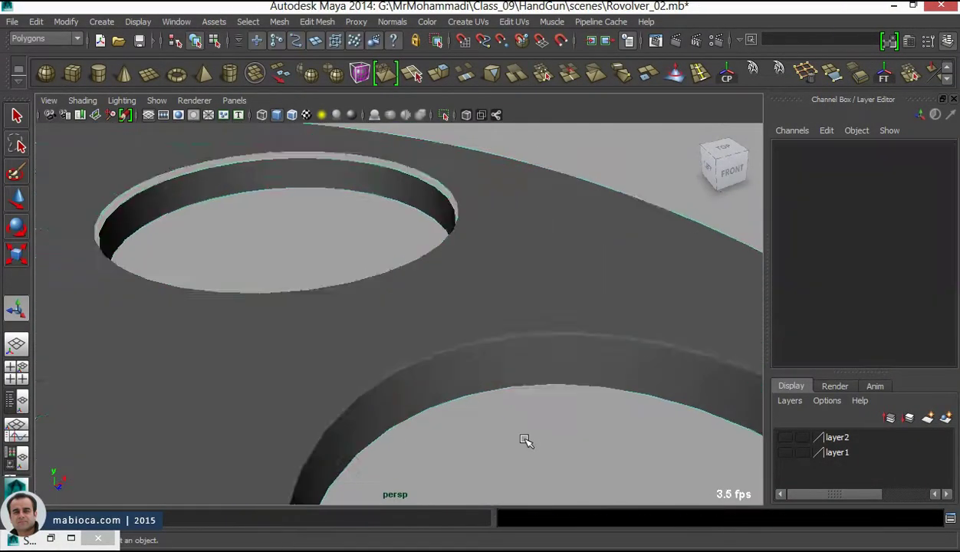
click(525, 438)
mouse_move(428, 293)
alt+mouse_down()
mouse_move(338, 336)
mouse_move(438, 420)
mouse_move(420, 314)
alt+mouse_up()
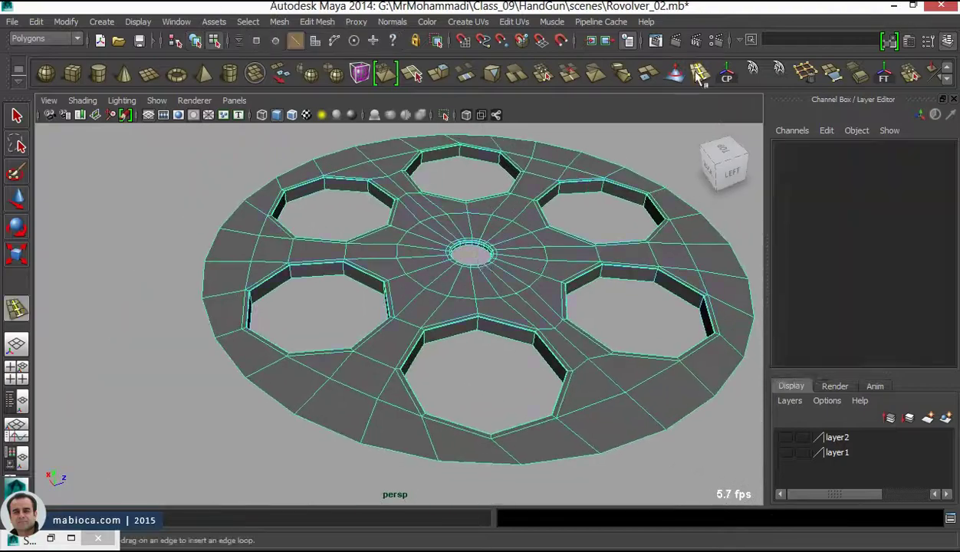
- Close the edge loop settings and switch to the Move tool for the cap
scroll(420, 314, up, 5)
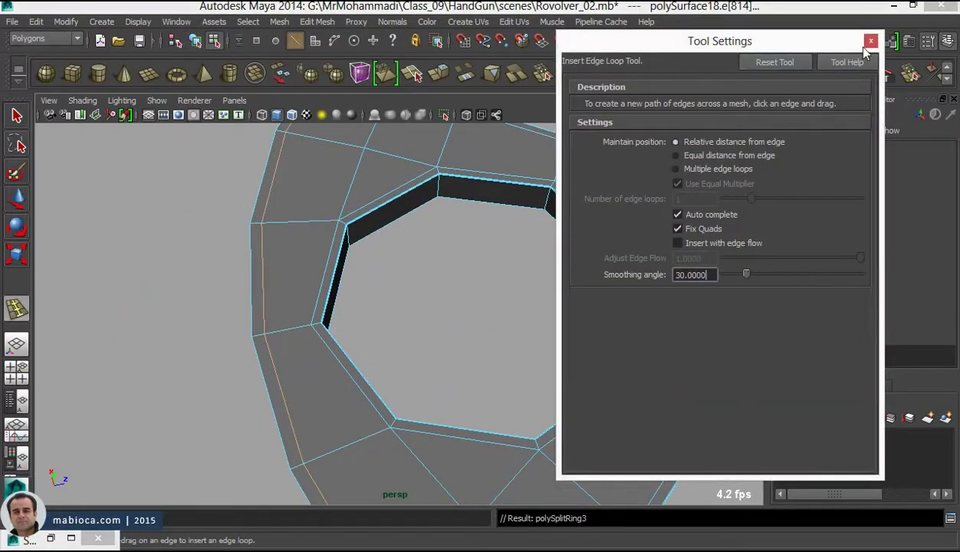
click(871, 40)
key(w)
scroll(440, 349, down, 5)
alt+drag(439, 349, 457, 276)
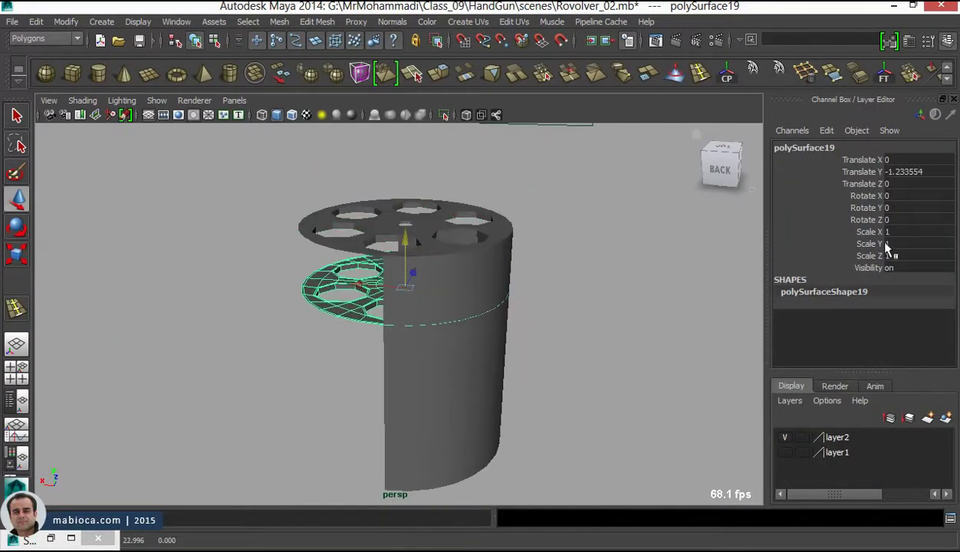
- Lower the holed cap down along the drum cylinder
drag(399, 340, 398, 368)
key(f)
alt+drag(399, 368, 569, 337)
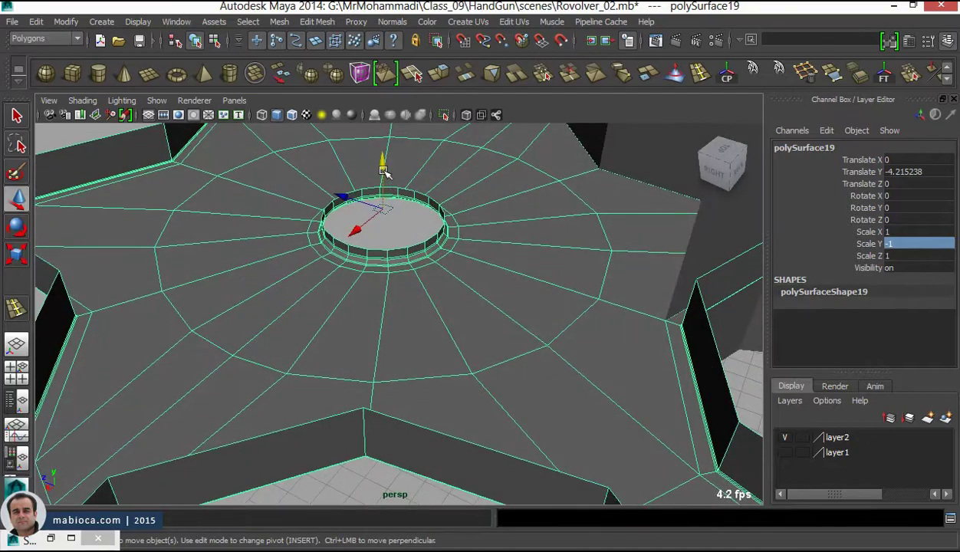
- Select both perforated wheels and combine them into one mesh
mouse_move(506, 315)
alt+mouse_down()
mouse_move(553, 338)
mouse_move(459, 278)
alt+mouse_up()
scroll(413, 253, down, 5)
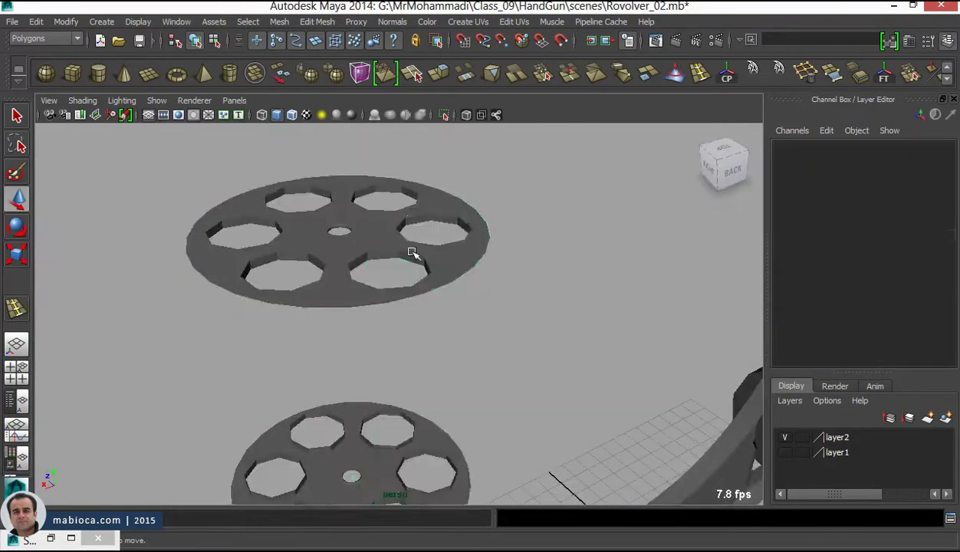
click(353, 460)
shift+click(414, 253)
click(414, 73)
- Insert edge loops on the tall cylinders of the combined drum
scroll(488, 278, down, 5)
scroll(374, 376, down, 3)
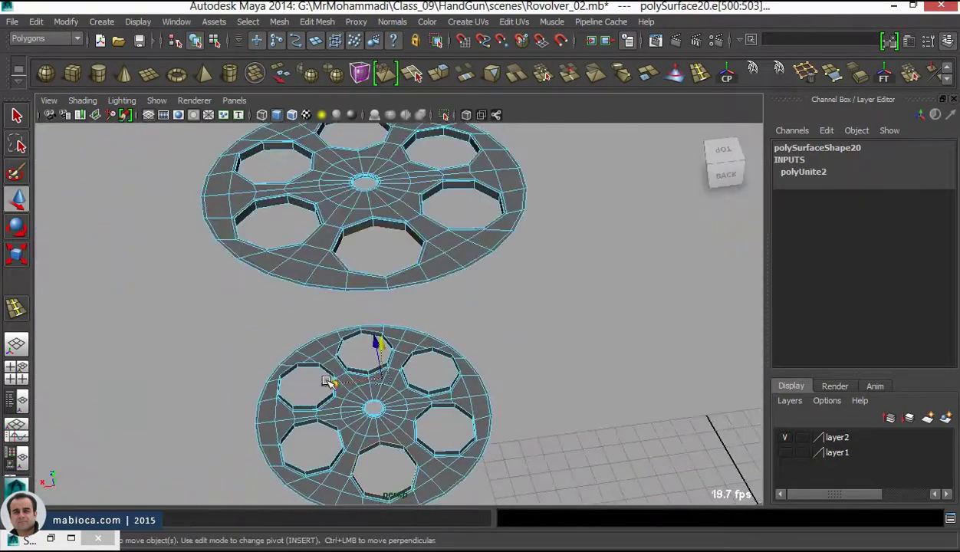
alt+drag(328, 381, 385, 354)
alt+drag(208, 399, 366, 195)
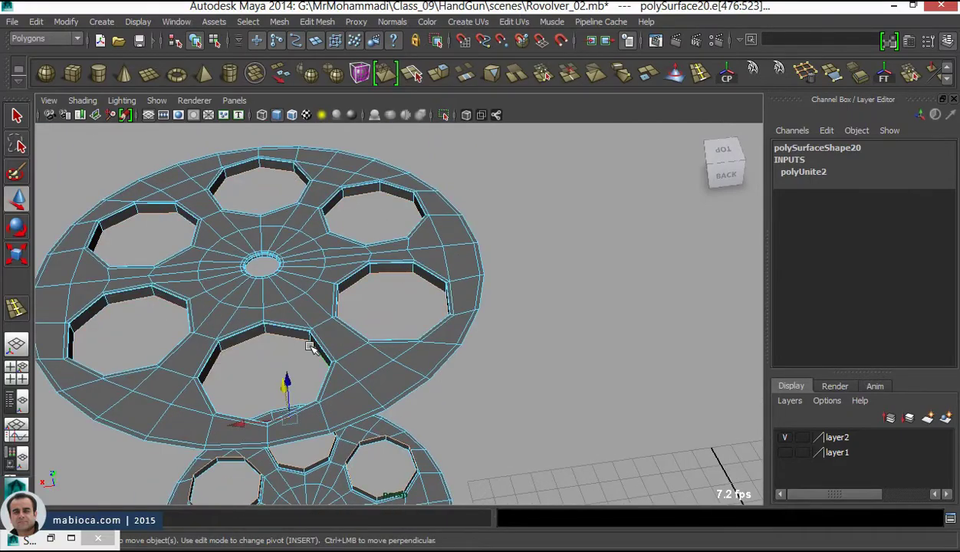
alt+drag(309, 347, 349, 297)
scroll(341, 274, up, 5)
scroll(443, 286, down, 3)
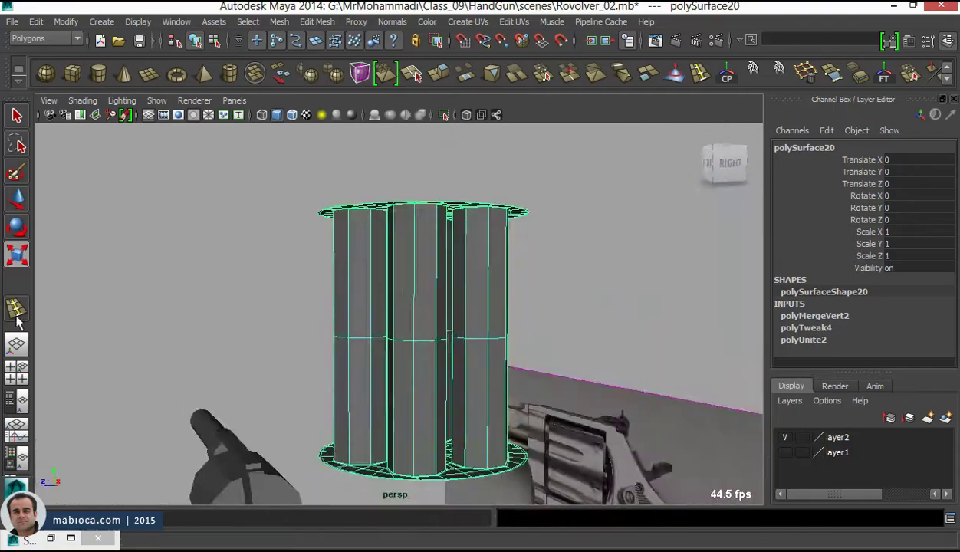
mouse_move(467, 270)
mouse_down()
mouse_move(499, 262)
mouse_move(409, 299)
mouse_up()
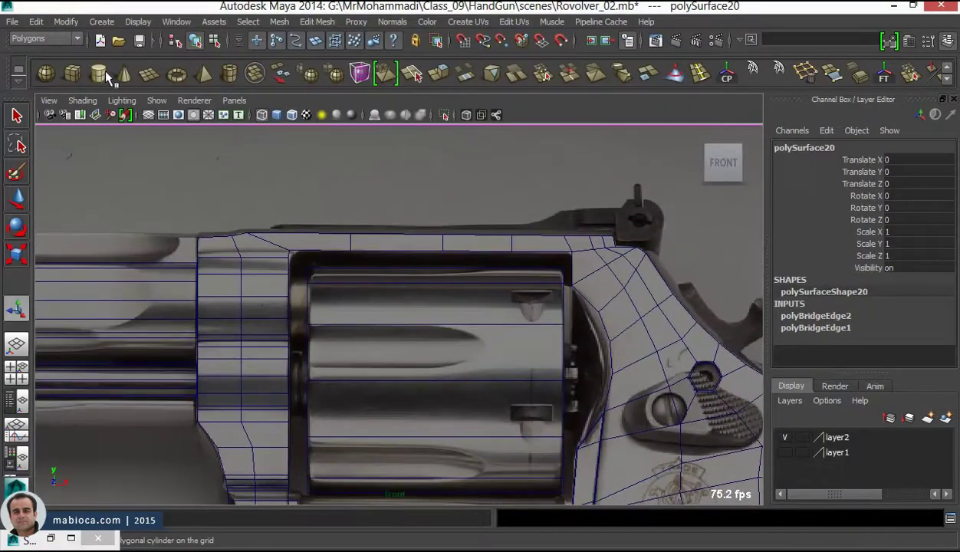
- Create a new polygon cylinder and move it onto the revolver drum
click(98, 72)
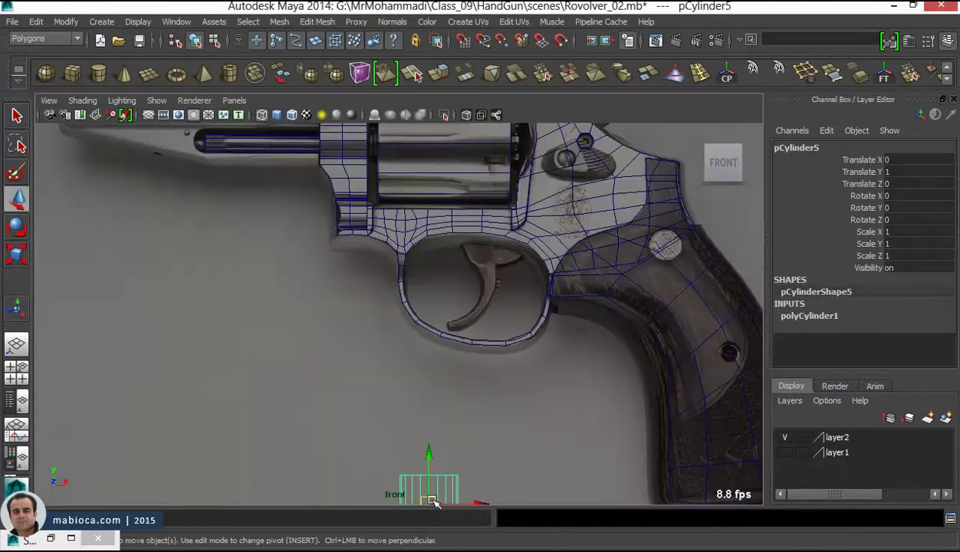
drag(417, 488, 484, 393)
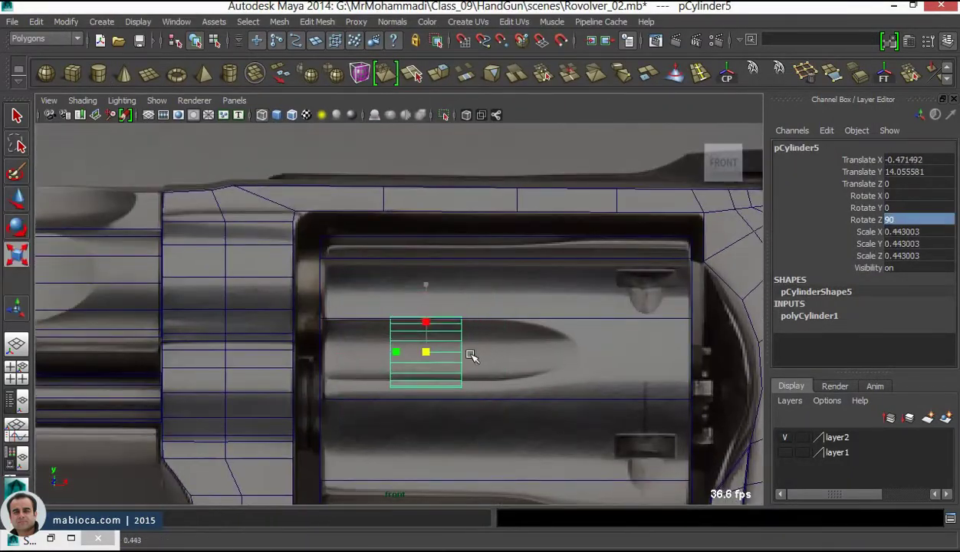
scroll(478, 332, up, 2)
scroll(454, 357, up, 3)
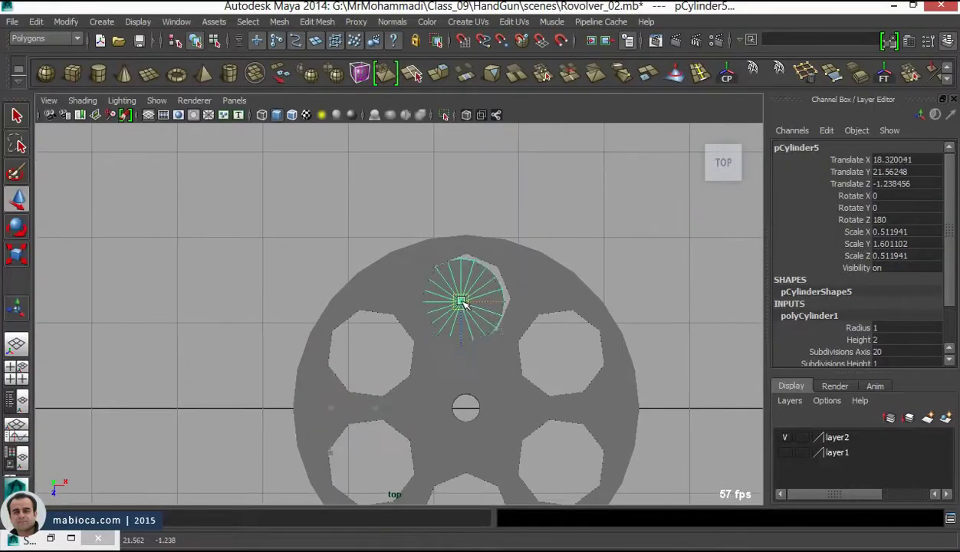
- Reduce pCylinder5 to 8 sides while viewing in wireframe
key(4)
scroll(386, 332, up, 5)
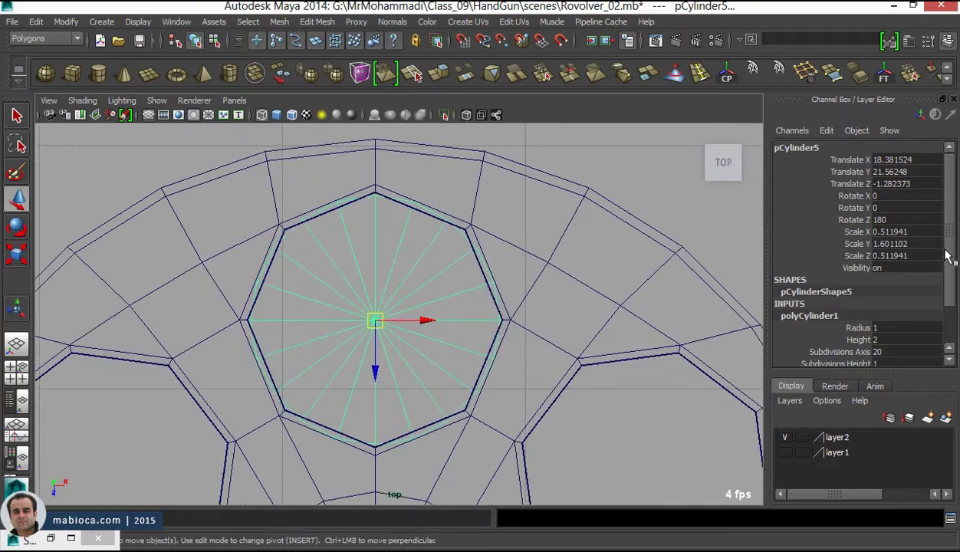
scroll(897, 307, down, 1)
double_click(898, 300)
text(8)
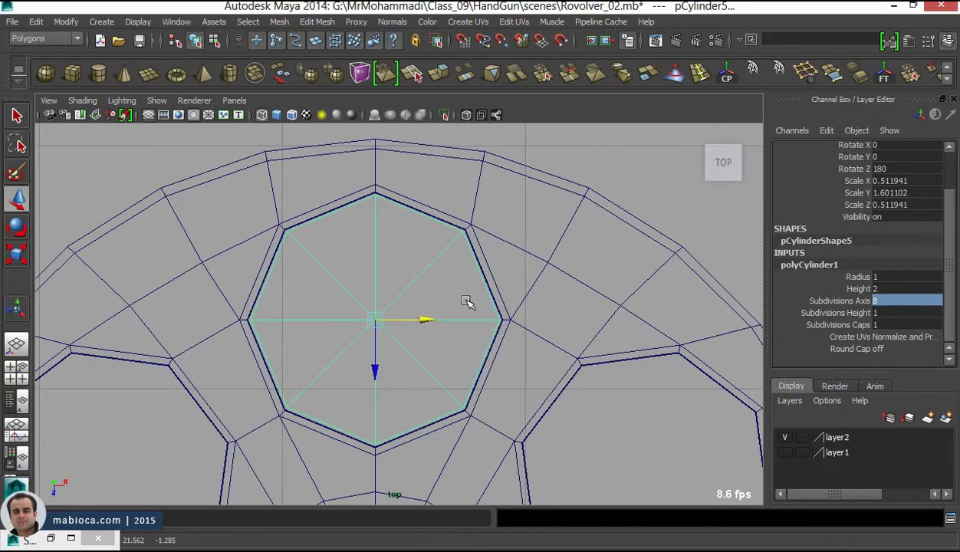
scroll(466, 301, down, 5)
- Select the combined wheel mesh and bring up the Display options
alt+middle_drag(421, 257, 381, 201)
click(381, 224)
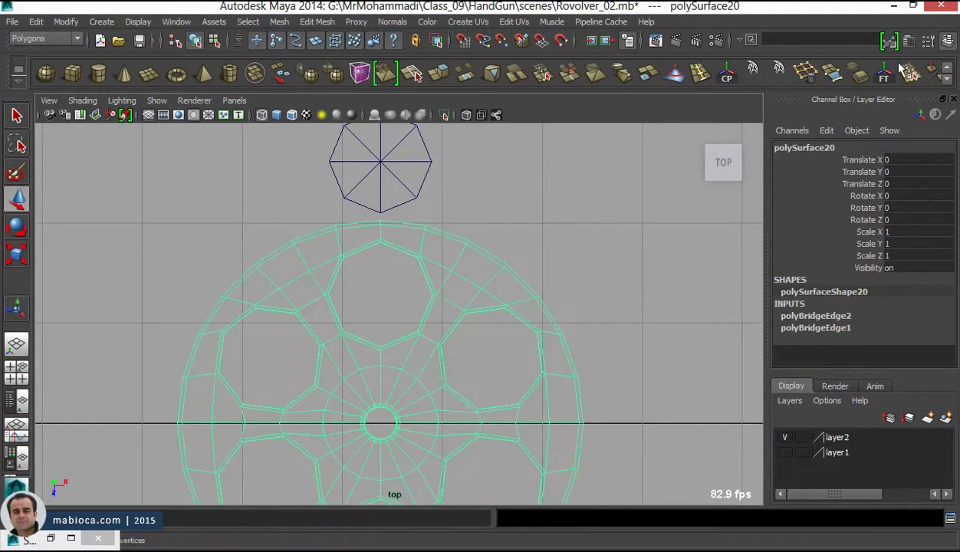
click(138, 21)
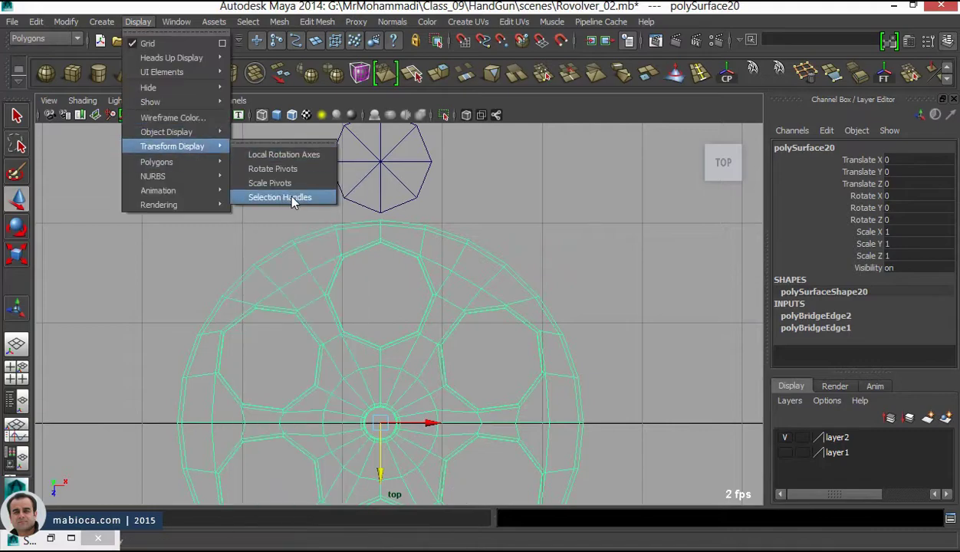
- Rotate the small cutter cylinder to -30 on Y
click(285, 197)
key(ctrl+z)
key(e)
alt+middle_drag(305, 311, 375, 300)
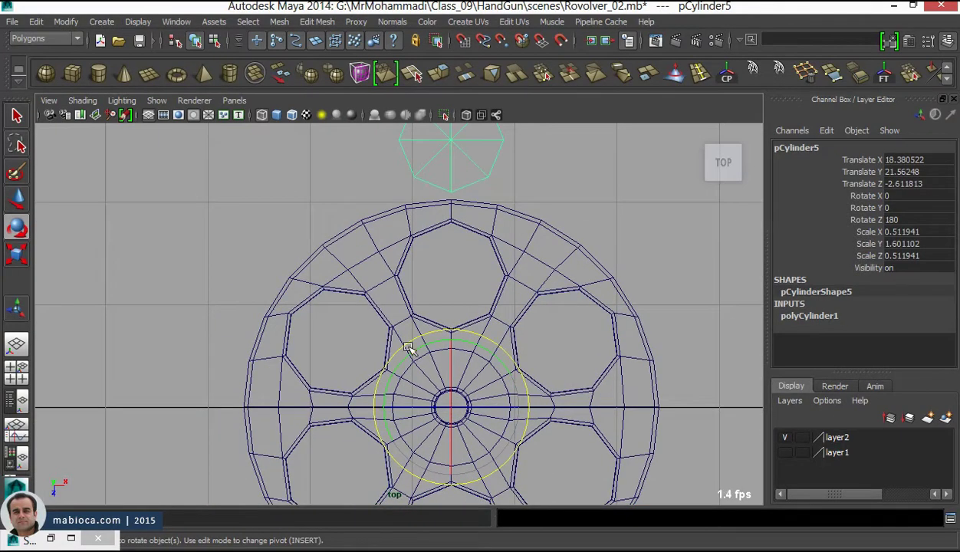
text(-30)
key(Return)
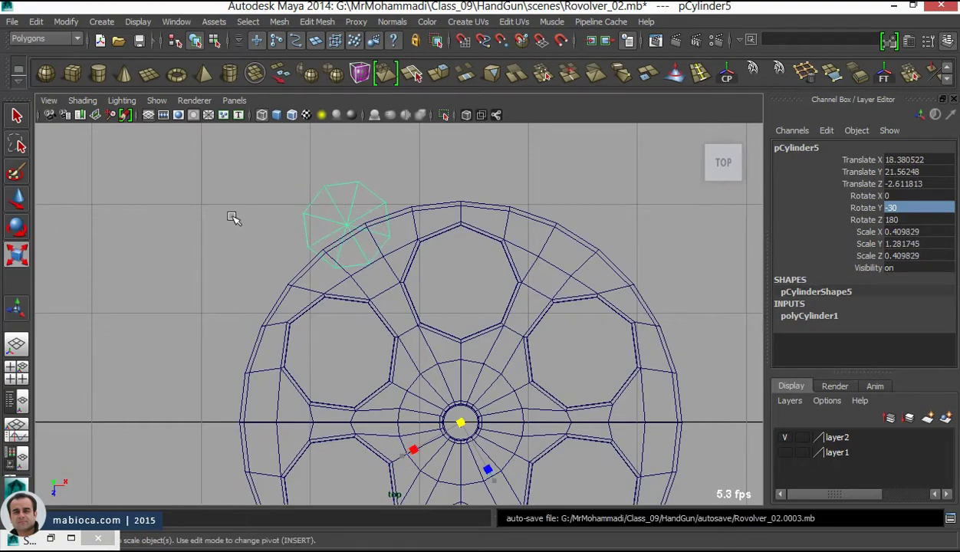
- Zoom in and reselect the original cutter cylinder
scroll(454, 281, up, 2)
scroll(401, 284, up, 2)
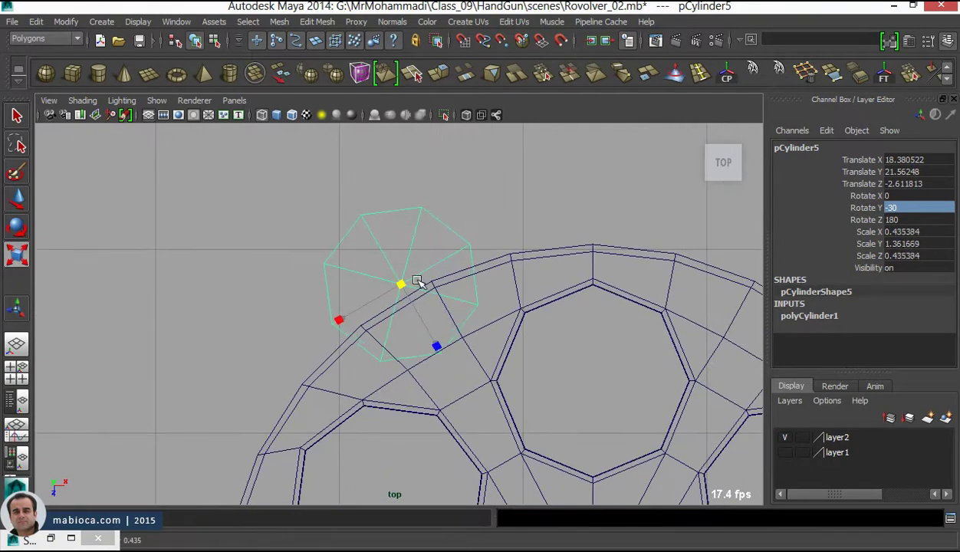
scroll(460, 315, down, 2)
key(e)
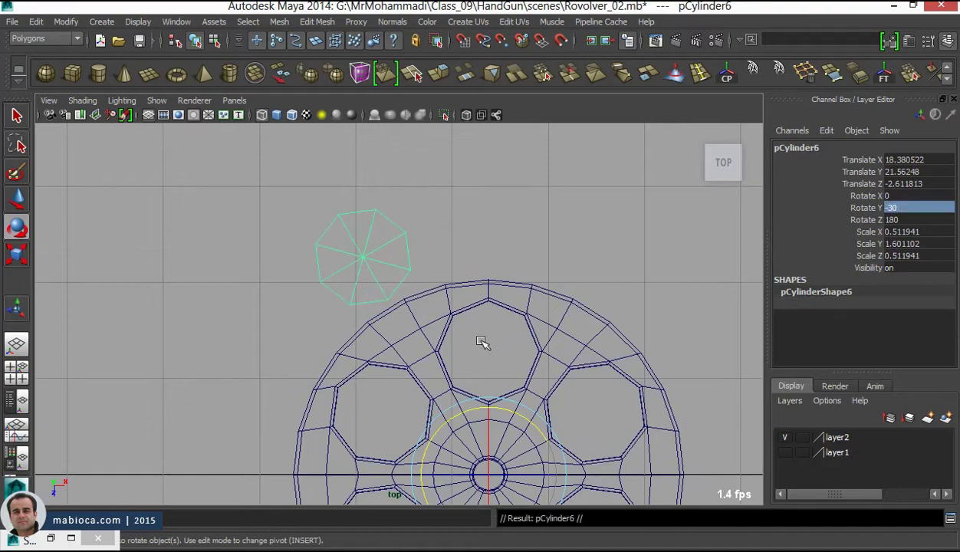
scroll(355, 239, up, 1)
click(355, 239)
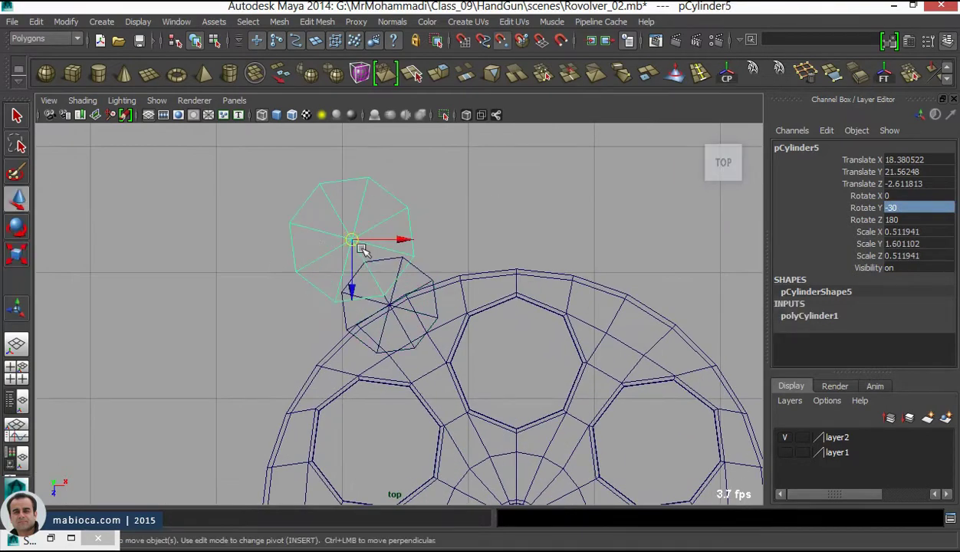
scroll(361, 249, up, 4)
scroll(398, 305, down, 5)
scroll(488, 356, up, 2)
click(489, 356)
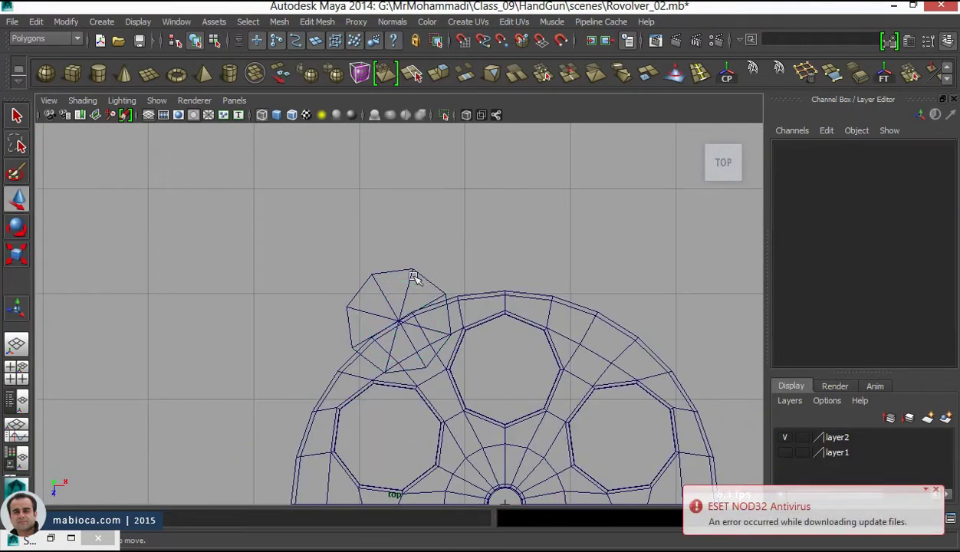
click(414, 278)
scroll(337, 293, up, 2)
scroll(200, 315, up, 2)
- Give the cutter cylinder 12 sides
key(ctrl+shift+t)
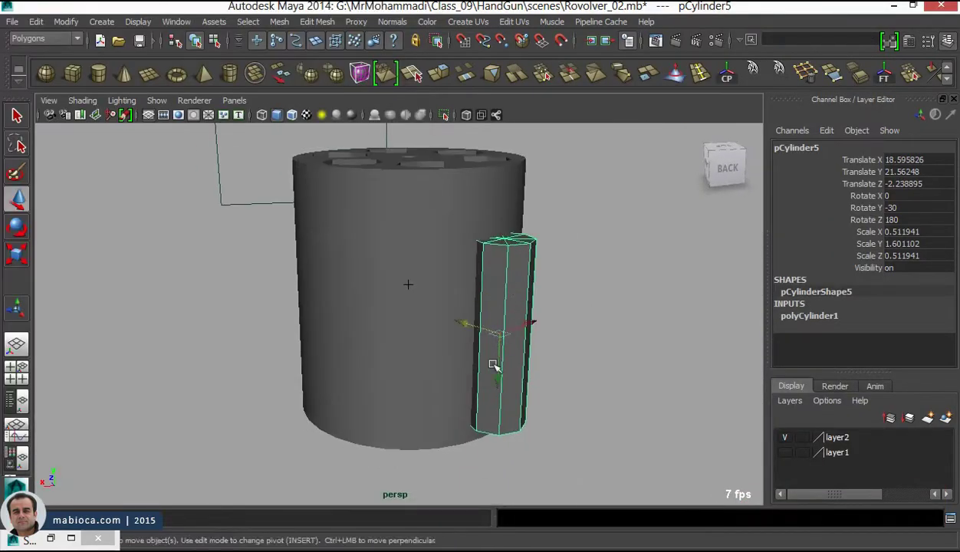
alt+drag(493, 365, 488, 318)
scroll(407, 335, up, 3)
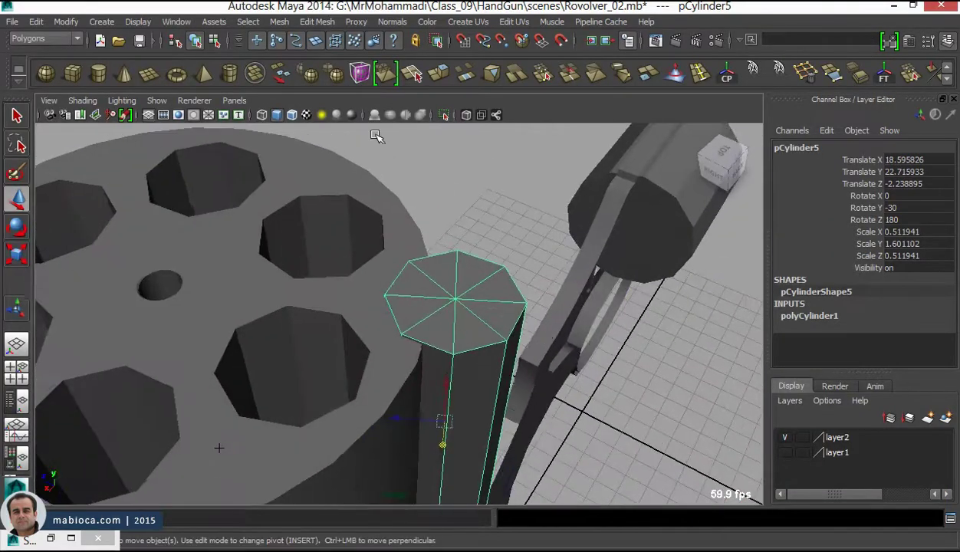
alt+drag(407, 334, 375, 230)
click(809, 315)
click(899, 351)
text(12)
key(Return)
- Nudge the cutter cylinder over the drum's rim in the top view
alt+drag(483, 364, 407, 300)
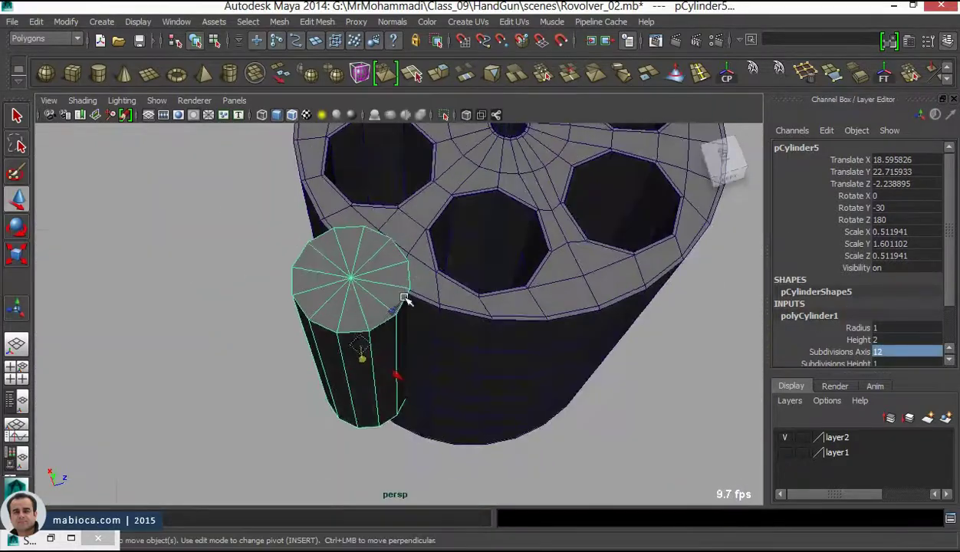
key(space)
drag(375, 240, 387, 286)
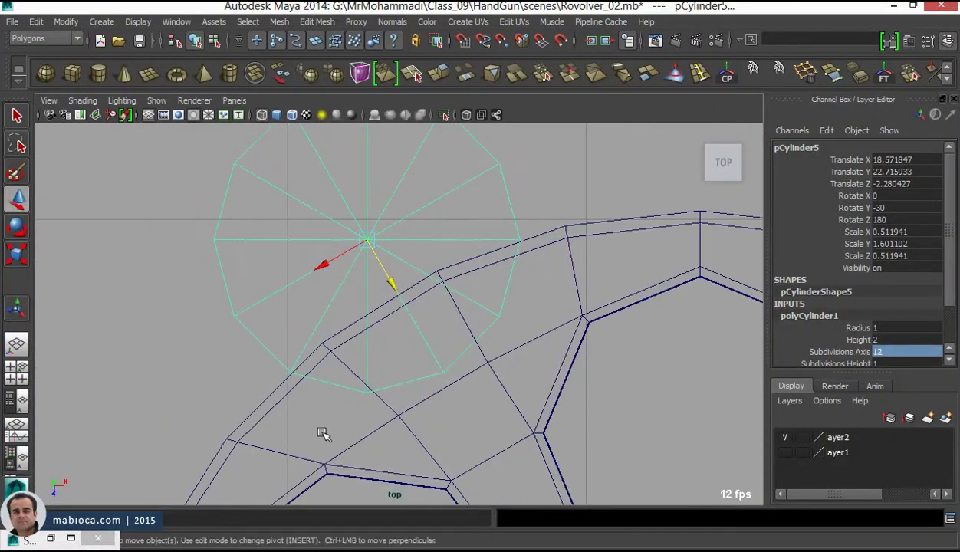
key(space)
- Face the cylinder's side and start inserting edge loops on it
alt+drag(521, 192, 561, 178)
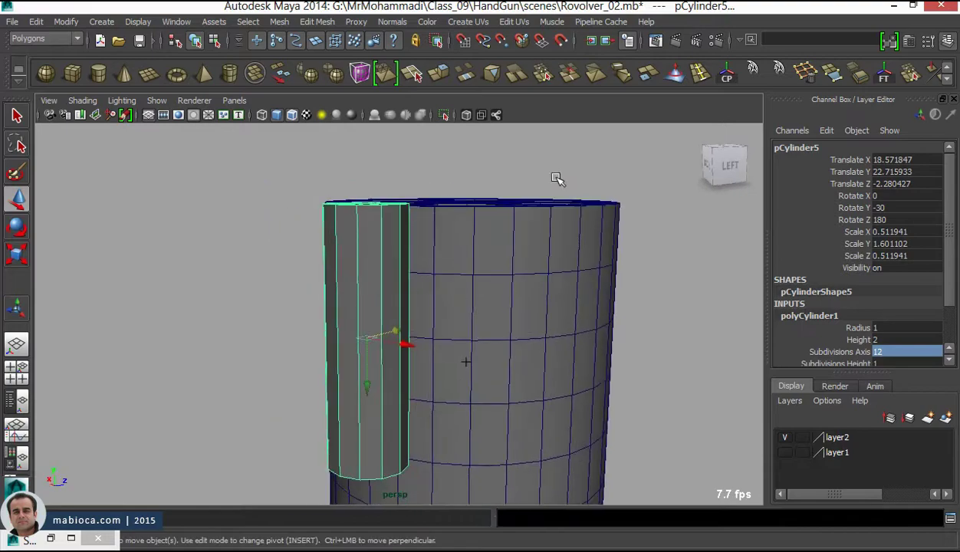
scroll(586, 336, up, 3)
key(ctrl+z)
click(17, 309)
- Insert three edge loops on the cutter cylinder
click(339, 326)
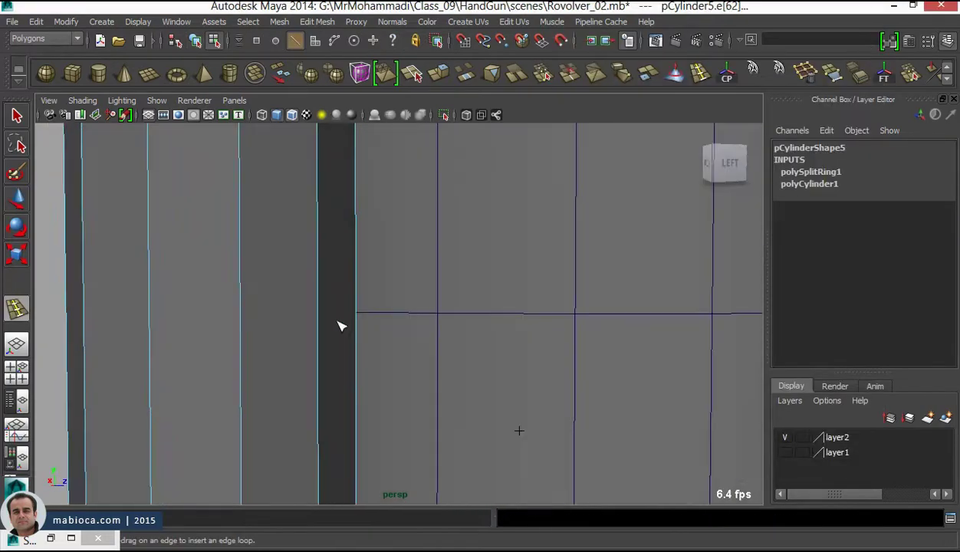
click(343, 386)
click(342, 386)
mouse_move(343, 386)
alt+mouse_down()
mouse_move(360, 301)
mouse_move(475, 198)
alt+mouse_up()
- Check the cutter in the four-view layout, frame the drum, and save as Rovolver_03
key(w)
key(F11)
scroll(275, 216, down, 3)
key(space)
key(space)
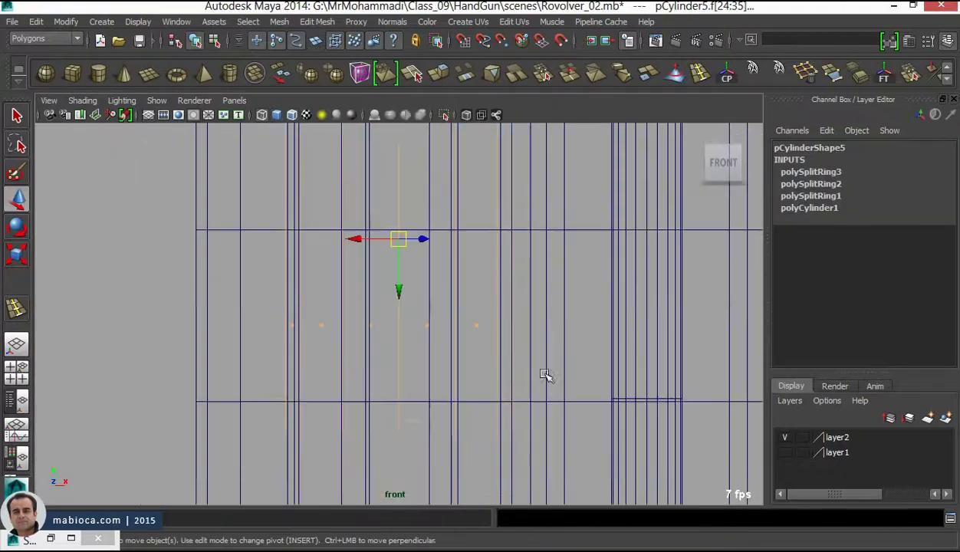
key(space)
alt+drag(583, 230, 534, 220)
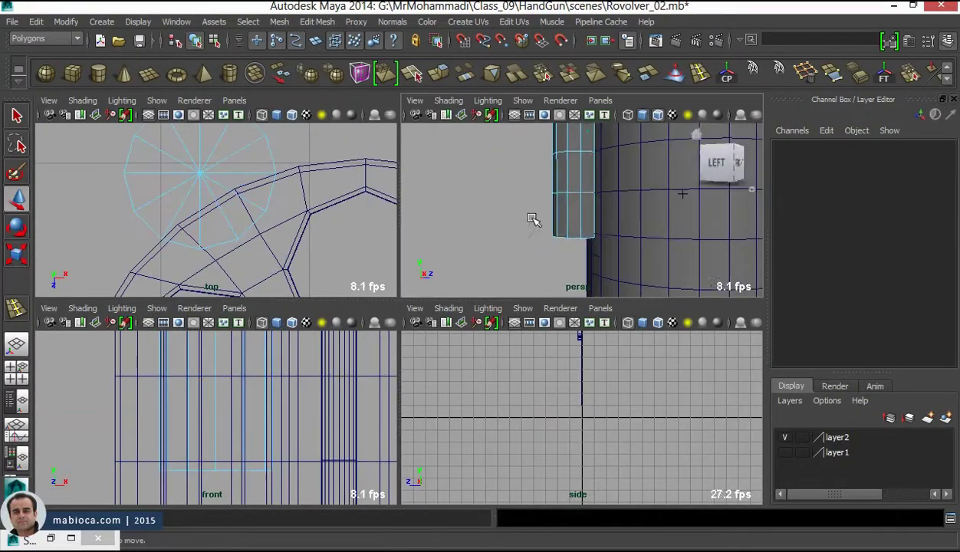
key(space)
click(454, 349)
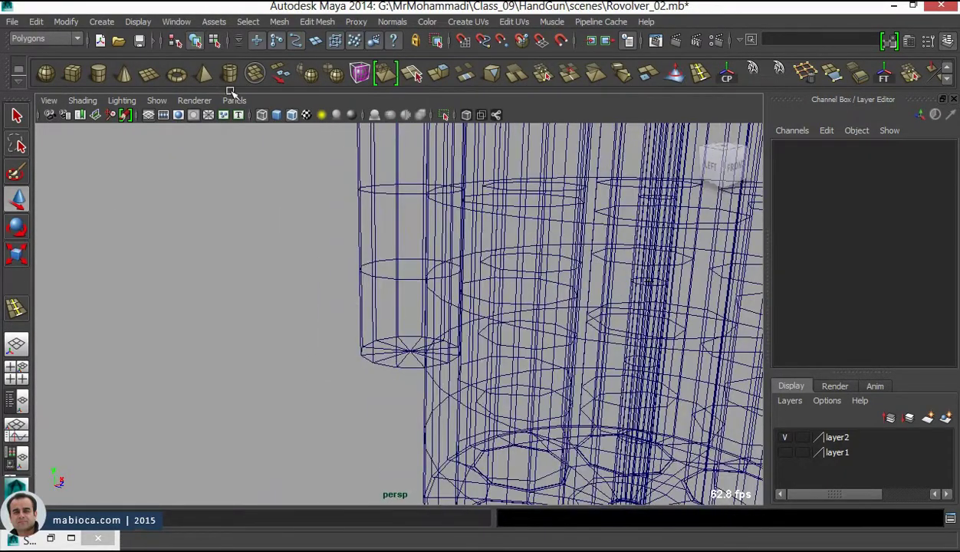
key(f)
key(ctrl+shift+s)
key(Return)
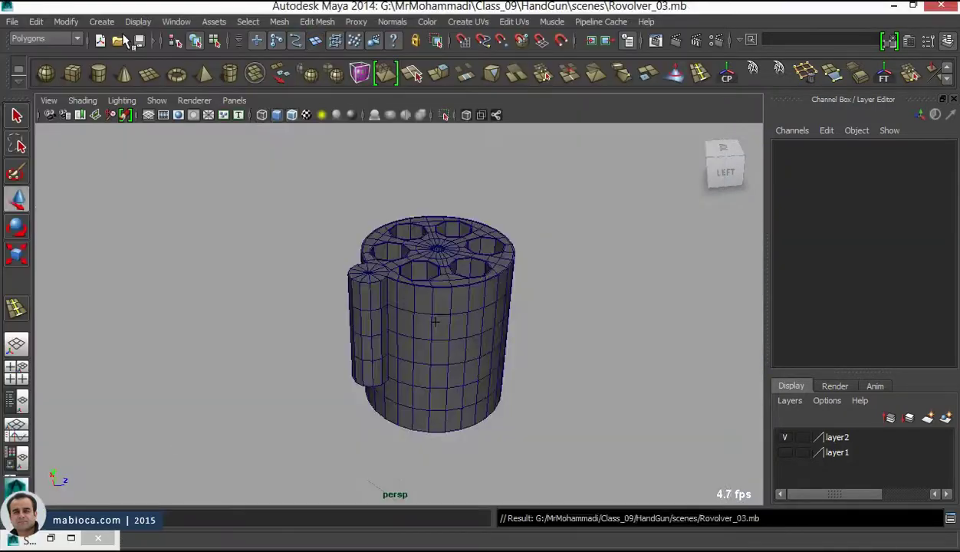
- Select a column of faces on the cutter cylinder
click(379, 332)
scroll(380, 332, up, 3)
right_click(341, 236)
mouse_move(322, 222)
mouse_down()
mouse_move(372, 462)
mouse_move(501, 257)
mouse_up()
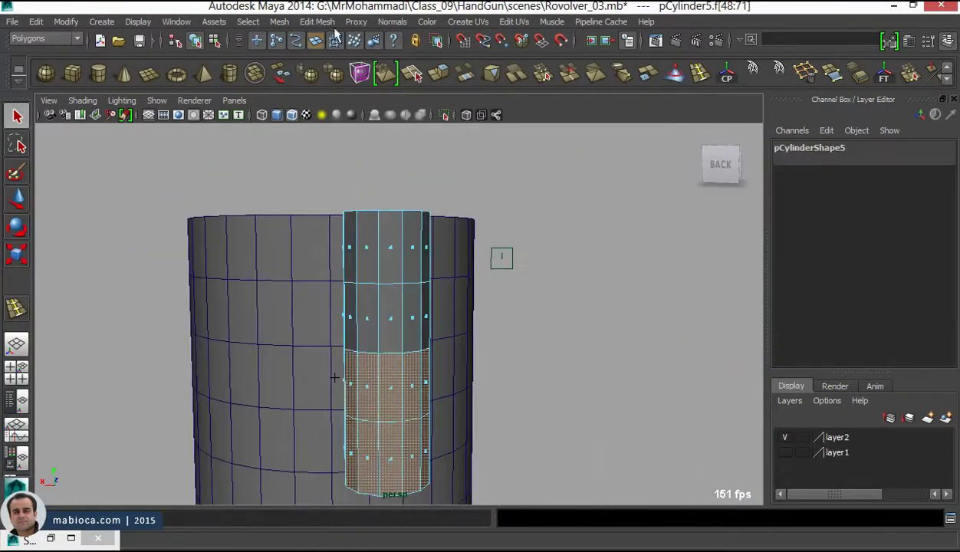
- Subdivide the selected faces, add a bend deformer, and lower its curvature to 16
click(310, 22)
click(491, 193)
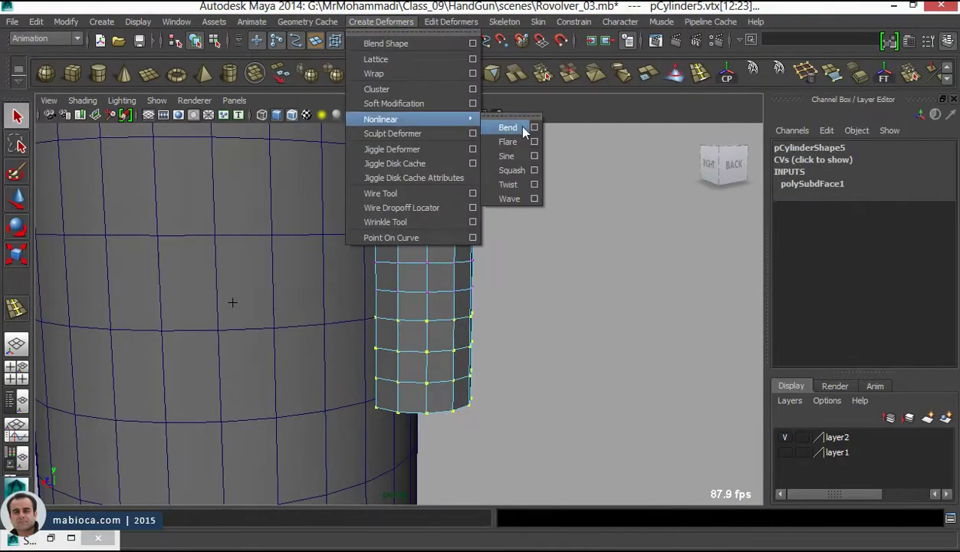
click(508, 127)
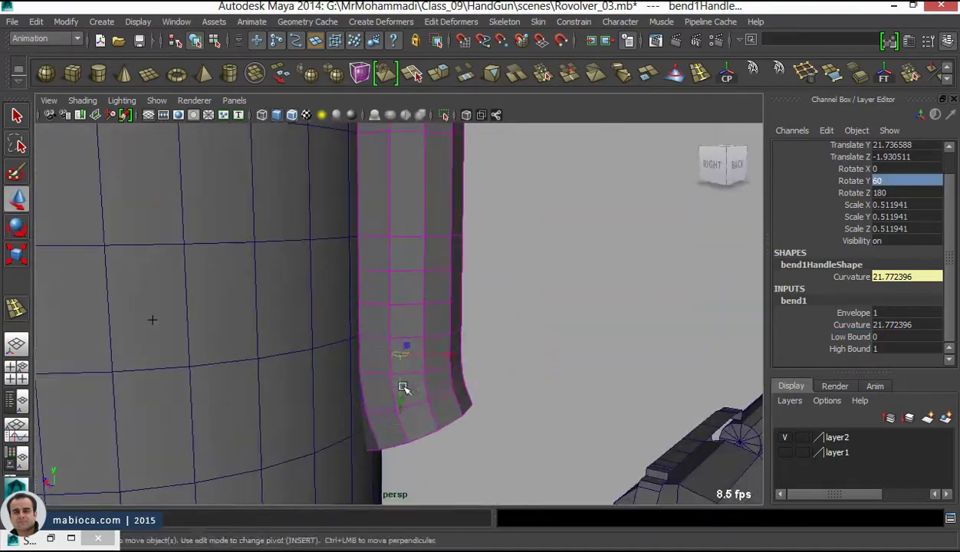
mouse_move(422, 396)
alt+mouse_down()
mouse_move(429, 360)
mouse_move(515, 407)
mouse_move(395, 223)
mouse_move(464, 398)
mouse_move(350, 257)
mouse_move(396, 310)
mouse_move(501, 299)
alt+mouse_up()
mouse_move(606, 309)
alt+mouse_down()
mouse_move(564, 252)
mouse_move(923, 330)
alt+mouse_up()
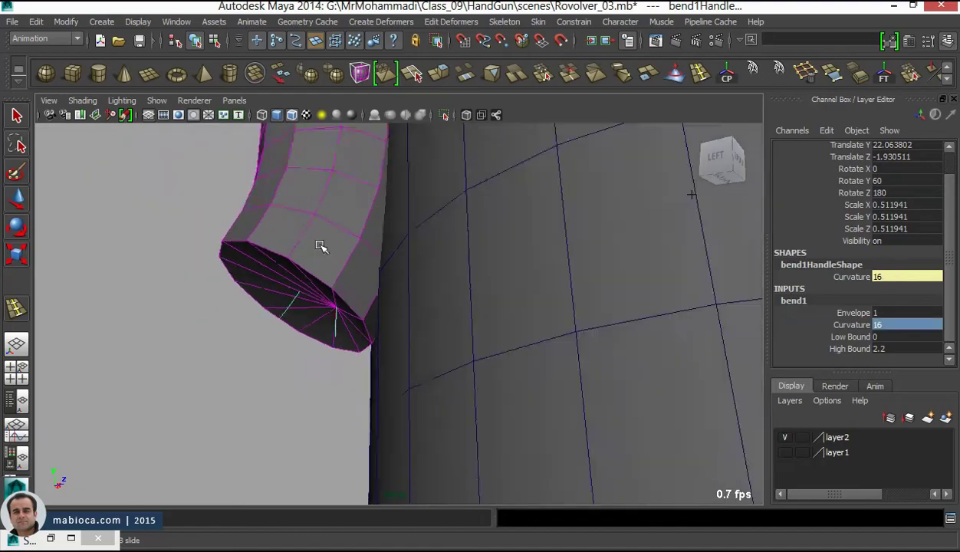
- Select the bent cutter's edge ring, then reselect the cutter as a whole object
alt+drag(319, 243, 296, 349)
click(433, 270)
right_drag(446, 200, 446, 253)
click(447, 253)
alt+drag(446, 253, 410, 254)
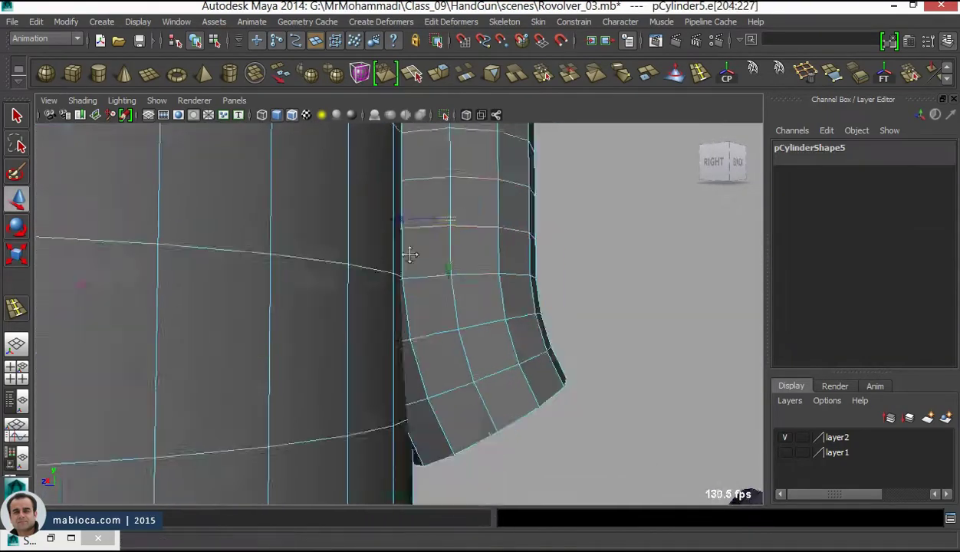
alt+drag(576, 202, 365, 219)
key(F8)
click(347, 208)
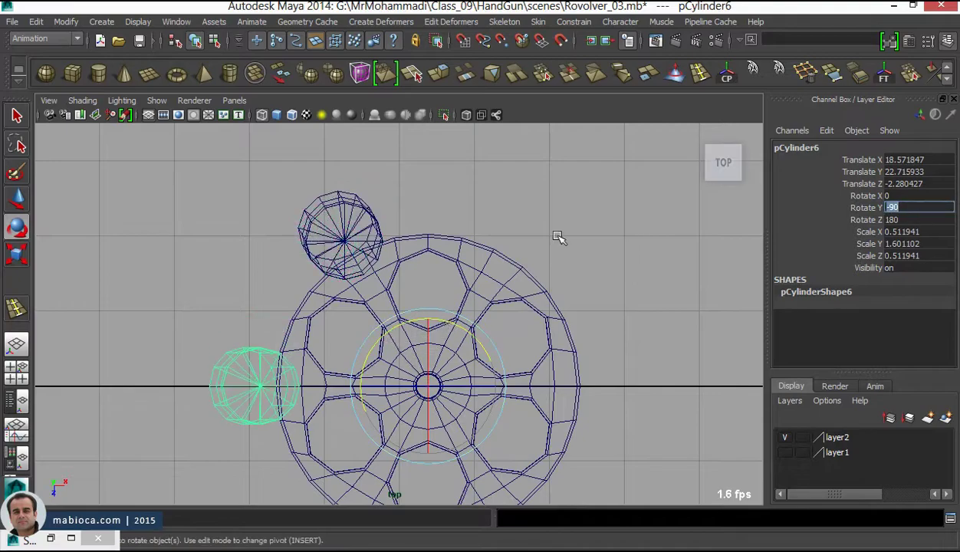
- Boolean-subtract the bent cutter cylinders from the drum, producing fluted polySurface22
mouse_move(197, 247)
alt+mouse_down()
mouse_move(414, 251)
mouse_move(536, 283)
mouse_move(315, 205)
alt+mouse_up()
click(315, 206)
mouse_move(434, 286)
alt+mouse_down()
mouse_move(513, 240)
mouse_move(497, 295)
alt+mouse_up()
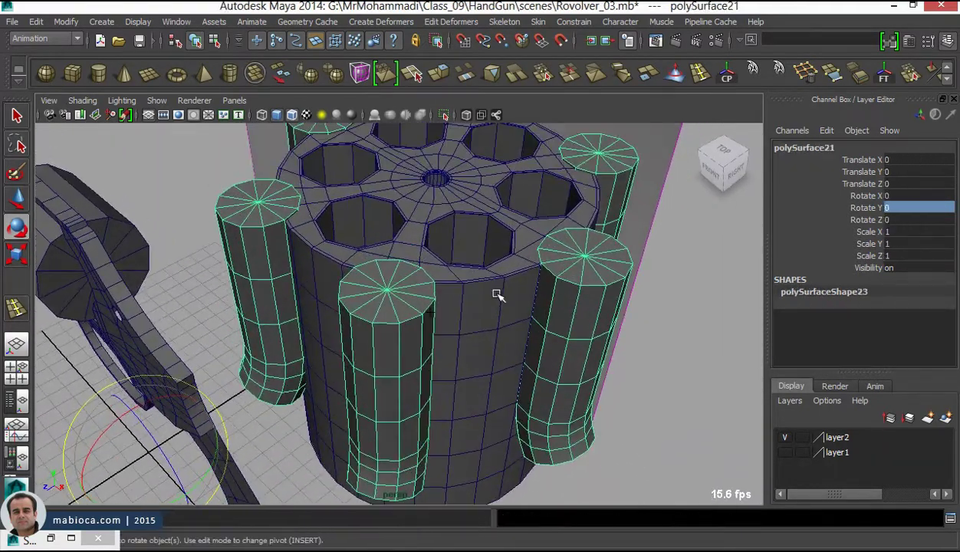
click(628, 119)
alt+drag(613, 214, 634, 226)
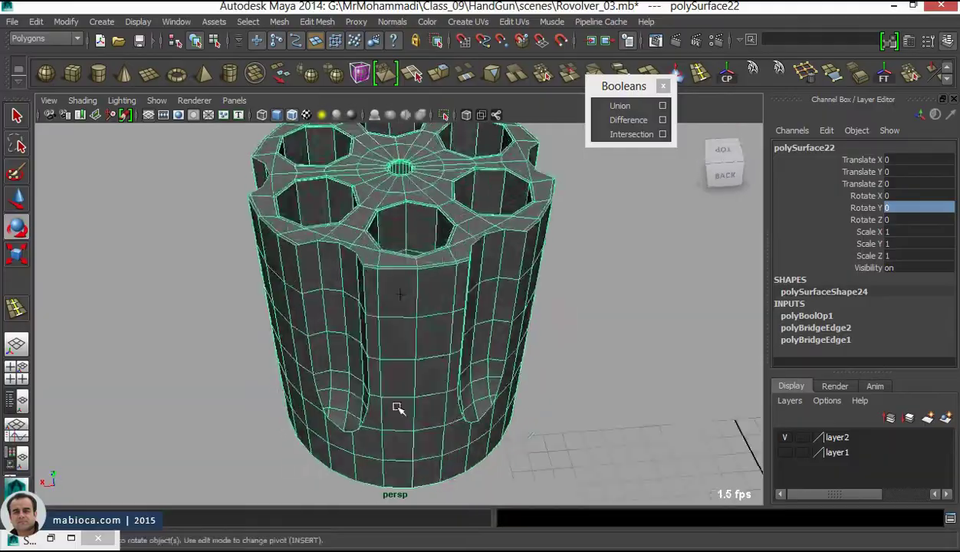
mouse_move(421, 379)
alt+mouse_down()
mouse_move(634, 235)
mouse_move(410, 214)
mouse_move(405, 257)
mouse_move(375, 280)
mouse_move(474, 240)
mouse_move(567, 255)
mouse_move(567, 193)
mouse_move(397, 255)
alt+mouse_up()
- Undo the Smooth on the drum and look down over the chamber holes
key(ctrl+z)
alt+right_drag(397, 255, 524, 364)
alt+drag(523, 363, 332, 243)
right_click(452, 234)
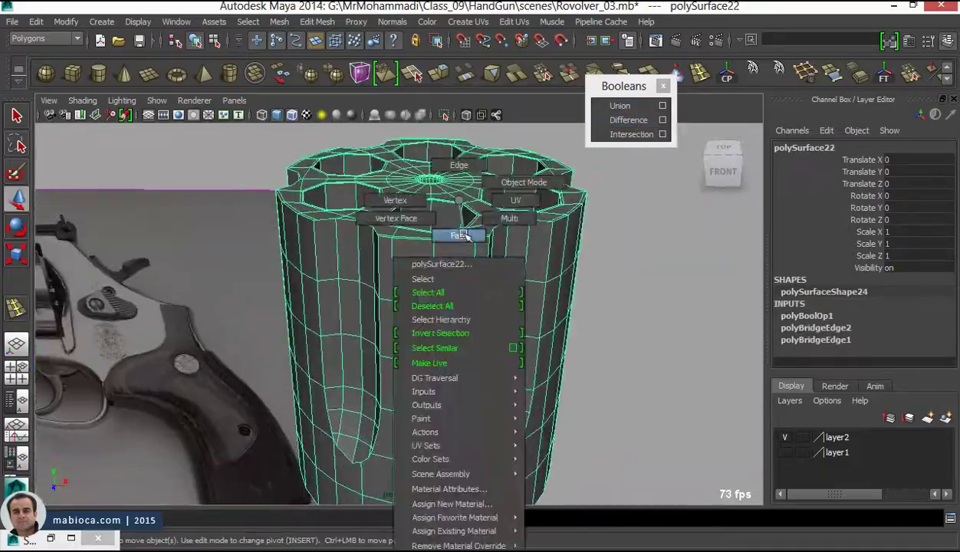
key(space)
key(space)
alt+drag(608, 349, 509, 302)
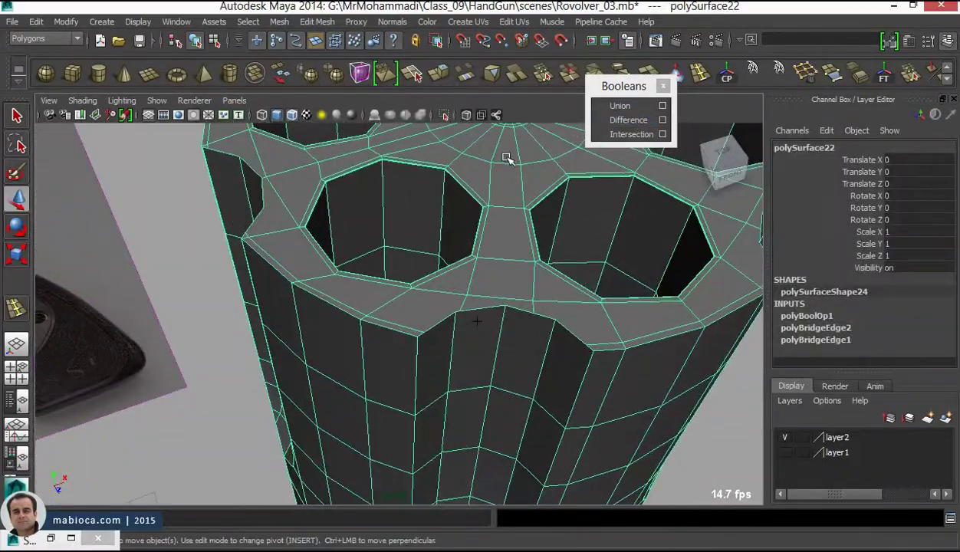
alt+drag(506, 158, 505, 249)
mouse_move(505, 250)
alt+right_down()
mouse_move(605, 246)
mouse_move(608, 370)
alt+right_up()
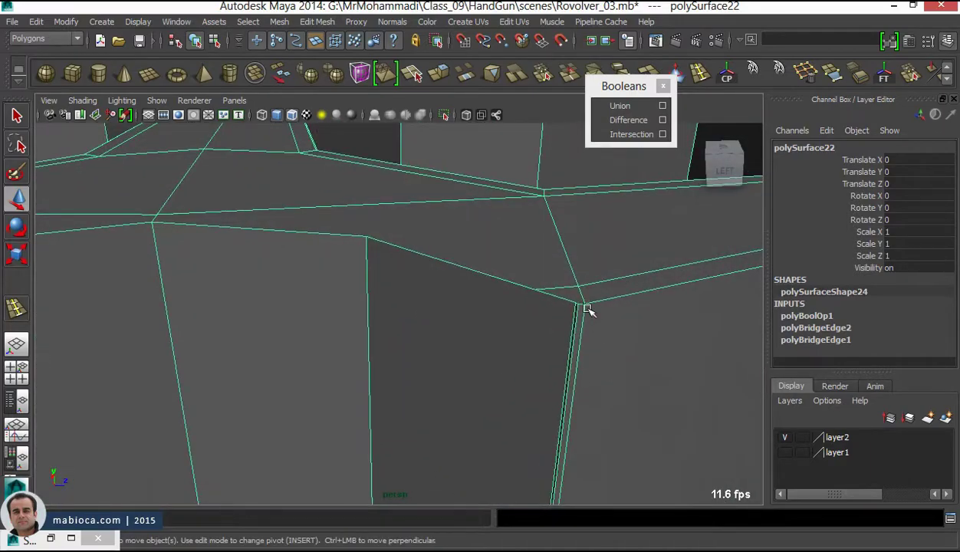
- Inspect a groove-edge vertex, undo the selection, and select the fluted drum object
mouse_move(587, 309)
alt+right_down()
mouse_move(454, 403)
mouse_move(537, 397)
mouse_move(394, 386)
mouse_move(347, 416)
alt+right_up()
key(ctrl+z)
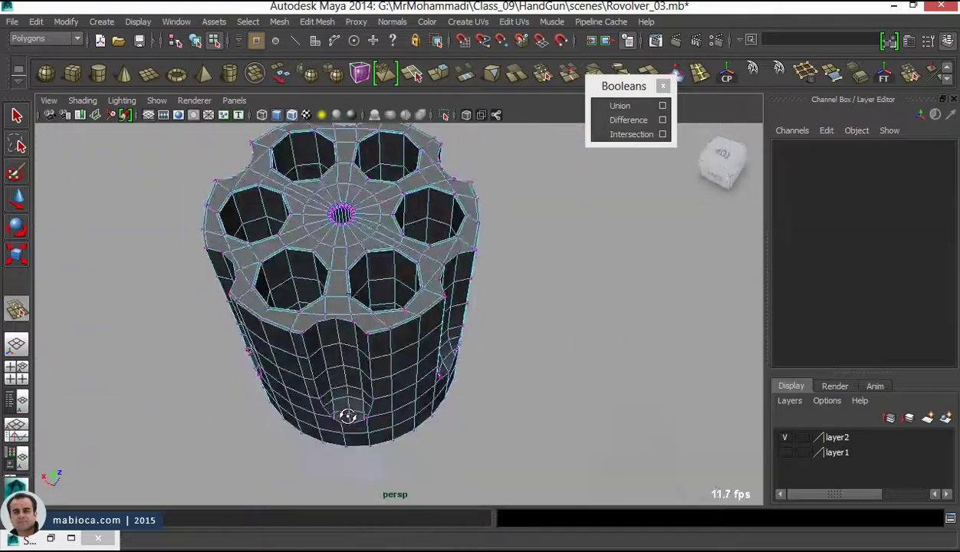
key(F8)
mouse_move(354, 404)
alt+mouse_down()
mouse_move(385, 437)
mouse_move(472, 333)
mouse_move(264, 272)
alt+mouse_up()
alt+right_drag(264, 272, 365, 316)
mouse_move(366, 316)
alt+mouse_down()
mouse_move(418, 310)
mouse_move(332, 336)
alt+mouse_up()
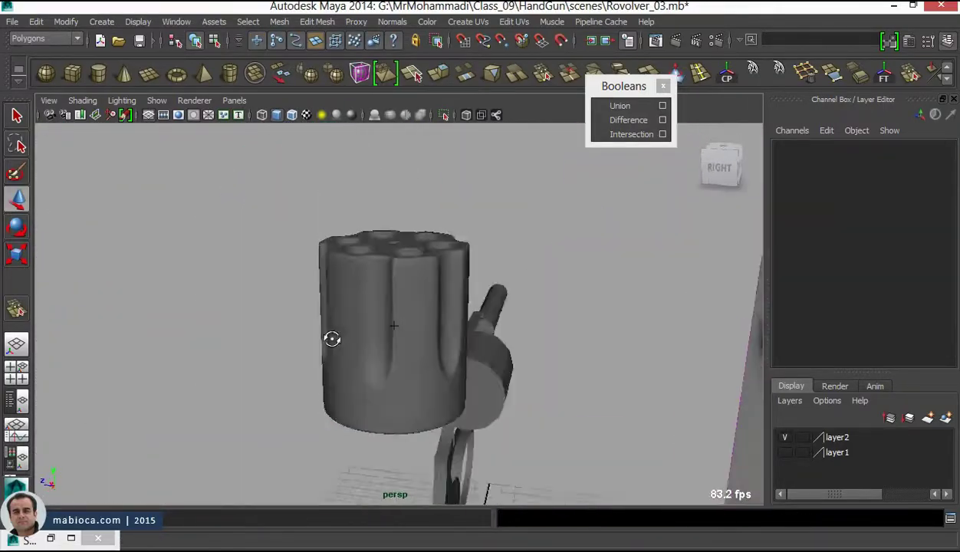
click(332, 335)
alt+right_drag(332, 336, 534, 321)
mouse_move(533, 321)
alt+mouse_down()
mouse_move(393, 321)
mouse_move(544, 346)
mouse_move(326, 150)
alt+mouse_up()
click(326, 150)
- Switch to the Animation menu set and put the drum into face selection
key(F2)
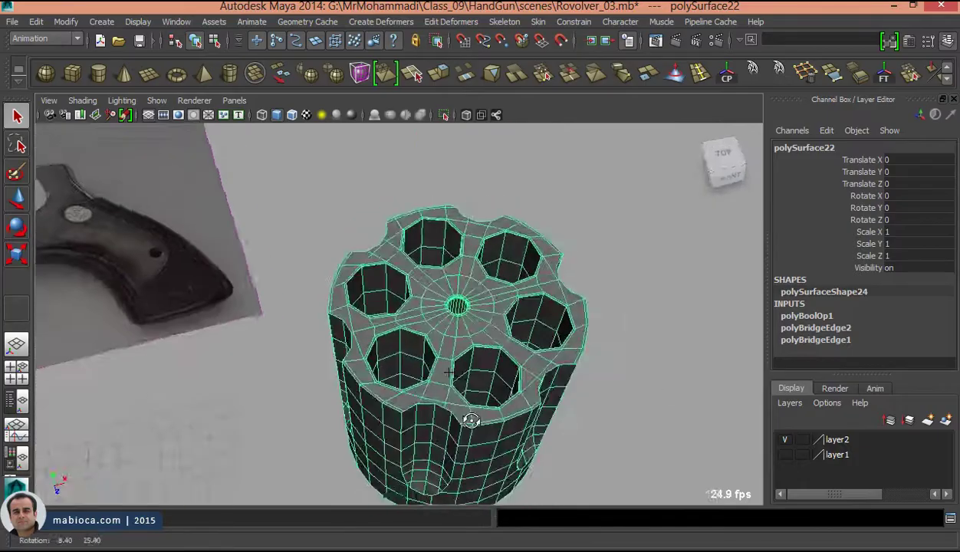
click(137, 22)
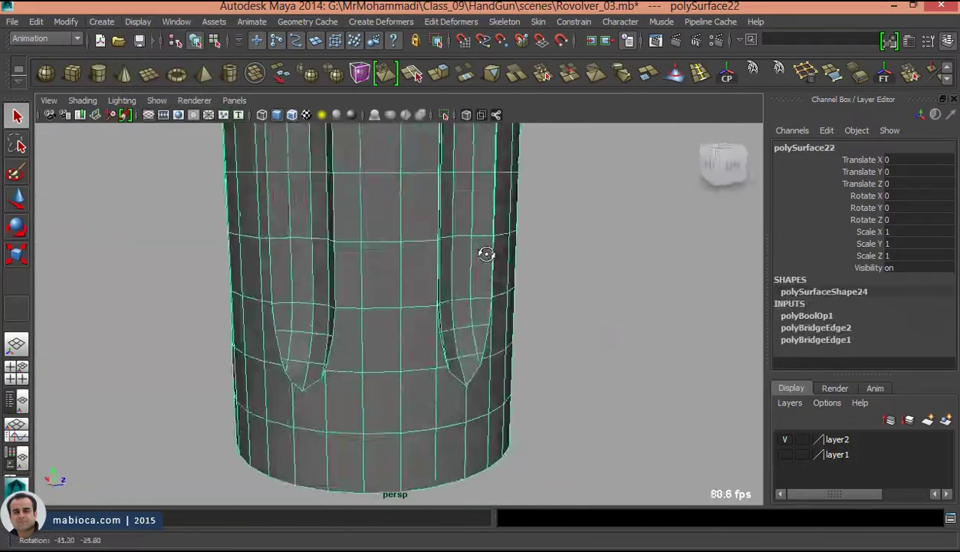
mouse_move(482, 252)
alt+mouse_down()
mouse_move(549, 285)
mouse_move(470, 278)
mouse_move(452, 200)
mouse_move(399, 377)
mouse_move(440, 280)
mouse_move(601, 279)
mouse_move(419, 238)
alt+mouse_up()
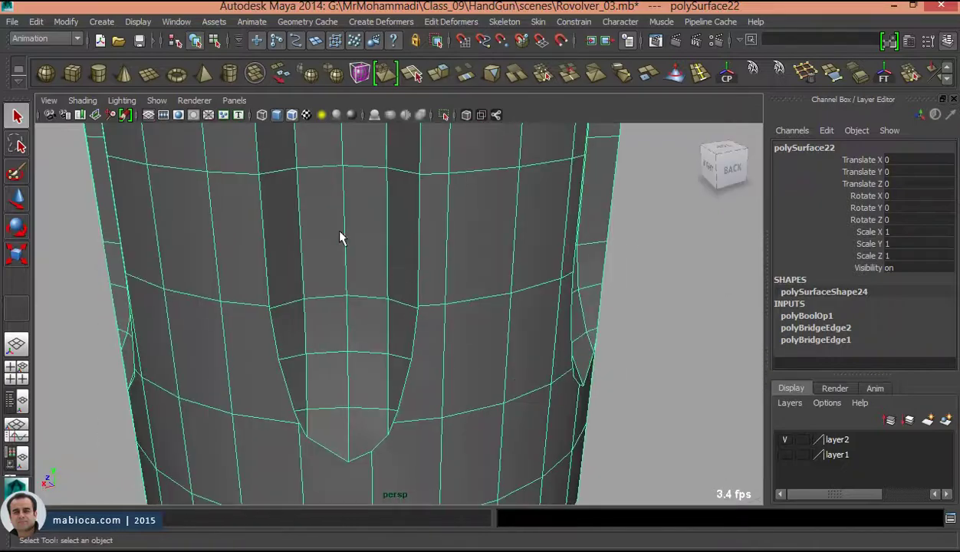
key(F11)
scroll(442, 289, down, 2)
scroll(441, 417, up, 5)
- Weld the first stray vertices at a flute's groove tip with the Merge Vertex Tool
scroll(418, 251, up, 3)
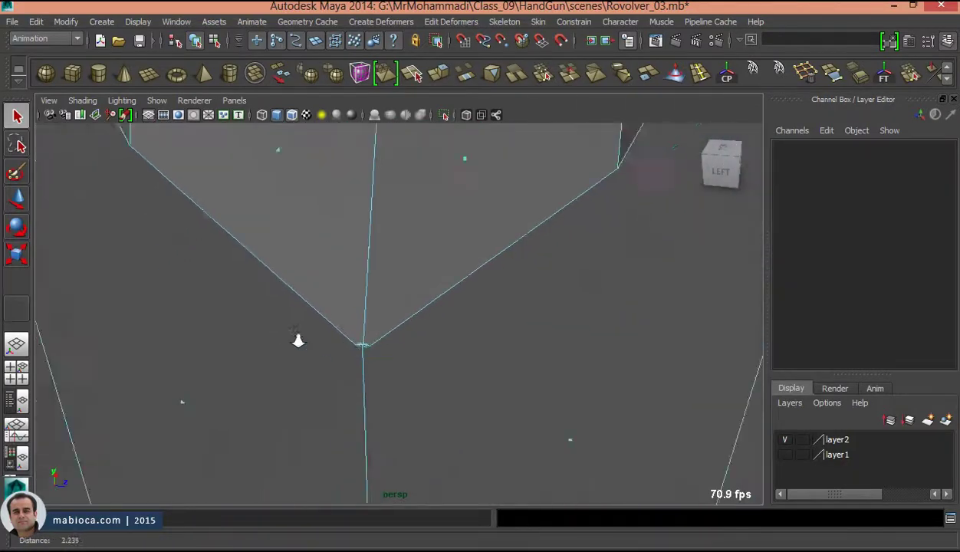
scroll(300, 338, down, 3)
click(411, 73)
key(F3)
click(317, 22)
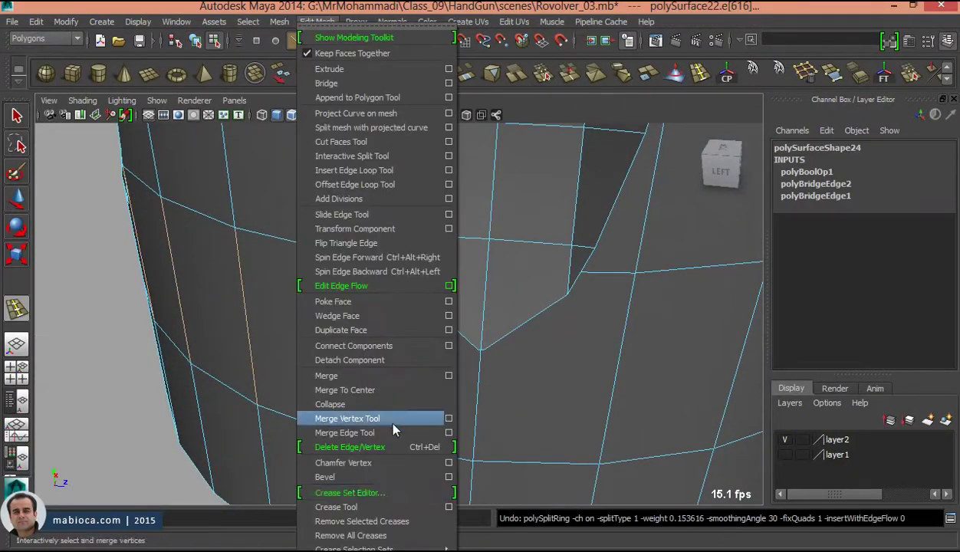
click(367, 417)
scroll(336, 391, up, 3)
scroll(337, 392, down, 3)
mouse_move(480, 315)
mouse_down()
mouse_move(503, 318)
mouse_move(460, 362)
mouse_up()
alt+middle_drag(346, 313, 412, 337)
- Merge the remaining stray vertices into the groove point and view it shaded
mouse_move(370, 386)
mouse_down()
mouse_move(561, 305)
mouse_move(499, 353)
mouse_up()
scroll(522, 347, up, 3)
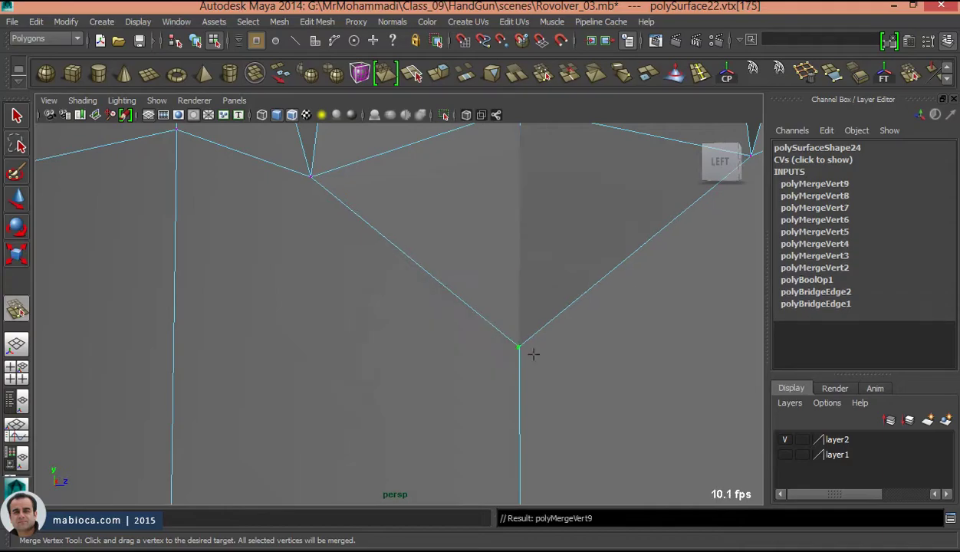
scroll(533, 354, down, 5)
drag(529, 434, 547, 407)
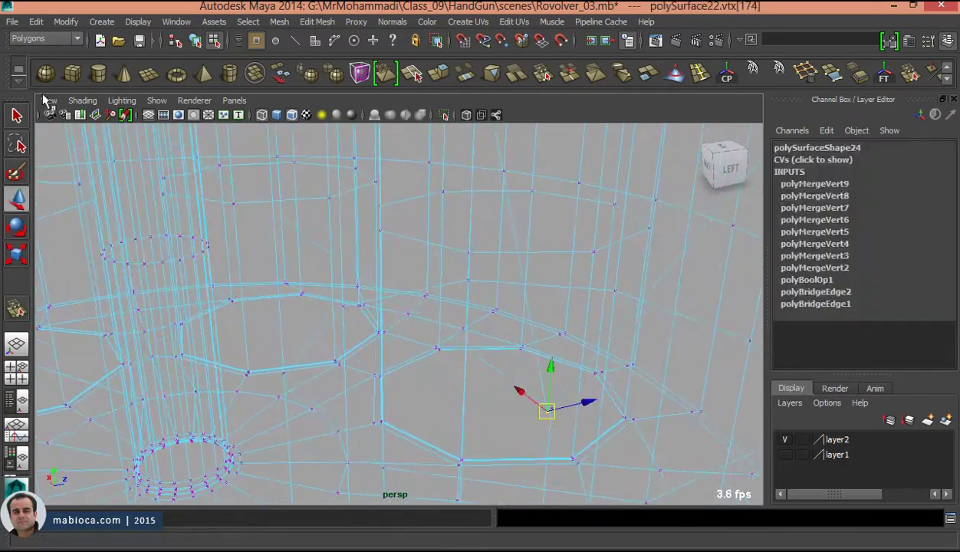
key(5)
scroll(515, 353, down, 3)
key(q)
- Insert two edge loops across the drum wall near the groove tip
alt+drag(493, 331, 472, 234)
shift+right_drag(472, 235, 665, 301)
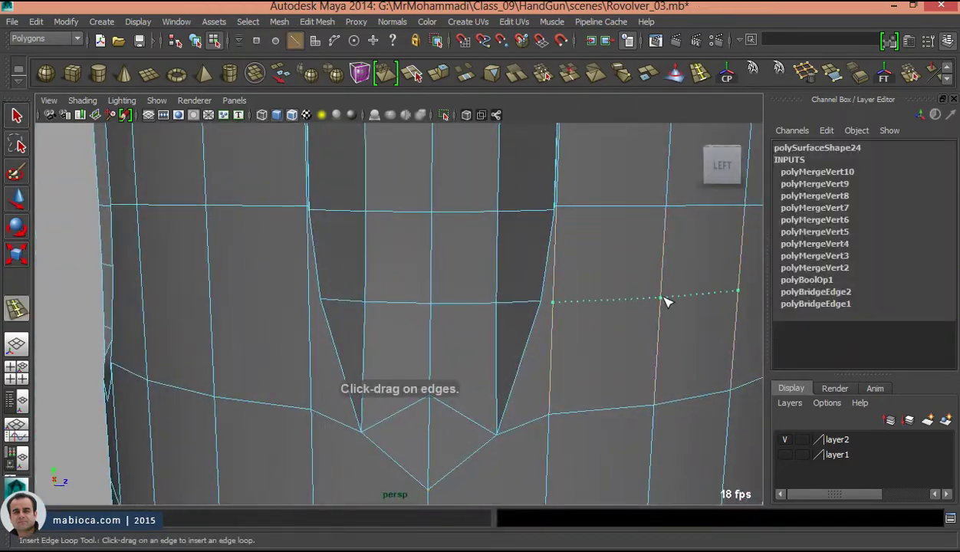
shift+right_drag(227, 286, 407, 157)
mouse_move(546, 315)
alt+mouse_down()
mouse_move(390, 337)
mouse_move(462, 367)
alt+mouse_up()
scroll(462, 367, up, 3)
- Merge several vertices onto the flute's centre seam
click(316, 22)
click(345, 253)
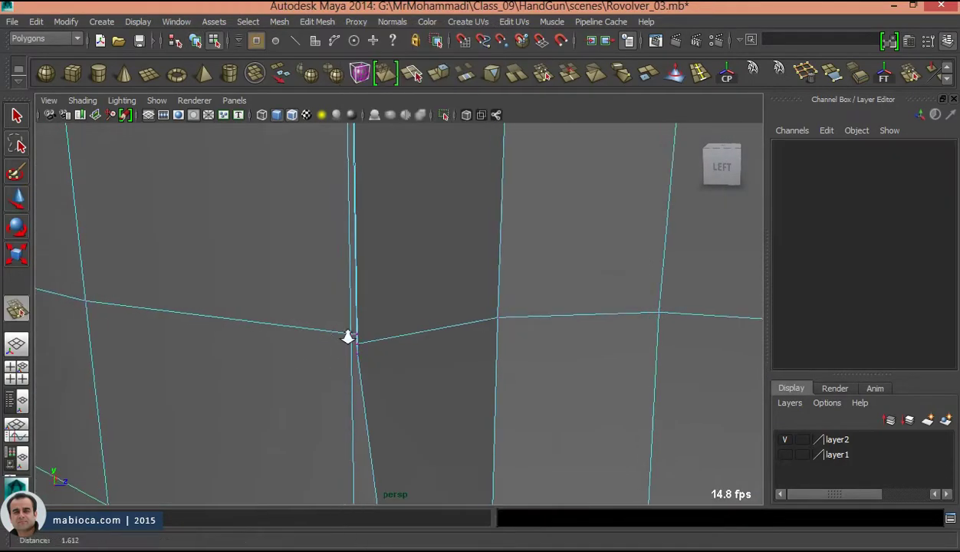
drag(354, 335, 346, 345)
alt+middle_drag(499, 353, 458, 338)
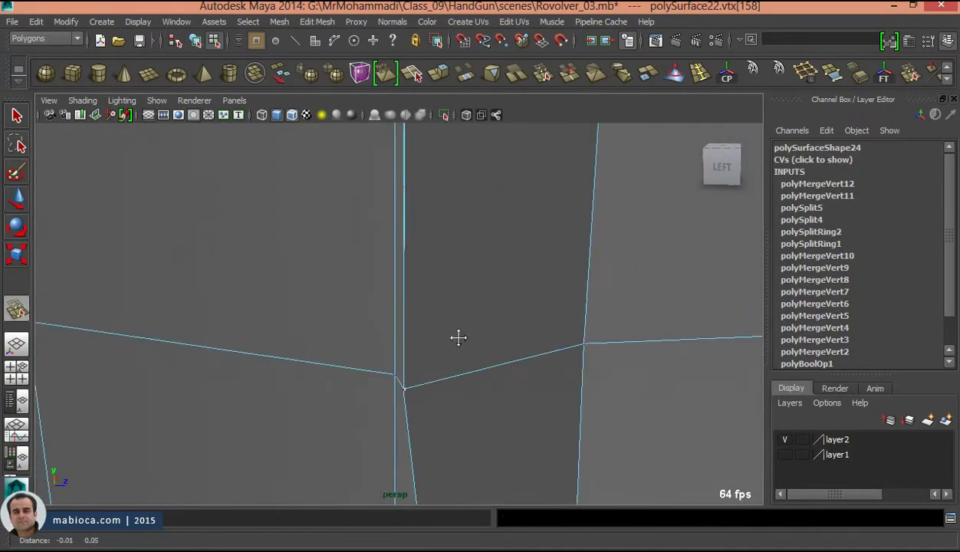
drag(420, 282, 524, 203)
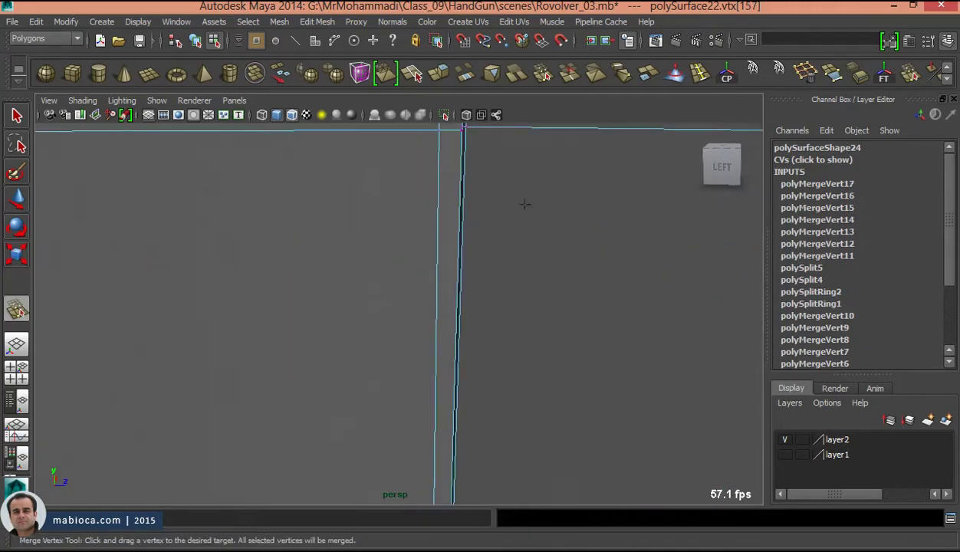
scroll(483, 295, down, 5)
mouse_move(384, 418)
mouse_down()
mouse_move(397, 385)
mouse_move(388, 294)
mouse_up()
- Weld the remaining vertex pairs along the centre seam and return to object mode
scroll(332, 224, up, 3)
alt+right_drag(333, 224, 493, 272)
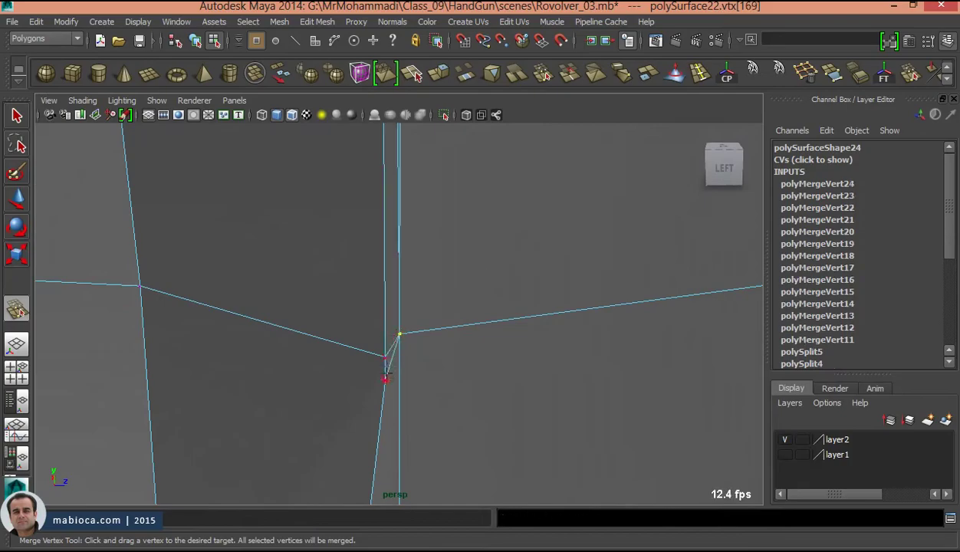
drag(386, 376, 400, 334)
scroll(372, 233, up, 3)
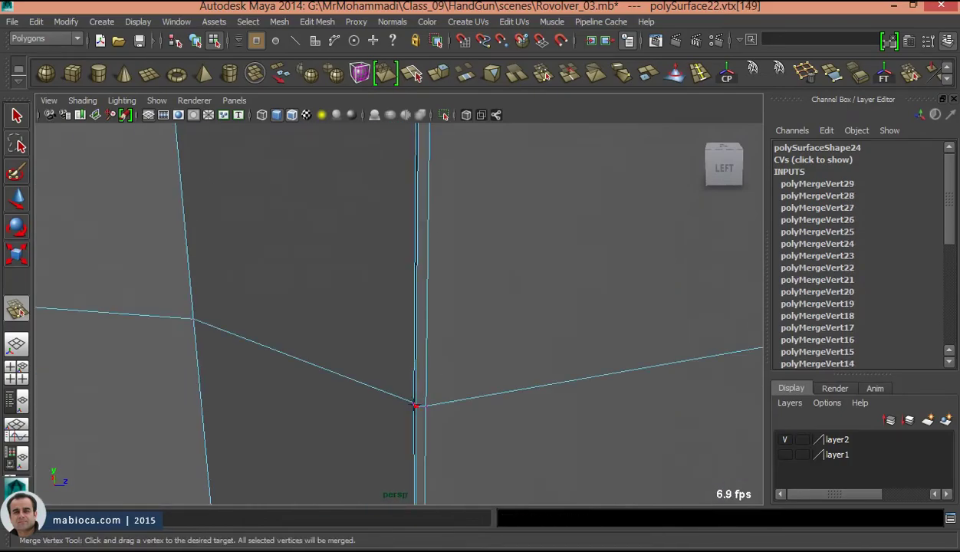
drag(415, 406, 497, 423)
scroll(456, 242, down, 3)
drag(457, 242, 461, 396)
scroll(315, 245, down, 3)
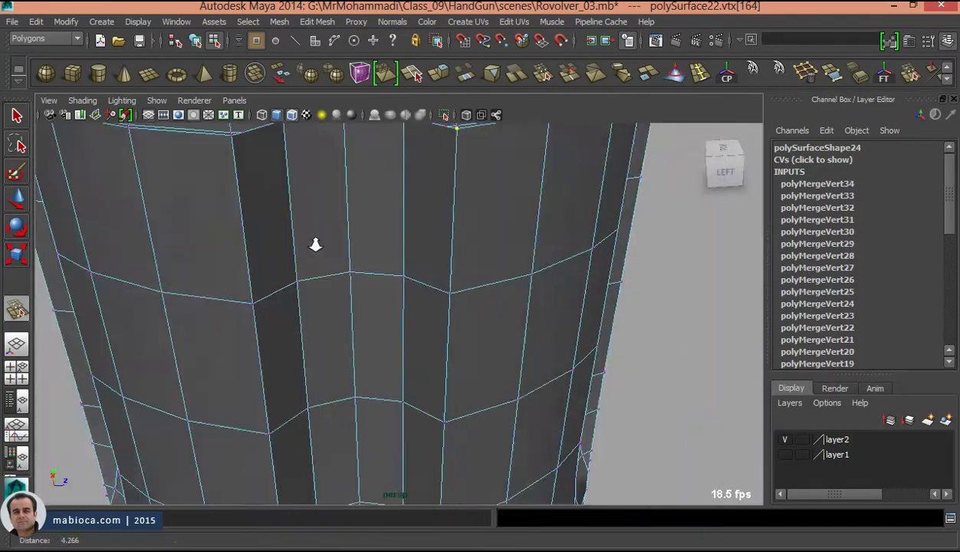
key(F8)
- Nudge the groove-tip vertex into place, then return the drum to object mode
alt+drag(415, 289, 405, 318)
key(F9)
key(w)
click(369, 332)
alt+drag(397, 364, 388, 325)
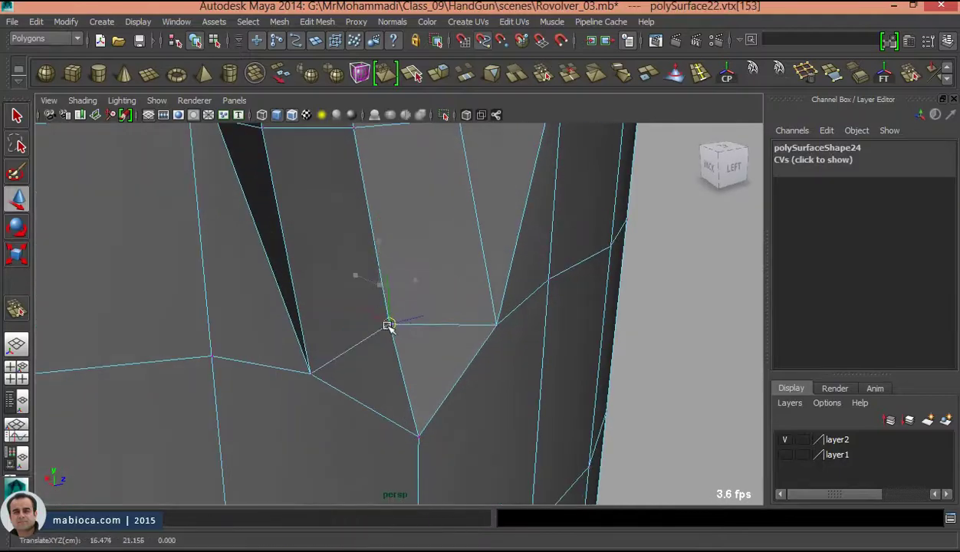
key(F8)
scroll(240, 218, down, 5)
- Select the faces running down one flute and extrude them
mouse_move(292, 257)
alt+mouse_down()
mouse_move(510, 300)
mouse_move(458, 217)
alt+mouse_up()
key(F10)
click(416, 331)
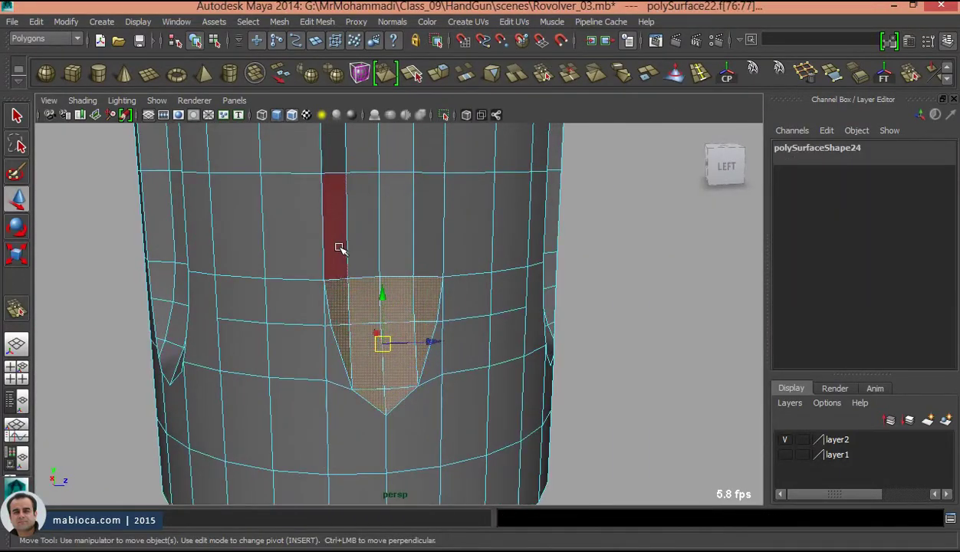
shift+click(340, 247)
alt+drag(340, 248, 387, 280)
key(ctrl+e)
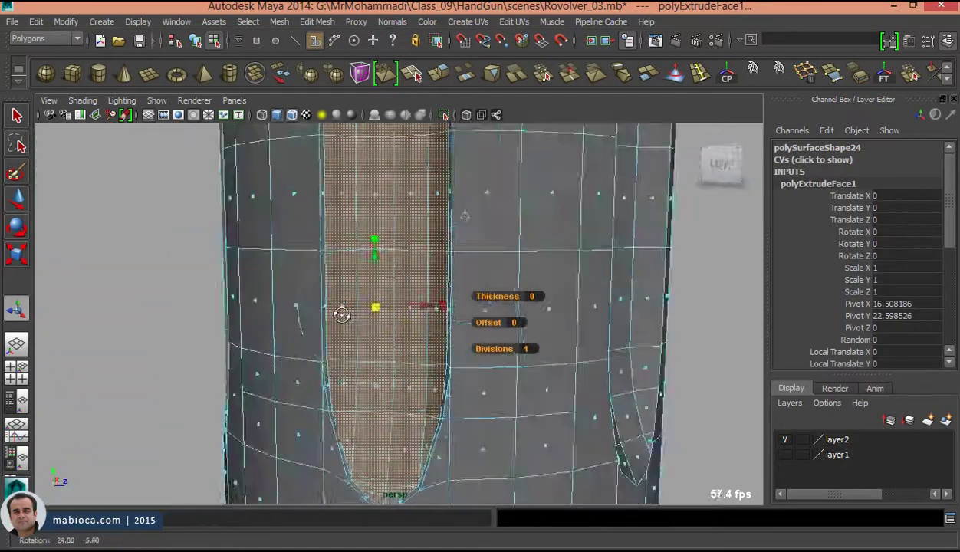
- Select an edge where the flute meets the top rim and frame it closely
alt+drag(342, 304, 435, 246)
click(438, 274)
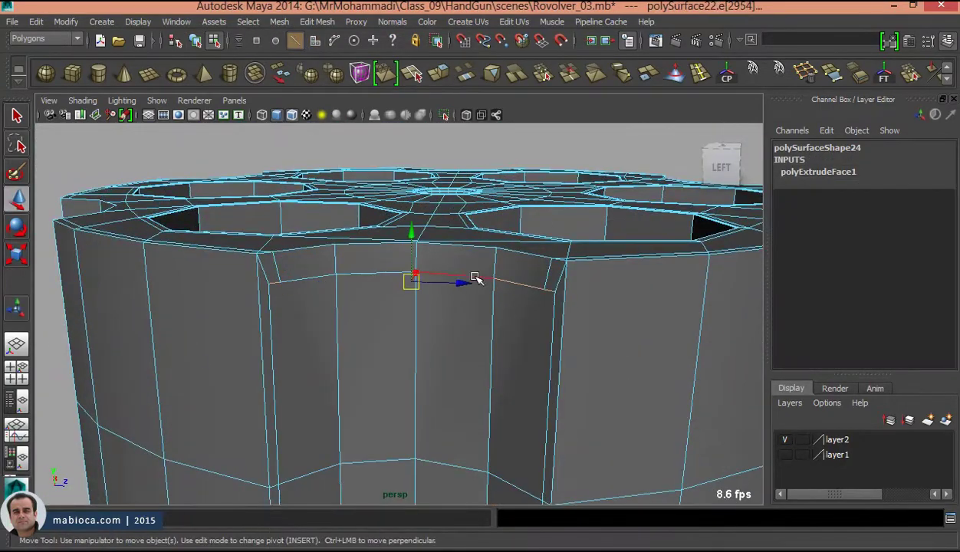
alt+right_drag(476, 279, 318, 307)
alt+drag(318, 306, 394, 286)
- Select the corner vertices at the top of the flute for moving
key(r)
click(537, 310)
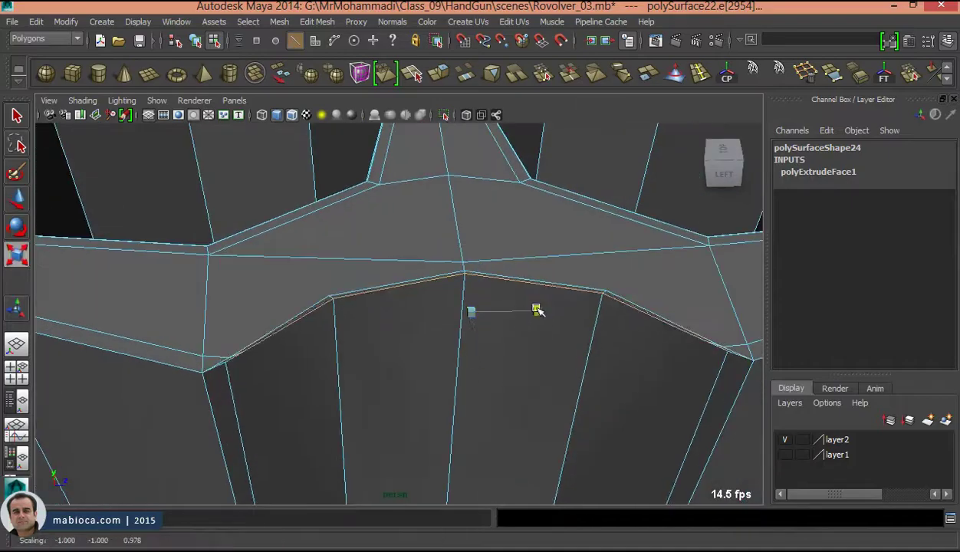
alt+drag(537, 310, 269, 392)
click(375, 300)
key(w)
mouse_move(544, 317)
alt+mouse_down()
mouse_move(506, 259)
mouse_move(479, 261)
mouse_move(395, 307)
alt+mouse_up()
key(5)
click(347, 282)
- Move the corner vertex into place using the top view
key(space)
key(space)
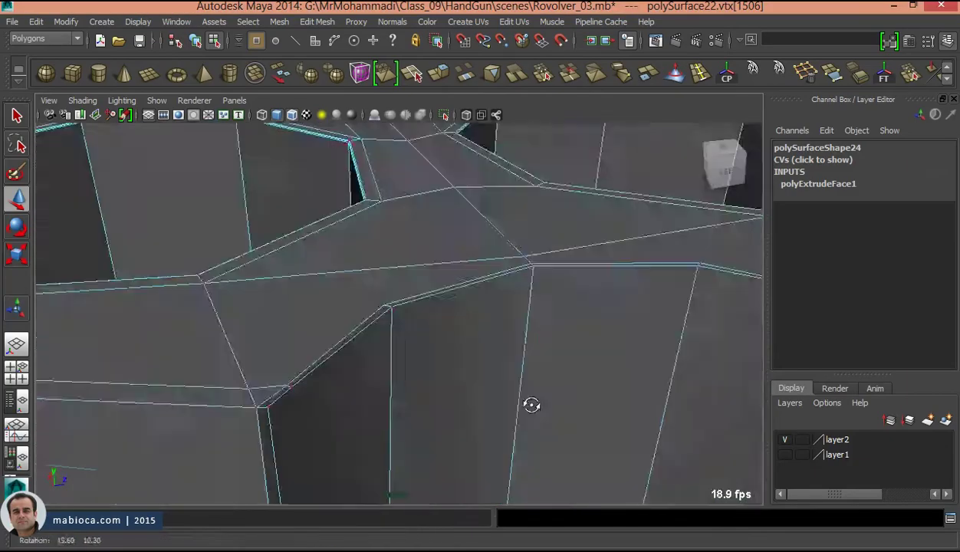
alt+drag(531, 404, 388, 242)
key(space)
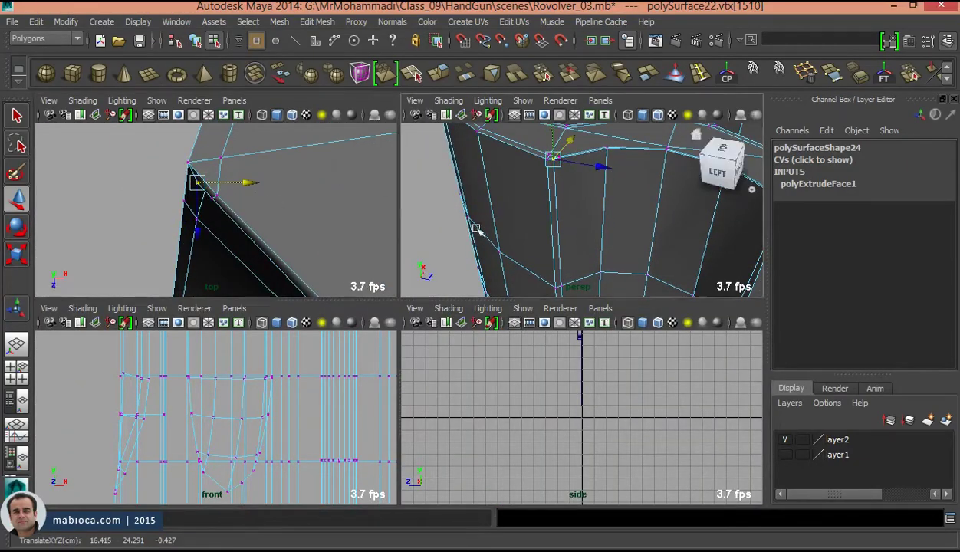
alt+drag(477, 228, 575, 201)
alt+middle_drag(322, 230, 254, 259)
- Delete the two unneeded edges around the groove corner
key(space)
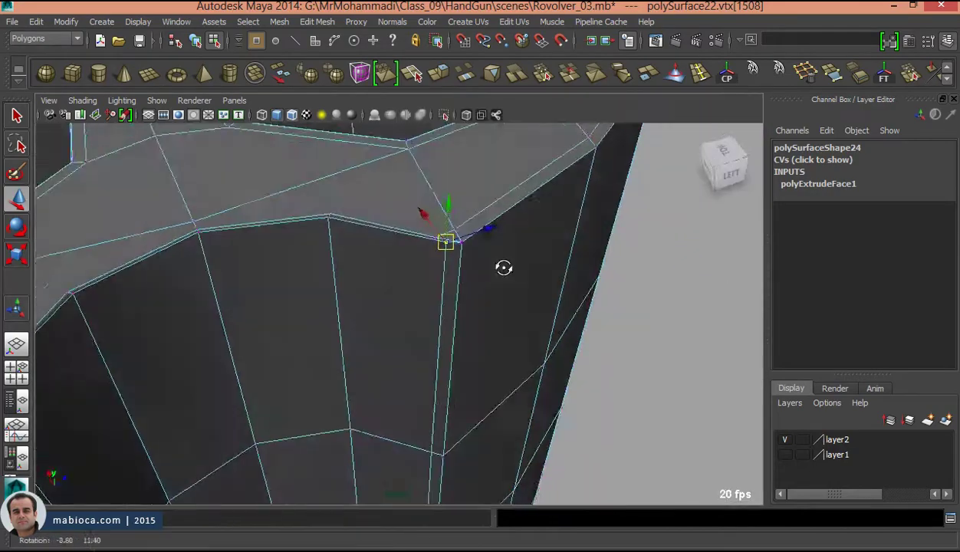
mouse_move(504, 267)
alt+mouse_down()
mouse_move(475, 214)
mouse_move(434, 400)
mouse_move(499, 155)
alt+mouse_up()
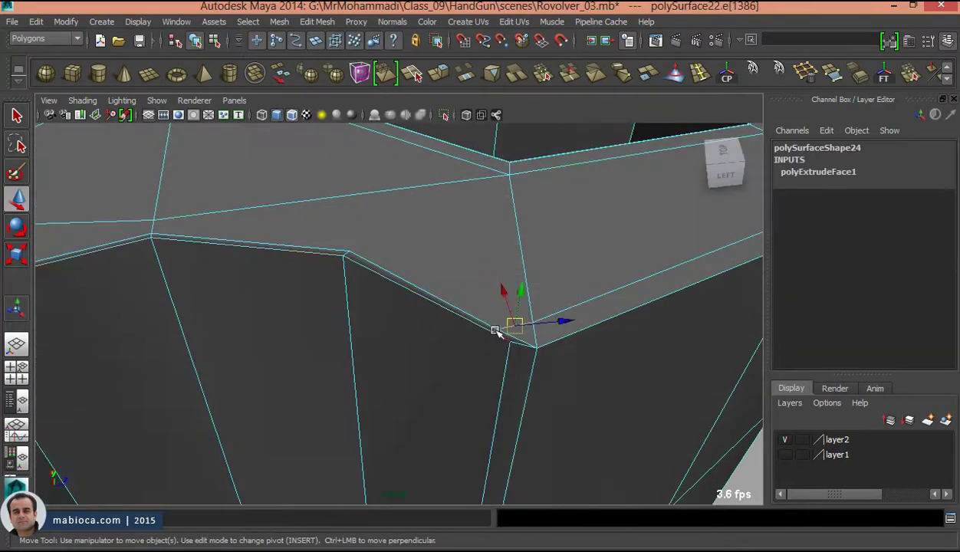
mouse_move(495, 330)
alt+mouse_down()
mouse_move(424, 272)
mouse_move(536, 411)
alt+mouse_up()
key(Delete)
mouse_move(520, 242)
alt+mouse_down()
mouse_move(499, 342)
mouse_move(534, 343)
mouse_move(533, 86)
mouse_move(503, 98)
alt+mouse_up()
key(q)
key(Delete)
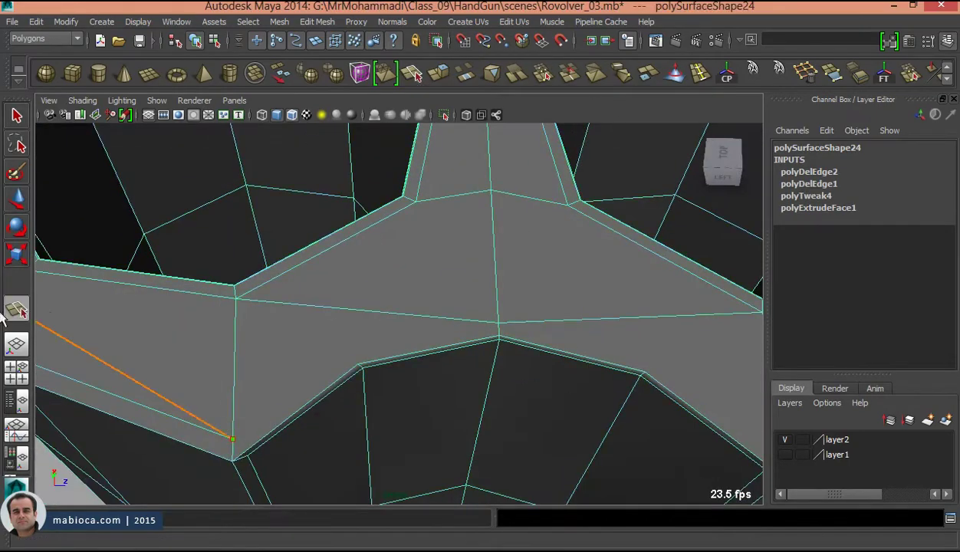
- Cut split edges across the rim faces beside the flute with the Split Polygon Tool
double_click(17, 309)
mouse_move(359, 362)
alt+middle_down()
mouse_move(369, 398)
mouse_move(276, 344)
mouse_move(267, 370)
alt+middle_up()
key(Return)
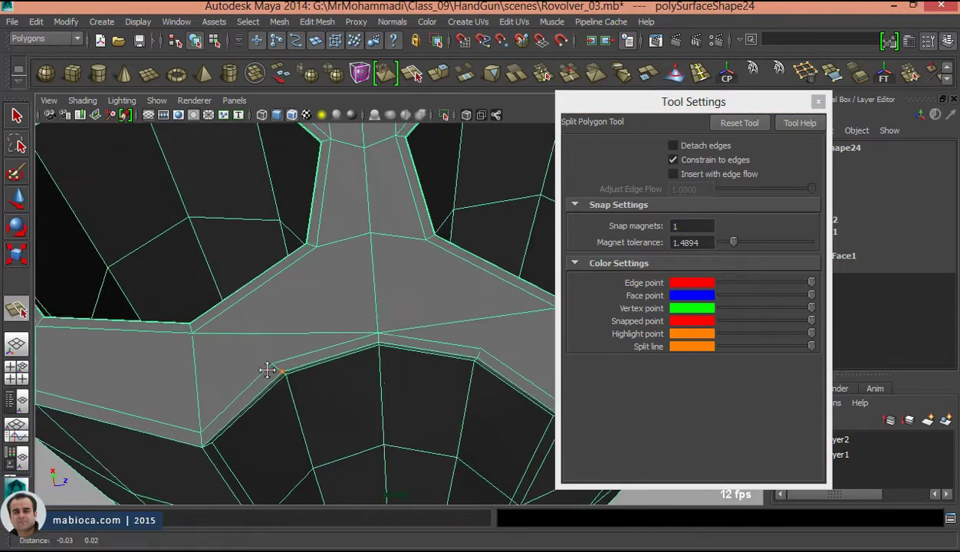
key(Return)
alt+middle_drag(406, 316, 382, 335)
alt+middle_drag(287, 362, 326, 360)
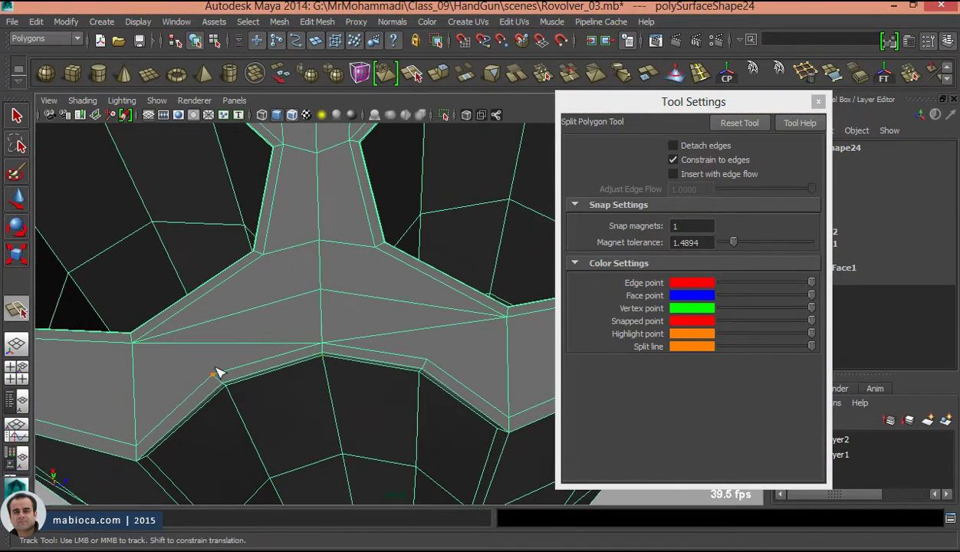
key(w)
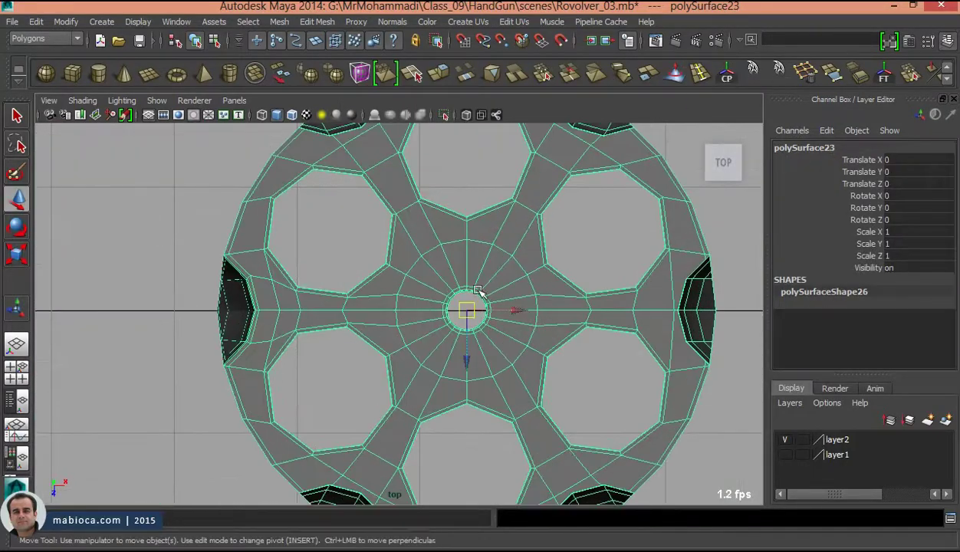
- Center the groove piece's pivot via Modify, then inspect and select the drum body
click(66, 21)
click(84, 145)
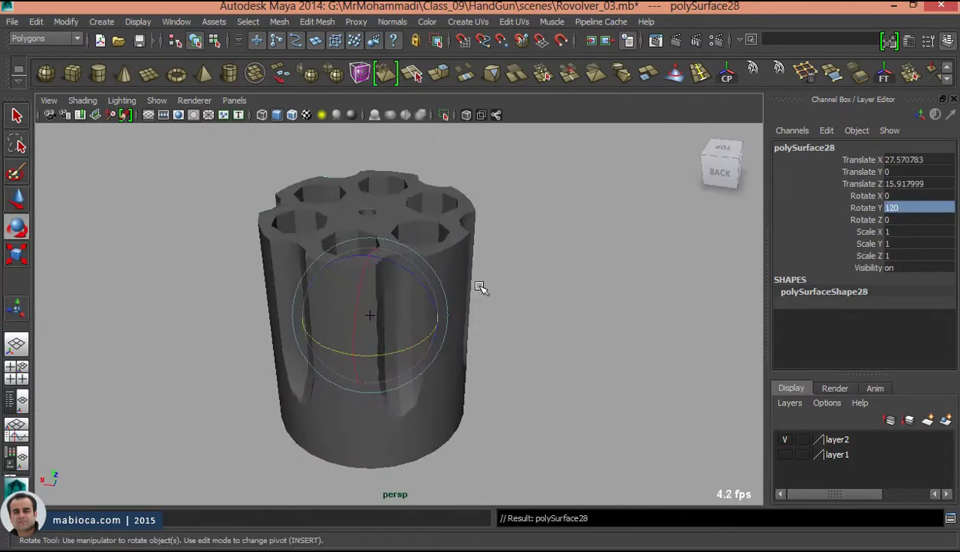
alt+drag(579, 357, 574, 347)
alt+right_drag(575, 347, 488, 332)
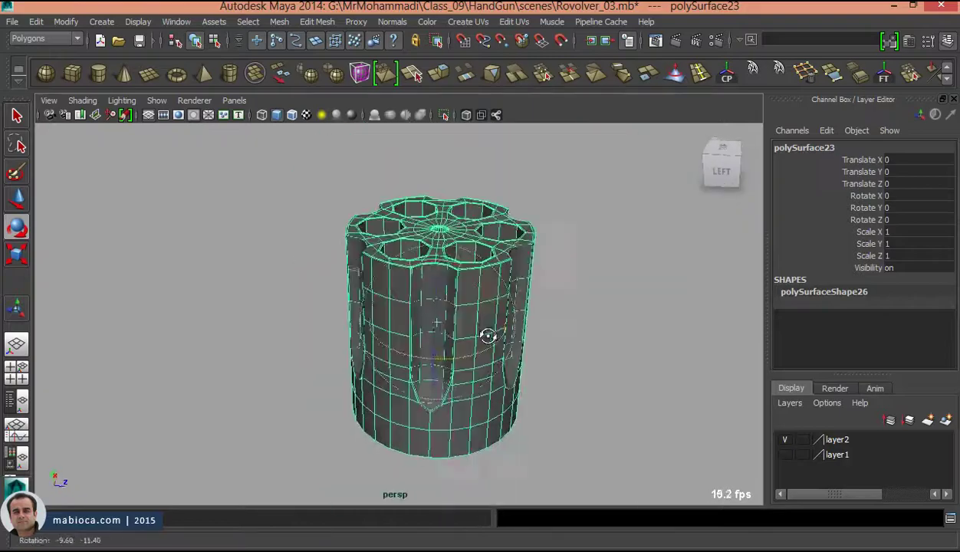
click(450, 445)
alt+right_drag(454, 407, 531, 357)
- Select the drum body and frame the groove near its bottom in face mode
click(464, 424)
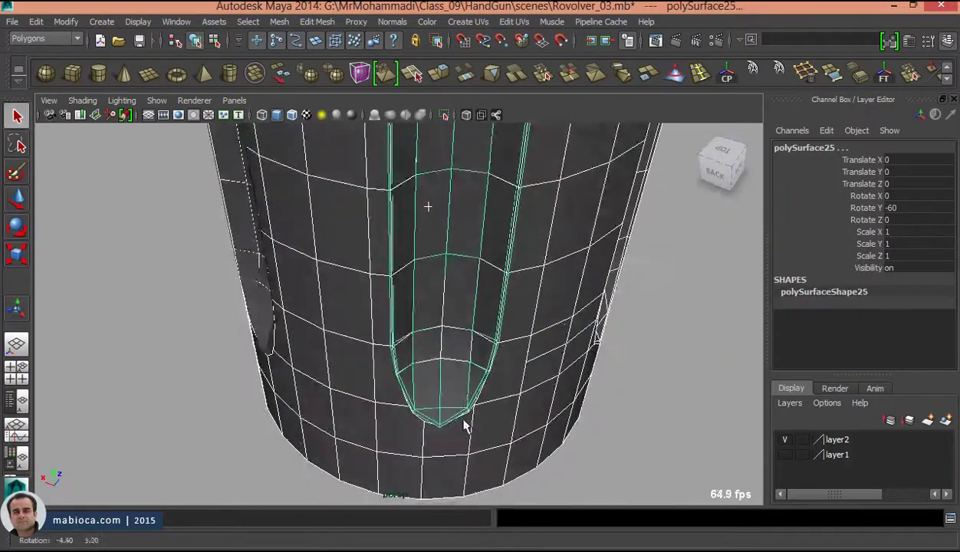
alt+drag(464, 424, 472, 397)
key(F11)
key(space)
key(4)
key(space)
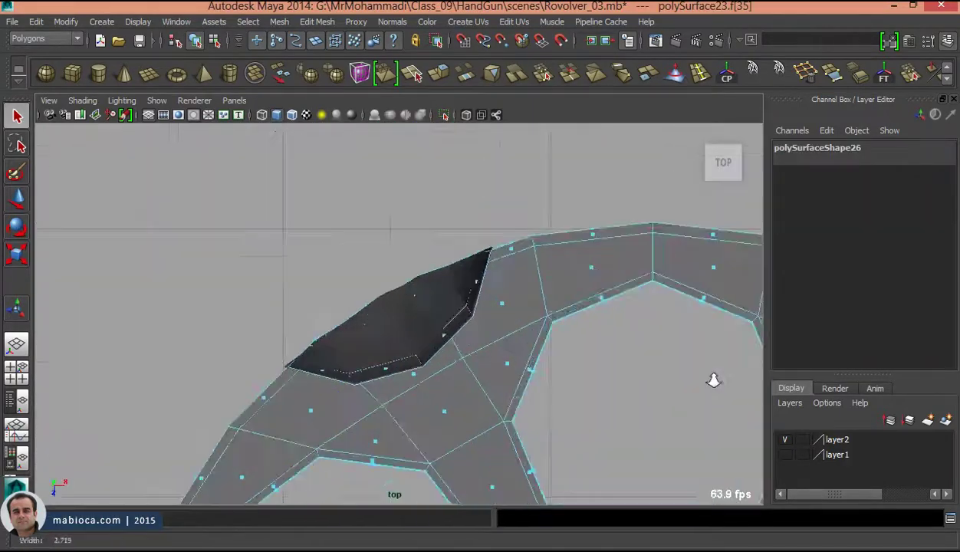
key(space)
key(space)
key(5)
alt+drag(420, 392, 337, 339)
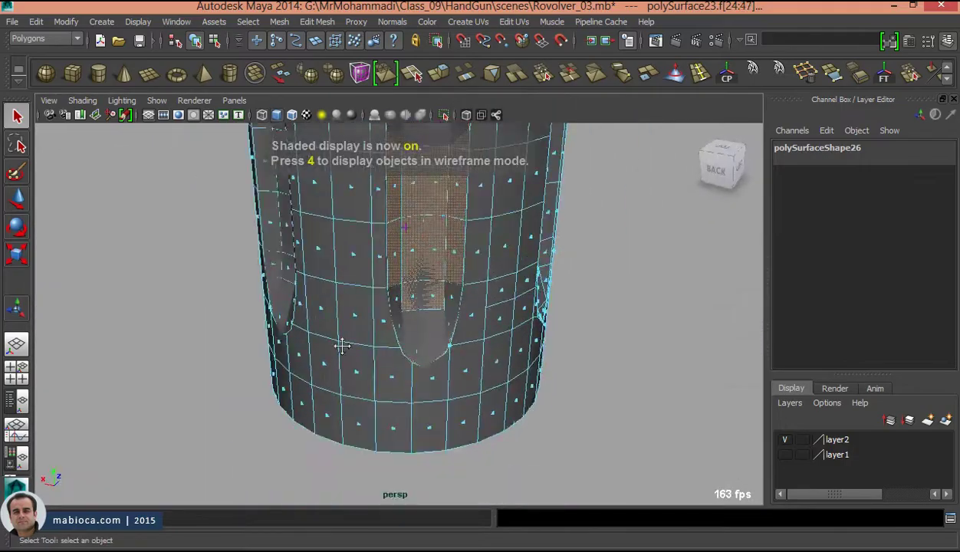
key(F8)
- Select the groove piece with the drum body, then pick the faces around one groove
click(431, 411)
mouse_move(431, 412)
alt+right_down()
mouse_move(389, 274)
mouse_move(429, 278)
alt+right_up()
shift+click(389, 274)
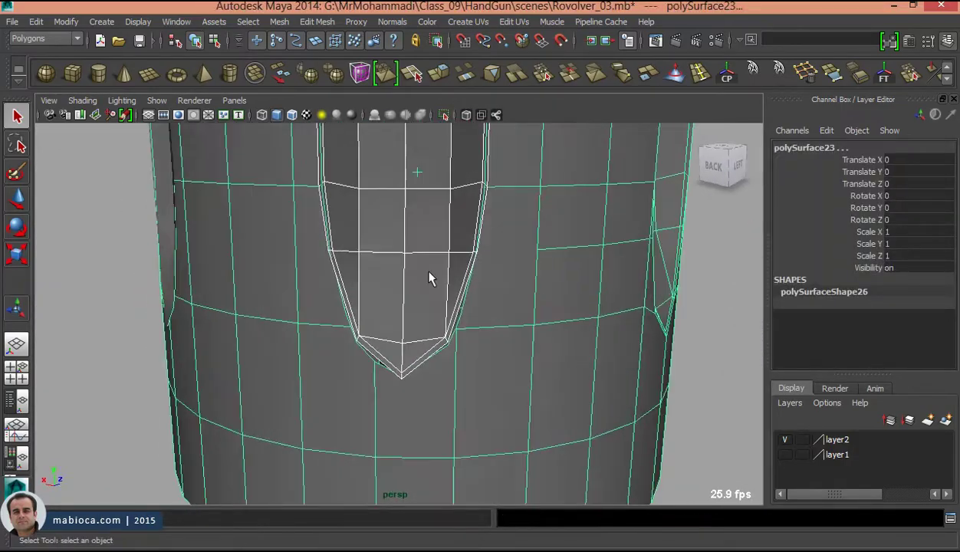
mouse_move(429, 278)
alt+mouse_down()
mouse_move(398, 307)
mouse_move(421, 314)
mouse_move(395, 335)
alt+mouse_up()
click(317, 22)
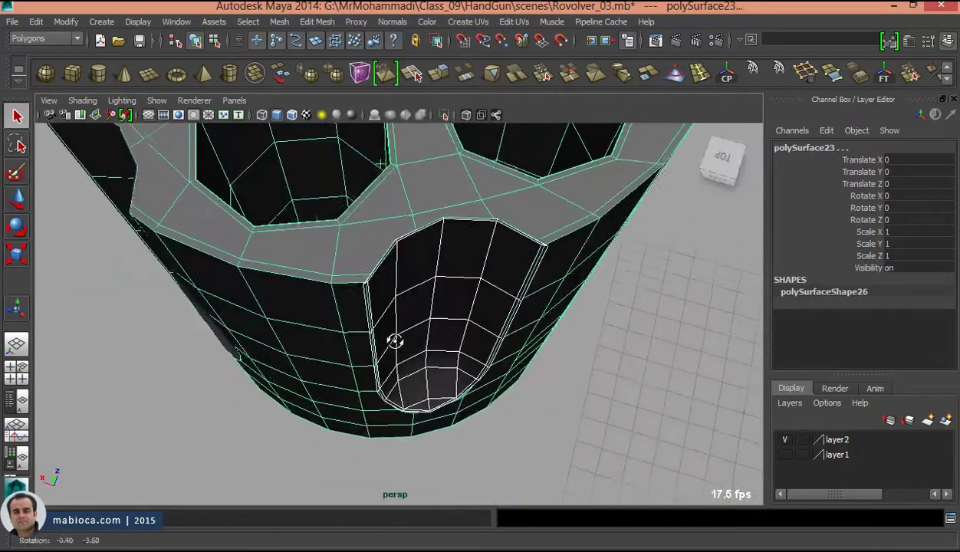
key(space)
click(130, 244)
key(space)
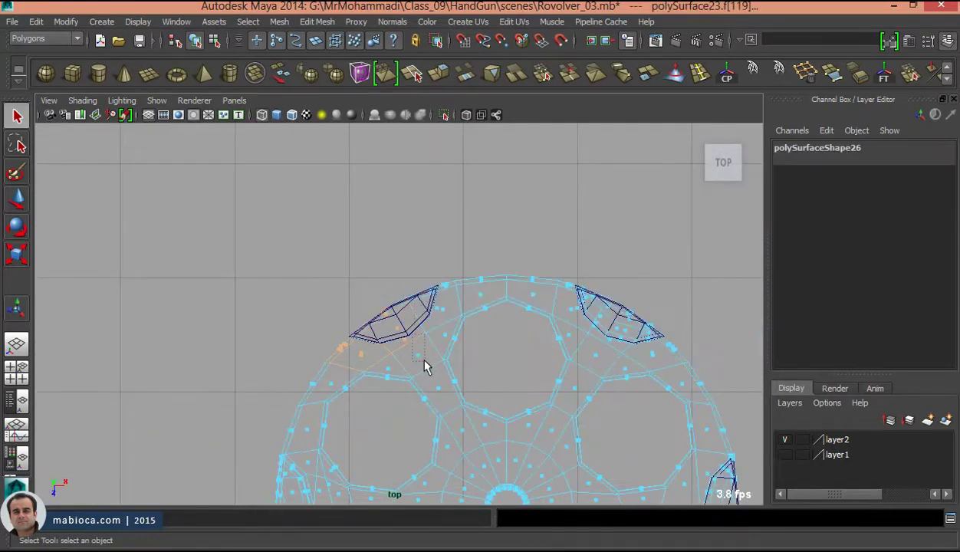
key(space)
mouse_move(440, 274)
alt+mouse_down()
mouse_move(422, 368)
mouse_move(562, 353)
mouse_move(460, 307)
alt+mouse_up()
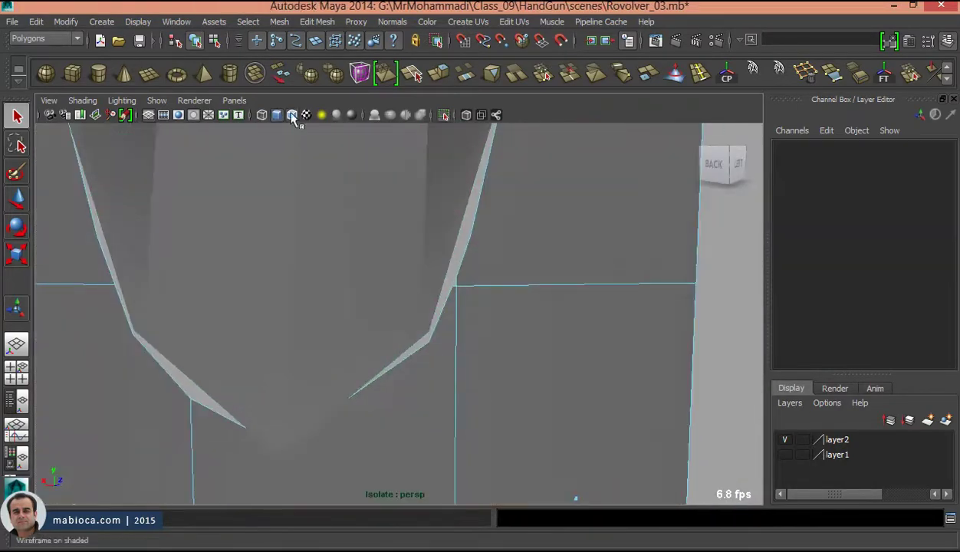
- Snap the groove's tip vertices onto the drum's edge
right_drag(438, 199, 352, 188)
drag(407, 353, 457, 303)
key(w)
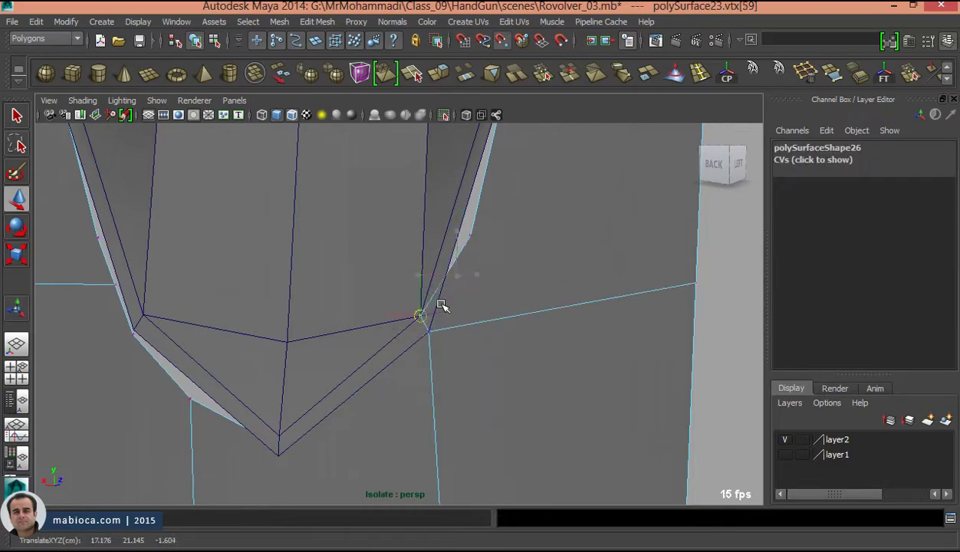
click(201, 408)
alt+middle_drag(202, 409, 308, 266)
mouse_move(262, 233)
alt+middle_down()
mouse_move(229, 221)
mouse_move(259, 249)
alt+middle_up()
click(256, 243)
- Move further groove vertices onto the body's edge, working up toward the rim
alt+drag(319, 286, 450, 305)
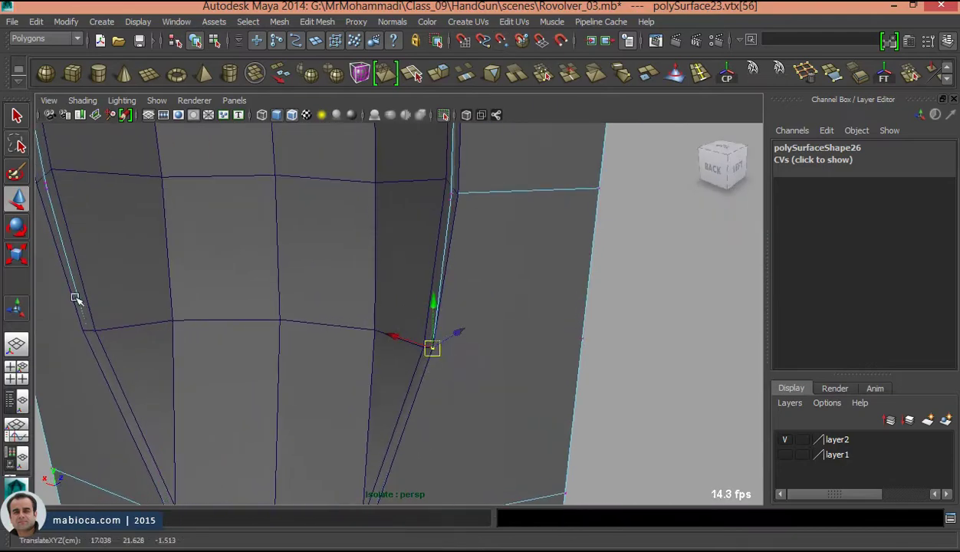
key(F8)
key(F8)
mouse_move(456, 203)
alt+middle_down()
mouse_move(313, 242)
mouse_move(304, 296)
mouse_move(489, 379)
alt+middle_up()
click(302, 294)
click(557, 326)
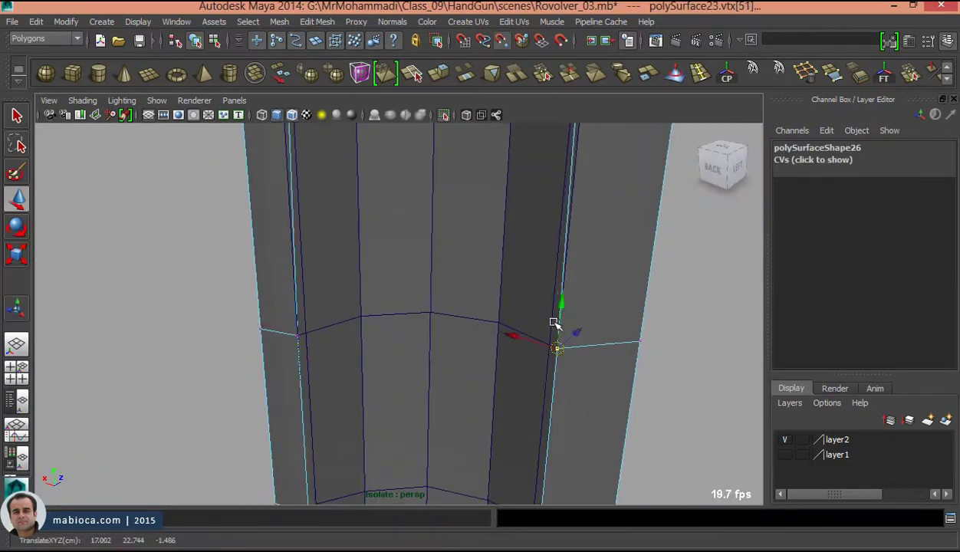
alt+drag(557, 321, 257, 446)
scroll(583, 443, up, 3)
- Snap the rim corner vertices into place and isolate the groove piece
shift+click(595, 347)
click(586, 345)
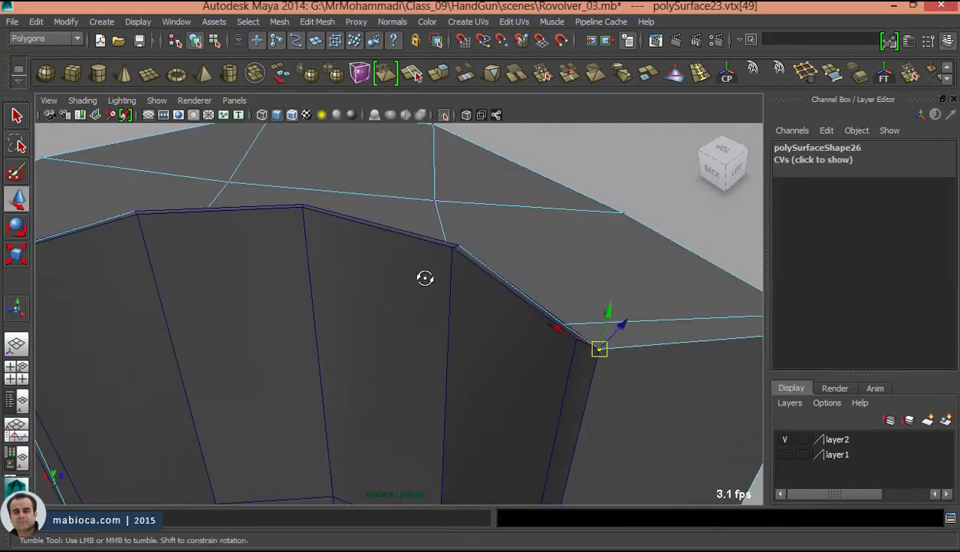
alt+drag(425, 277, 328, 276)
drag(222, 441, 303, 381)
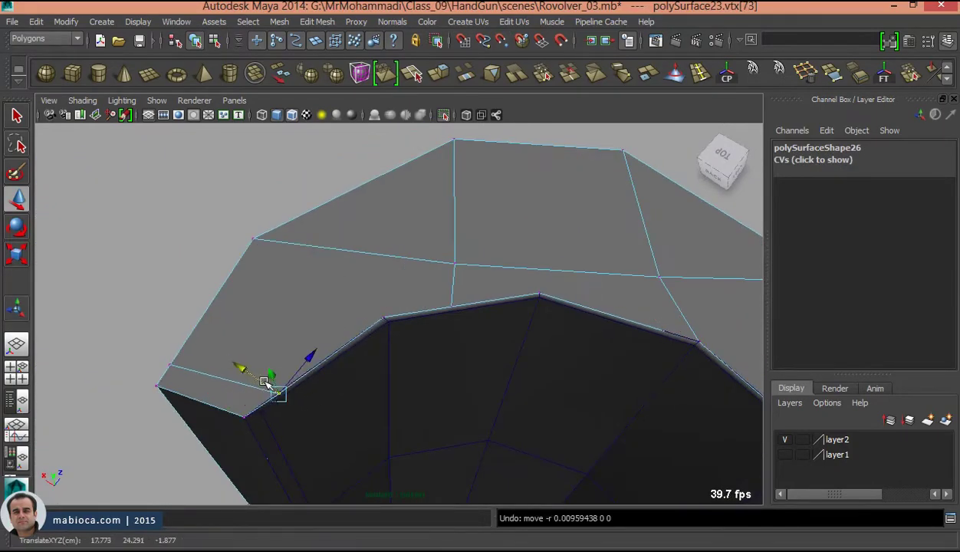
scroll(514, 406, down, 5)
click(414, 278)
key(ctrl+1)
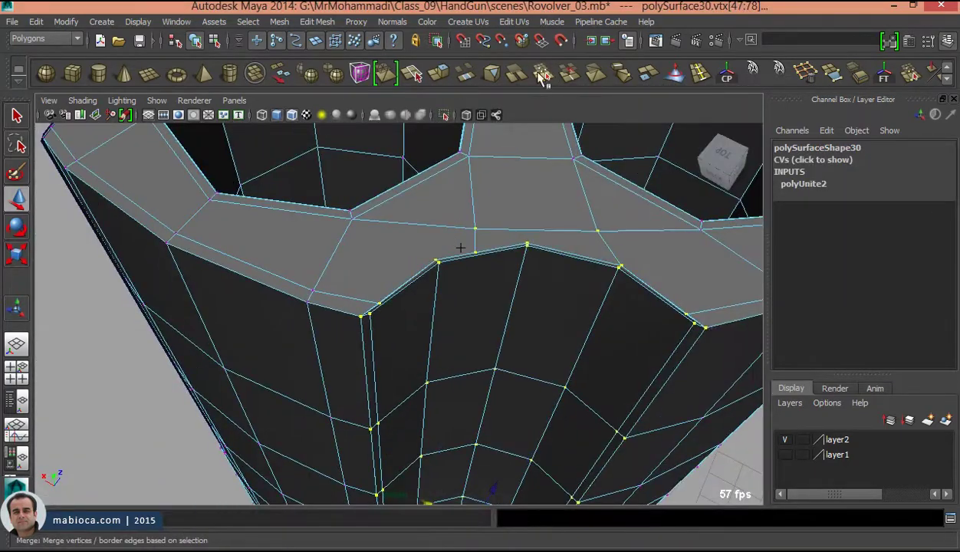
- Merge the overlapping seam vertices and select the groove border edges for sewing
click(537, 74)
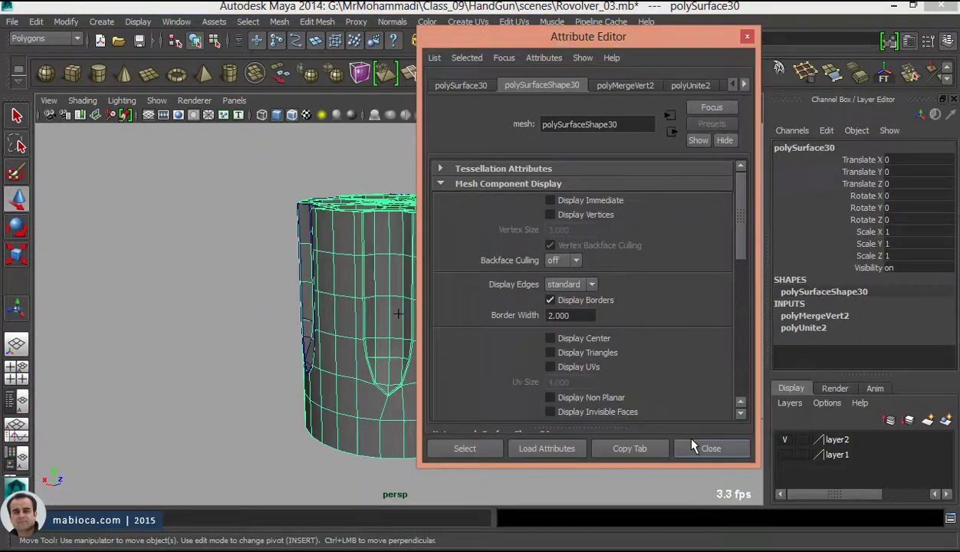
click(692, 447)
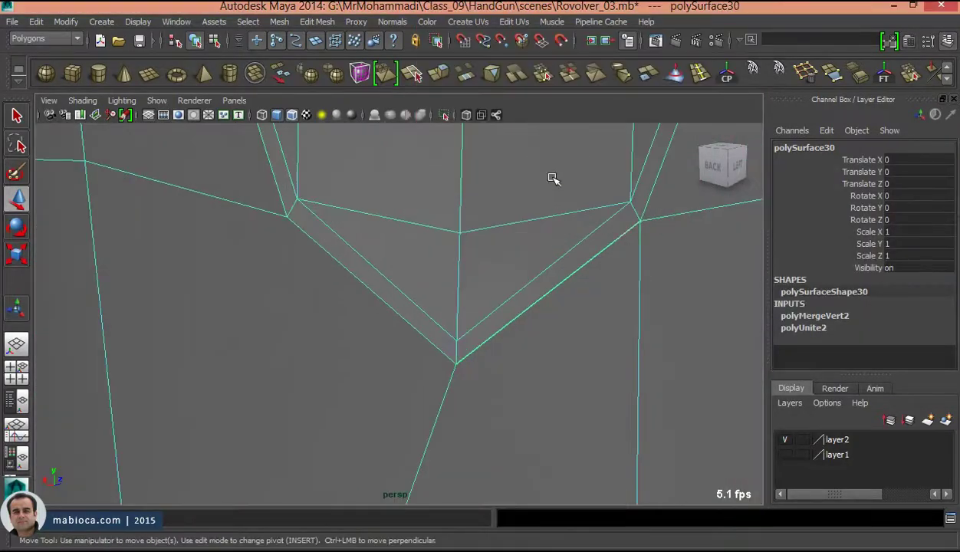
click(598, 338)
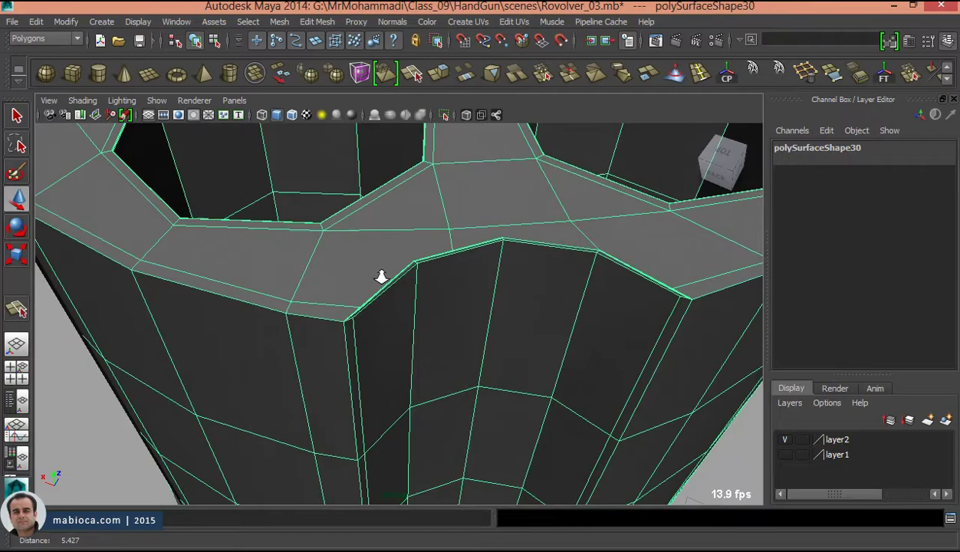
- Start a split cut across the top rim face beside a chamber hole
shift+right_drag(390, 191, 464, 197)
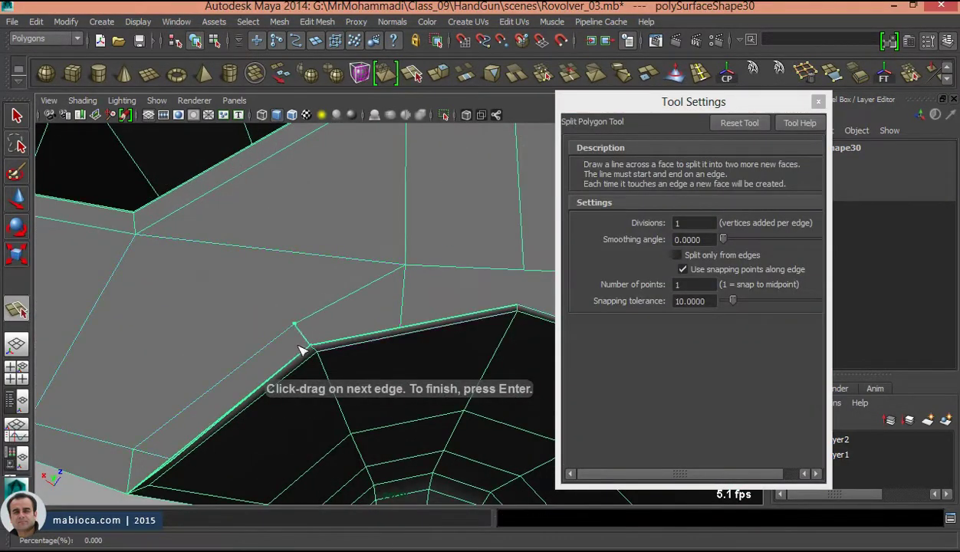
mouse_move(301, 350)
alt+mouse_down()
mouse_move(394, 263)
mouse_move(366, 413)
alt+mouse_up()
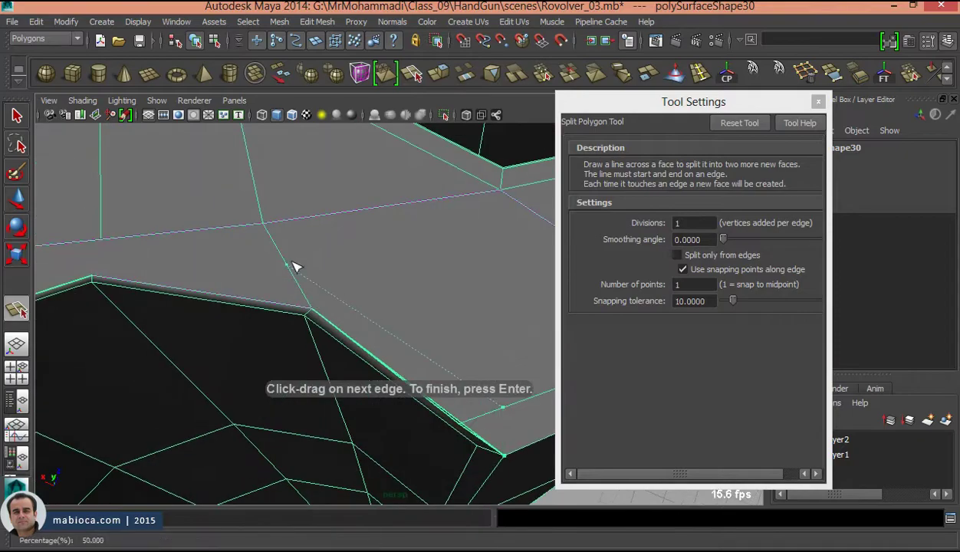
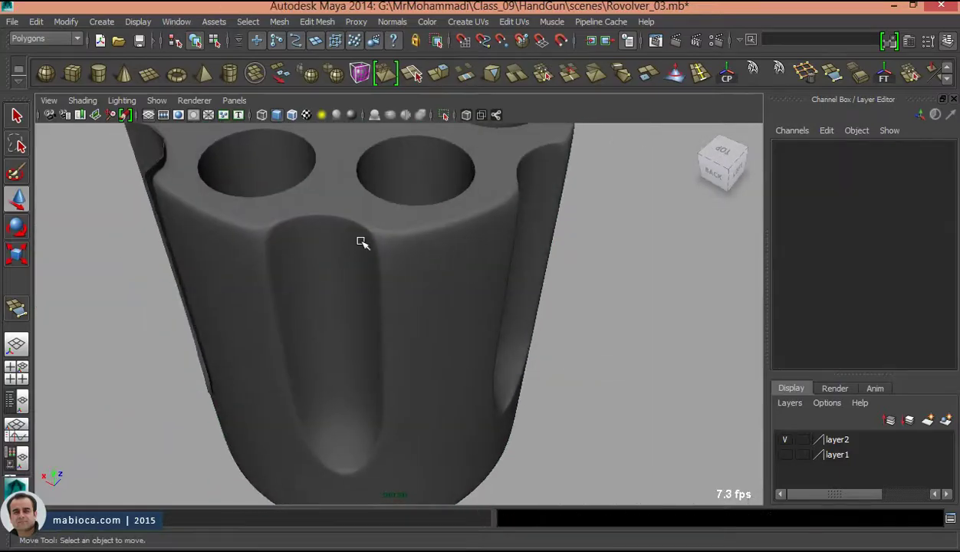
- Select the revolver cylinder and marquee-select the top faces of one wedge in face mode
click(362, 242)
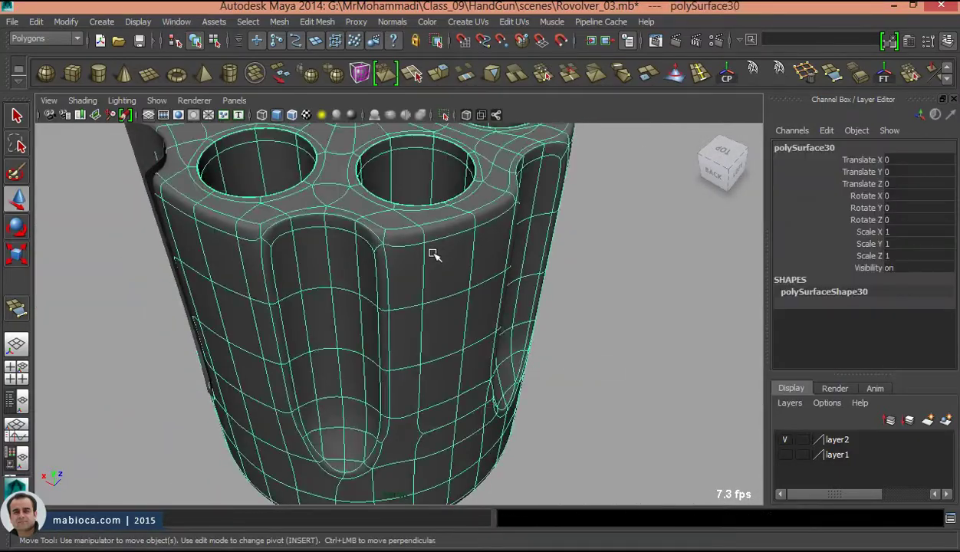
alt+drag(433, 252, 348, 263)
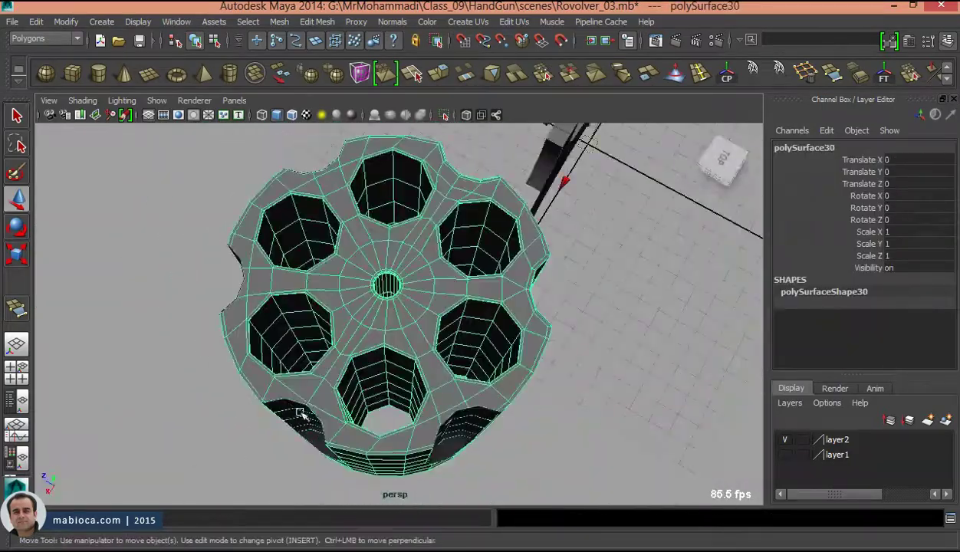
mouse_move(317, 327)
alt+mouse_down()
mouse_move(428, 251)
mouse_move(390, 203)
mouse_move(281, 317)
mouse_move(345, 303)
alt+mouse_up()
click(337, 322)
click(463, 289)
alt+drag(464, 289, 436, 311)
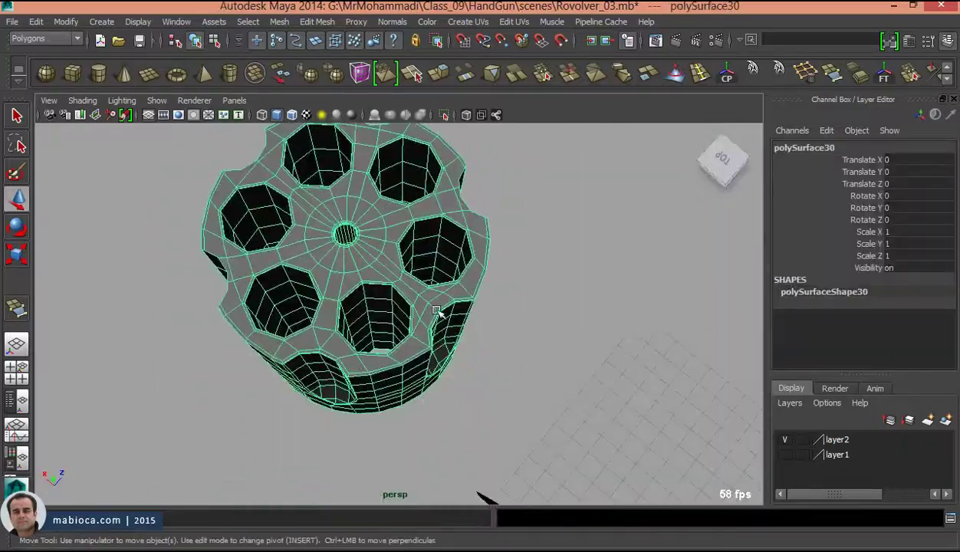
alt+drag(379, 331, 401, 367)
key(F11)
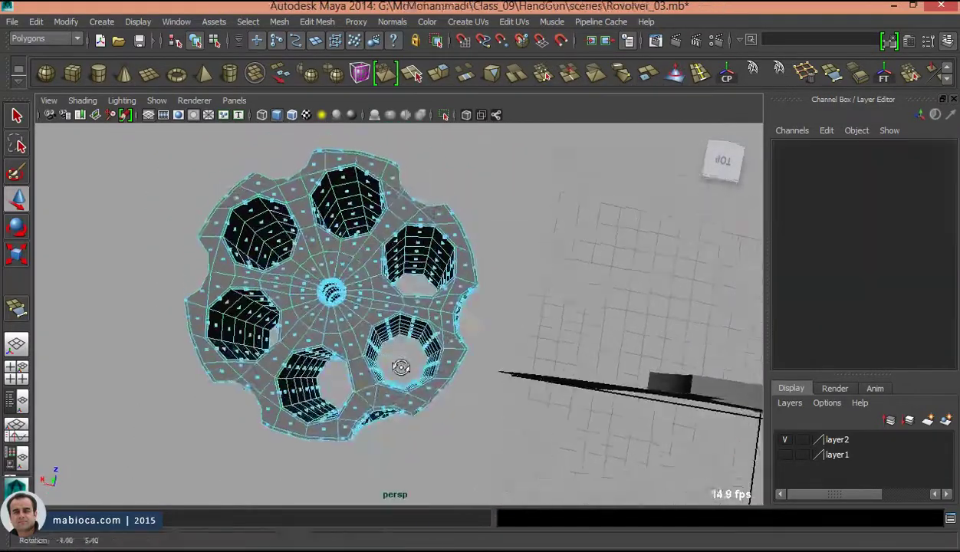
shift+drag(418, 194, 476, 251)
alt+middle_drag(477, 256, 422, 165)
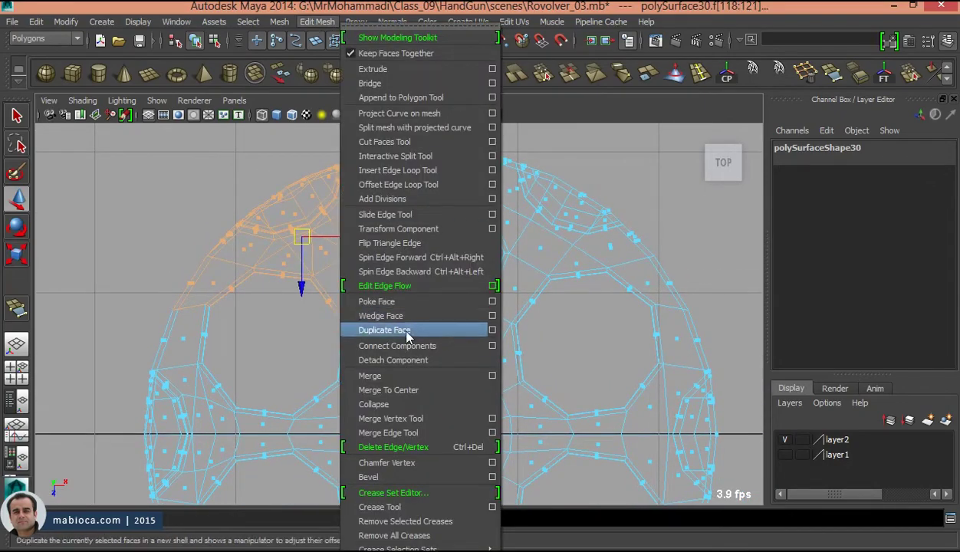
- Duplicate the wedge faces as polySurface32 and rotate the copy -60 degrees in Y
click(407, 335)
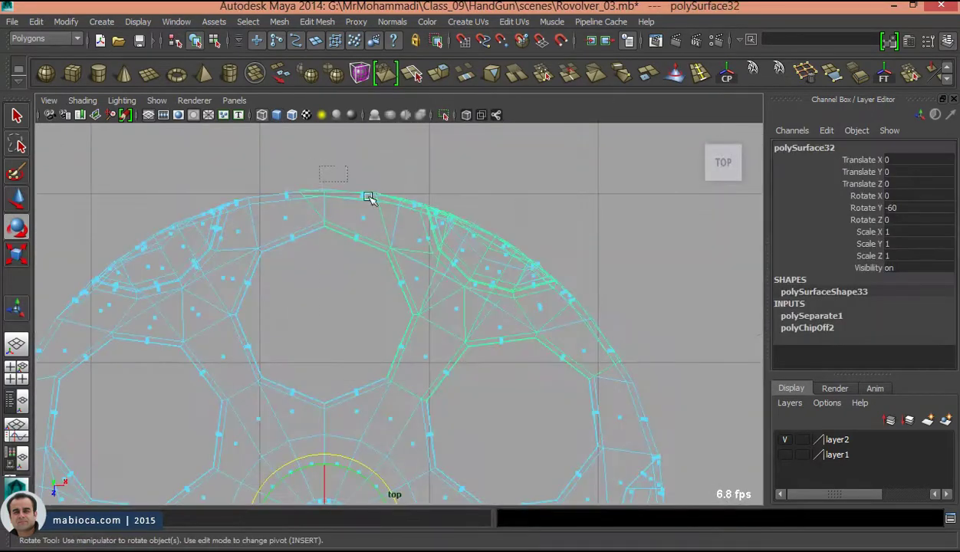
drag(369, 198, 533, 328)
click(510, 358)
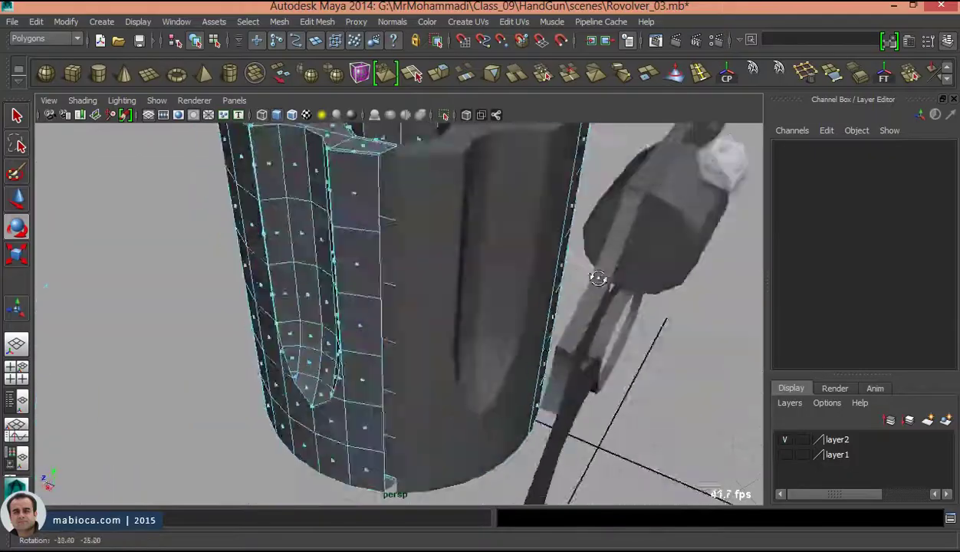
mouse_move(598, 277)
alt+mouse_down()
mouse_move(477, 286)
mouse_move(347, 314)
alt+mouse_up()
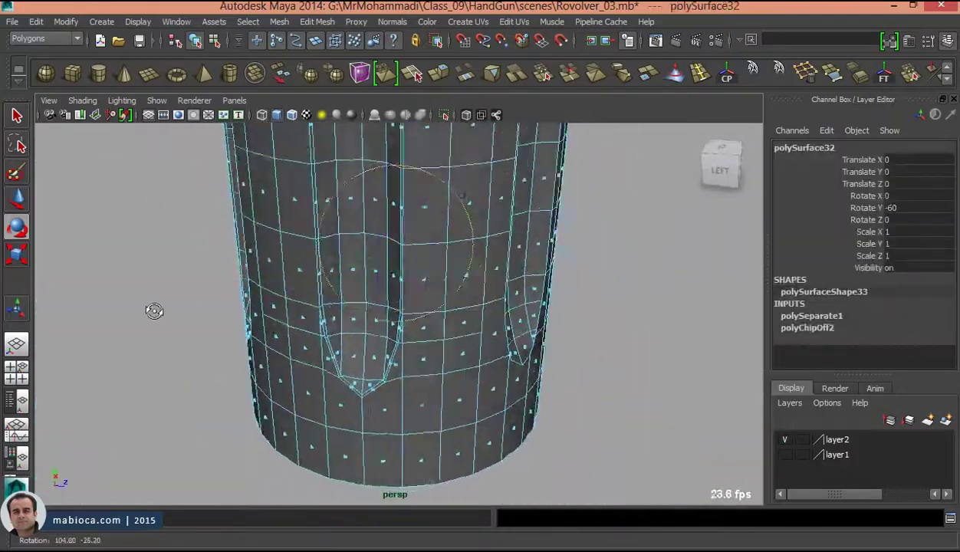
alt+right_drag(155, 310, 332, 302)
mouse_move(332, 302)
alt+mouse_down()
mouse_move(472, 370)
mouse_move(456, 349)
mouse_move(497, 392)
mouse_move(501, 285)
mouse_move(532, 342)
mouse_move(516, 474)
mouse_move(510, 364)
mouse_move(564, 306)
mouse_move(536, 268)
alt+mouse_up()
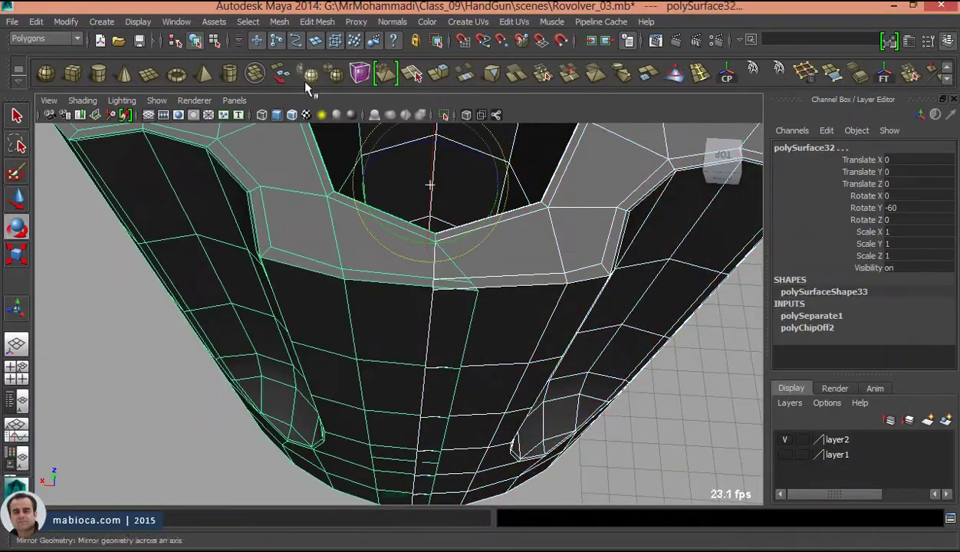
- Weld the first pairs of doubled vertices along the top rim seam
click(317, 22)
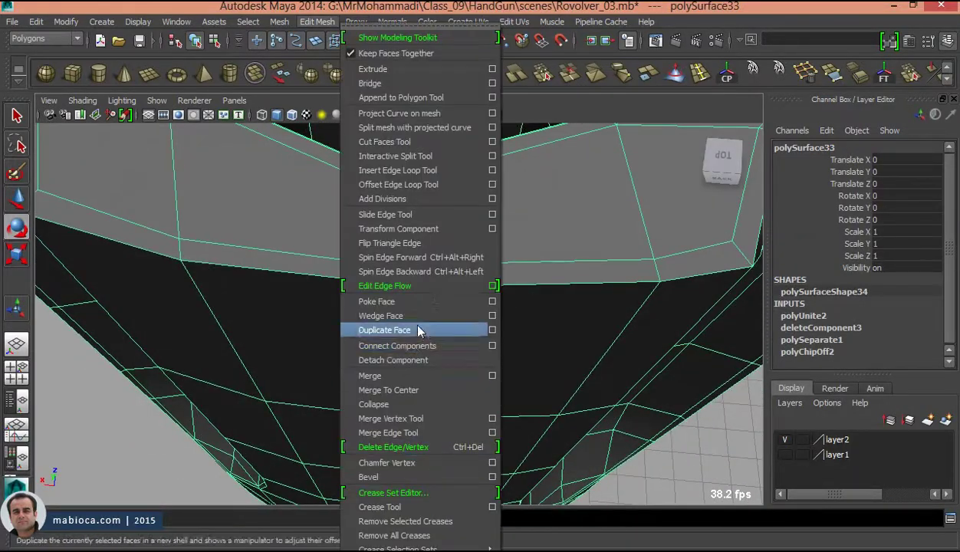
click(493, 419)
drag(343, 235, 355, 232)
alt+drag(355, 232, 398, 253)
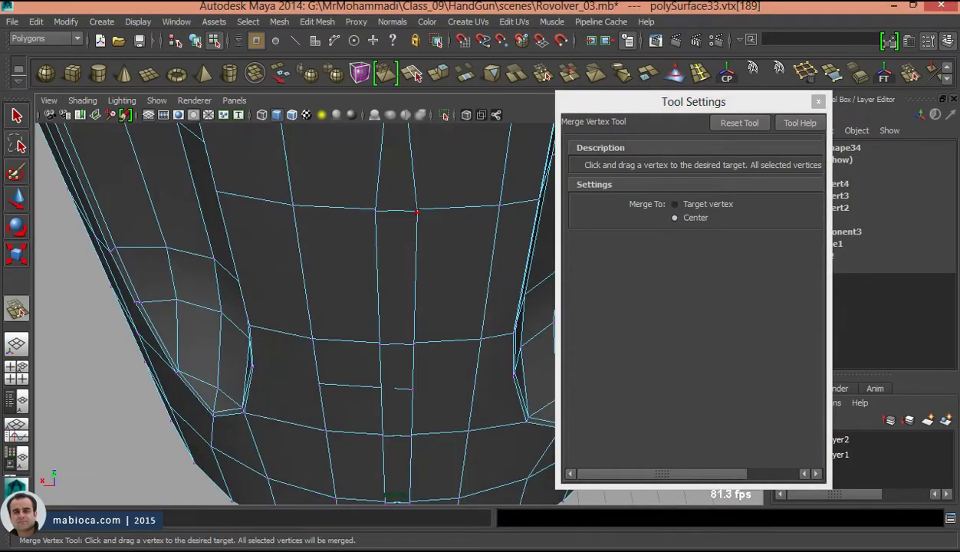
drag(384, 387, 413, 389)
alt+middle_drag(412, 389, 437, 358)
drag(388, 469, 405, 469)
alt+drag(405, 469, 396, 388)
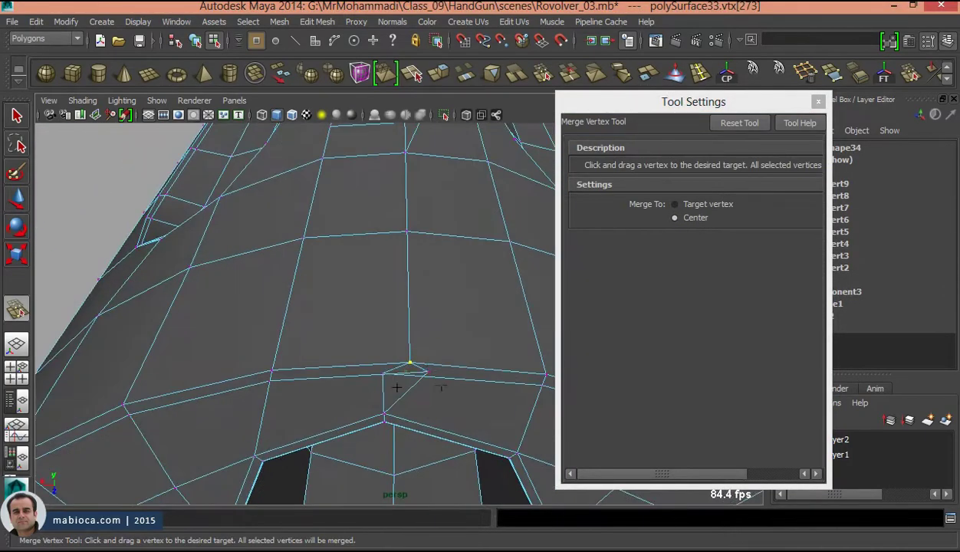
alt+drag(458, 378, 383, 302)
- Delete a stray seam face and split the seam faces with new edges
key(w)
key(F8)
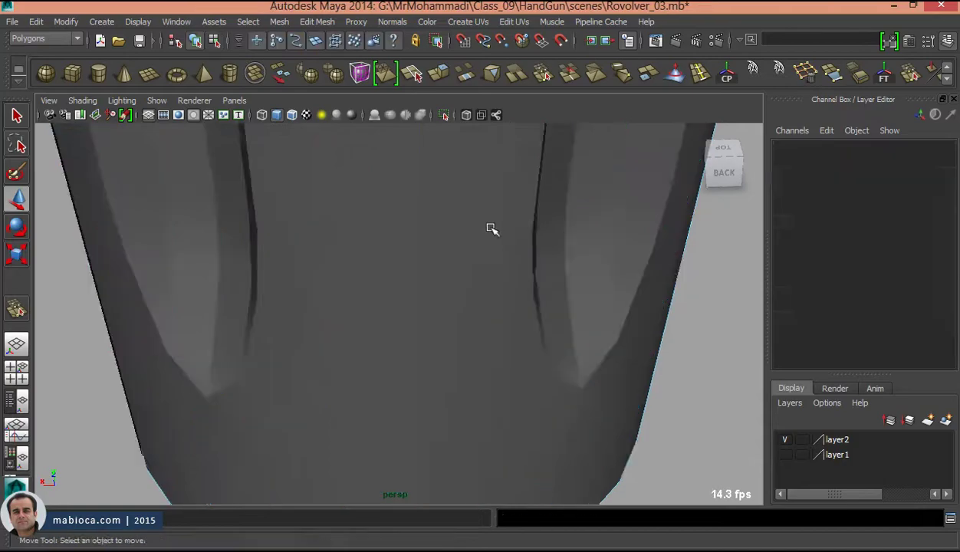
key(ctrl+a)
key(ctrl+a)
alt+drag(648, 435, 444, 259)
mouse_move(475, 313)
mouse_down()
mouse_move(562, 317)
mouse_move(285, 279)
mouse_up()
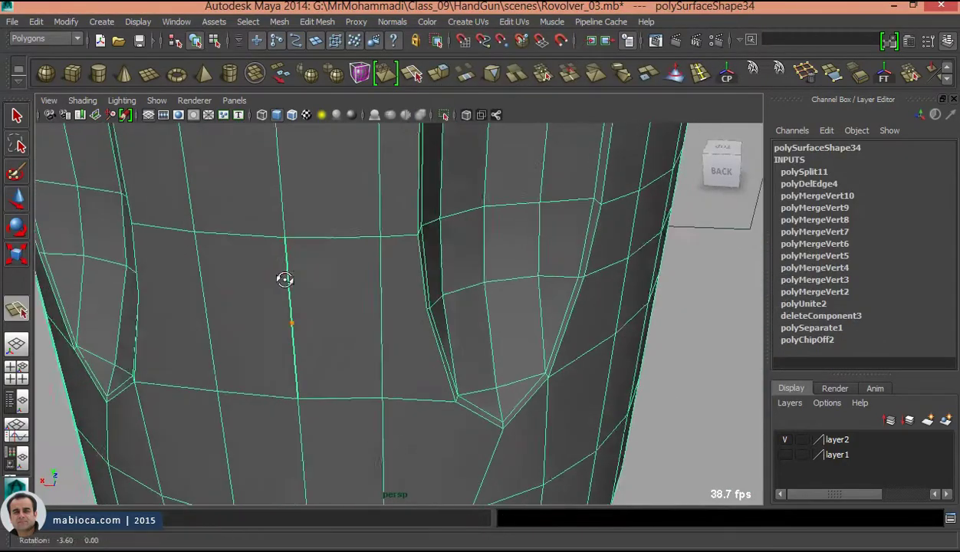
key(Delete)
shift+right_drag(338, 324, 293, 282)
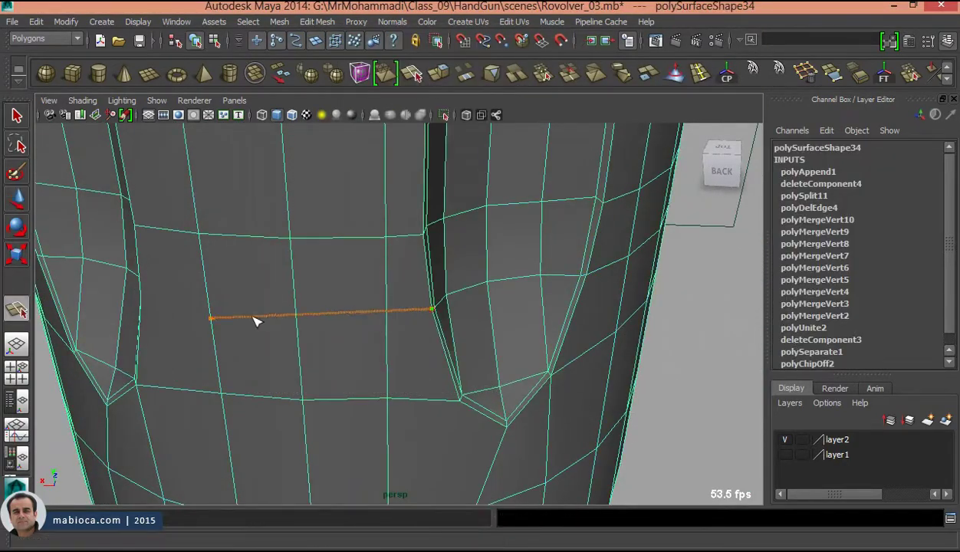
mouse_move(257, 320)
alt+mouse_down()
mouse_move(358, 291)
mouse_move(369, 267)
mouse_move(348, 279)
alt+mouse_up()
key(Return)
click(356, 292)
- Merge the remaining seam vertices at distance 0.001 and frame the whole cylinder
click(307, 22)
click(396, 475)
drag(387, 414, 383, 435)
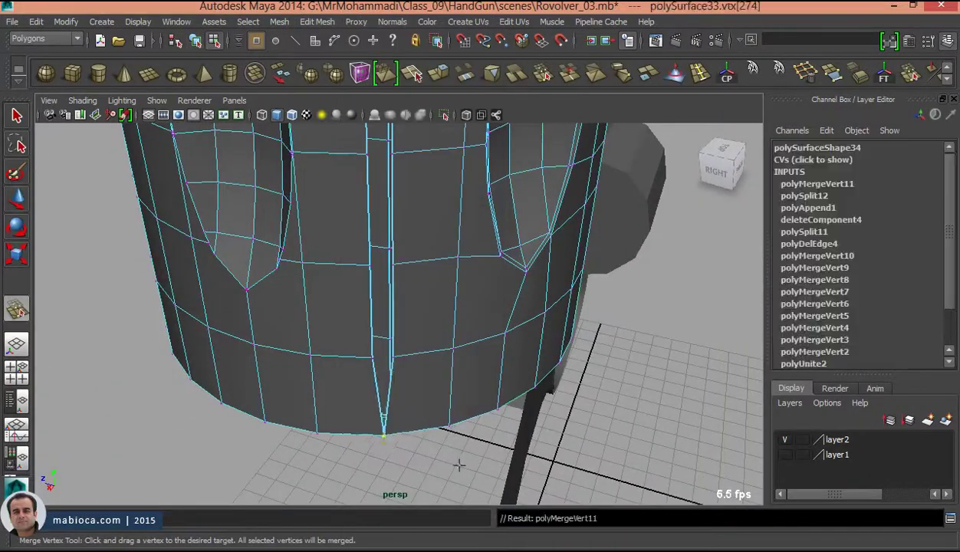
mouse_move(459, 465)
alt+mouse_down()
mouse_move(368, 307)
mouse_move(383, 261)
mouse_move(368, 268)
mouse_move(414, 259)
mouse_move(385, 300)
mouse_move(369, 290)
alt+mouse_up()
drag(368, 344, 512, 338)
mouse_move(369, 290)
alt+mouse_down()
mouse_move(458, 251)
mouse_move(540, 368)
mouse_move(480, 179)
mouse_move(453, 234)
mouse_move(621, 123)
alt+mouse_up()
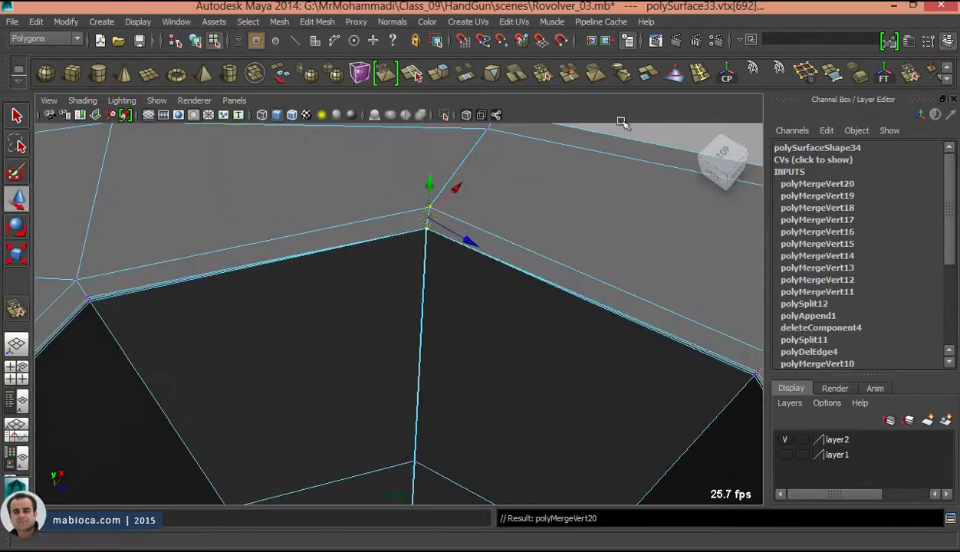
key(ctrl+z)
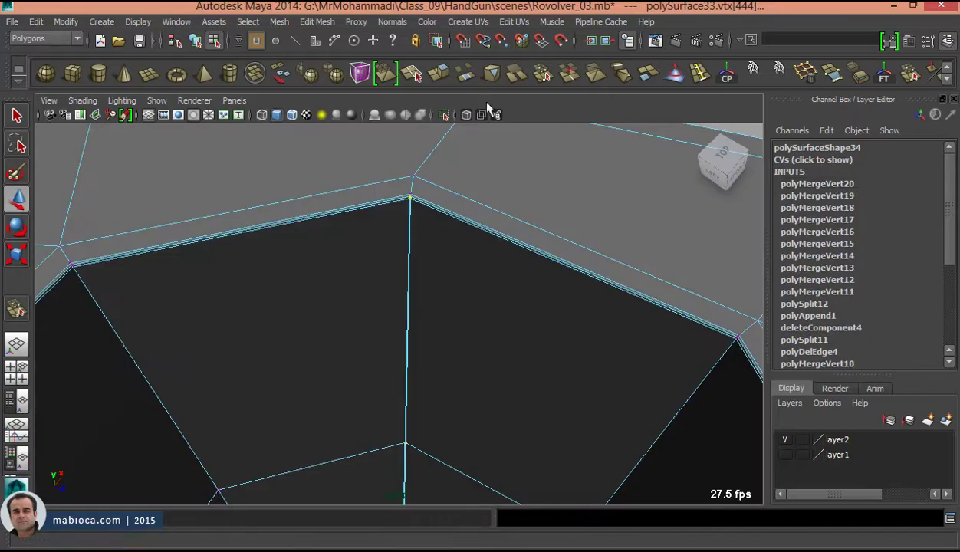
key(Return)
mouse_move(311, 271)
alt+mouse_down()
mouse_move(364, 282)
mouse_move(546, 229)
mouse_move(412, 307)
mouse_move(396, 192)
mouse_move(440, 236)
mouse_move(388, 257)
alt+mouse_up()
key(f)
click(421, 347)
- Duplicate another wedge of faces and rotate the copy -117.147 degrees in Y into place
scroll(322, 297, up, 3)
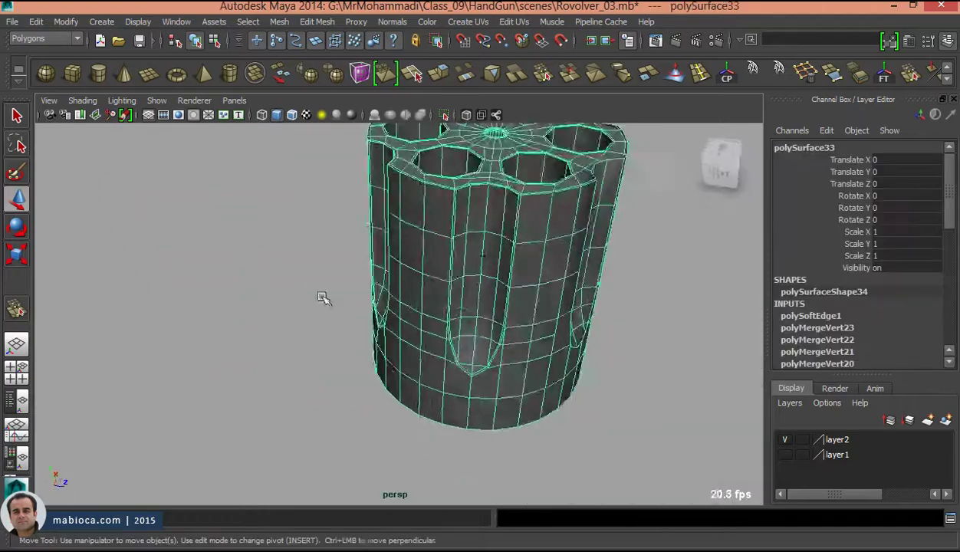
key(F11)
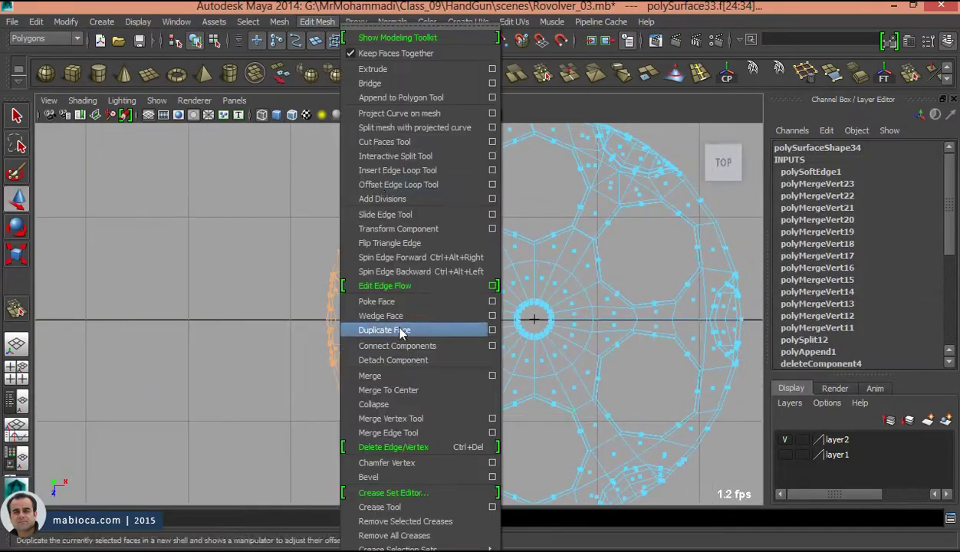
click(392, 332)
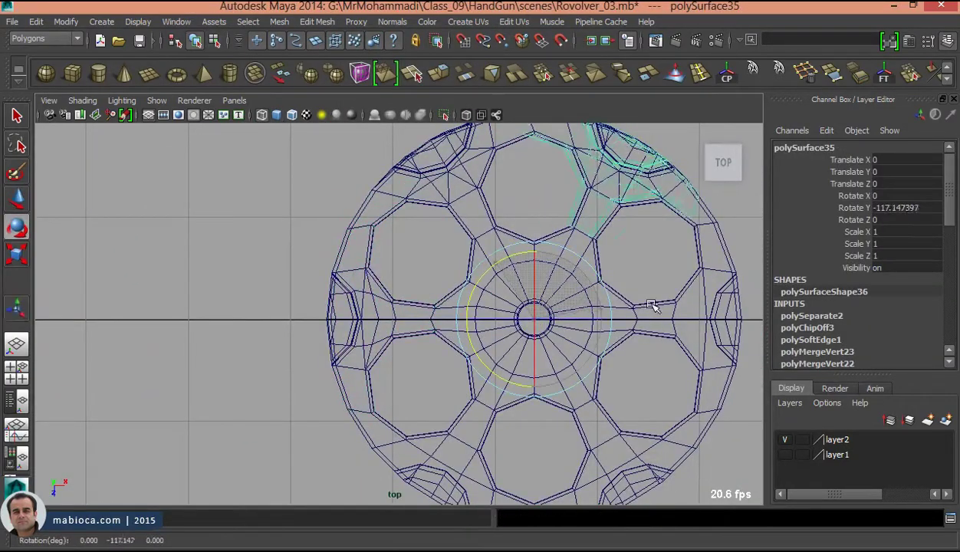
alt+middle_drag(671, 258, 385, 288)
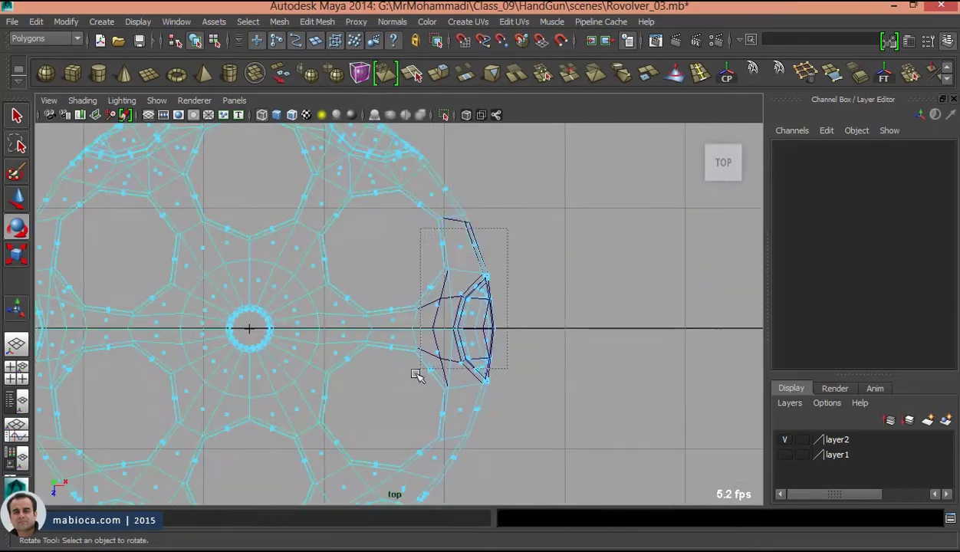
alt+drag(531, 281, 300, 347)
alt+middle_drag(299, 347, 364, 332)
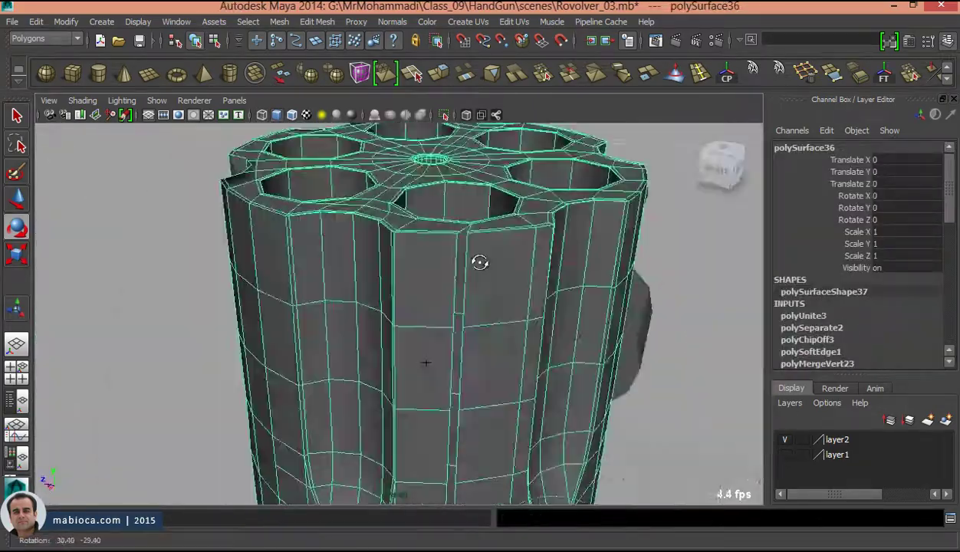
alt+right_drag(478, 264, 558, 264)
- Weld the first seam vertices of the new wedge with the Merge Vertex Tool
click(317, 22)
click(493, 420)
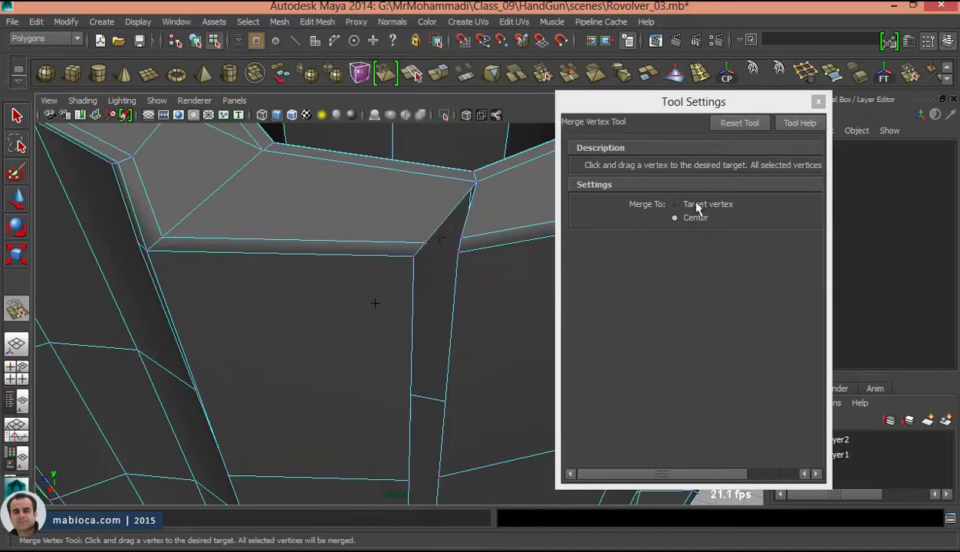
click(450, 251)
key(f)
scroll(361, 161, down, 5)
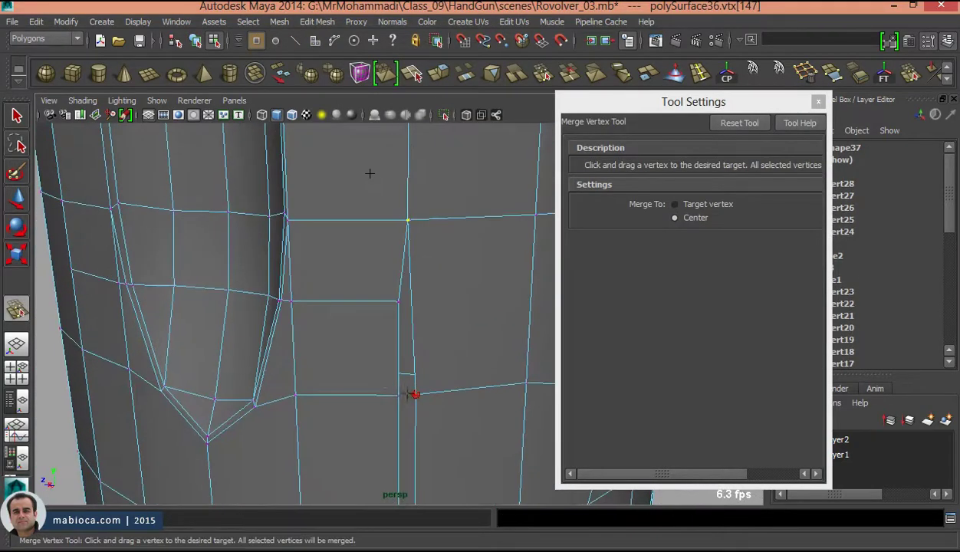
drag(414, 391, 403, 377)
alt+drag(427, 410, 378, 268)
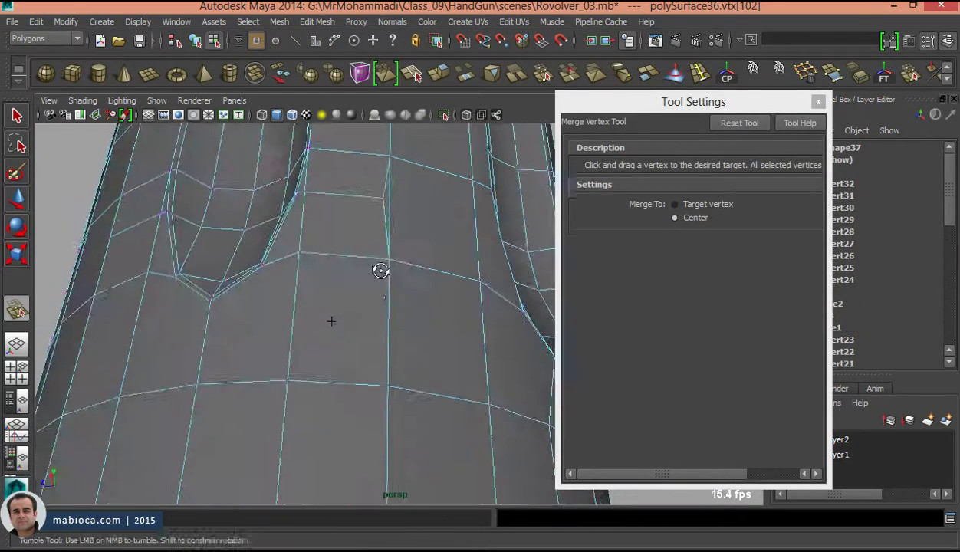
click(818, 101)
mouse_move(371, 193)
alt+mouse_down()
mouse_move(485, 279)
mouse_move(182, 208)
mouse_move(433, 199)
alt+mouse_up()
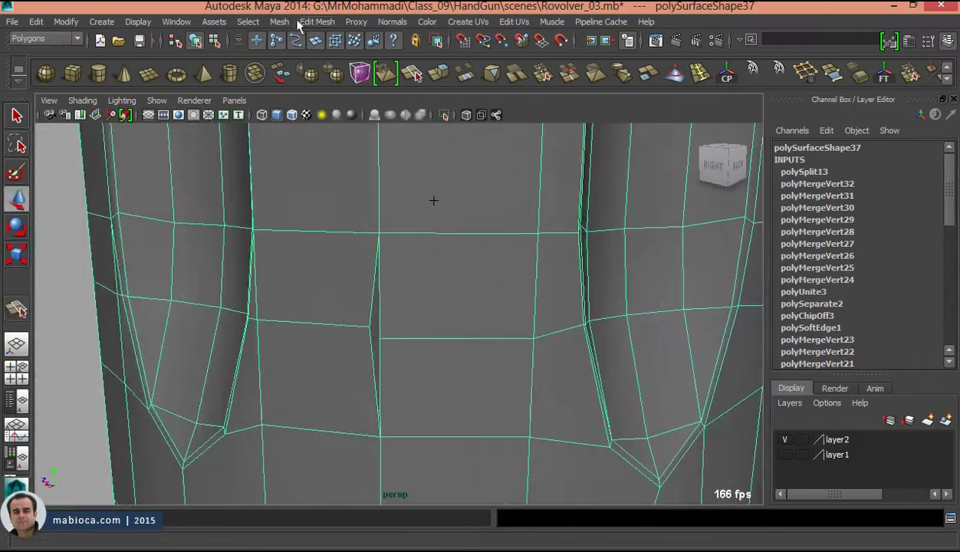
- Restart the Merge Vertex Tool and weld the next seam vertex
click(316, 22)
click(493, 422)
click(311, 346)
key(f)
scroll(310, 347, down, 5)
- Select the faces on one half of the cylinder in the Top view for removal
click(818, 102)
key(w)
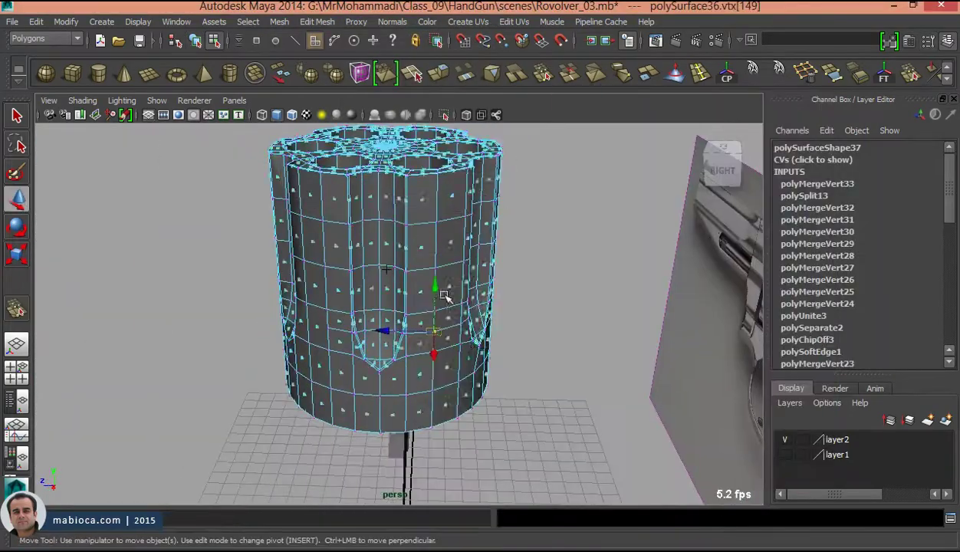
alt+drag(345, 307, 383, 345)
drag(630, 274, 398, 372)
mouse_move(506, 235)
alt+mouse_down()
mouse_move(542, 445)
mouse_move(434, 253)
mouse_move(502, 297)
mouse_move(538, 251)
mouse_move(664, 182)
alt+mouse_up()
key(ctrl+a)
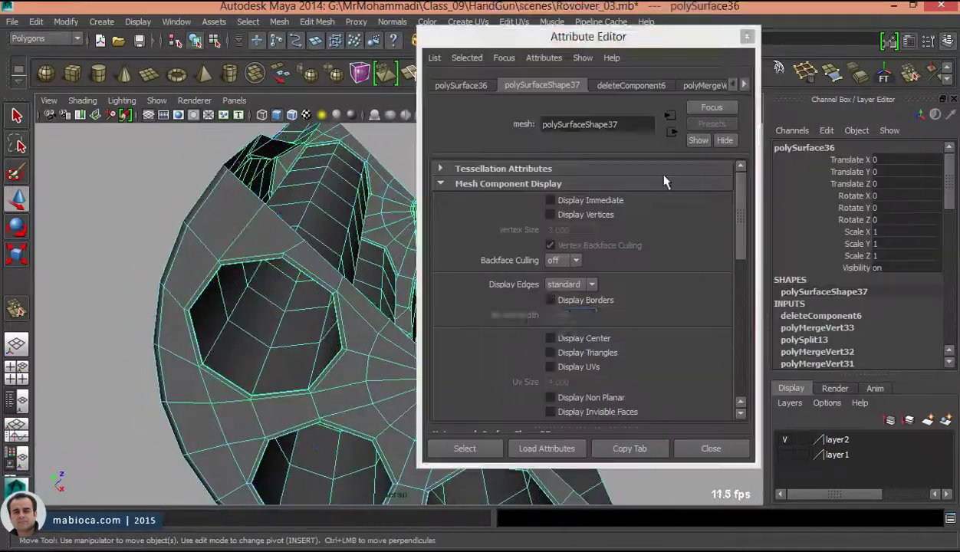
key(ctrl+a)
- Mirror the half cylinder along +Z into one mesh with a 0.005 merge threshold
key(F9)
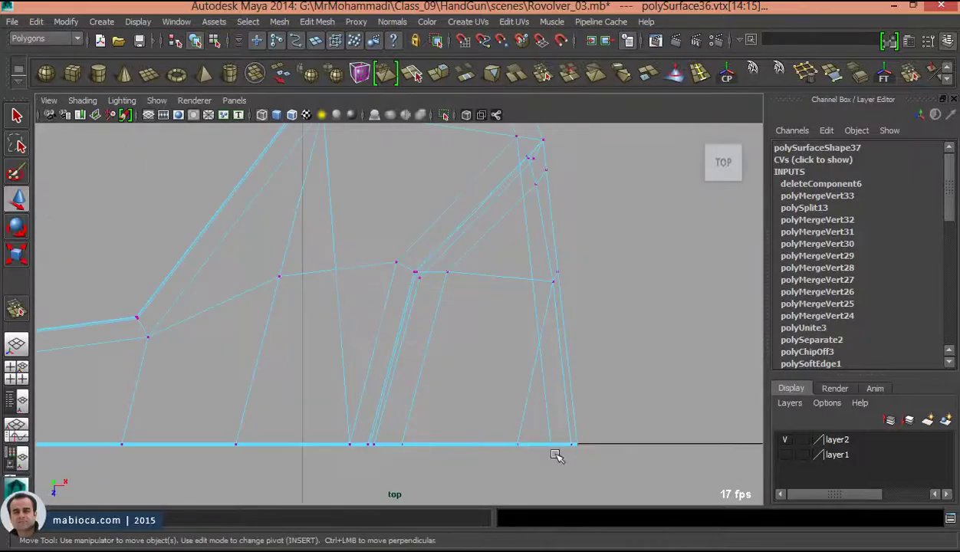
alt+drag(616, 242, 544, 292)
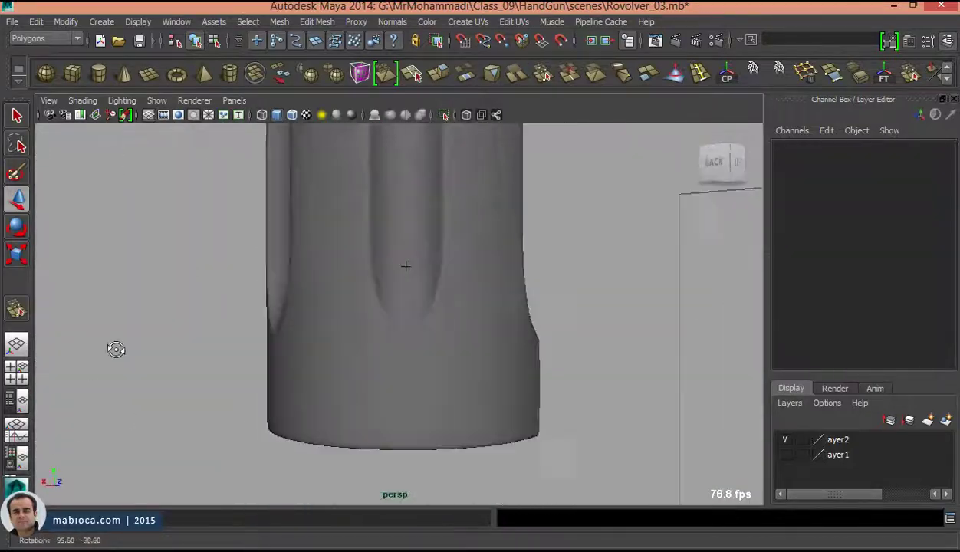
alt+drag(116, 349, 373, 459)
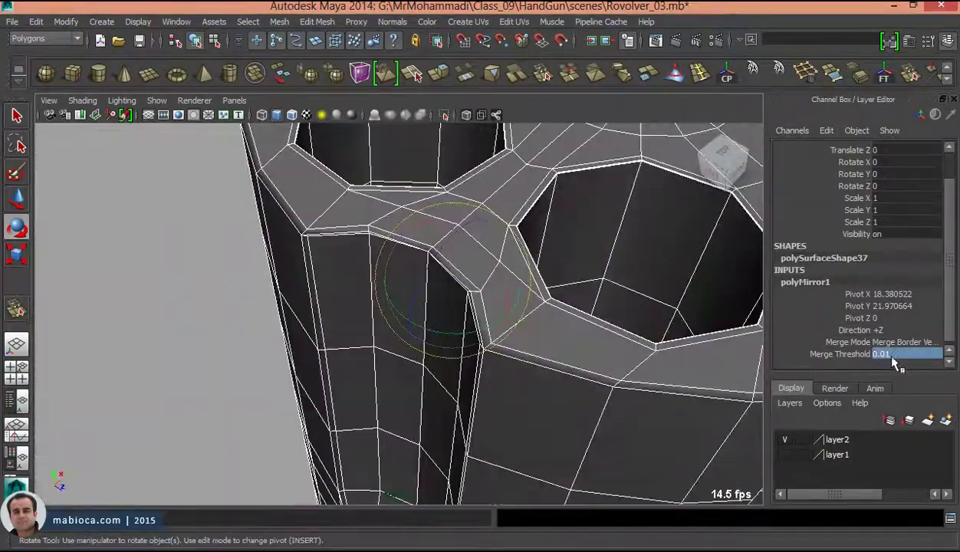
text(0.005)
key(Return)
alt+drag(476, 299, 451, 209)
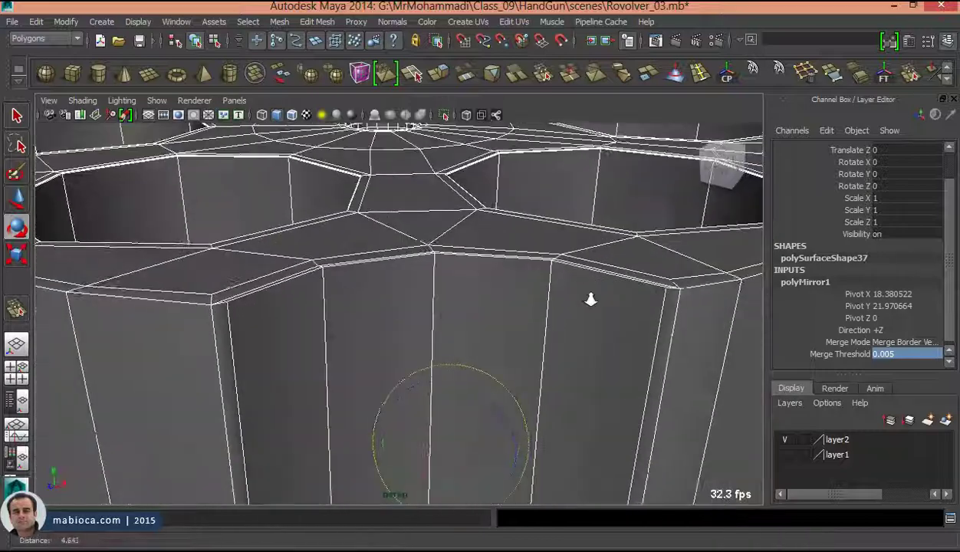